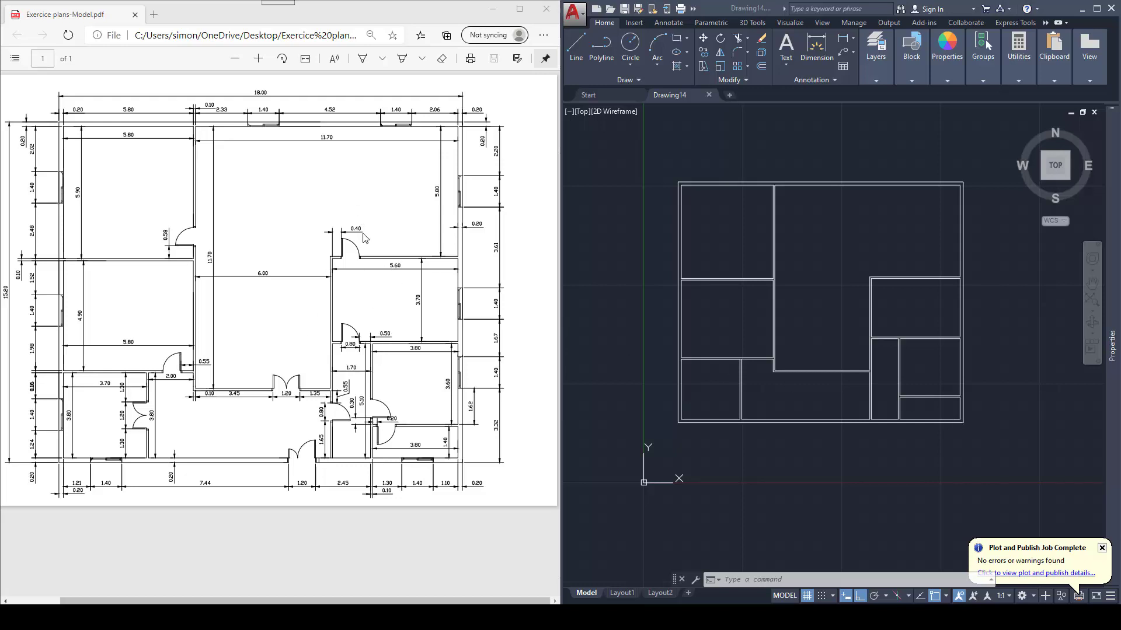
# Step: Draw a line 400 along the inner wall edge from the plan's upper-left inner corner, continuing perpendicularly across the wall to its outer edge
pyautogui.keyDown('ctrl'); pyautogui.scroll(2, 346, 244); pyautogui.keyUp('ctrl')
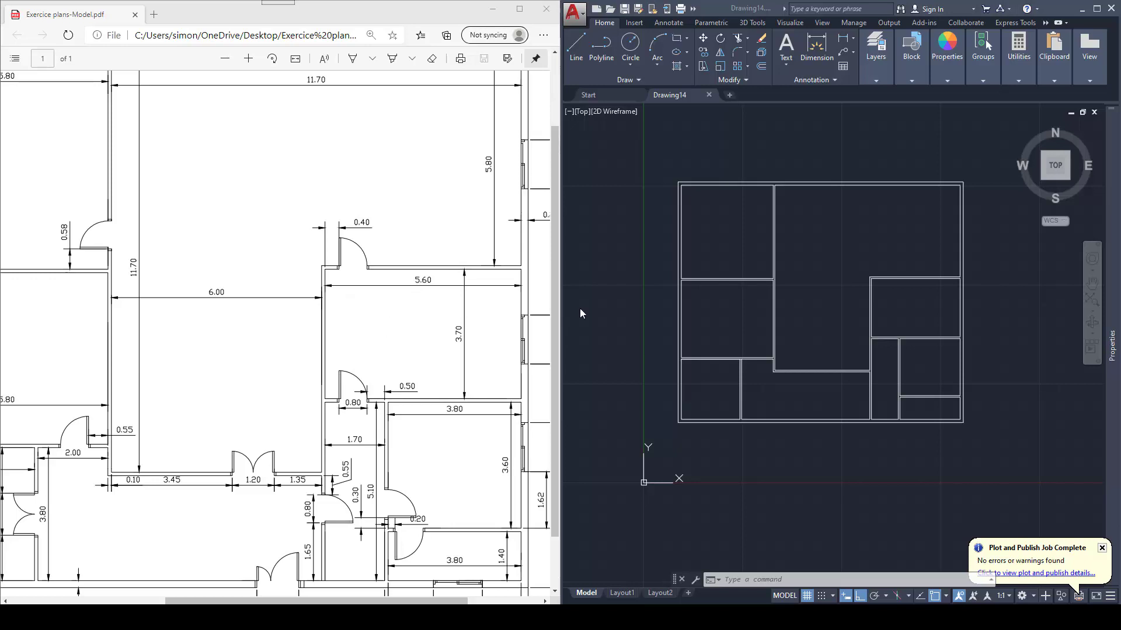
pyautogui.press('Escape')
pyautogui.press('Escape')
pyautogui.press('Escape')
pyautogui.scroll(5, 903, 268)
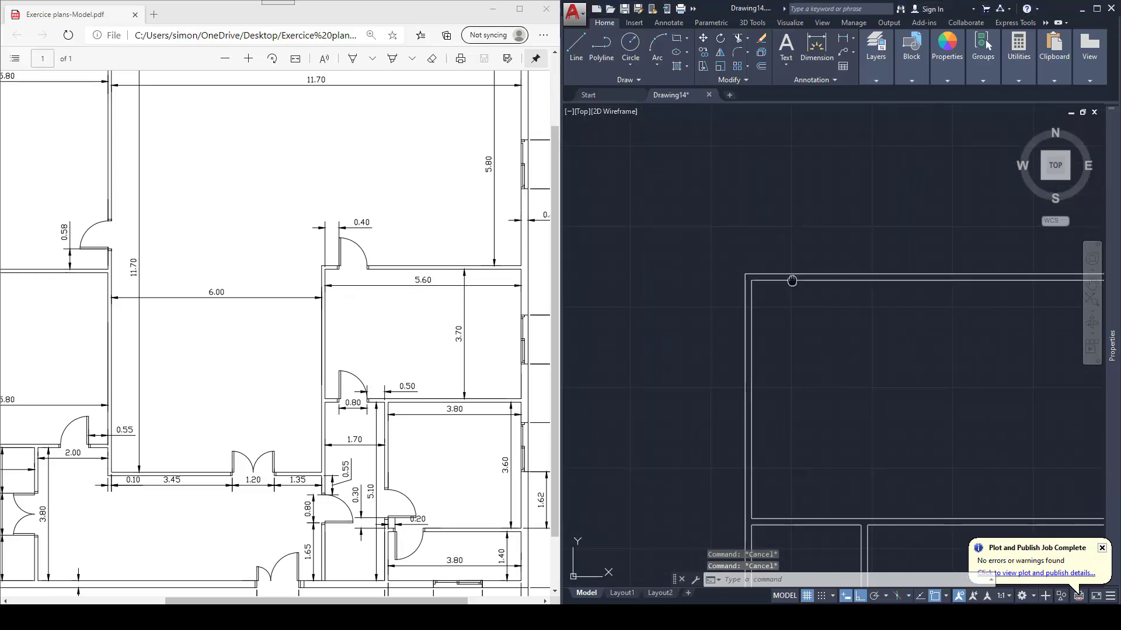
pyautogui.scroll(1, 741, 290)
pyautogui.press('Return')
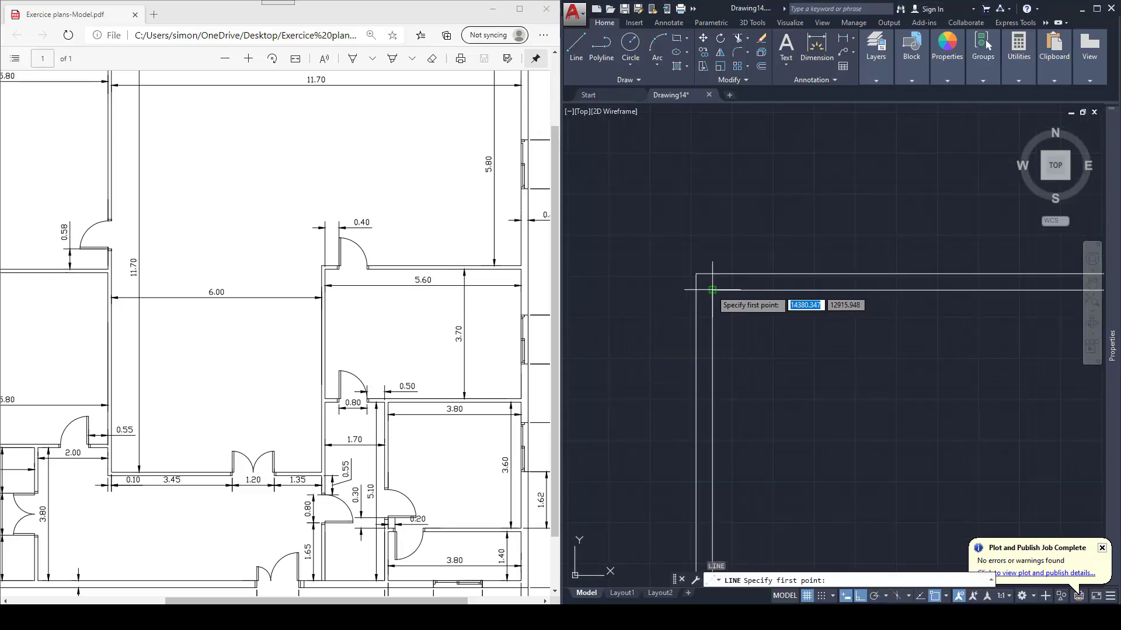
pyautogui.click(712, 290)
pyautogui.write('4')
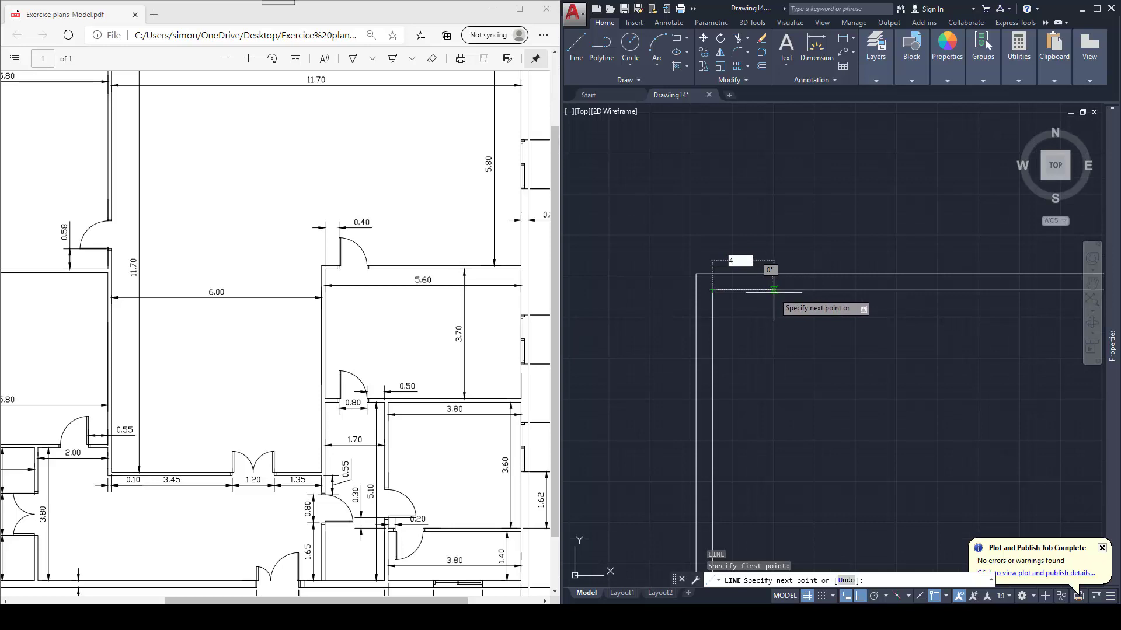
pyautogui.write('00')
pyautogui.press('Return')
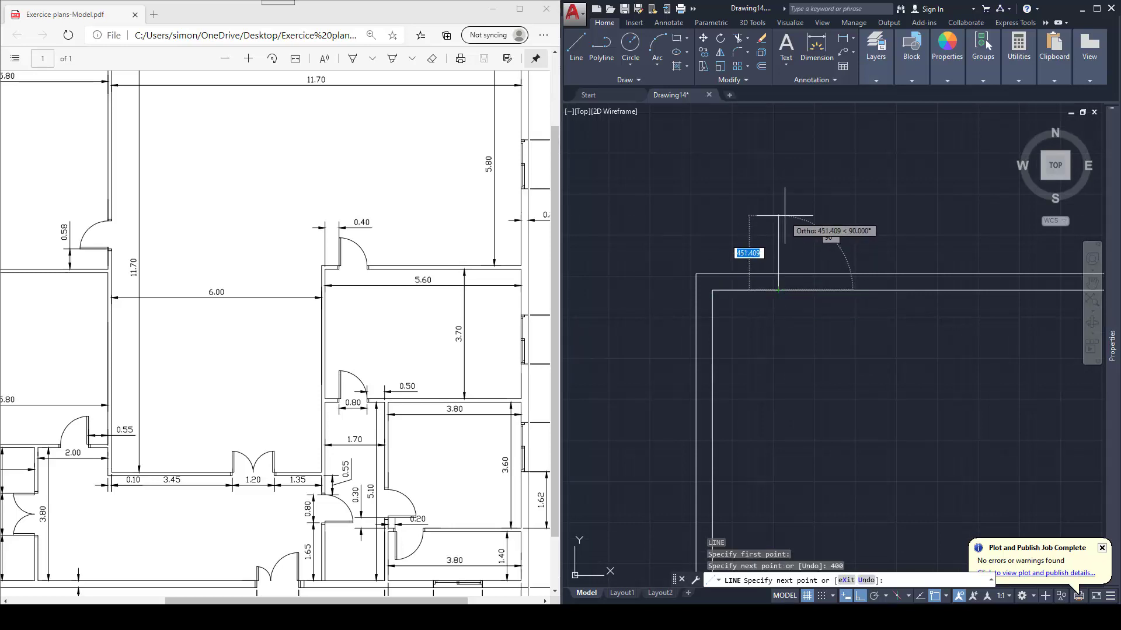
pyautogui.moveTo(784, 217); pyautogui.dragTo(767, 272, button='middle')
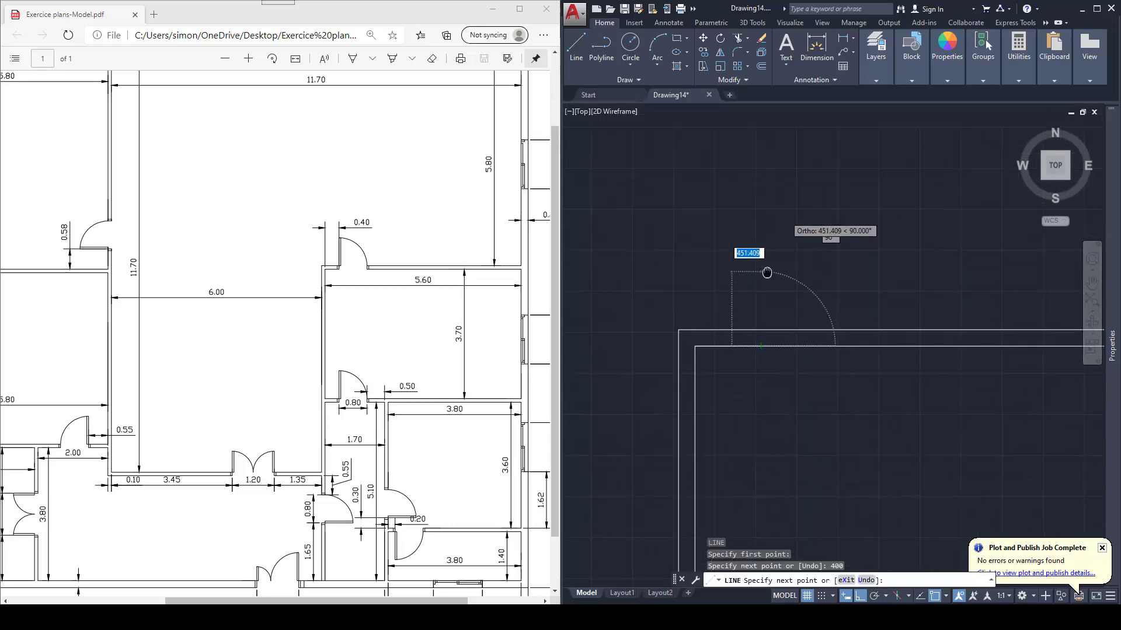
pyautogui.click(761, 347)
pyautogui.press('Escape')
pyautogui.moveTo(758, 320); pyautogui.dragTo(753, 299, button='middle')
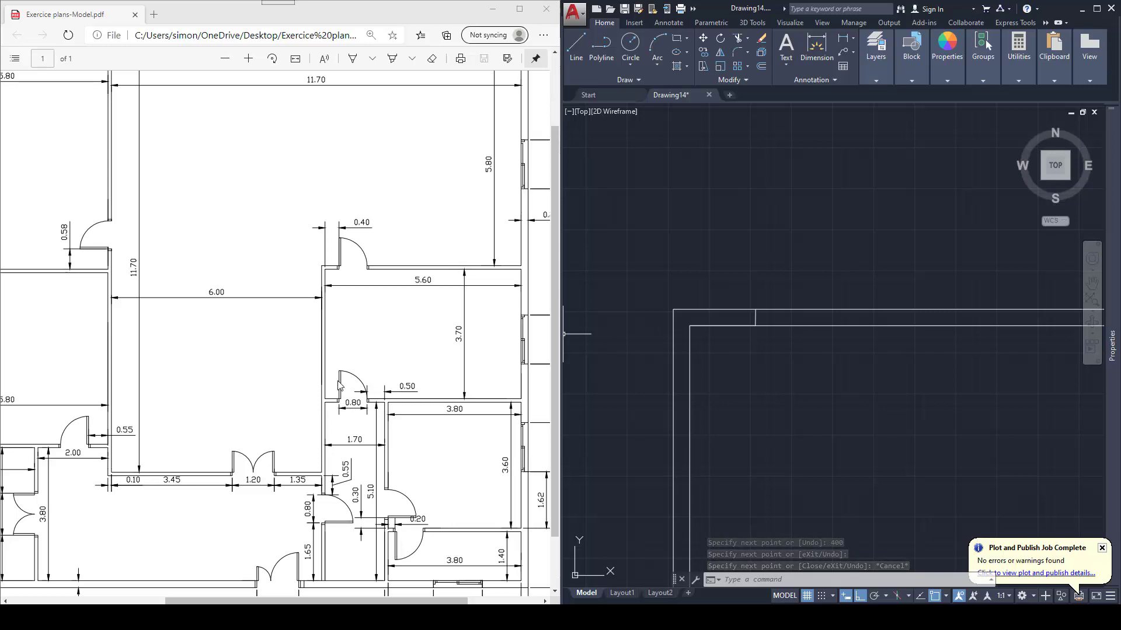
# Step: Draw an 800 vertical line upward from the point where the short cross-wall line meets the outer wall edge
pyautogui.press('space')
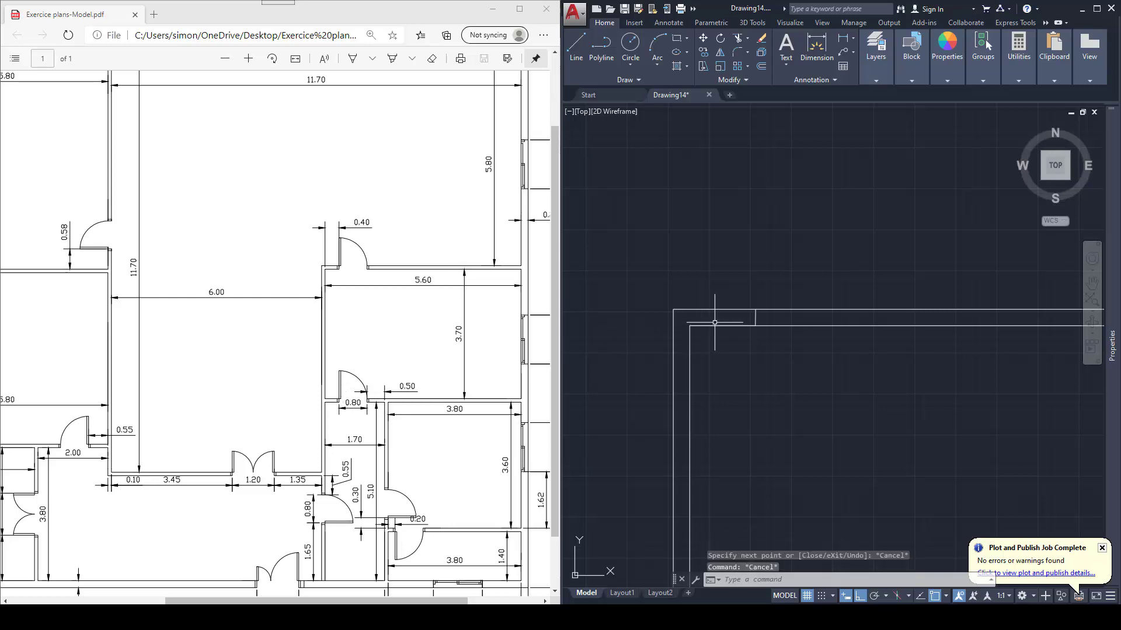
pyautogui.click(755, 309)
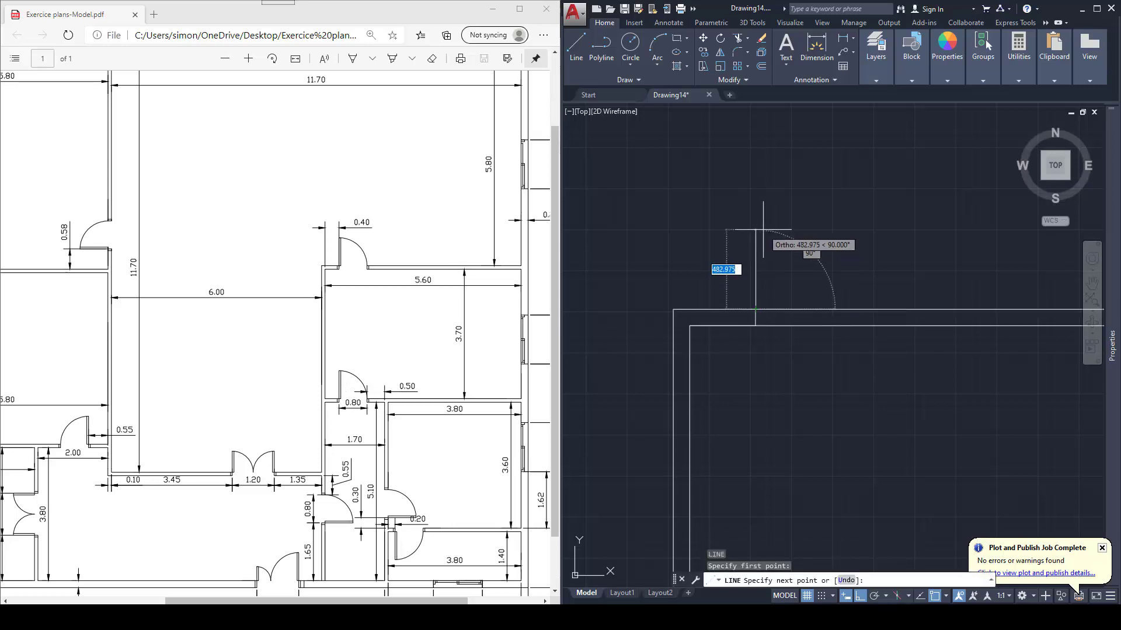
pyautogui.write('800')
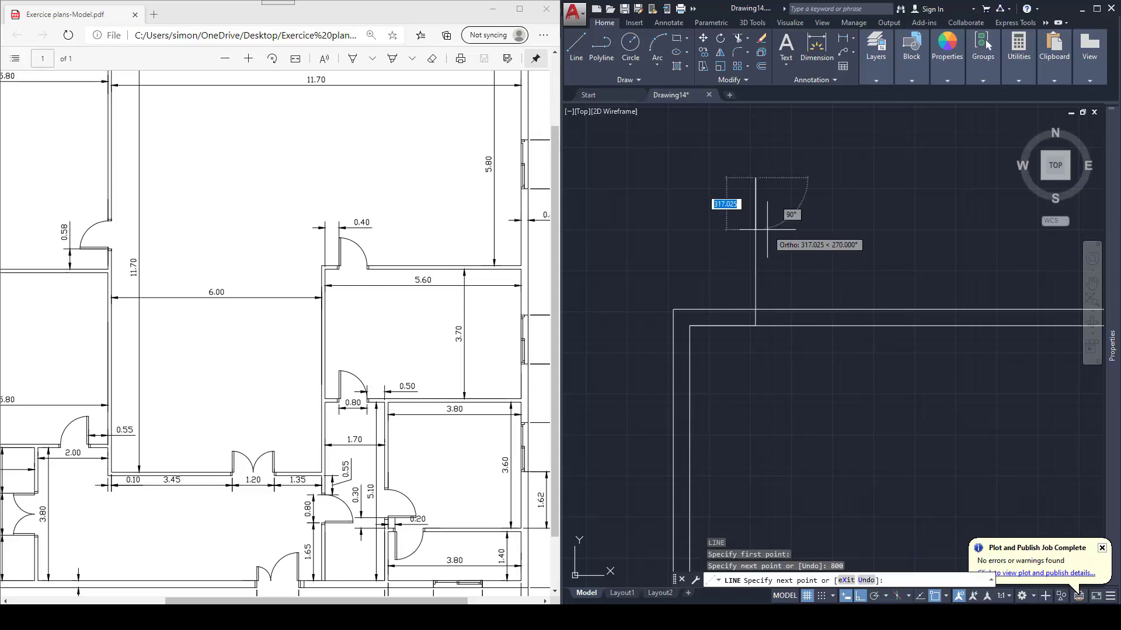
pyautogui.press('Return')
pyautogui.press('Escape')
pyautogui.moveTo(775, 262); pyautogui.dragTo(766, 243, button='middle')
pyautogui.press('Escape')
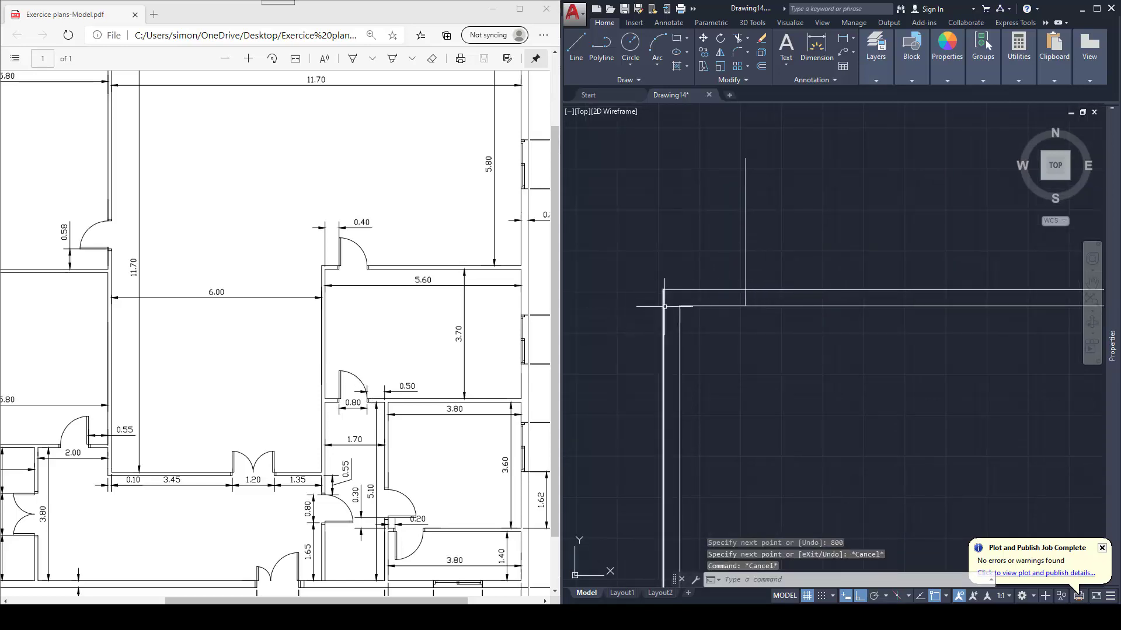
# Step: Draw a circle centred at the base of the 800 door line, with its radius reaching the line's upper end
pyautogui.press('Escape')
pyautogui.write('c')
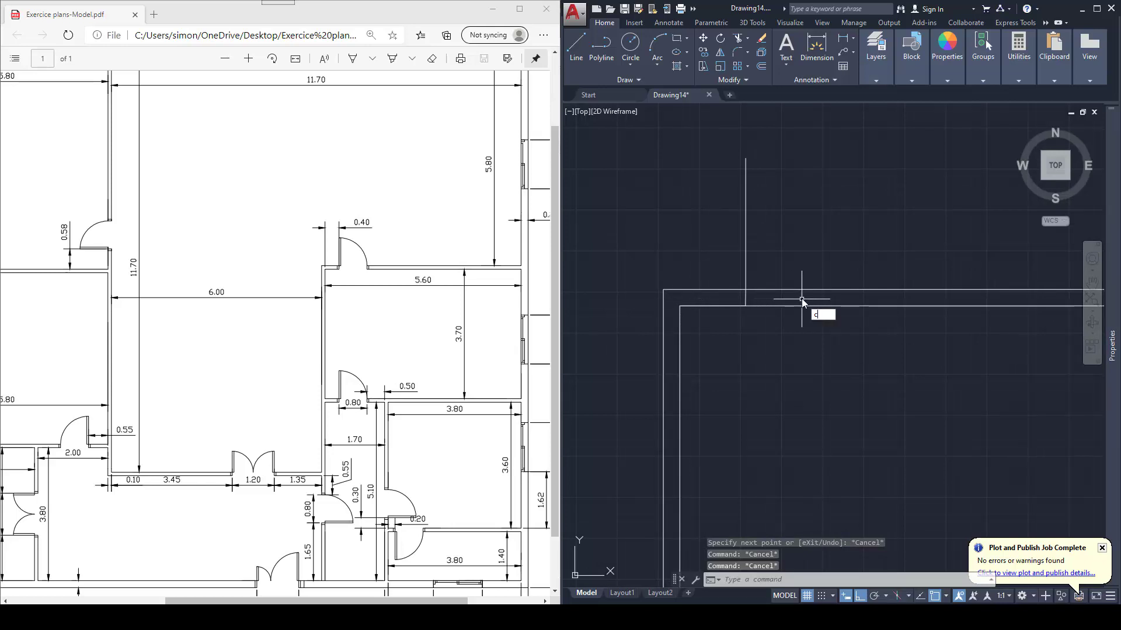
pyautogui.press('Return')
pyautogui.click(745, 289)
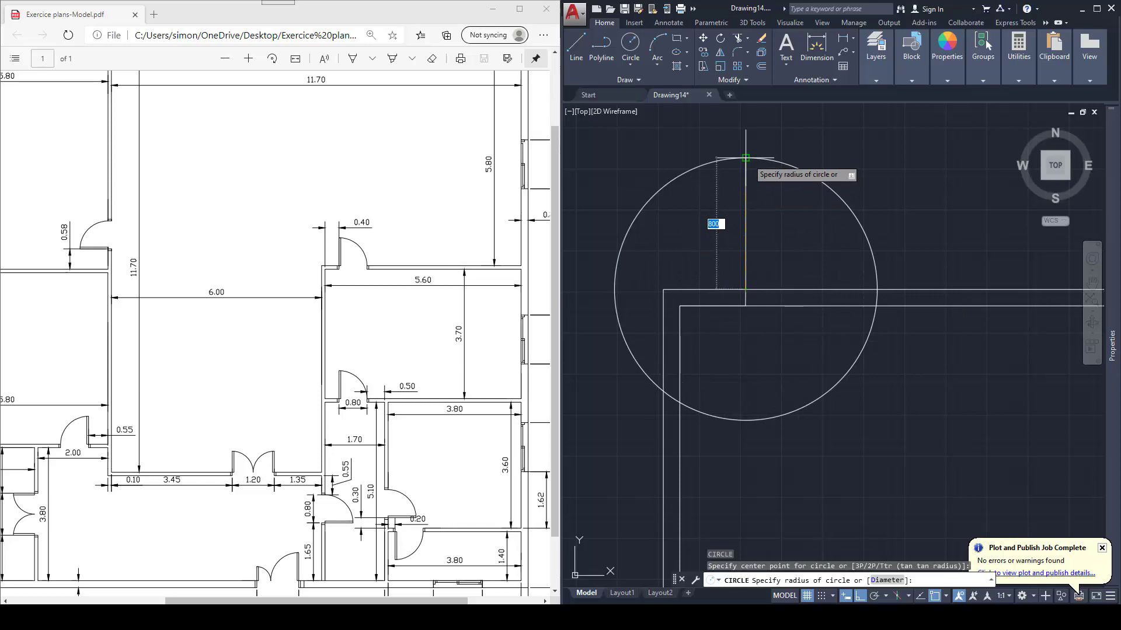
pyautogui.press('Escape')
pyautogui.press('Escape')
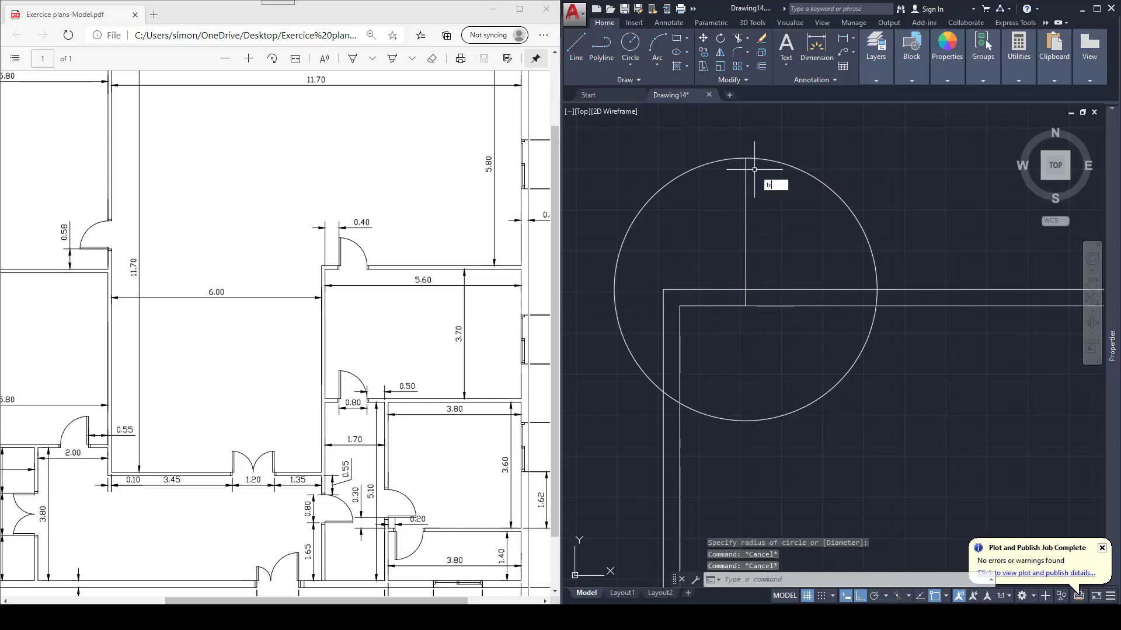
# Step: Trim away the part of the circle left of the door line
pyautogui.write('tr')
pyautogui.press('Return')
pyautogui.press('Return')
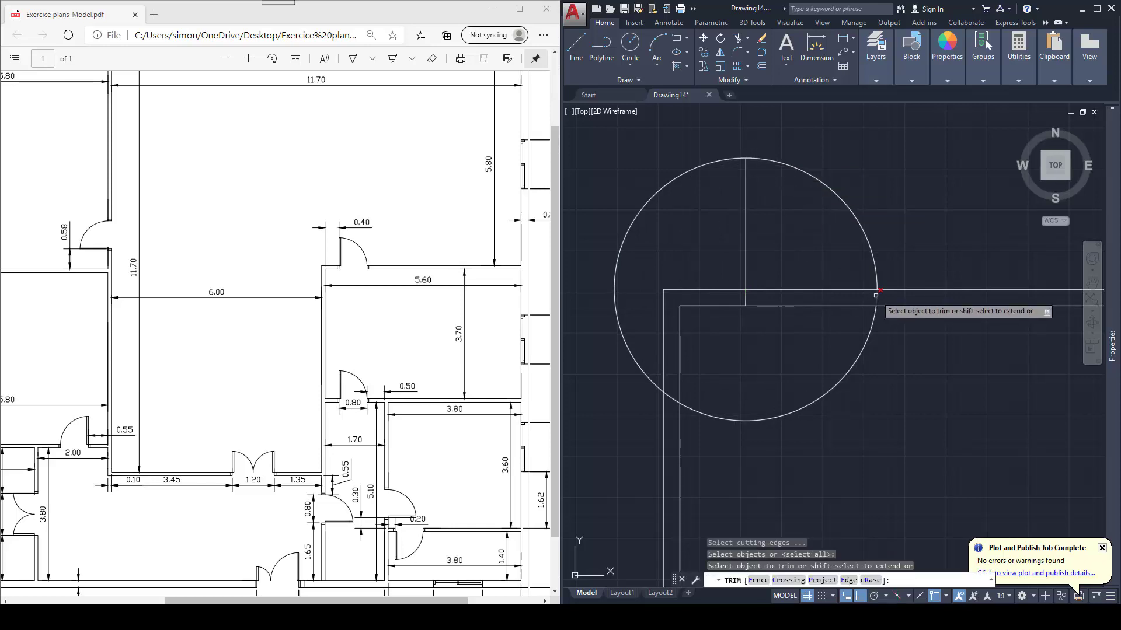
pyautogui.click(721, 180)
pyautogui.click(700, 150)
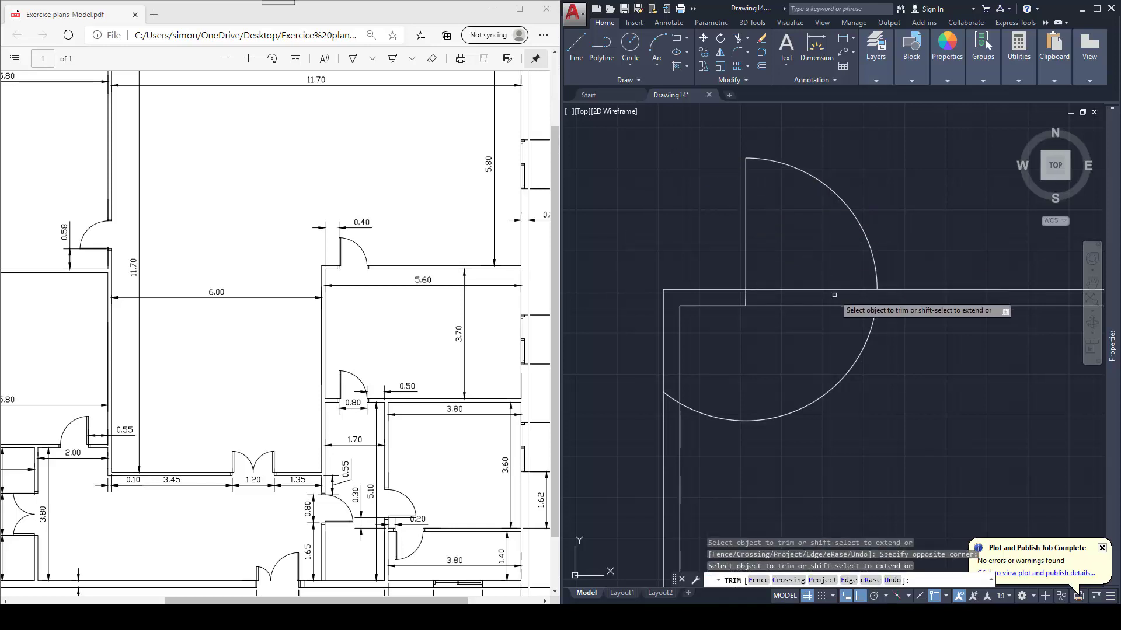
pyautogui.press('Escape')
# Step: Erase the leftover arc below the wall, keeping only the quarter-circle door swing
pyautogui.click(796, 376)
pyautogui.click(825, 338)
pyautogui.press('Delete')
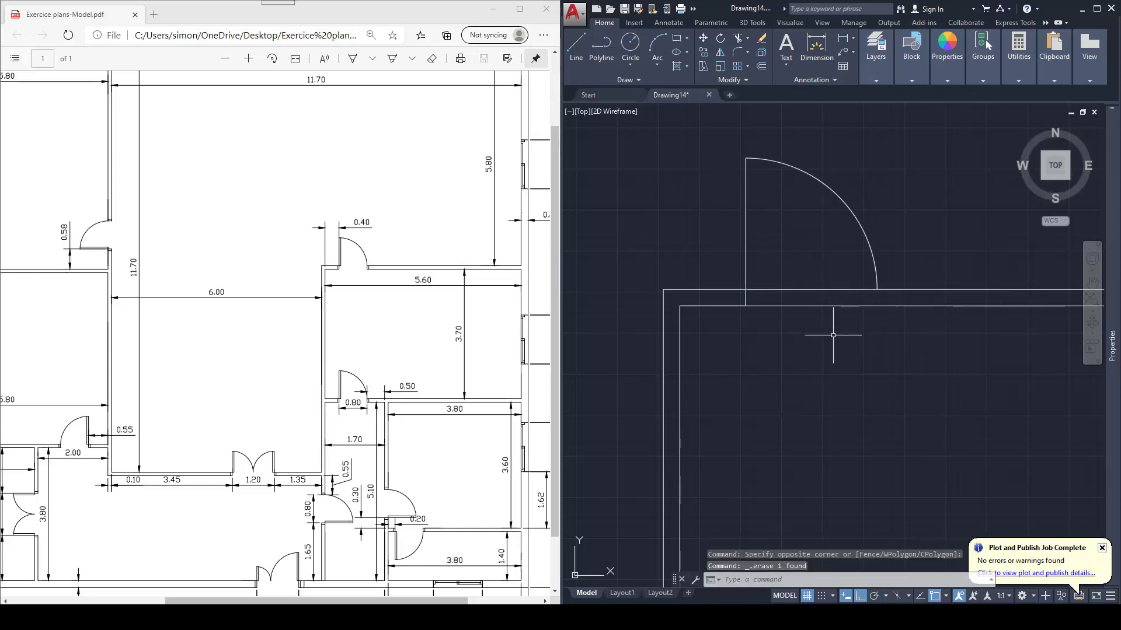
pyautogui.moveTo(807, 272); pyautogui.dragTo(787, 275, button='middle')
pyautogui.press('Escape')
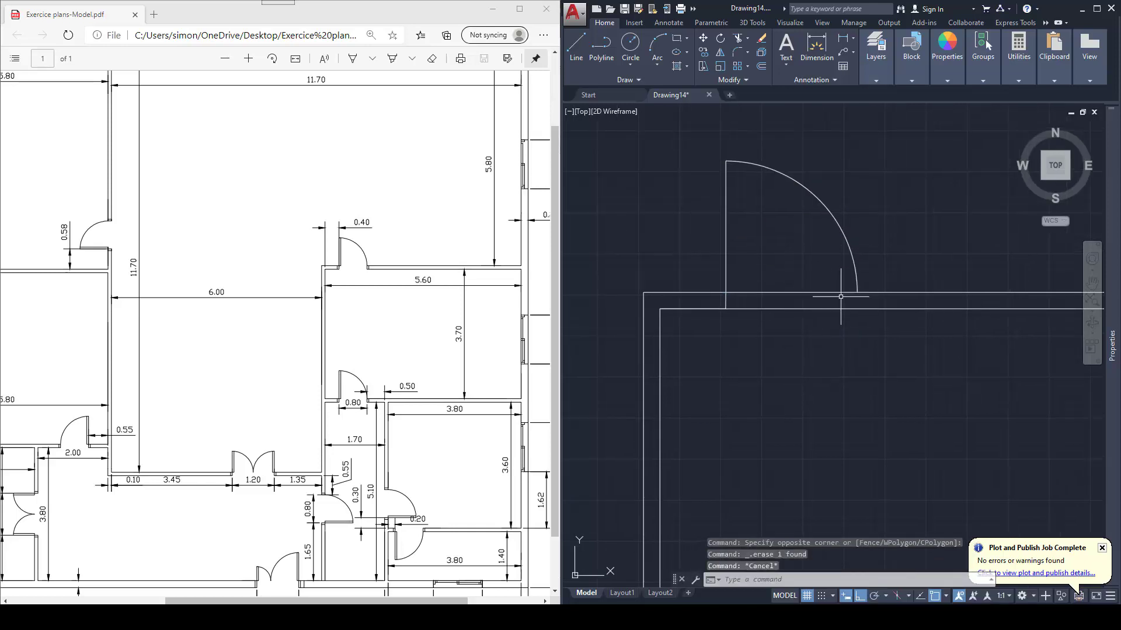
# Step: Try to draw a line across the wall from the lower end of the door arc
pyautogui.write('l')
pyautogui.press('Return')
pyautogui.scroll(2, 842, 298)
pyautogui.click(858, 292)
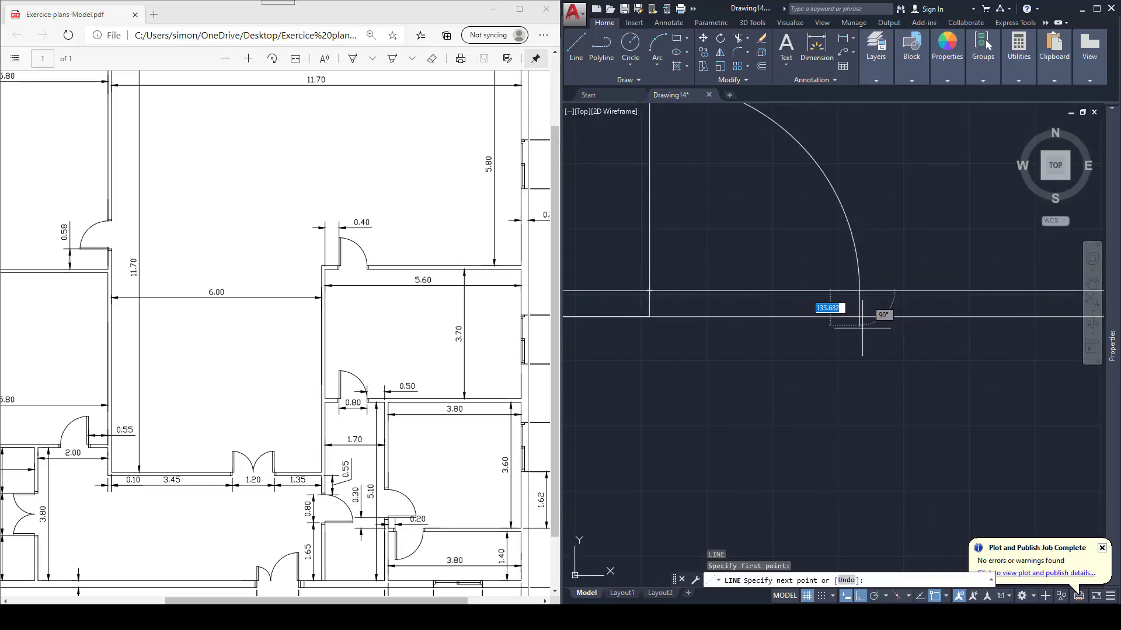
pyautogui.click(866, 325)
pyautogui.press('Escape')
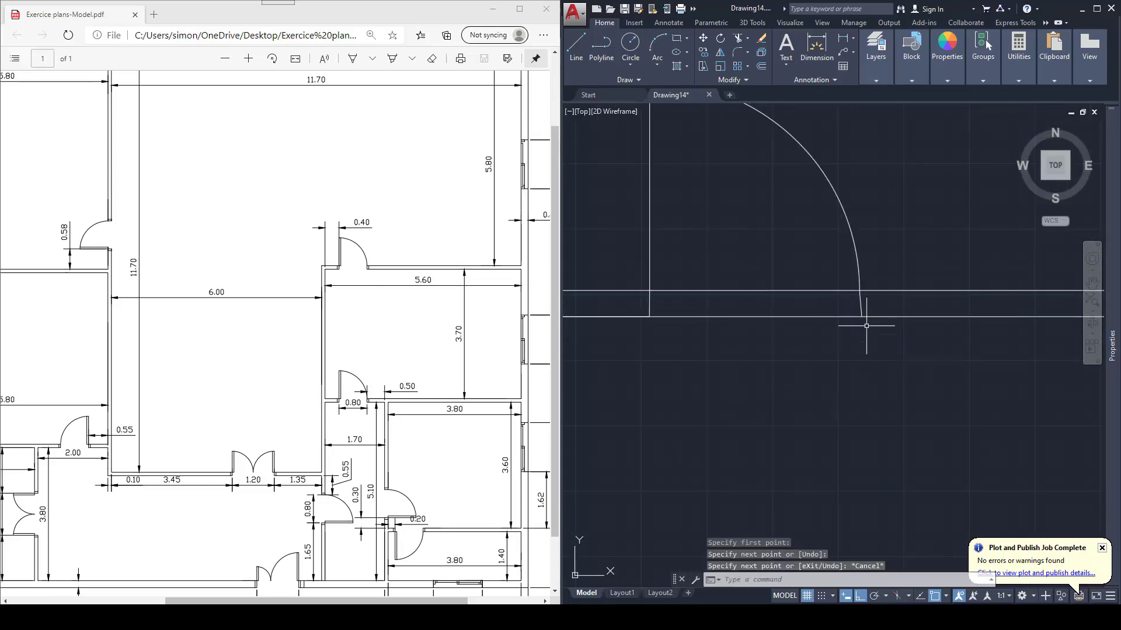
pyautogui.scroll(-1, 864, 297)
pyautogui.scroll(2, 861, 296)
# Step: Draw a vertical line from the lower end of the door arc across the wall, extending past its inner edge
pyautogui.write('l')
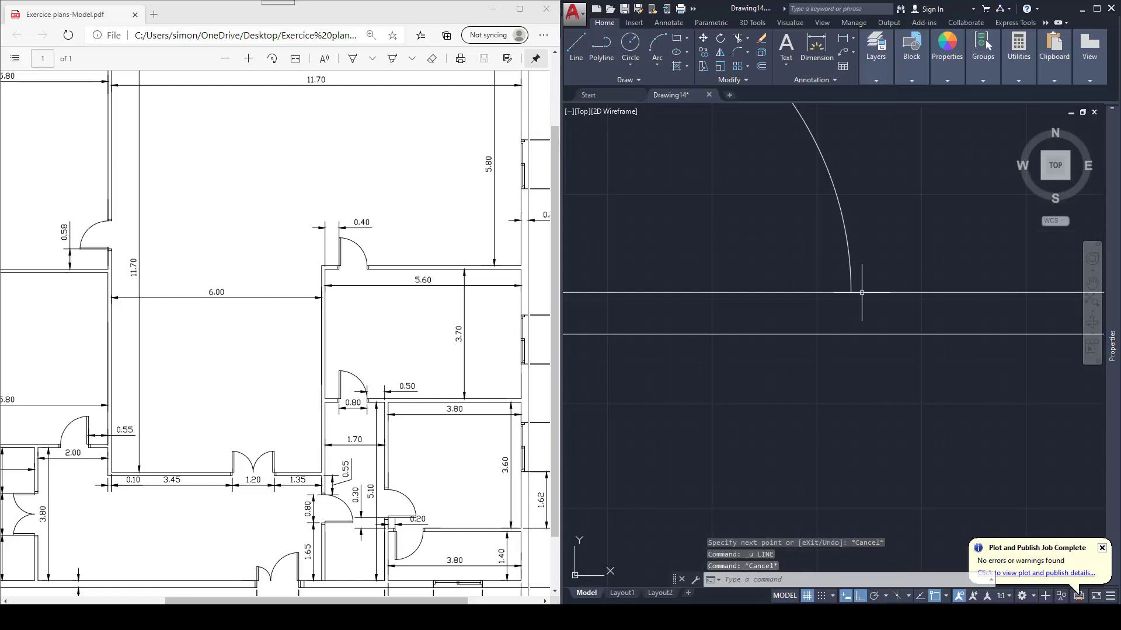
pyautogui.press('Return')
pyautogui.click(855, 292)
pyautogui.click(854, 353)
pyautogui.press('Escape')
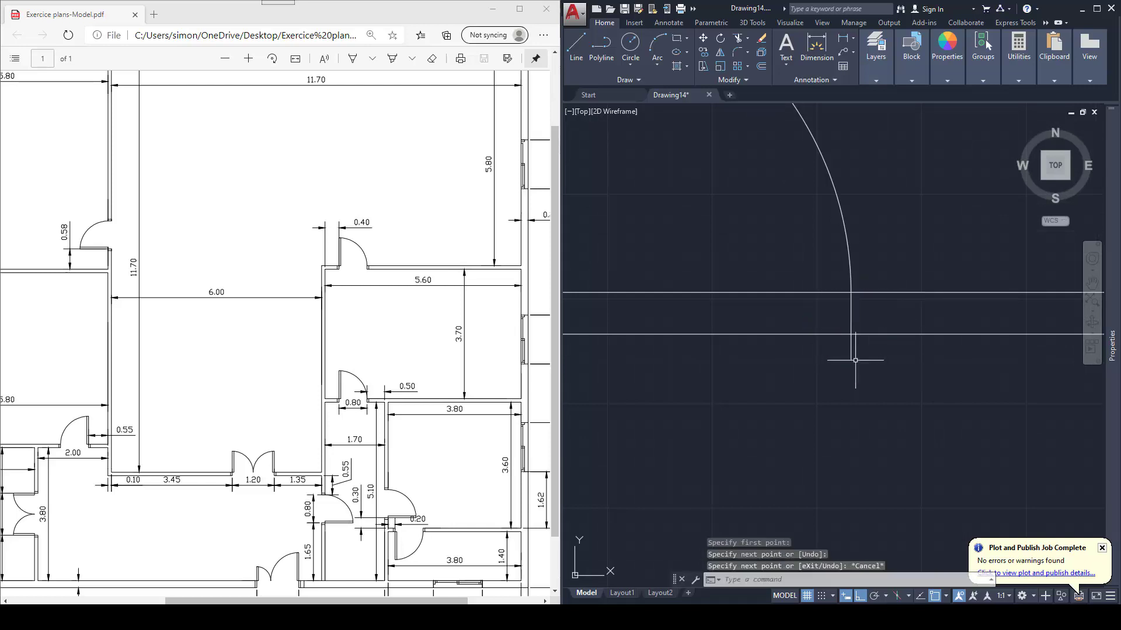
# Step: Trim the part of the new vertical line that extends beyond the inner wall edge
pyautogui.write('tr')
pyautogui.press('Return')
pyautogui.press('Return')
pyautogui.click(863, 347)
pyautogui.click(834, 341)
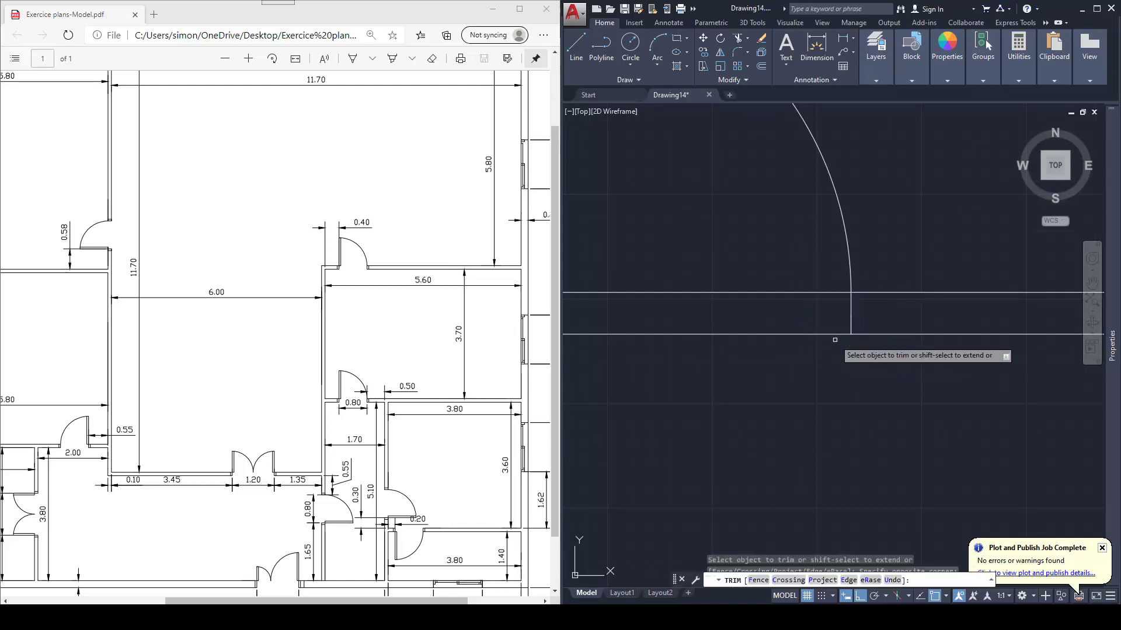
pyautogui.scroll(-5, 852, 348)
pyautogui.press('Escape')
pyautogui.moveTo(829, 323); pyautogui.dragTo(827, 304, button='middle')
pyautogui.scroll(2, 820, 304)
pyautogui.press('Escape')
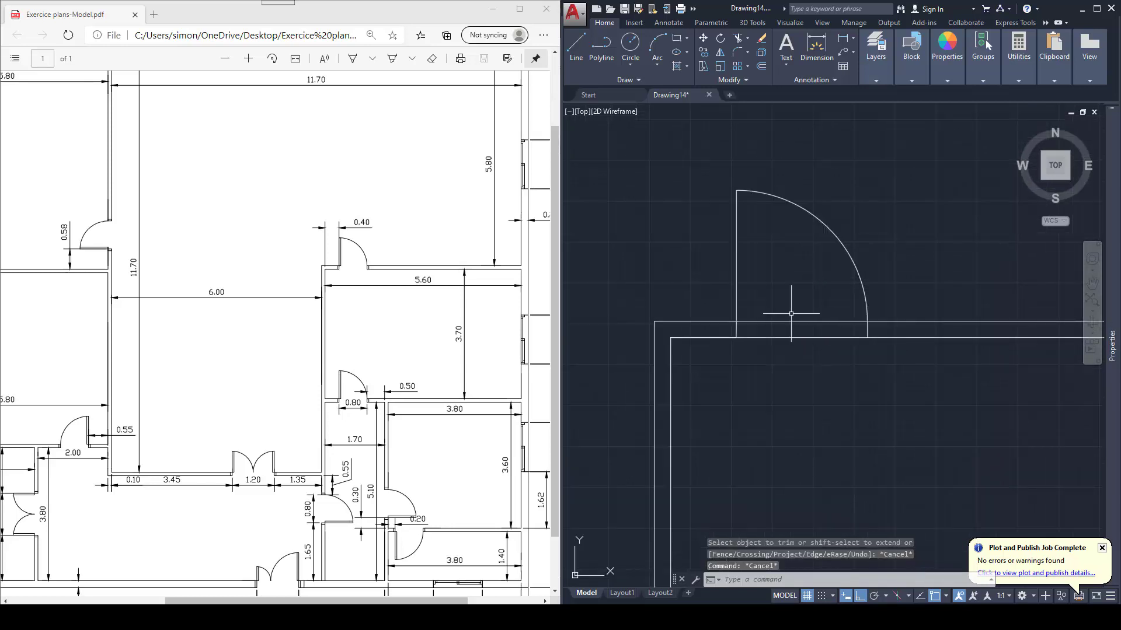
# Step: Offset the short cross-wall line on the door's hinge side by 50, away from the opening
pyautogui.moveTo(757, 315); pyautogui.dragTo(760, 307, button='middle')
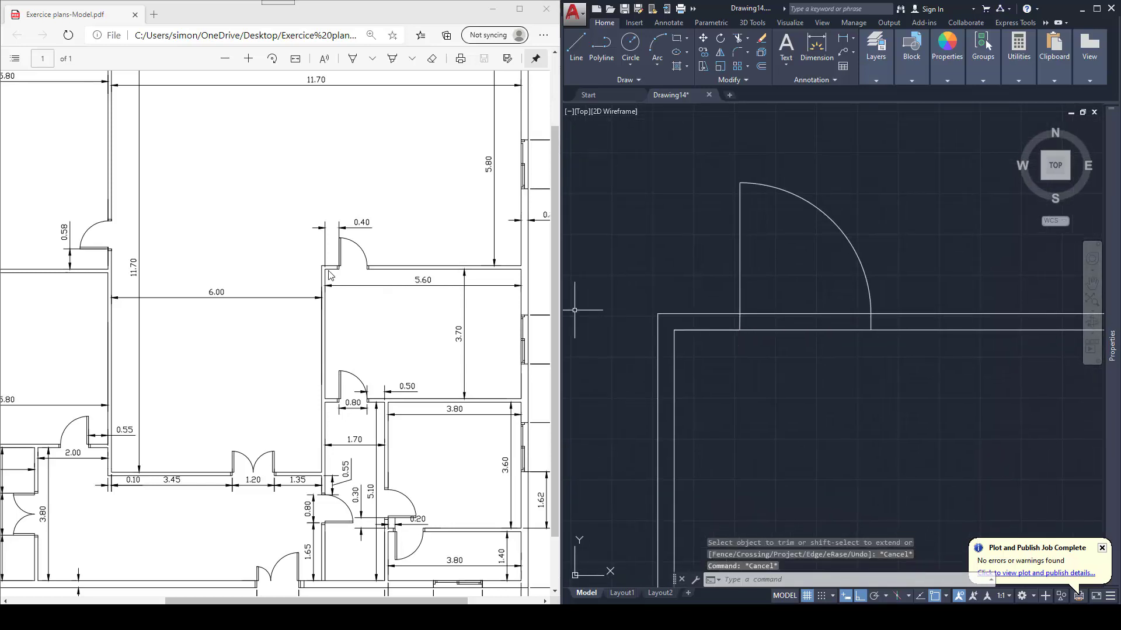
pyautogui.scroll(2, 739, 322)
pyautogui.press('Escape')
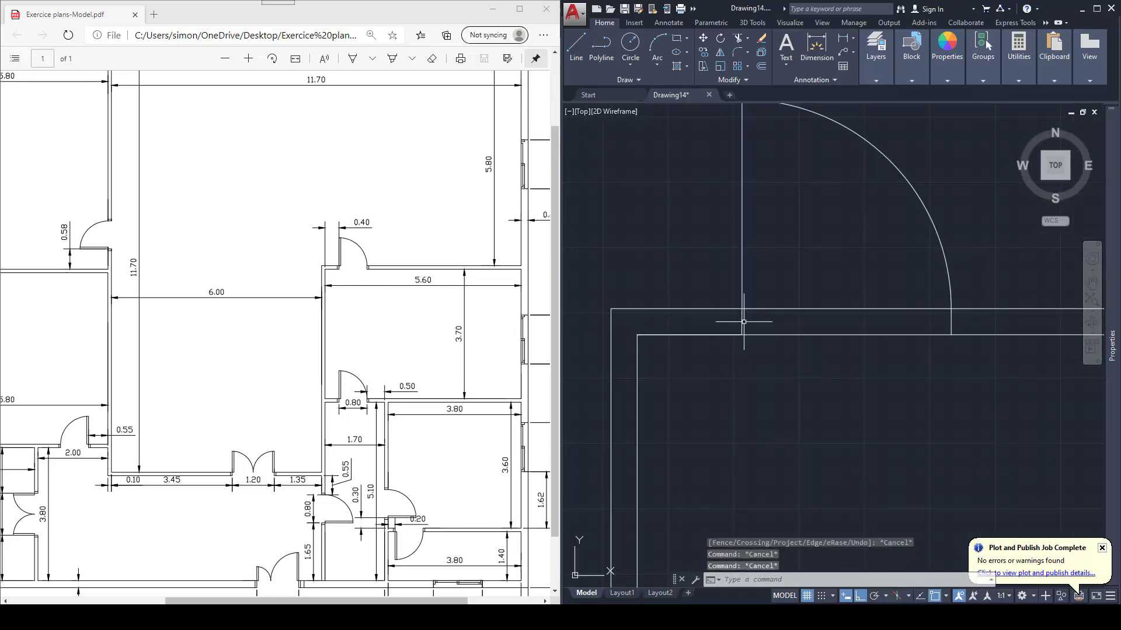
pyautogui.write('o')
pyautogui.press('Return')
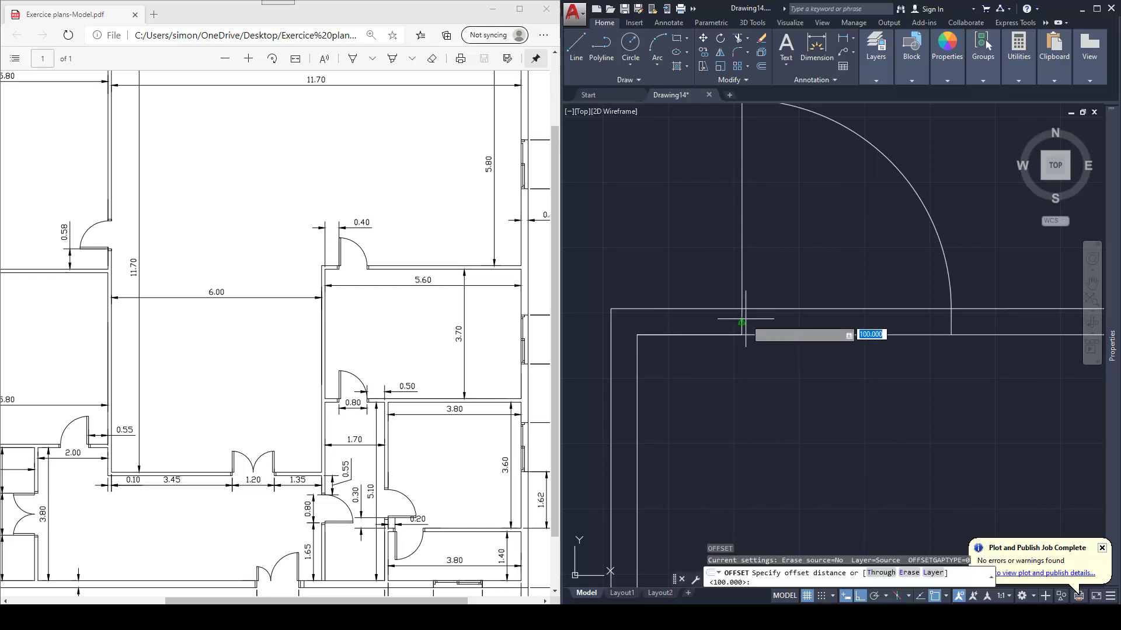
pyautogui.write('0.2')
pyautogui.press('Return')
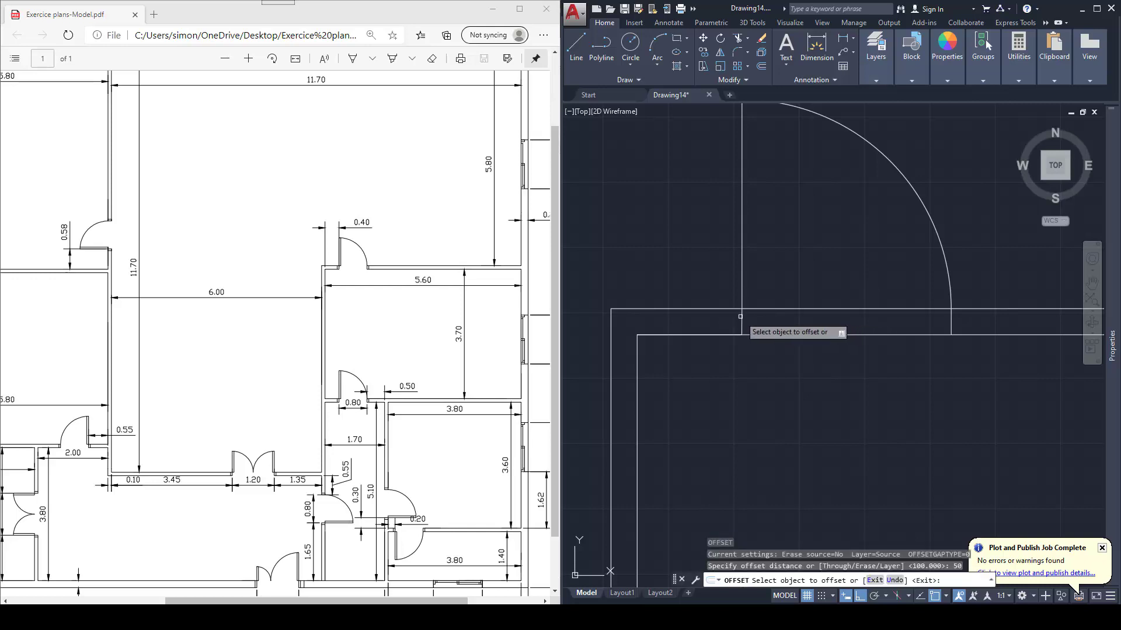
pyautogui.click(740, 316)
pyautogui.click(733, 314)
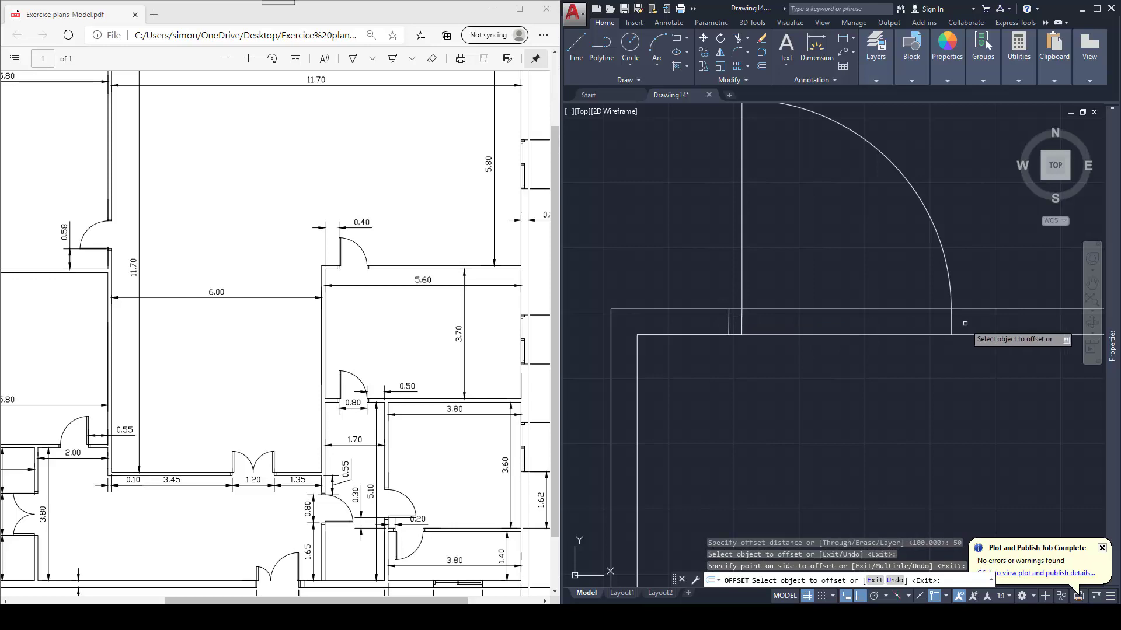
# Step: Offset the short cross-wall line below the arc's end by 50, away from the opening
pyautogui.press('Return')
pyautogui.press('Return')
pyautogui.press('Return')
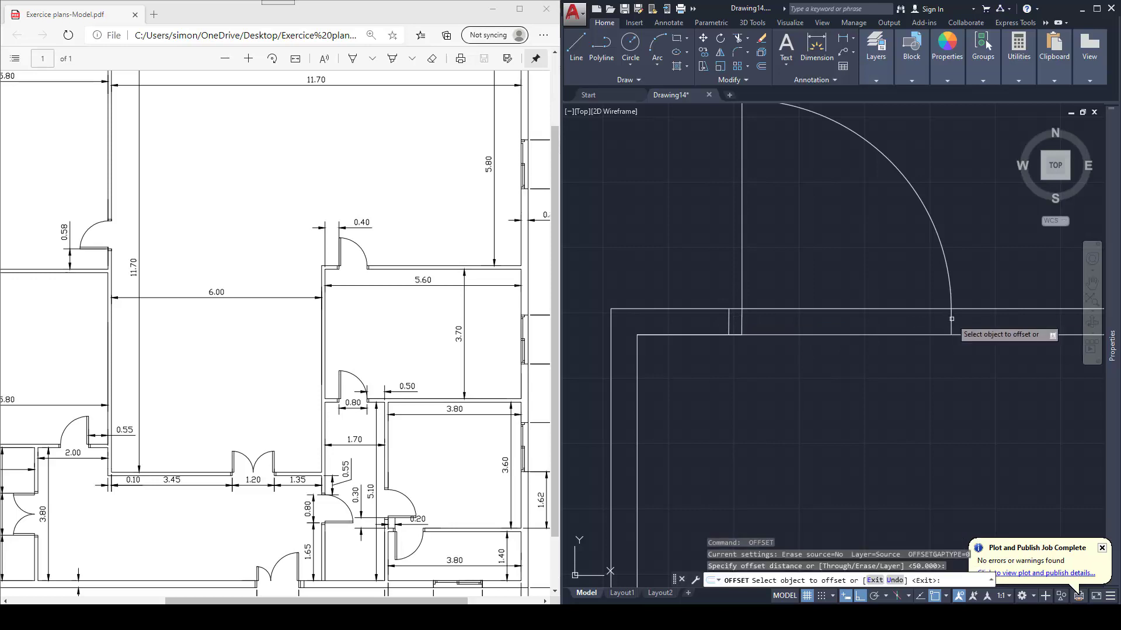
pyautogui.click(952, 319)
pyautogui.click(963, 325)
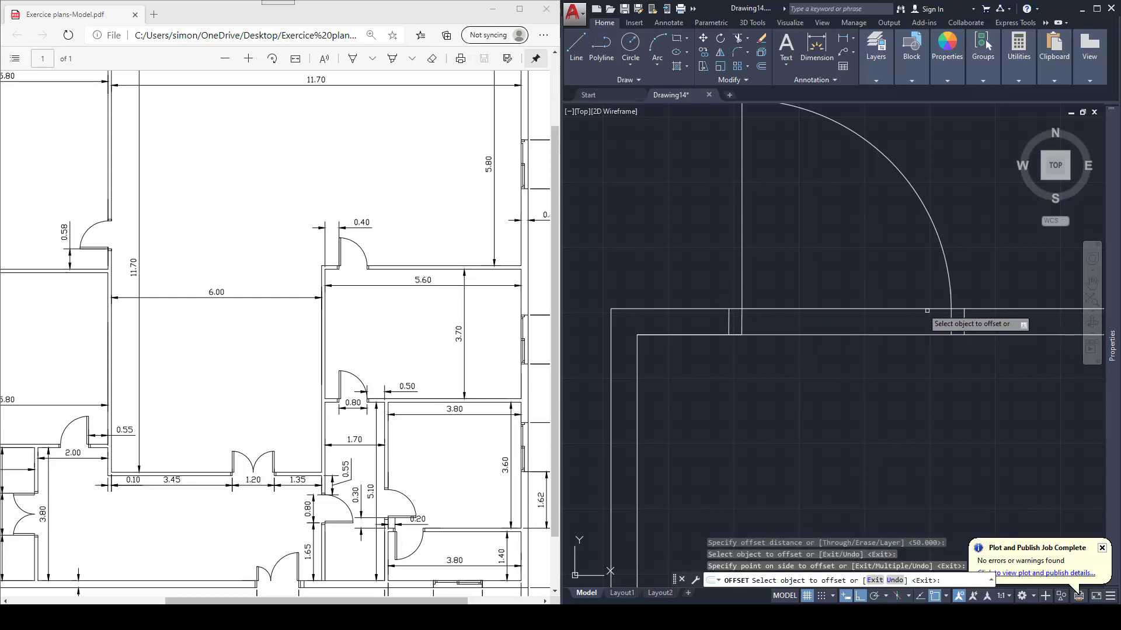
pyautogui.press('Escape')
# Step: Offset the 800 door line by 50 toward the arc to give the door leaf its thickness
pyautogui.moveTo(865, 285); pyautogui.dragTo(849, 318, button='middle')
pyautogui.press('Return')
pyautogui.press('Return')
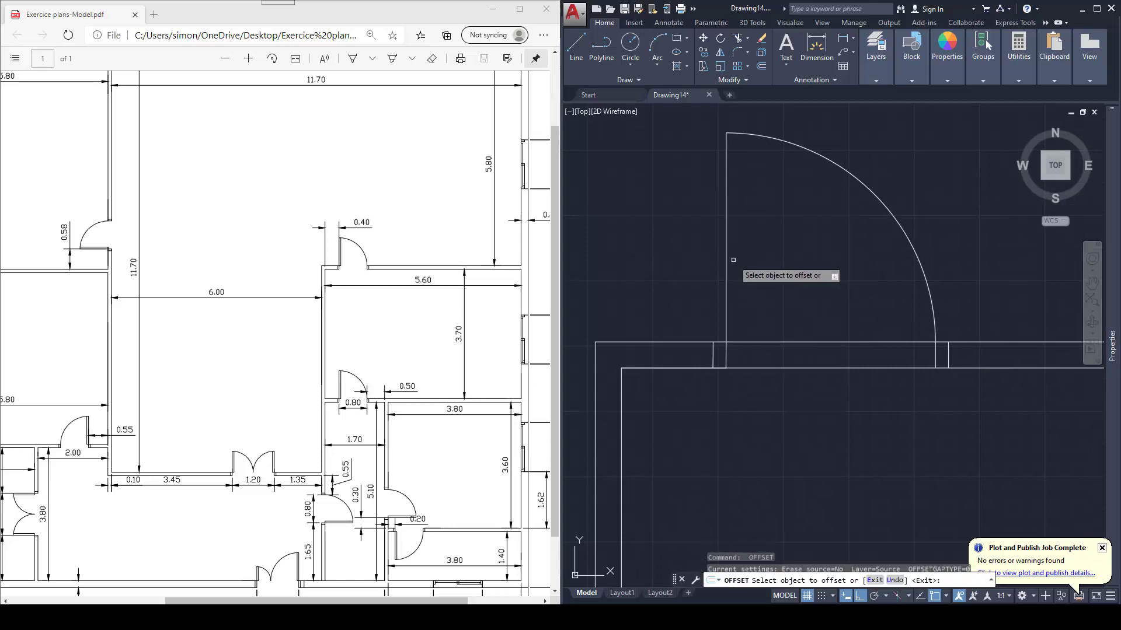
pyautogui.click(727, 261)
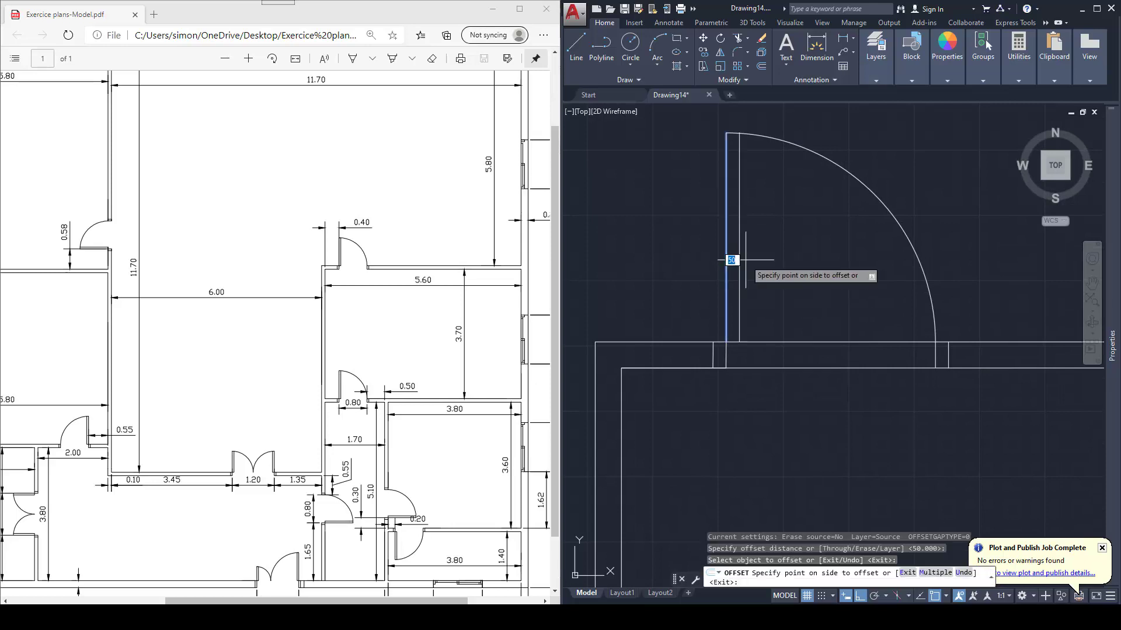
pyautogui.click(752, 281)
pyautogui.scroll(-4, 751, 274)
pyautogui.press('Escape')
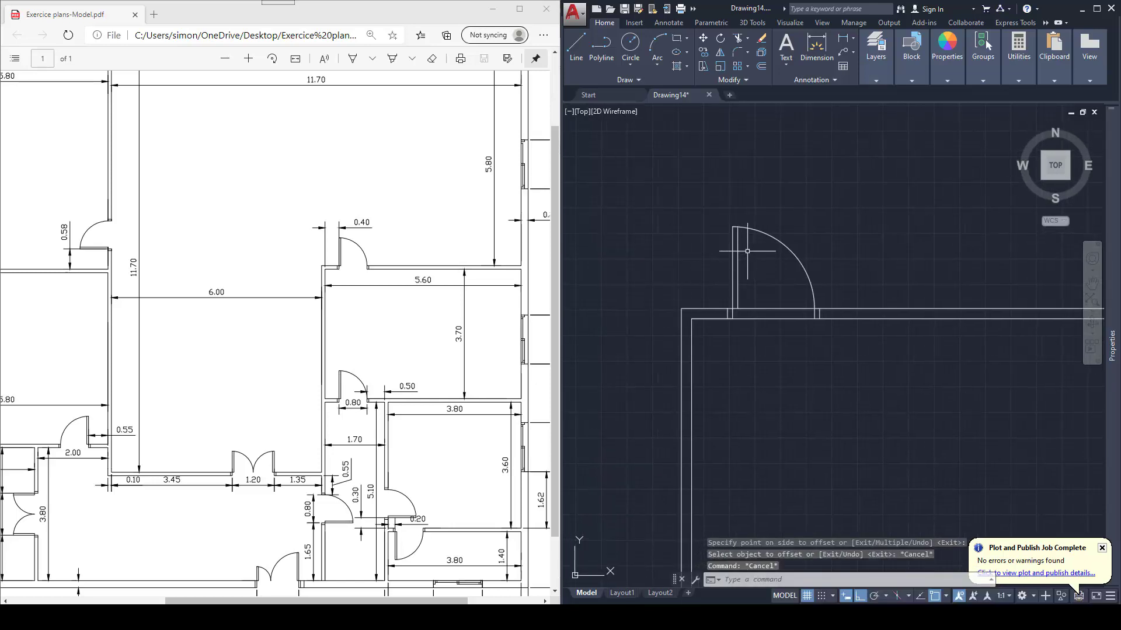
pyautogui.scroll(4, 788, 266)
pyautogui.press('Escape')
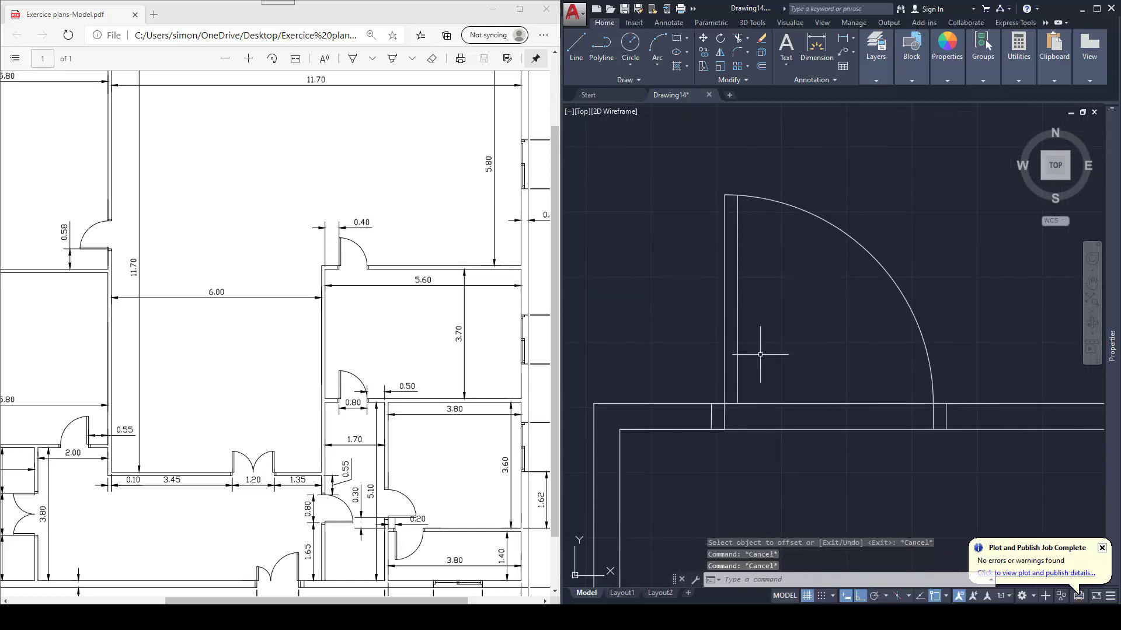
# Step: Draw short lines along the wall edges to close the hinge-side jamb and the base of the door leaf
pyautogui.write('l')
pyautogui.press('Return')
pyautogui.scroll(2, 744, 391)
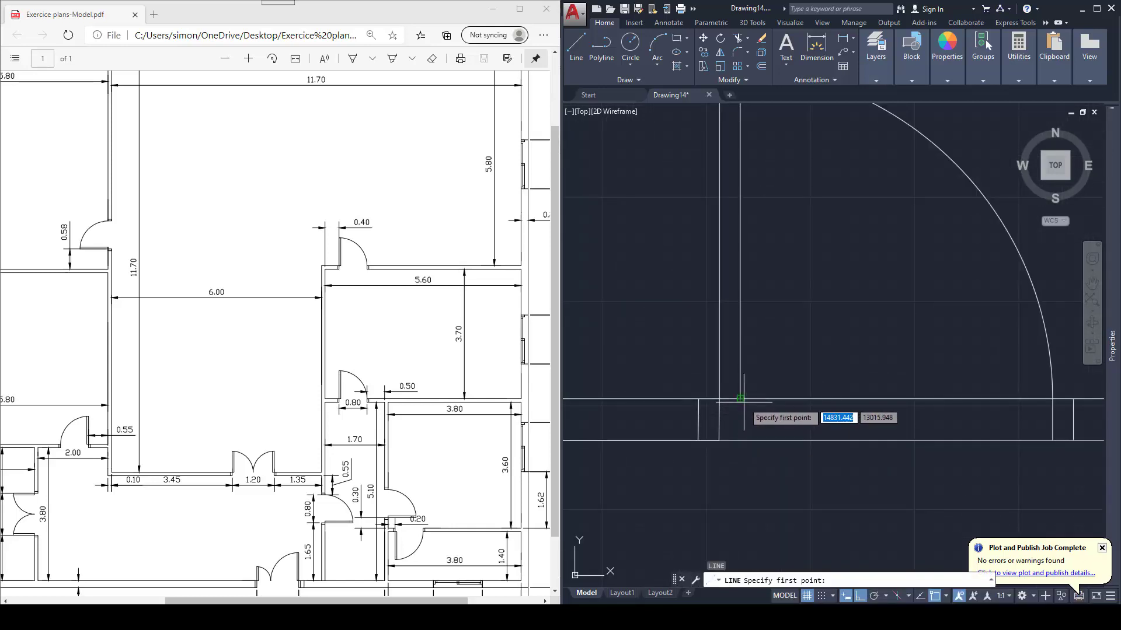
pyautogui.click(743, 401)
pyautogui.click(721, 400)
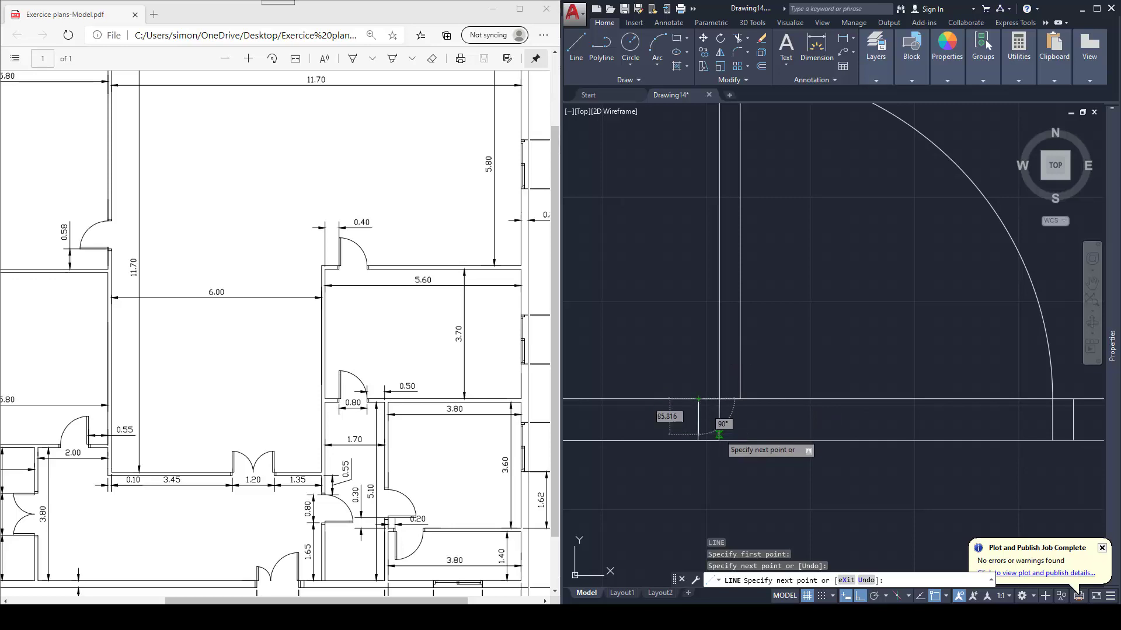
pyautogui.press('Escape')
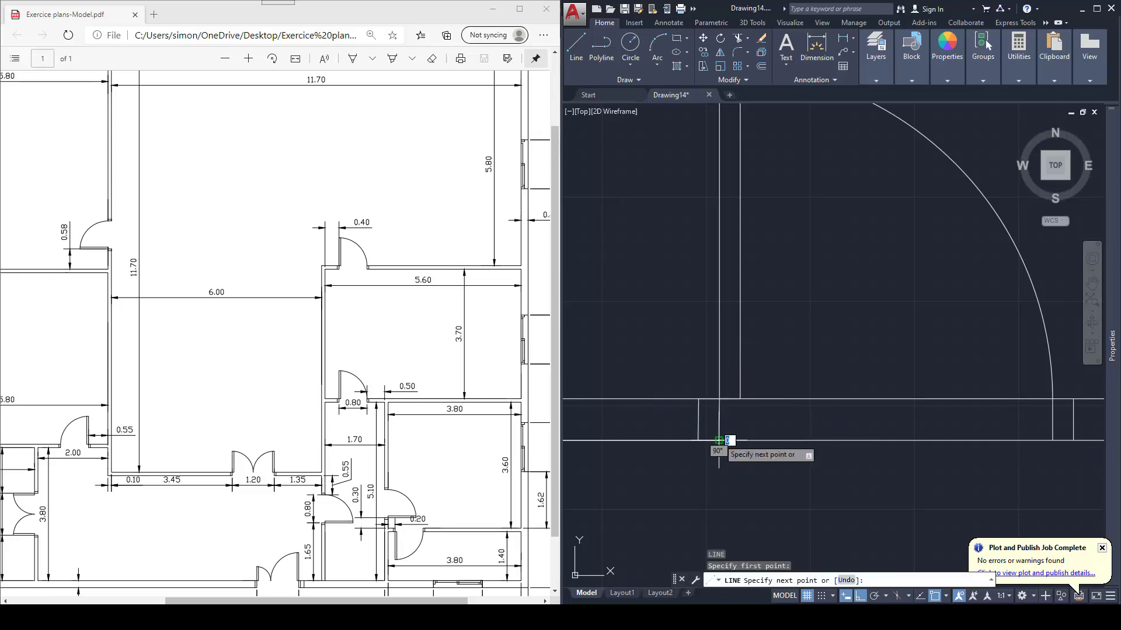
pyautogui.scroll(-3, 759, 411)
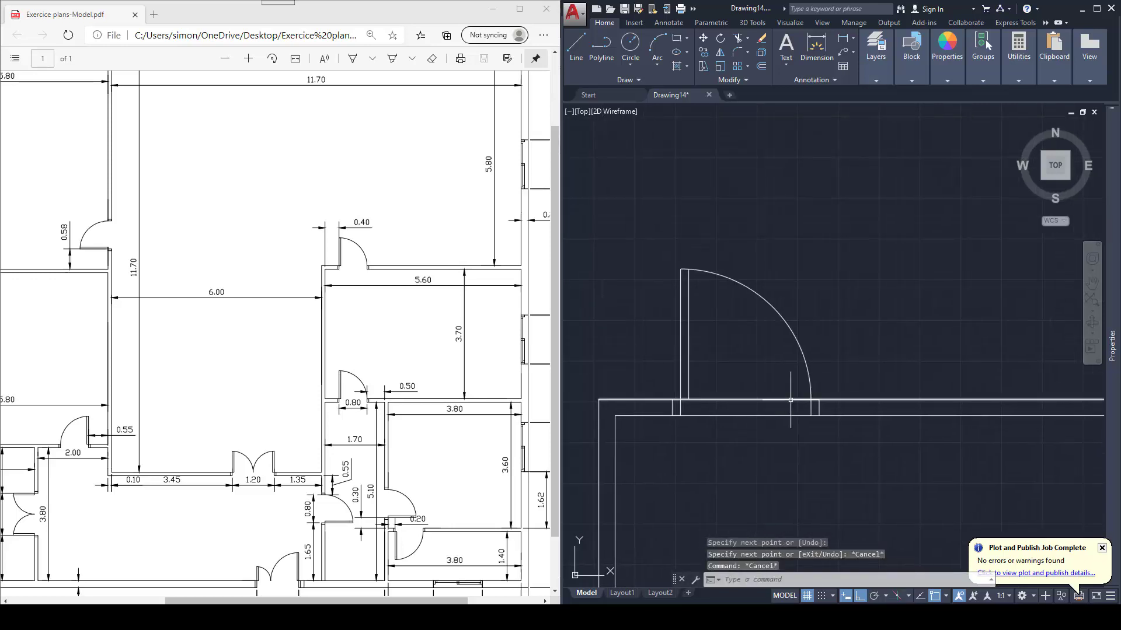
# Step: Close the jamb below the arc's end with short lines along both wall edges between its two cross-wall lines
pyautogui.write('l')
pyautogui.press('Return')
pyautogui.scroll(3, 818, 402)
pyautogui.click(819, 432)
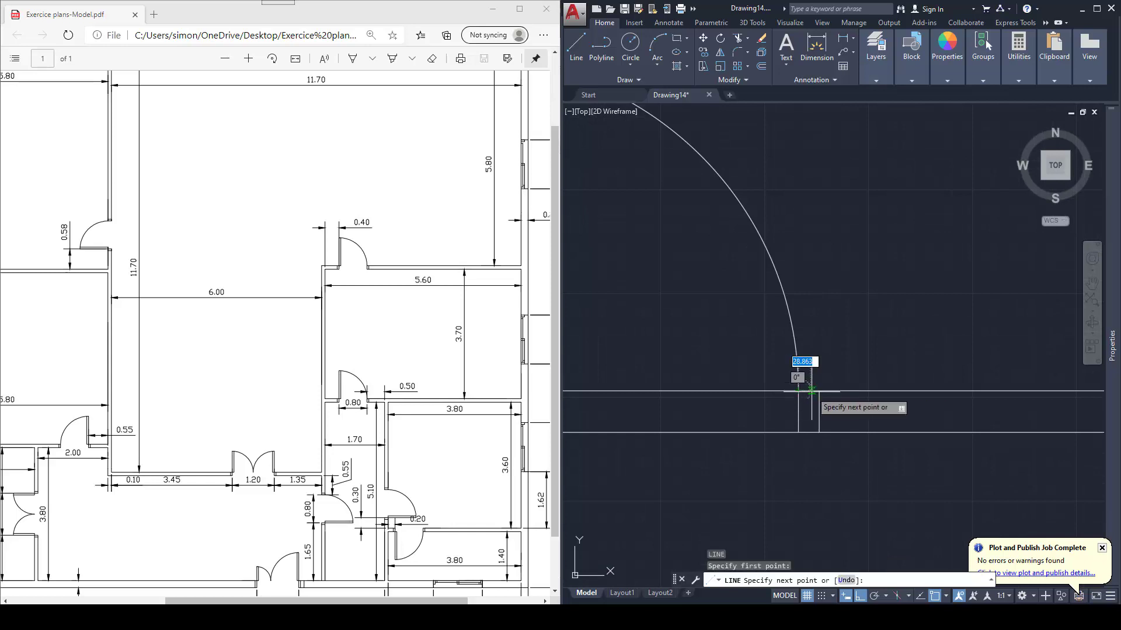
pyautogui.click(818, 392)
pyautogui.press('Escape')
pyautogui.press('Return')
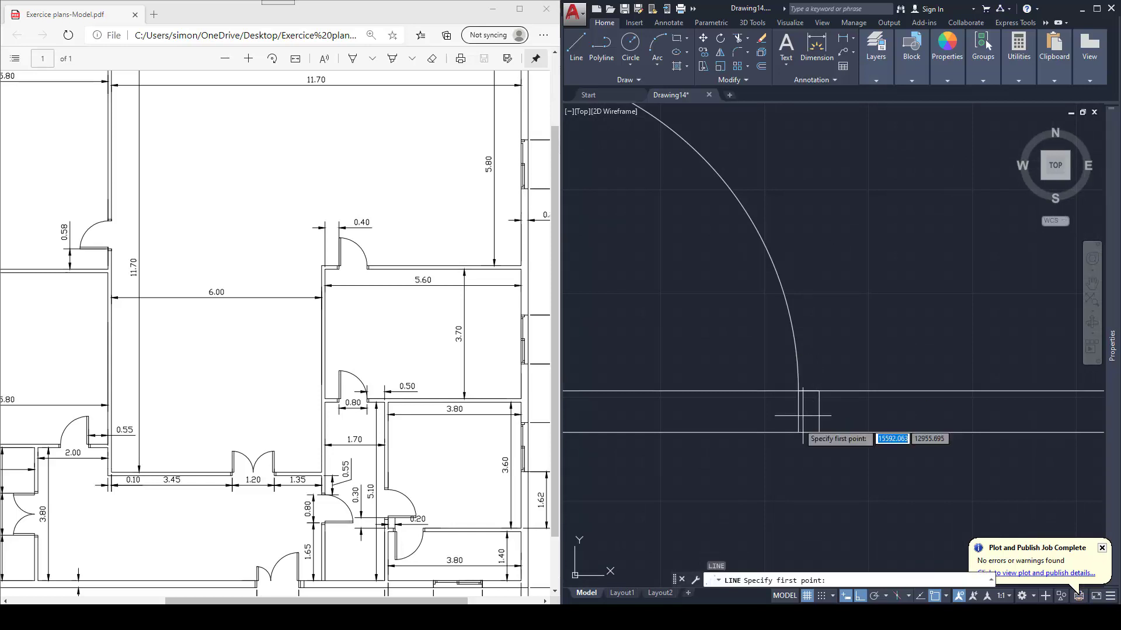
pyautogui.click(819, 432)
pyautogui.scroll(-4, 819, 432)
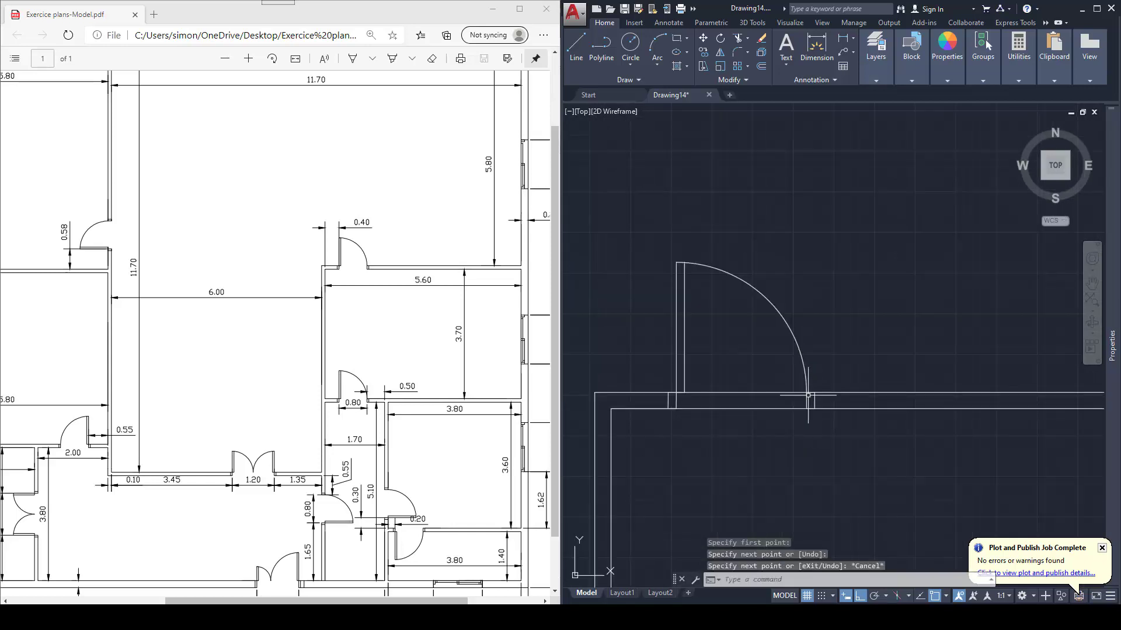
pyautogui.moveTo(817, 449); pyautogui.dragTo(750, 375, button='middle')
pyautogui.press('Escape')
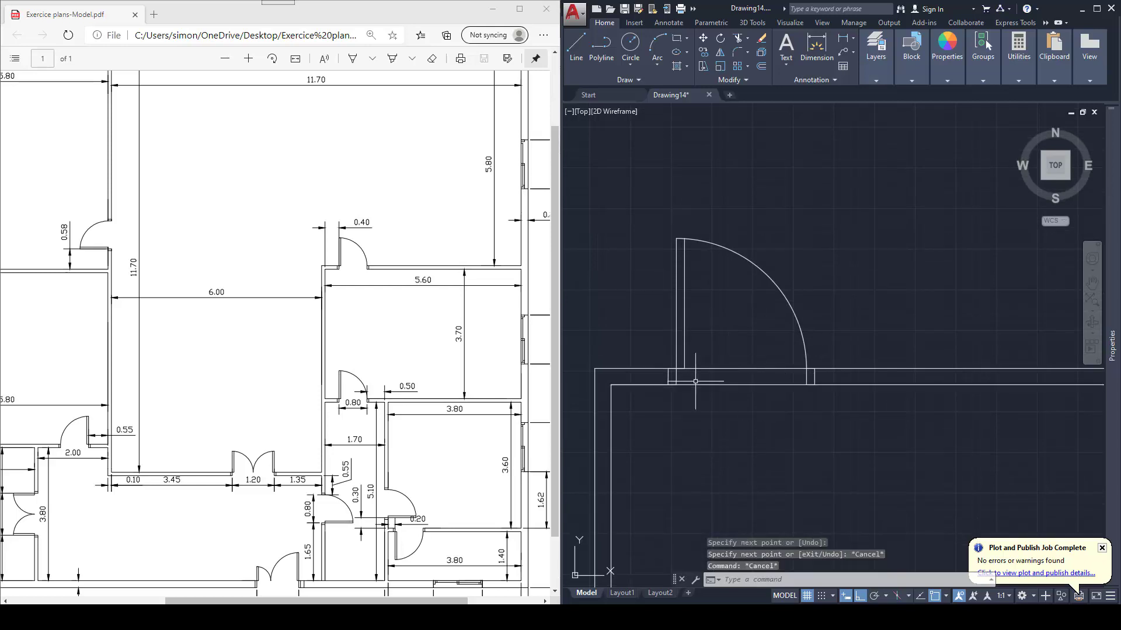
# Step: Trim both wall lines between the two jambs to open the wall at the door
pyautogui.write('tr')
pyautogui.press('Return')
pyautogui.click(743, 378)
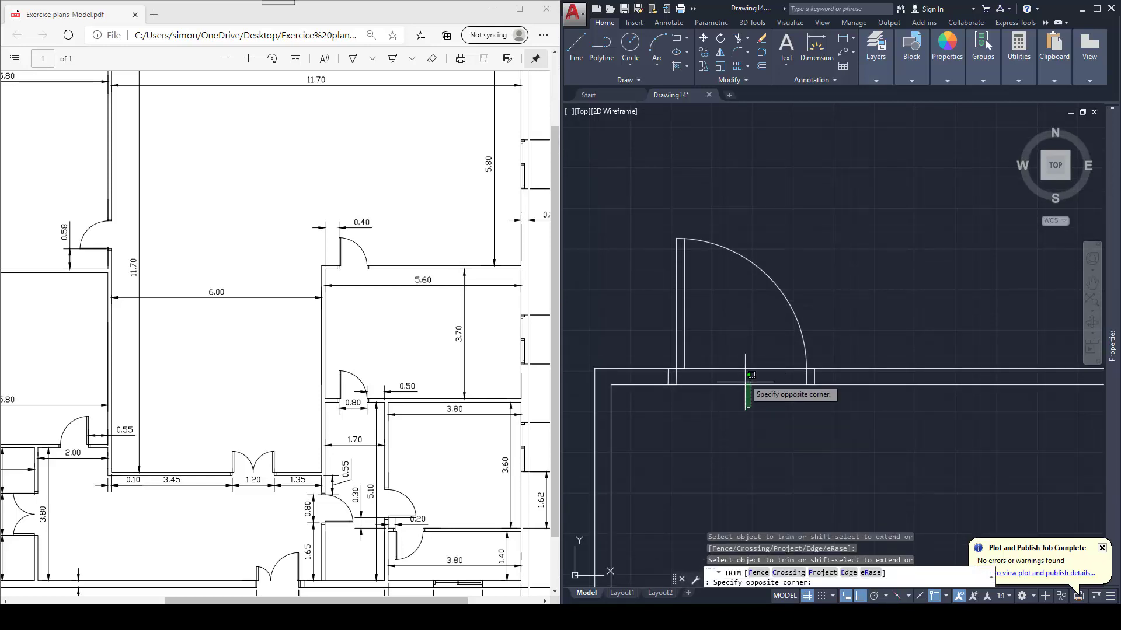
pyautogui.press('Escape')
pyautogui.moveTo(743, 351); pyautogui.dragTo(747, 335, button='middle')
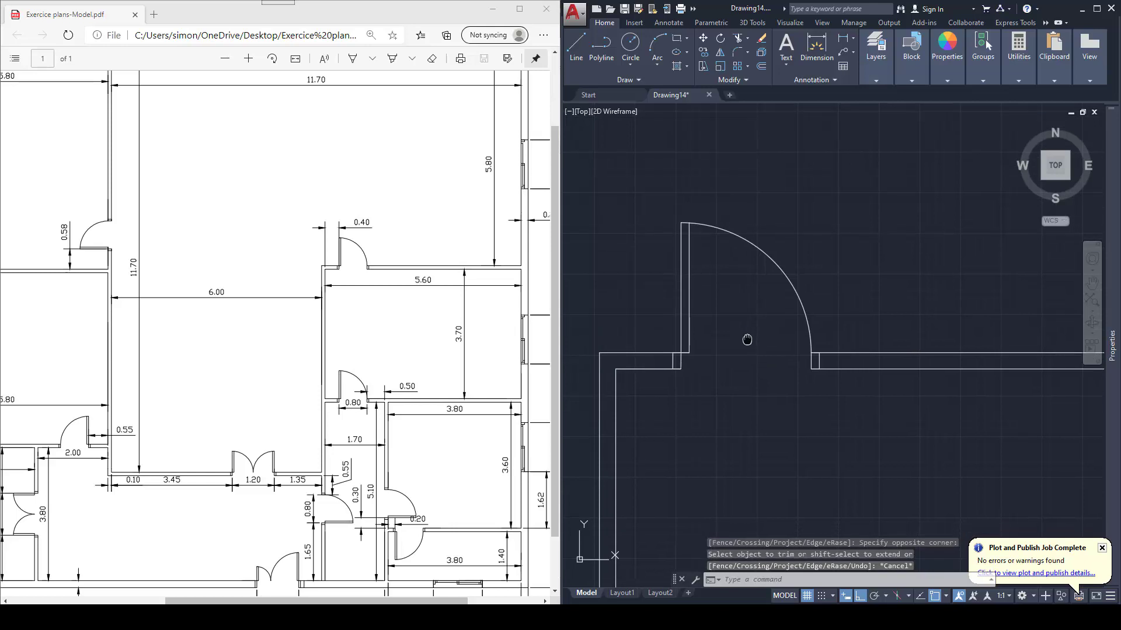
# Step: Trim the tip of the door leaf's inner line that sticks out past the swing arc
pyautogui.scroll(8, 689, 222)
pyautogui.press('Escape')
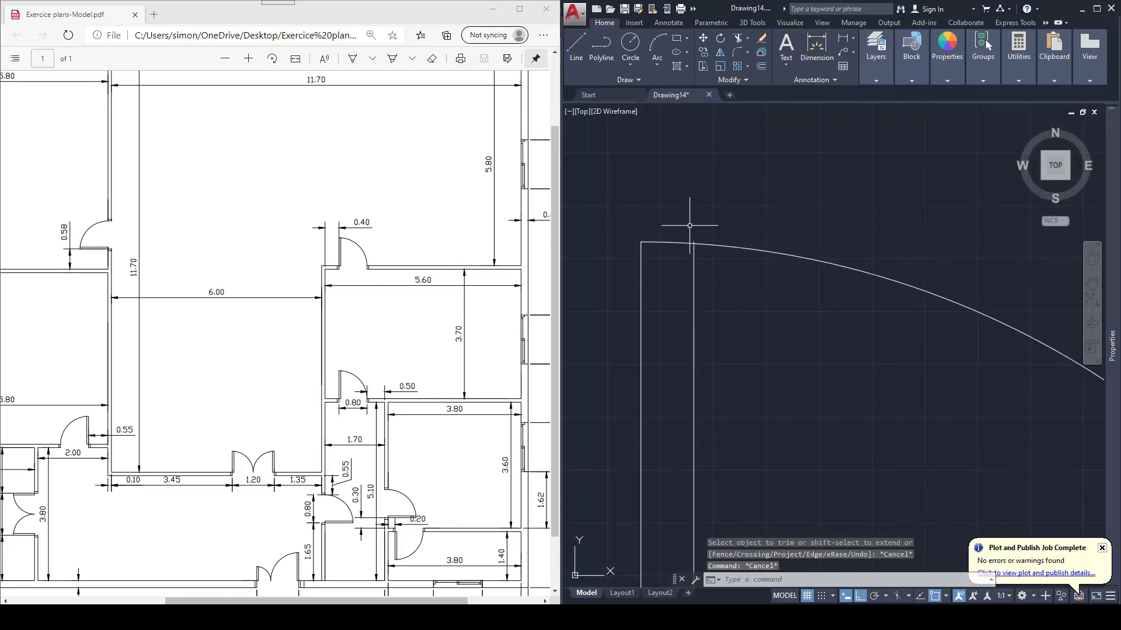
pyautogui.press('Return')
pyautogui.scroll(3, 697, 250)
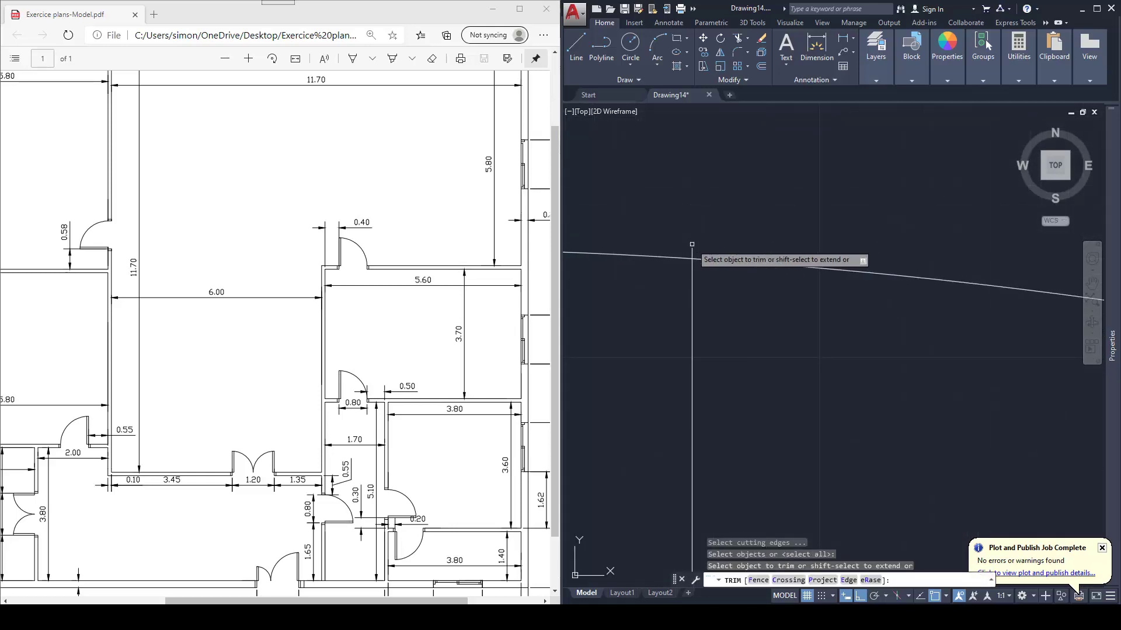
pyautogui.scroll(-4, 697, 250)
pyautogui.press('Escape')
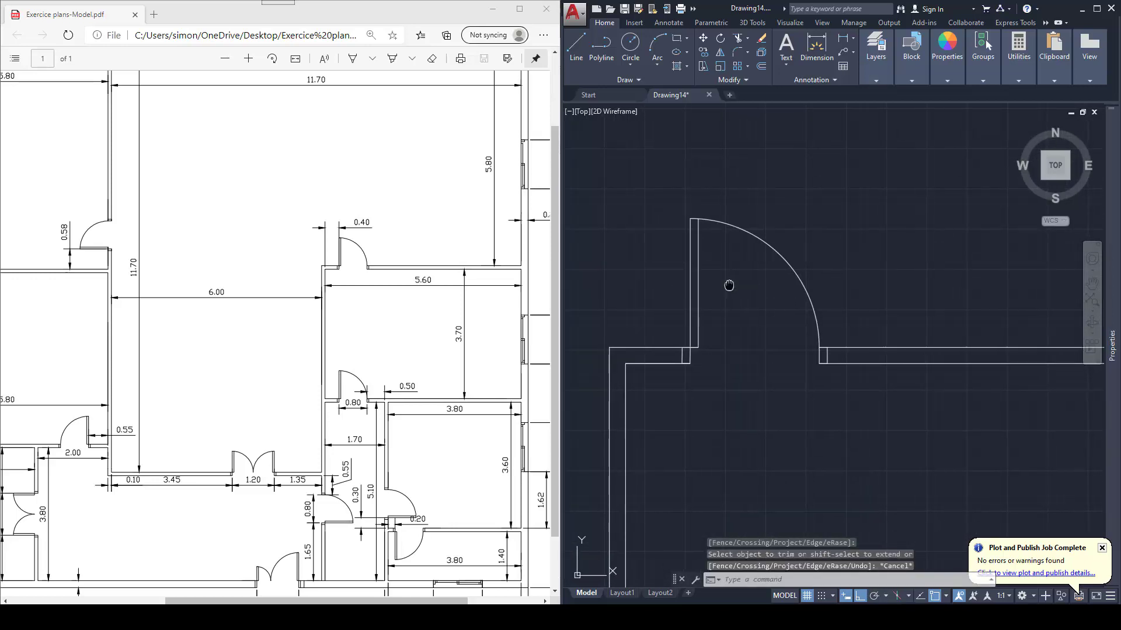
pyautogui.moveTo(726, 285); pyautogui.dragTo(736, 283, button='middle')
pyautogui.press('Escape')
# Step: Start writing the door out as a block (WBLOCK), with the base point at the hinge-side jamb's lower corner on the opening side
pyautogui.write('w')
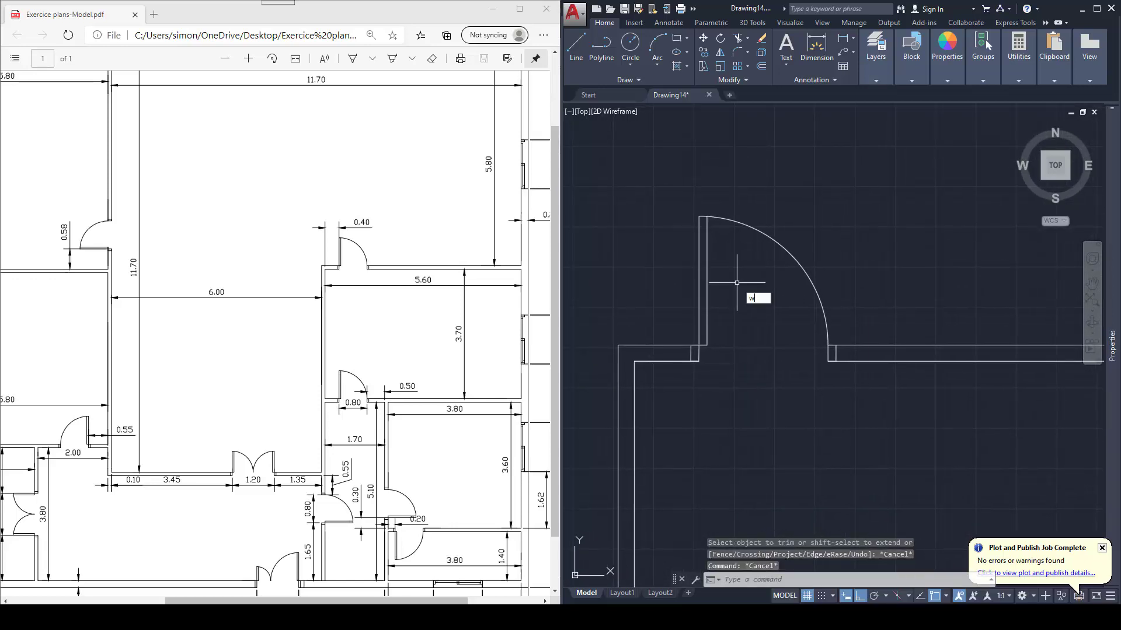
pyautogui.write('b')
pyautogui.press('Return')
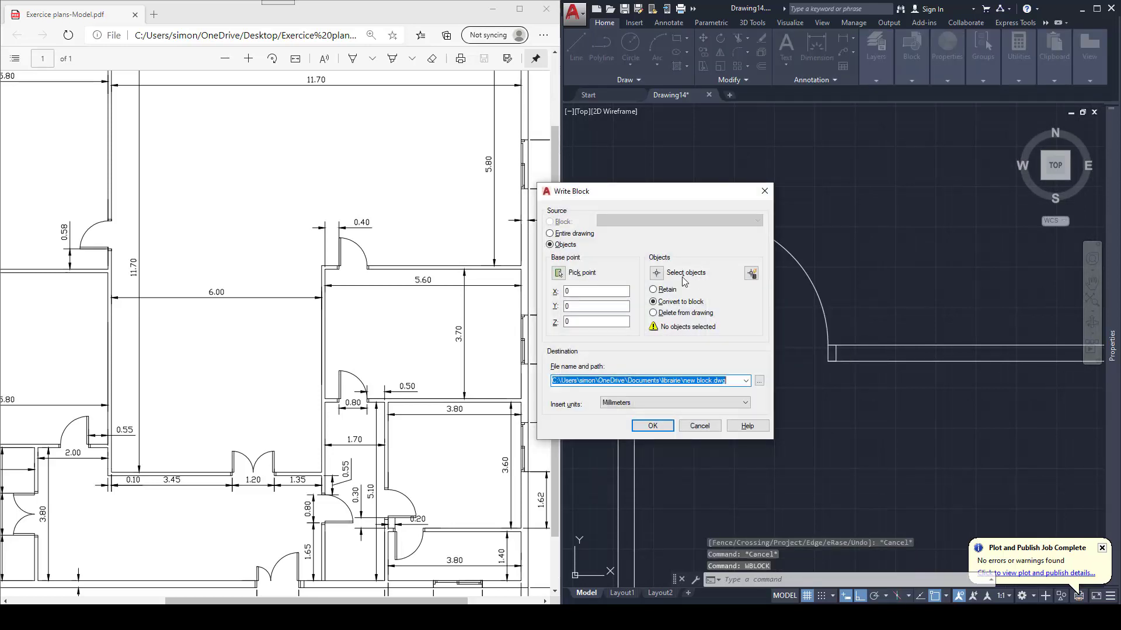
pyautogui.click(563, 273)
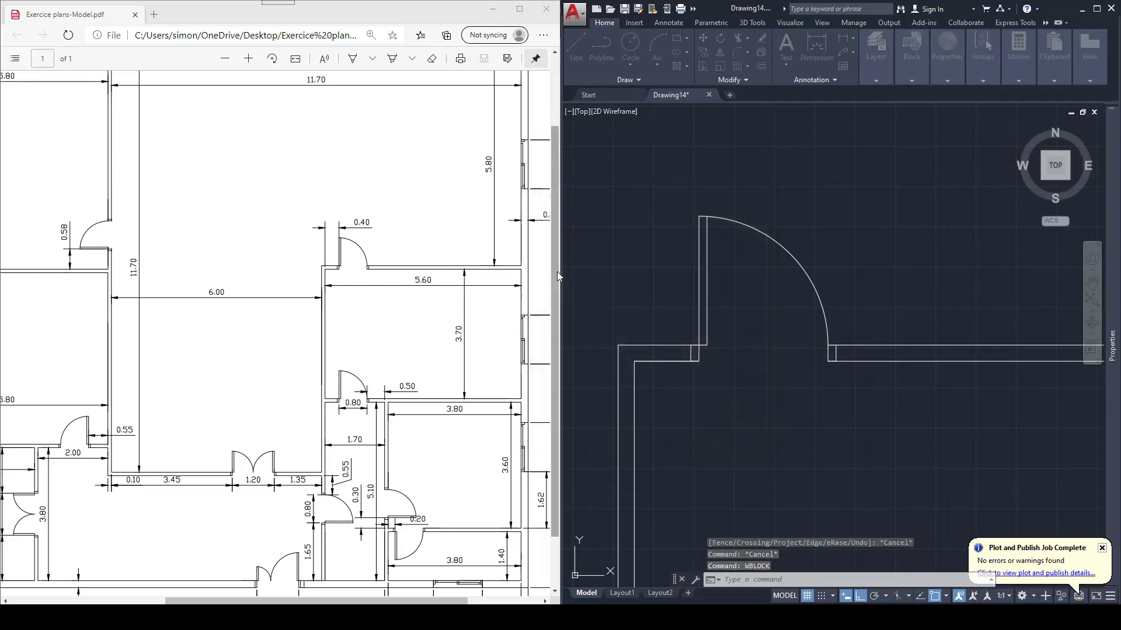
pyautogui.click(698, 361)
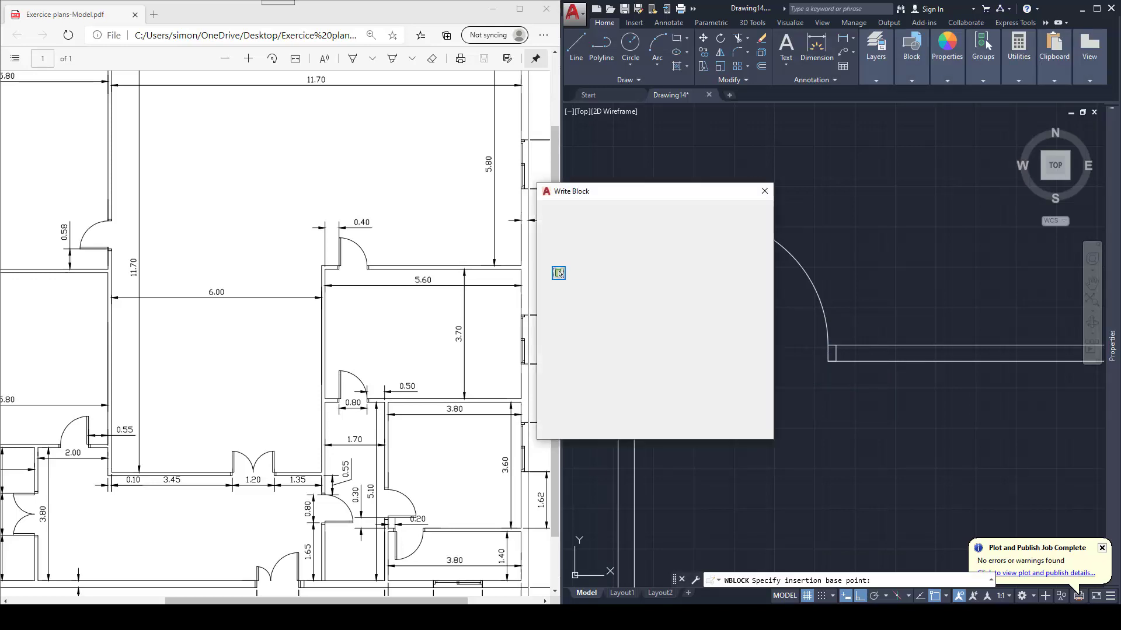
# Step: Select the whole door with its arc and both jambs for the block, and write it under a new destination file name
pyautogui.click(657, 274)
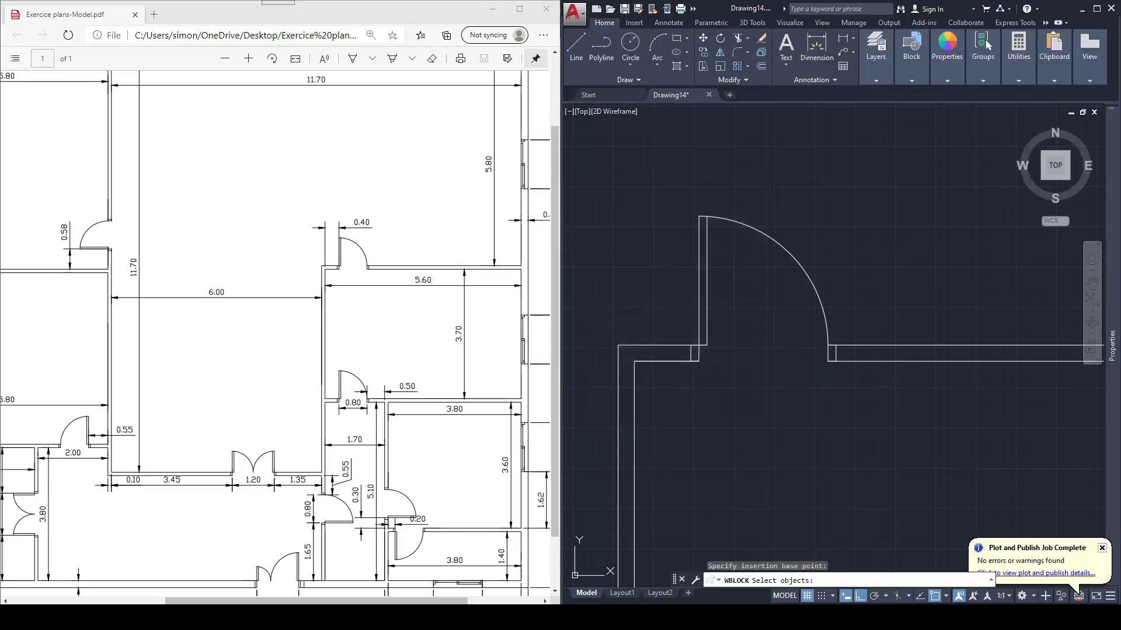
pyautogui.click(676, 202)
pyautogui.click(850, 387)
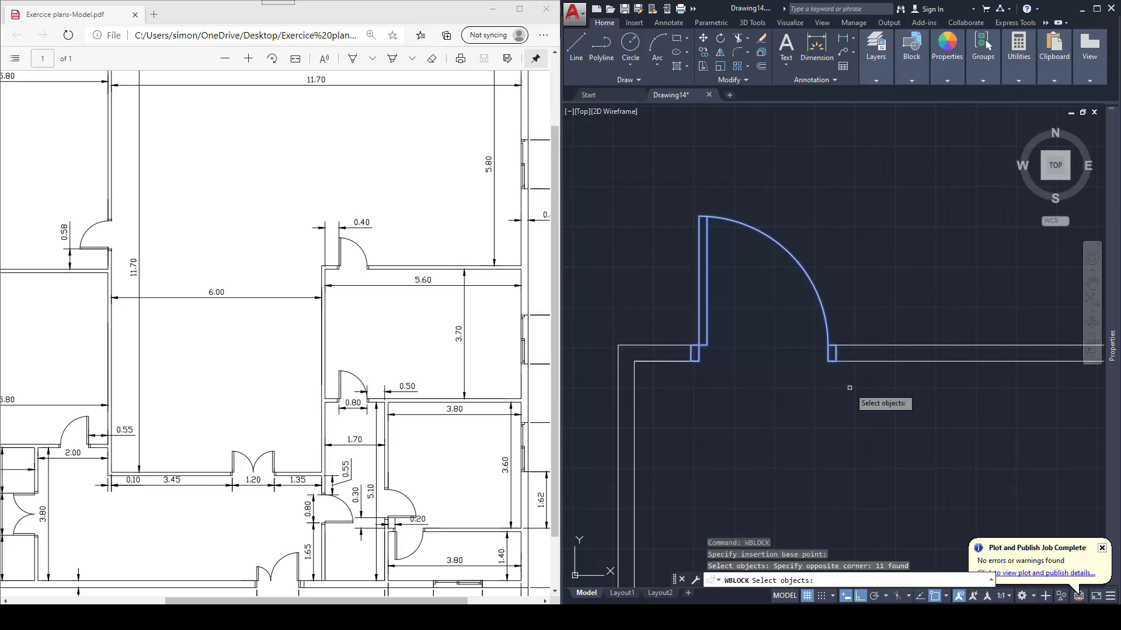
pyautogui.scroll(4, 828, 358)
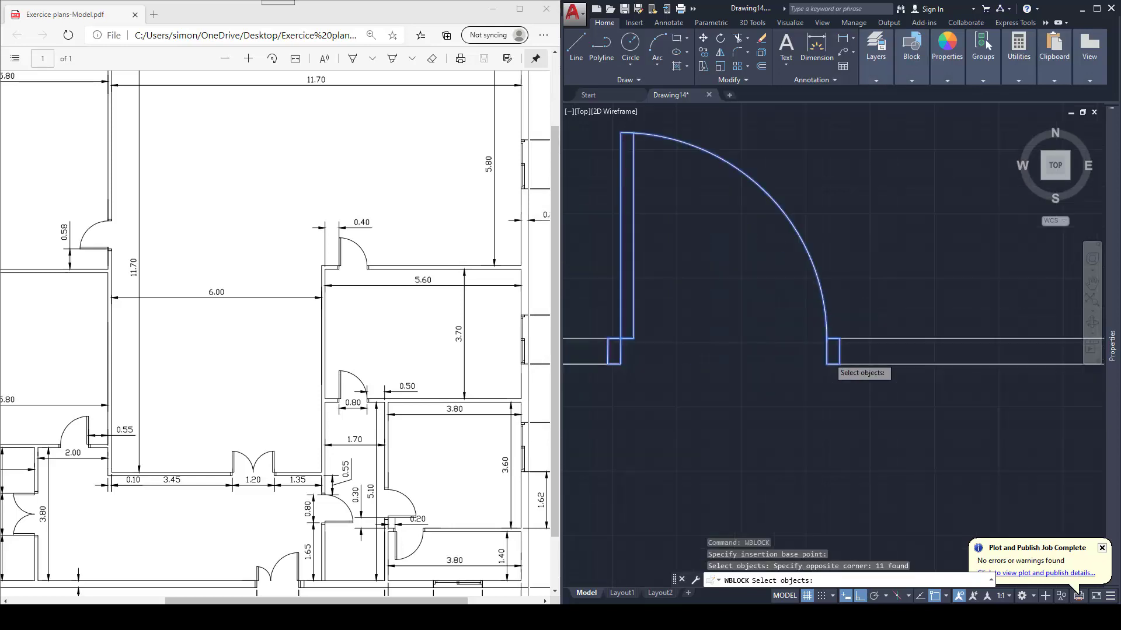
pyautogui.scroll(-4, 829, 357)
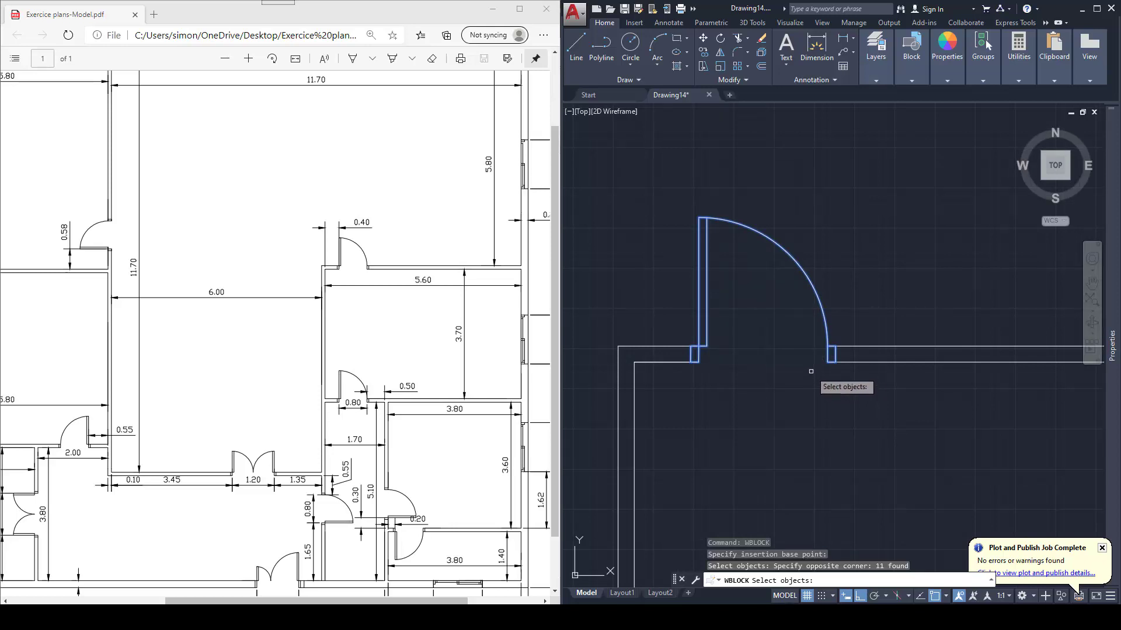
pyautogui.press('Return')
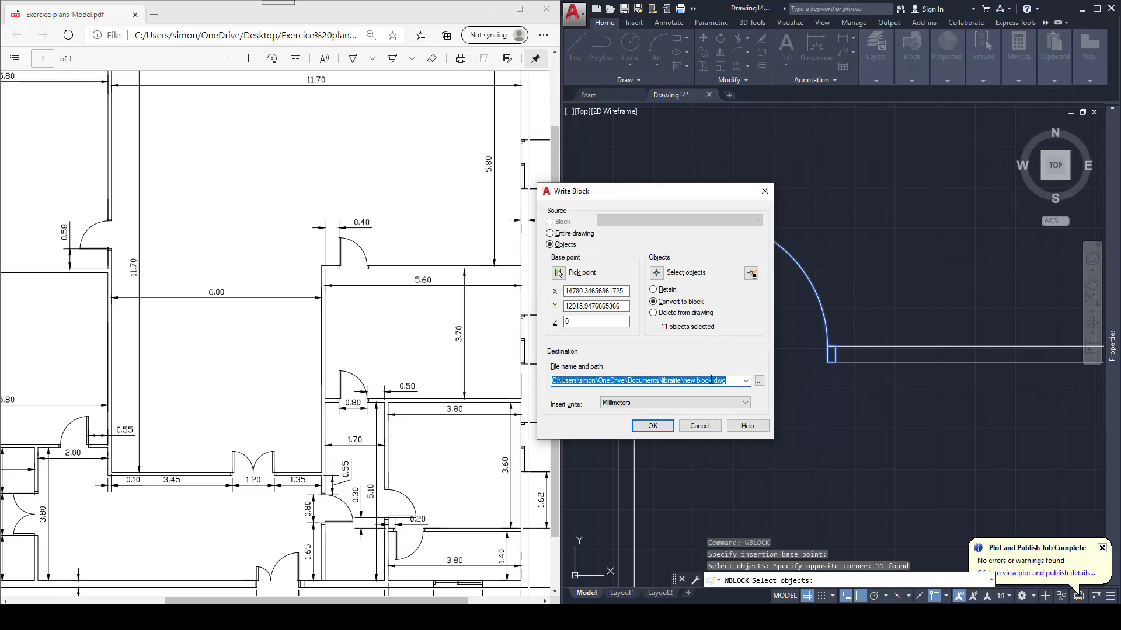
pyautogui.click(707, 380)
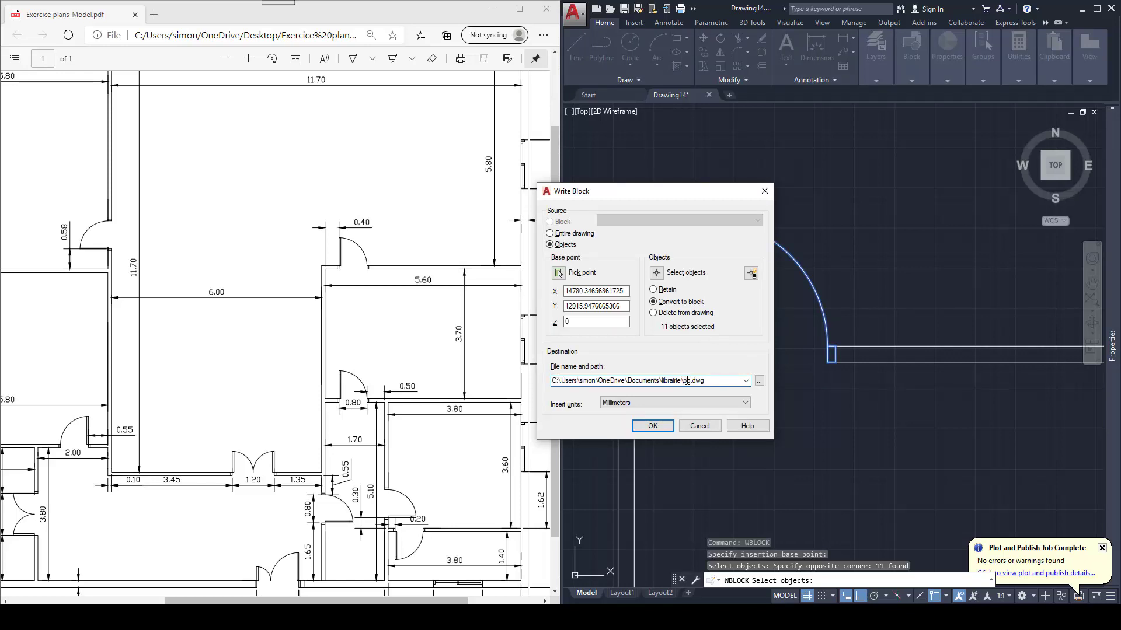
pyautogui.click(653, 425)
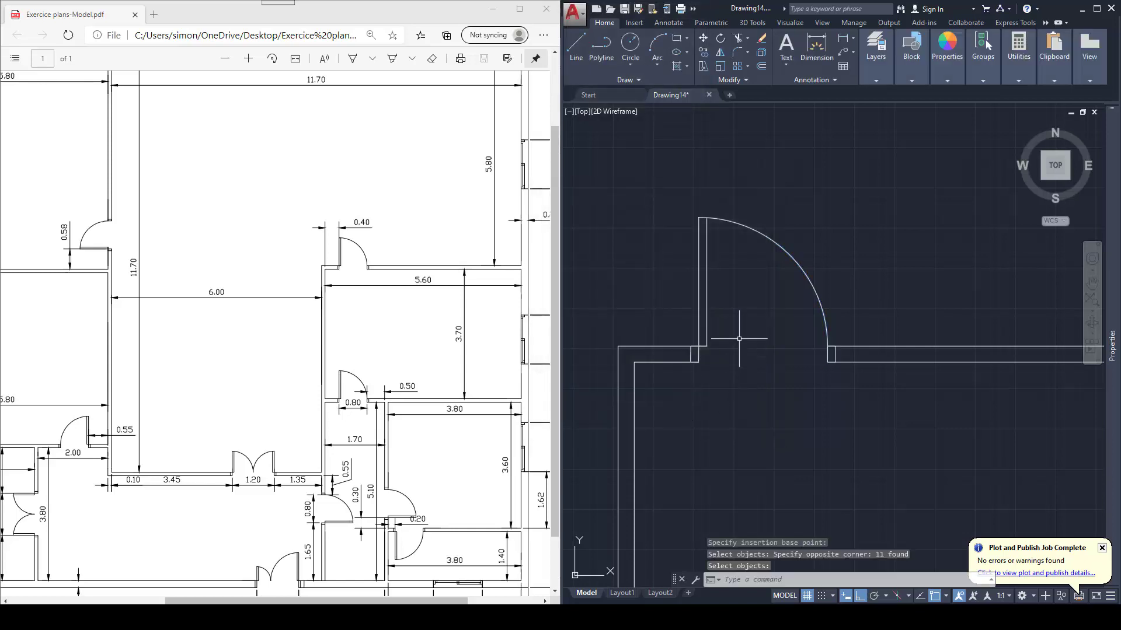
# Step: From the corridor room's upper-left inner corner, draw a line 400 to the right, continuing vertically up across the wall
pyautogui.scroll(-6, 746, 338)
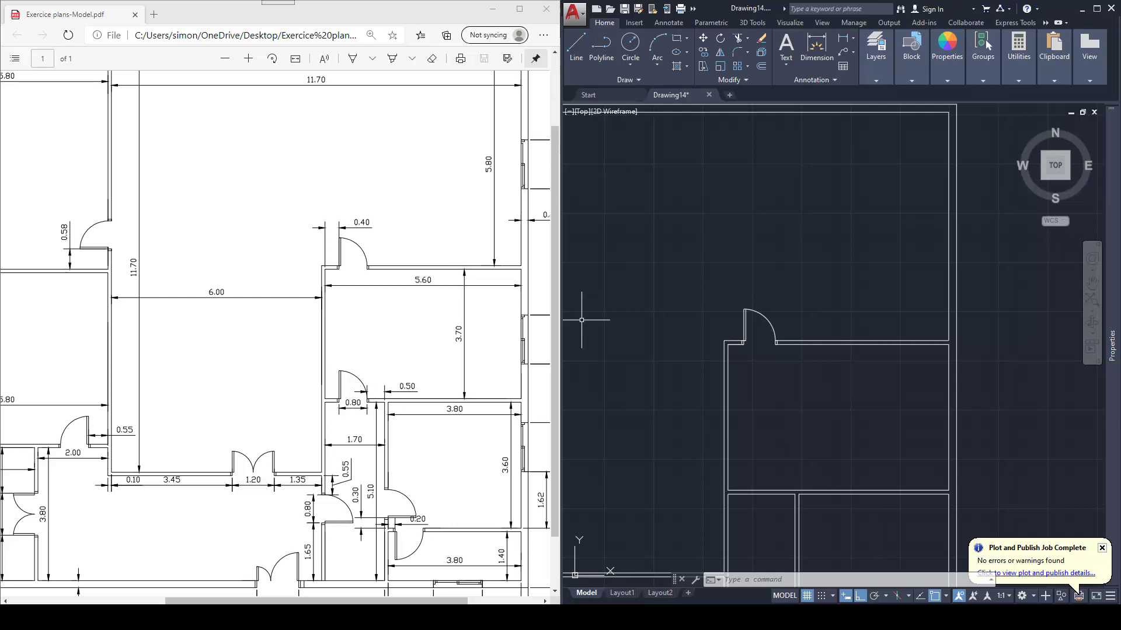
pyautogui.scroll(-3, 795, 469)
pyautogui.scroll(5, 743, 413)
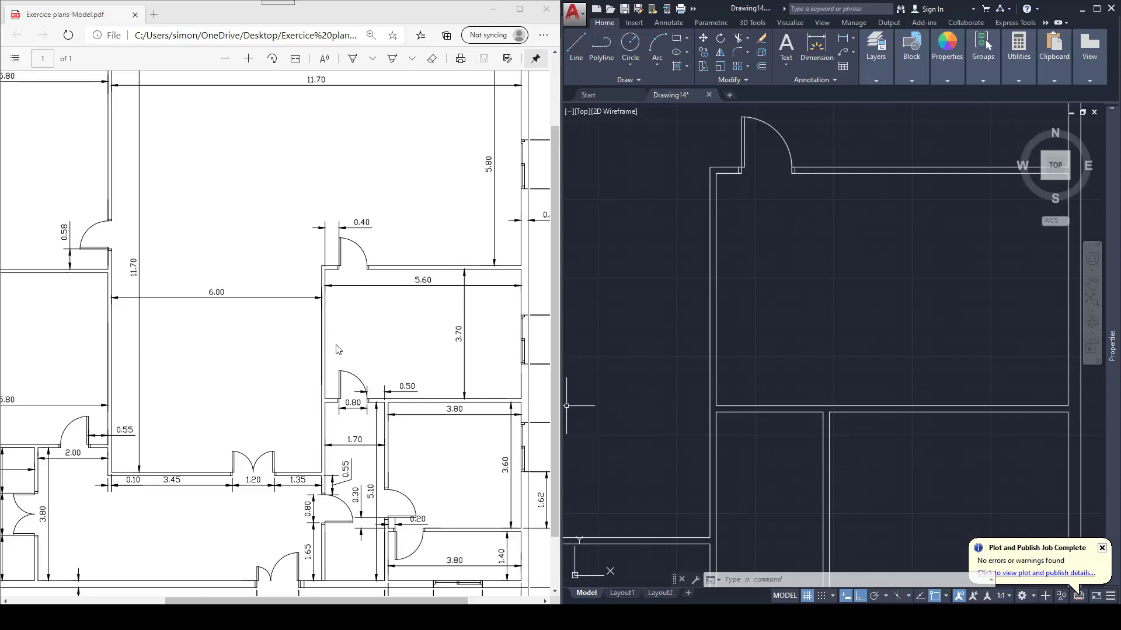
pyautogui.scroll(2, 801, 437)
pyautogui.write('l')
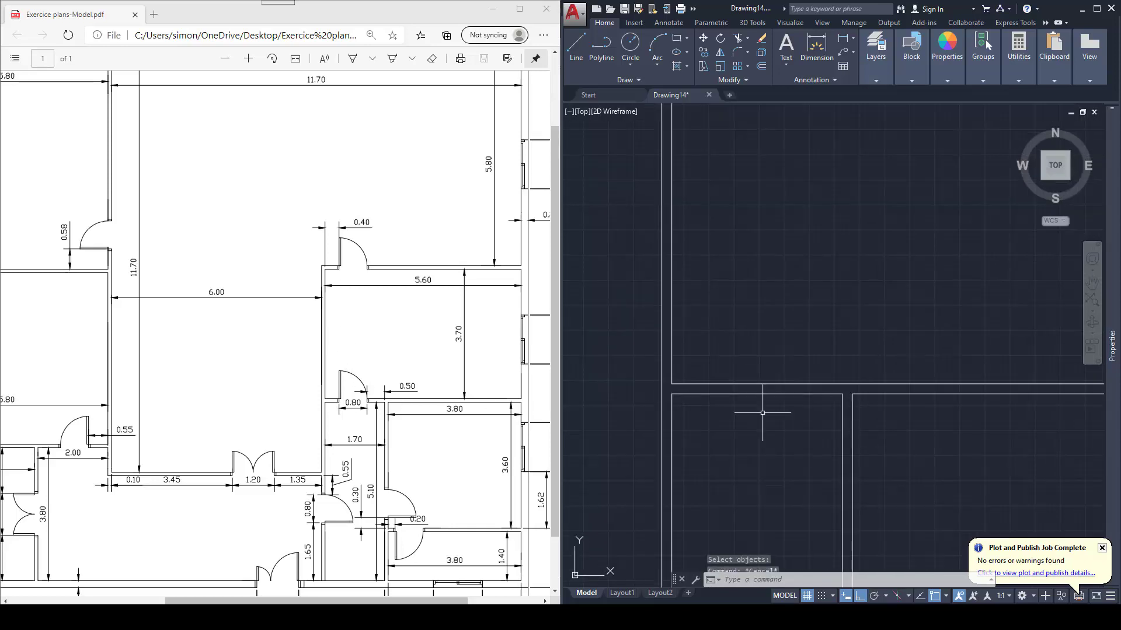
pyautogui.scroll(-2, 710, 397)
pyautogui.press('Return')
pyautogui.scroll(4, 680, 395)
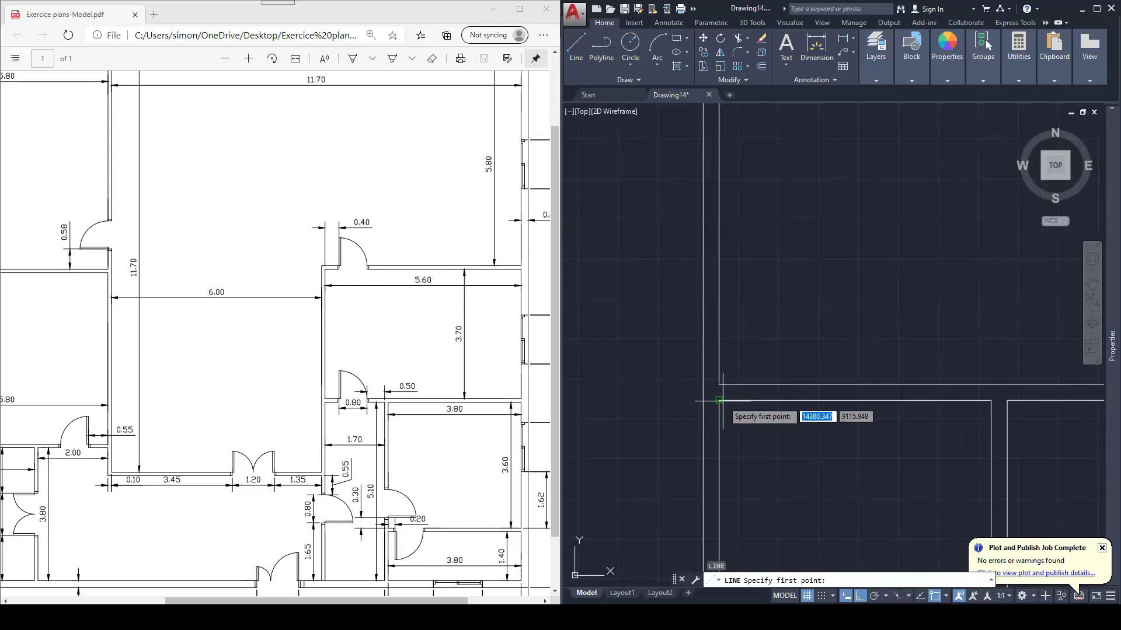
pyautogui.click(719, 401)
pyautogui.write('400')
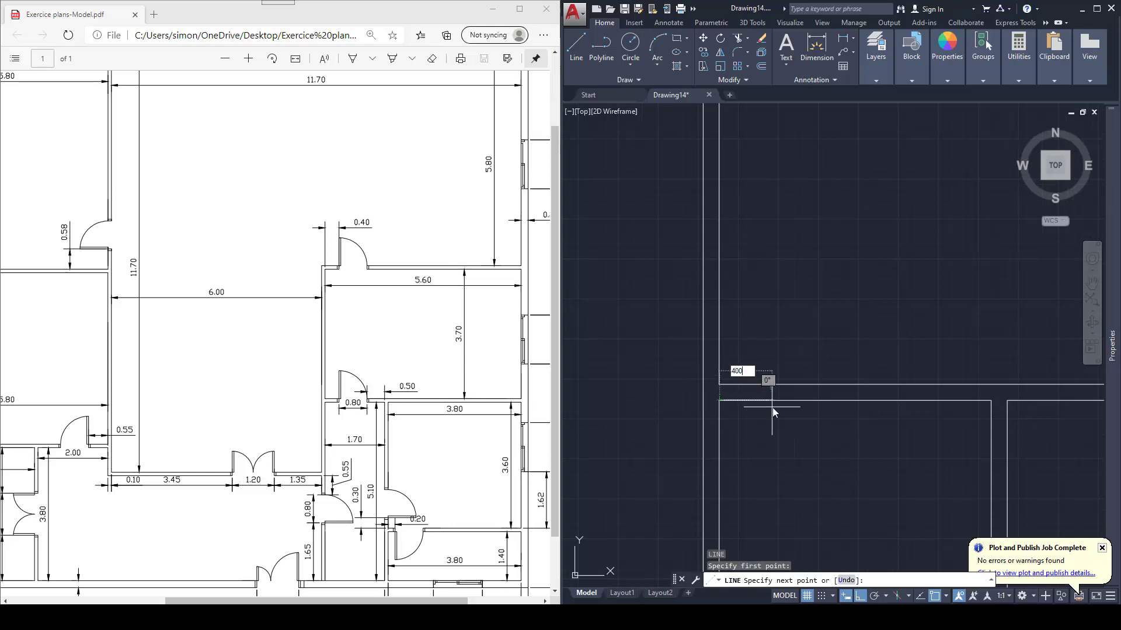
pyautogui.press('Return')
pyautogui.click(774, 354)
pyautogui.press('Escape')
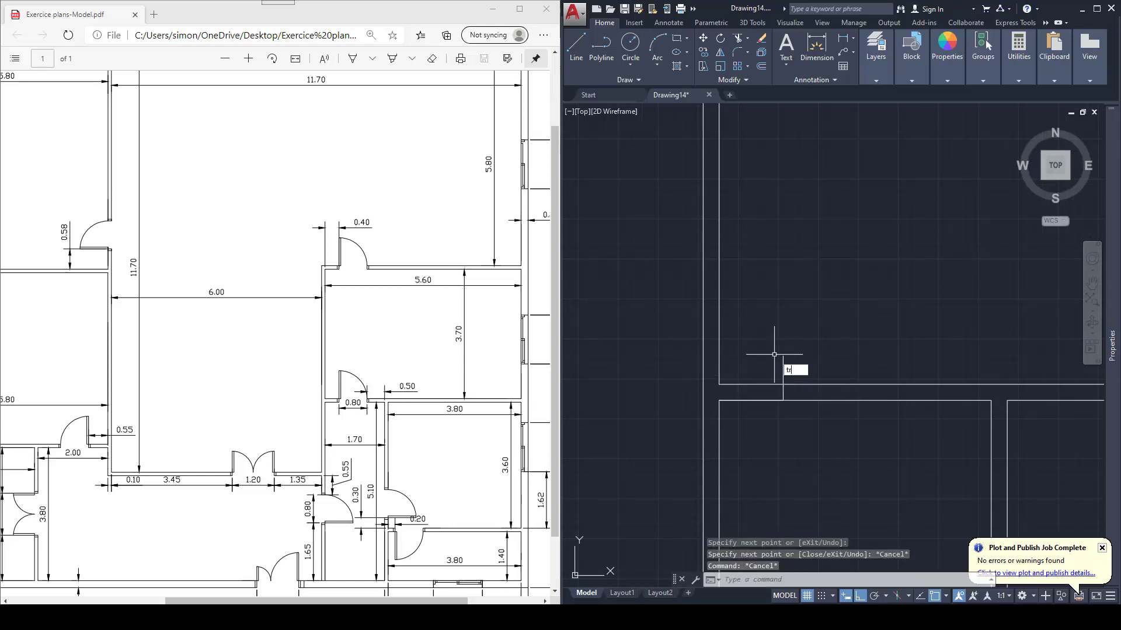
# Step: Trim the vertical line's overhang above the wall and delete the 400 construction line
pyautogui.write('tr')
pyautogui.press('Return')
pyautogui.press('Return')
pyautogui.click(795, 370)
pyautogui.click(772, 370)
pyautogui.press('Escape')
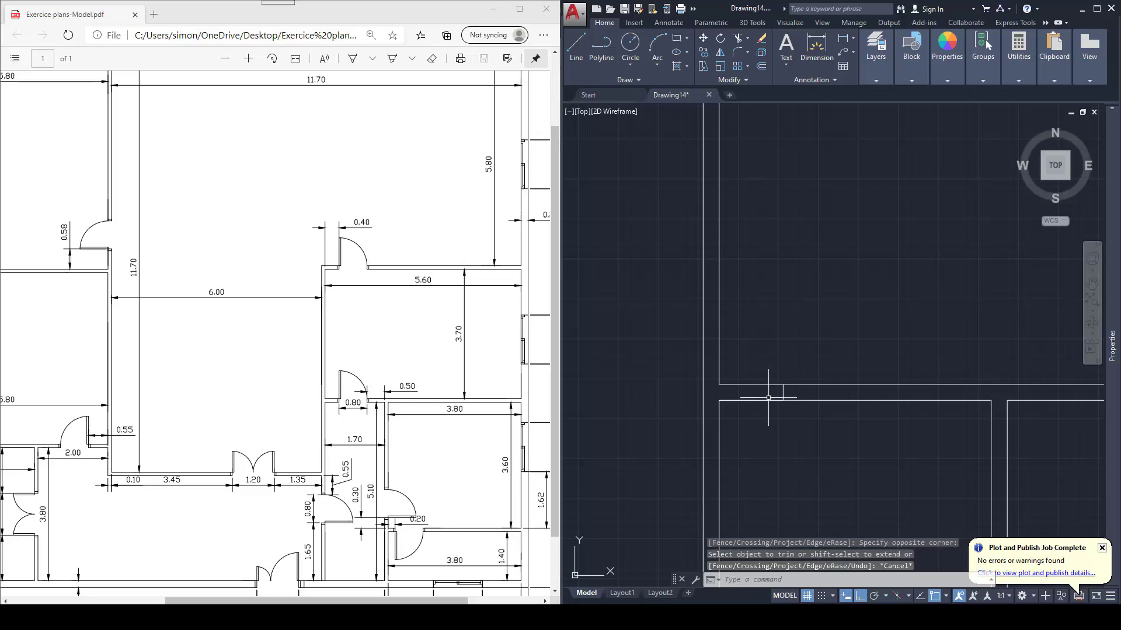
pyautogui.click(768, 400)
pyautogui.press('Delete')
# Step: From the lower hall's upper-right inner corner, draw a line 550 down, continuing horizontally across the wall into the corridor room
pyautogui.scroll(-3, 782, 377)
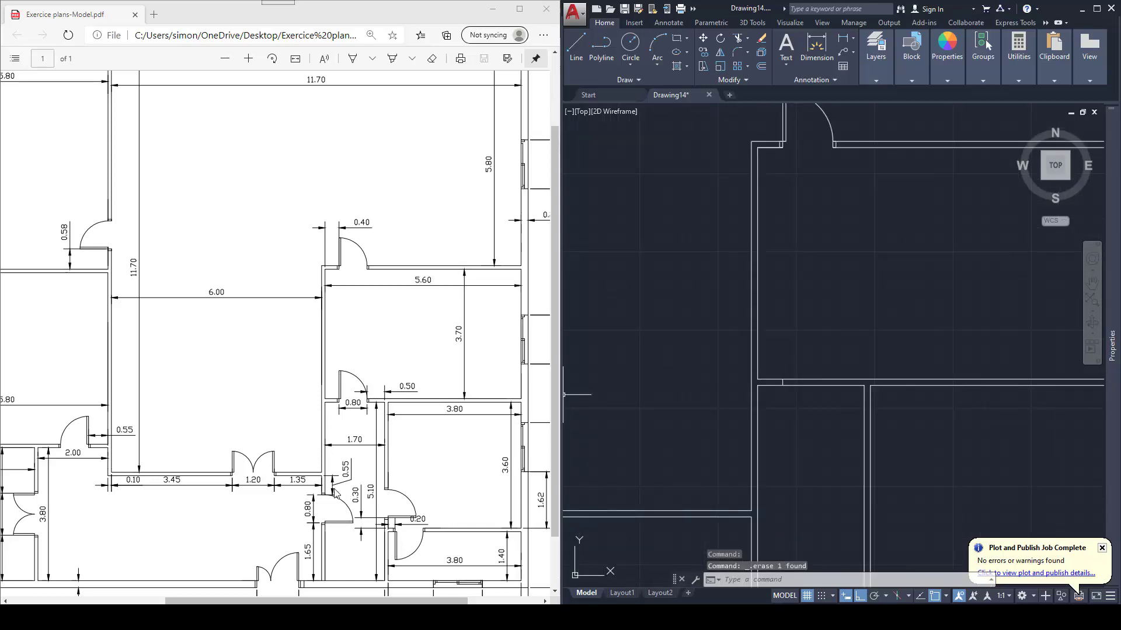
pyautogui.scroll(-3, 813, 452)
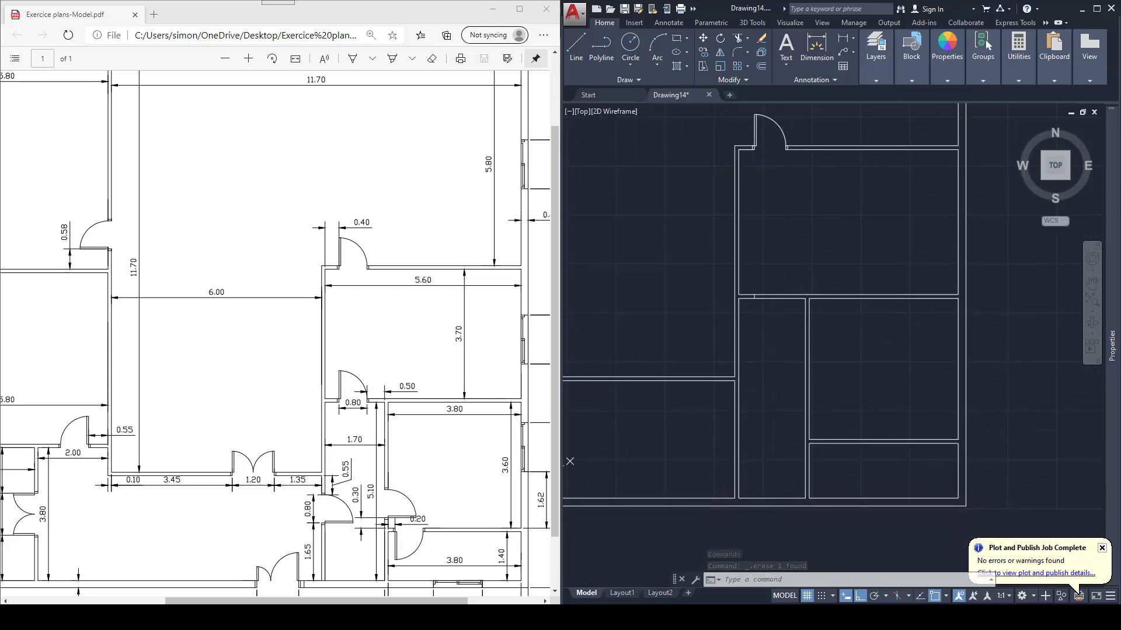
pyautogui.scroll(2, 758, 376)
pyautogui.write('l')
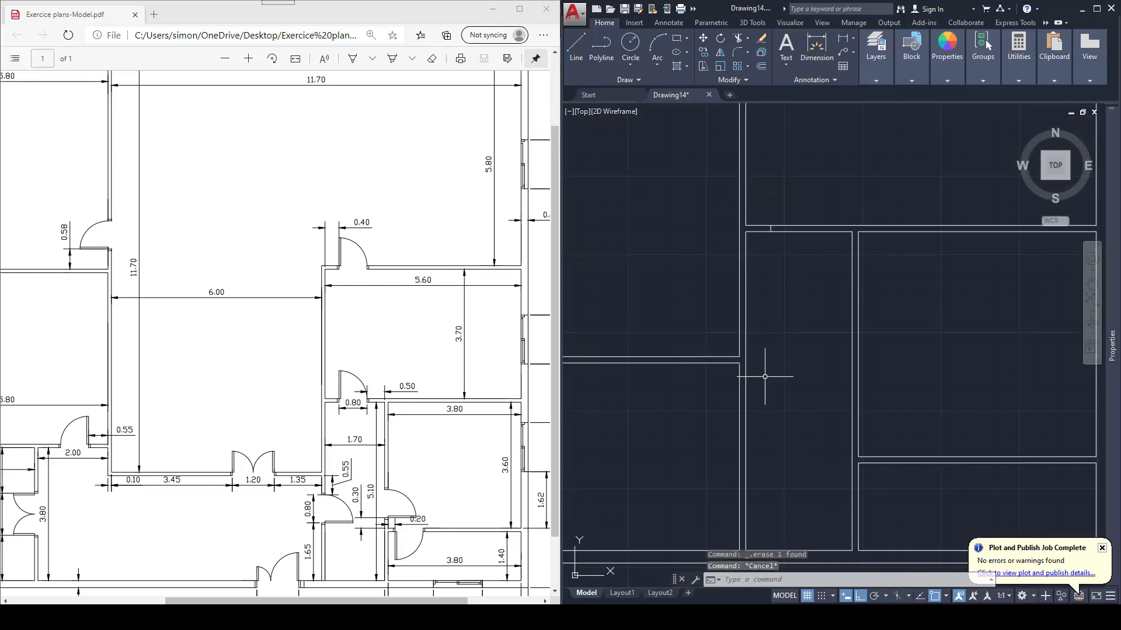
pyautogui.press('Return')
pyautogui.scroll(2, 743, 366)
pyautogui.click(737, 360)
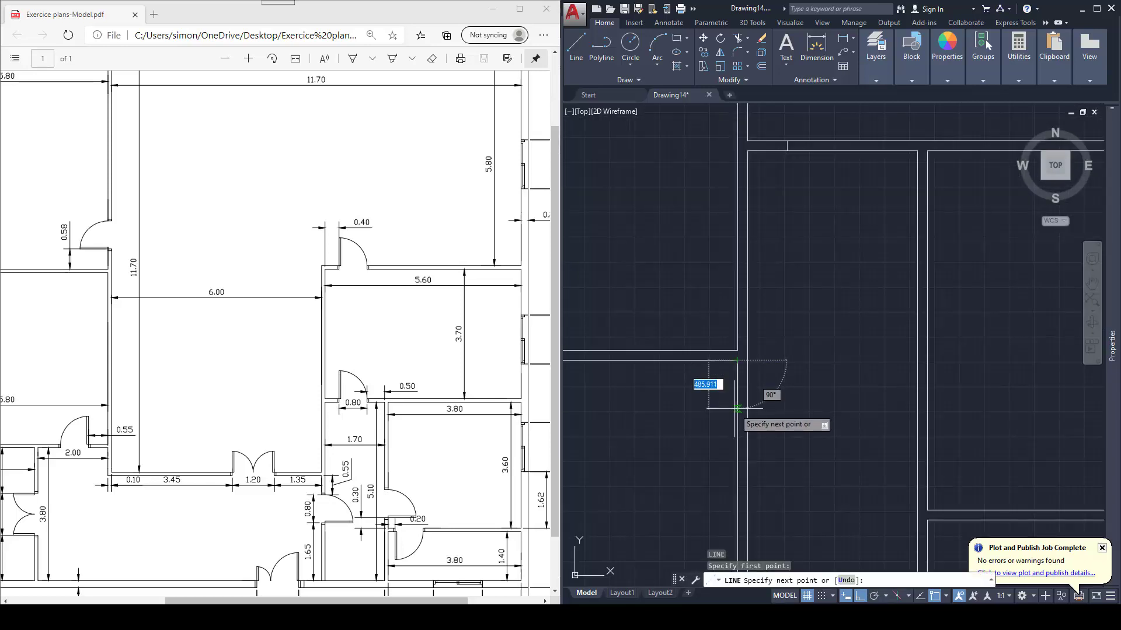
pyautogui.write('550')
pyautogui.press('Return')
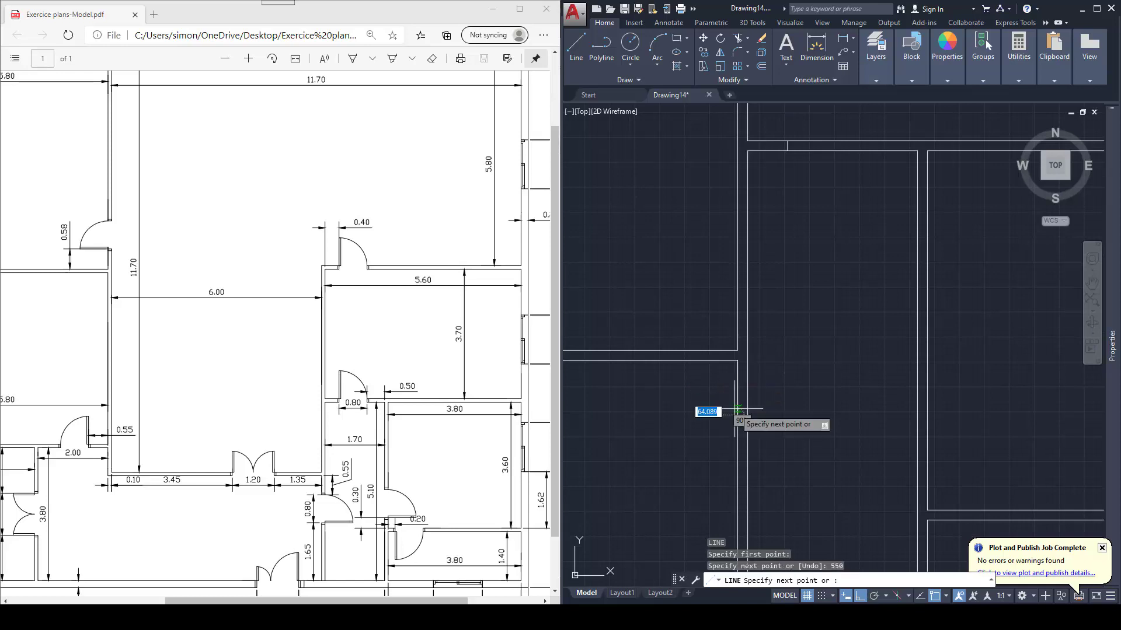
pyautogui.press('Escape')
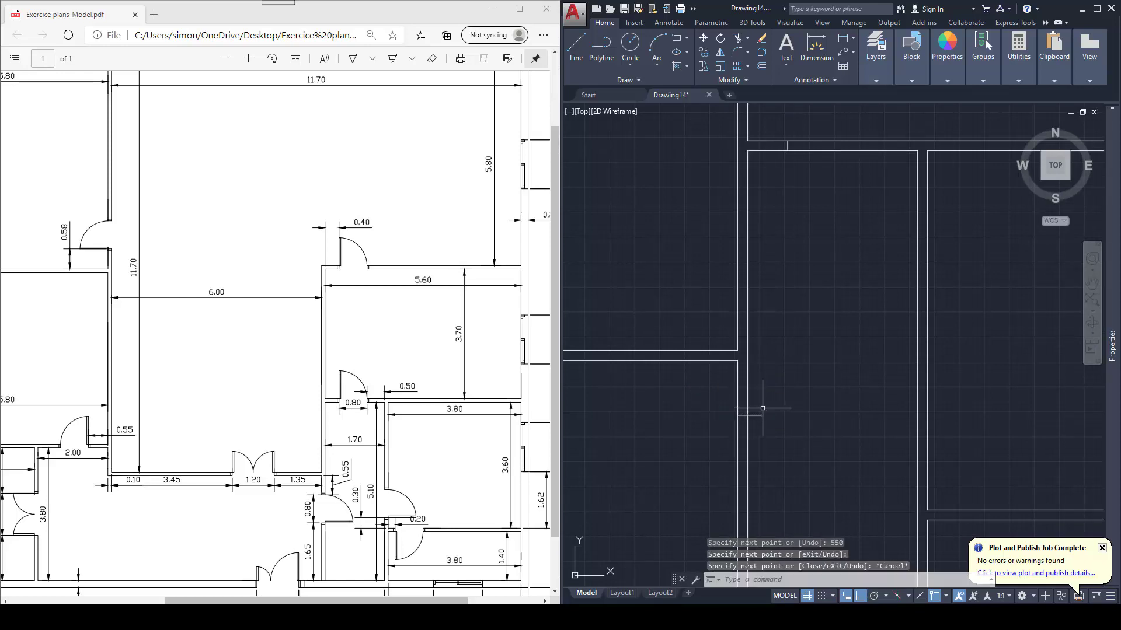
# Step: Trim the horizontal line's overhang on the corridor side of the wall and delete the 550 construction line
pyautogui.press('Return')
pyautogui.press('Return')
pyautogui.click(762, 427)
pyautogui.click(755, 407)
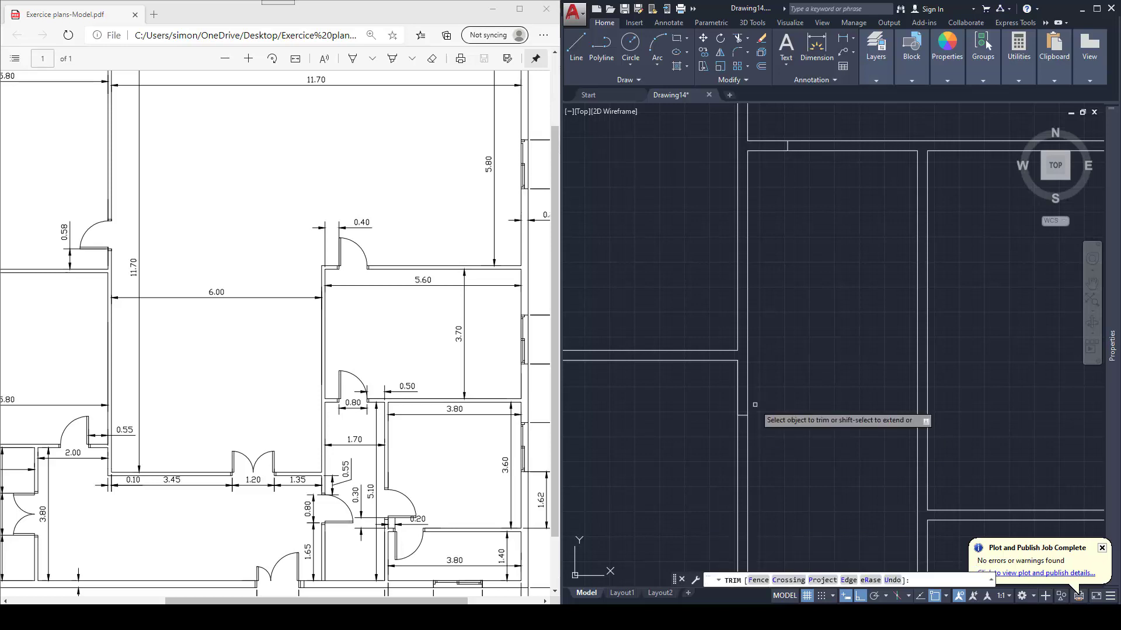
pyautogui.press('Escape')
pyautogui.press('Delete')
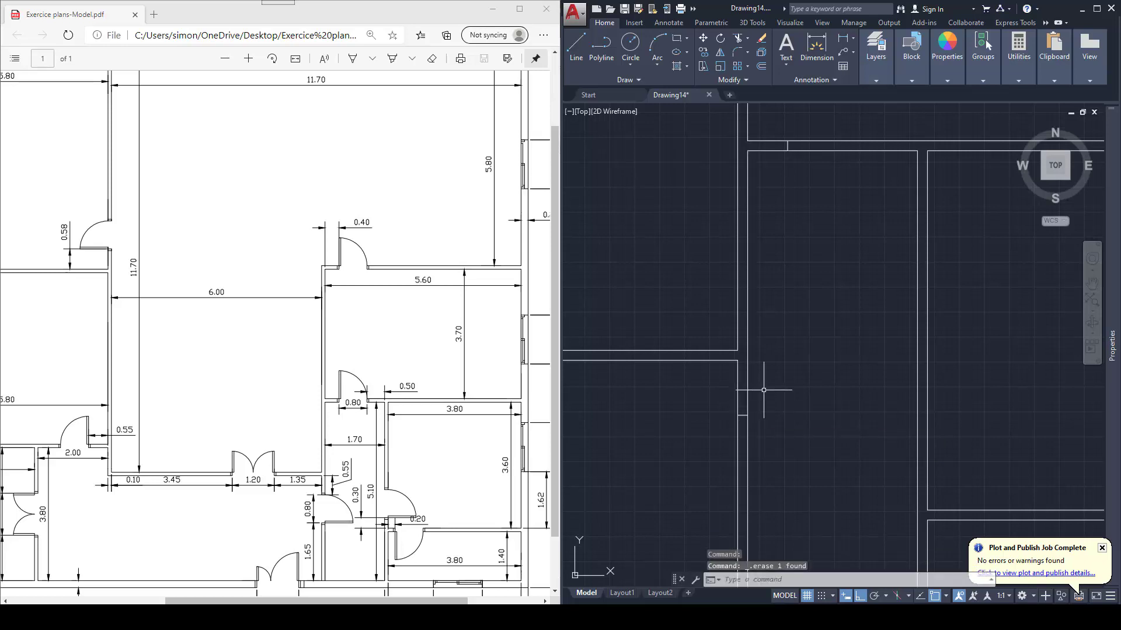
# Step: From the lower-left inner corner of the 3.80 by 3.60 room, draw a line 300 up, continuing left across the wall
pyautogui.scroll(-1, 763, 392)
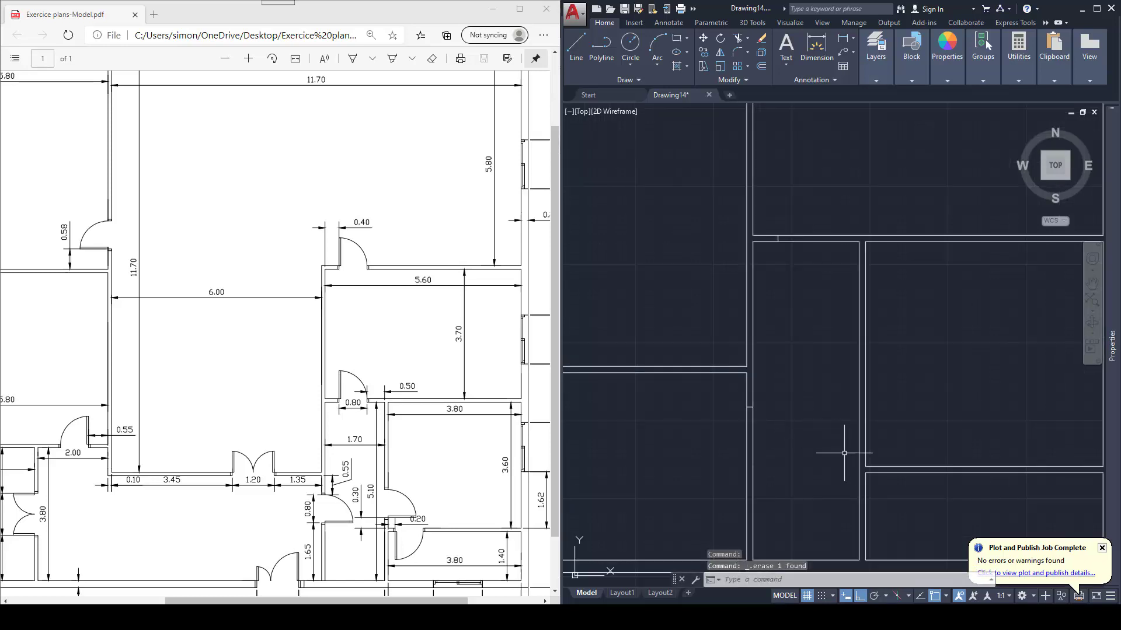
pyautogui.moveTo(864, 457); pyautogui.dragTo(811, 425, button='middle')
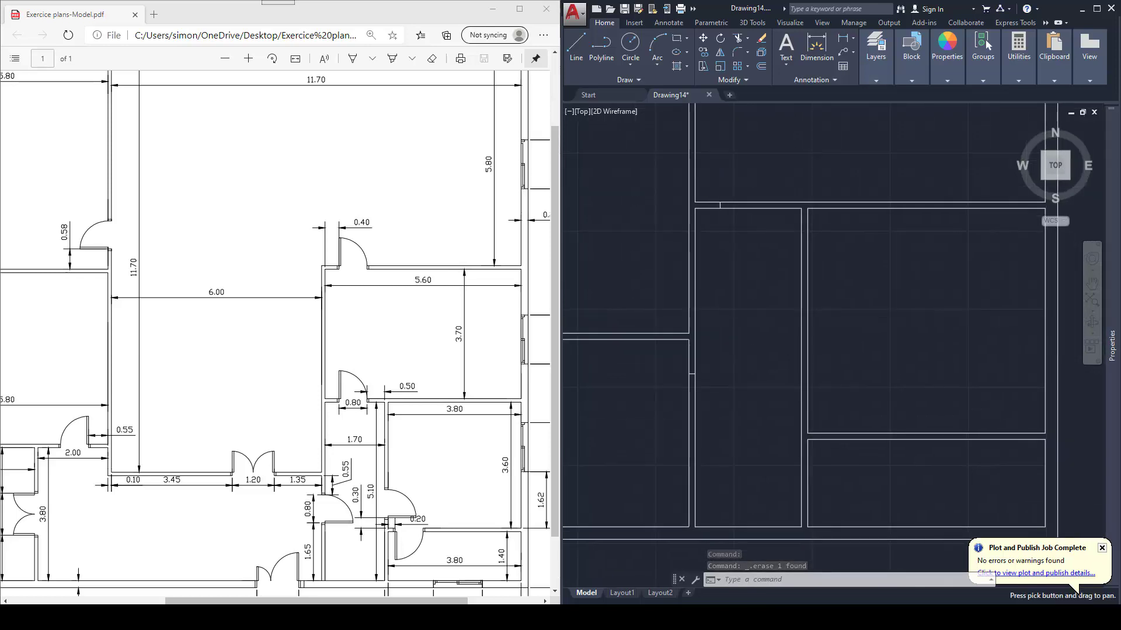
pyautogui.write('l')
pyautogui.press('Return')
pyautogui.click(809, 432)
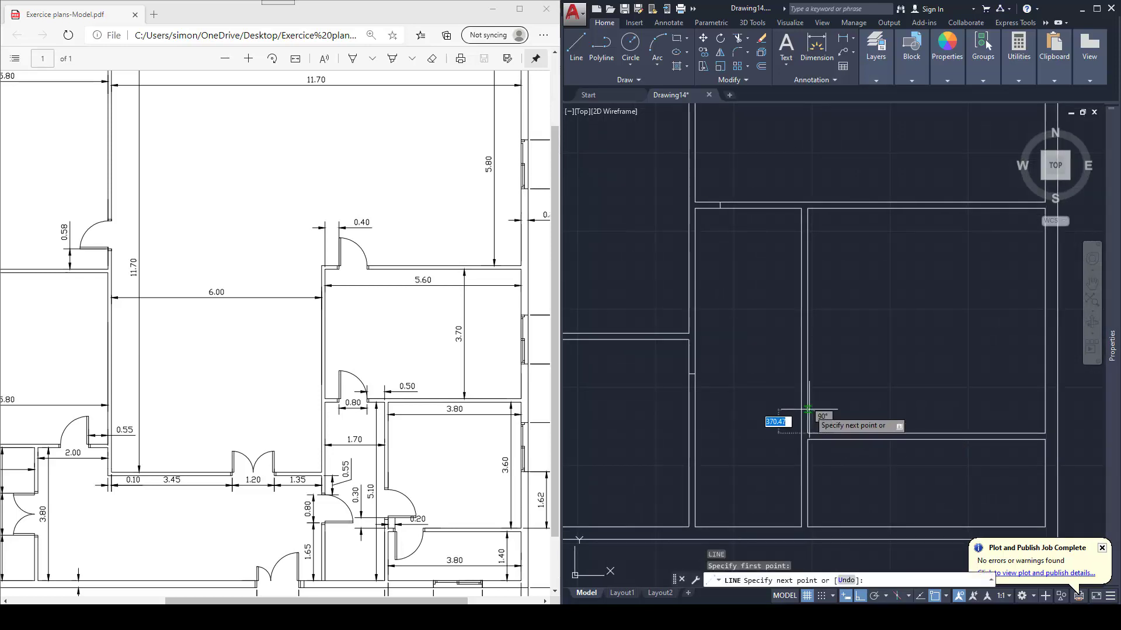
pyautogui.press('Return')
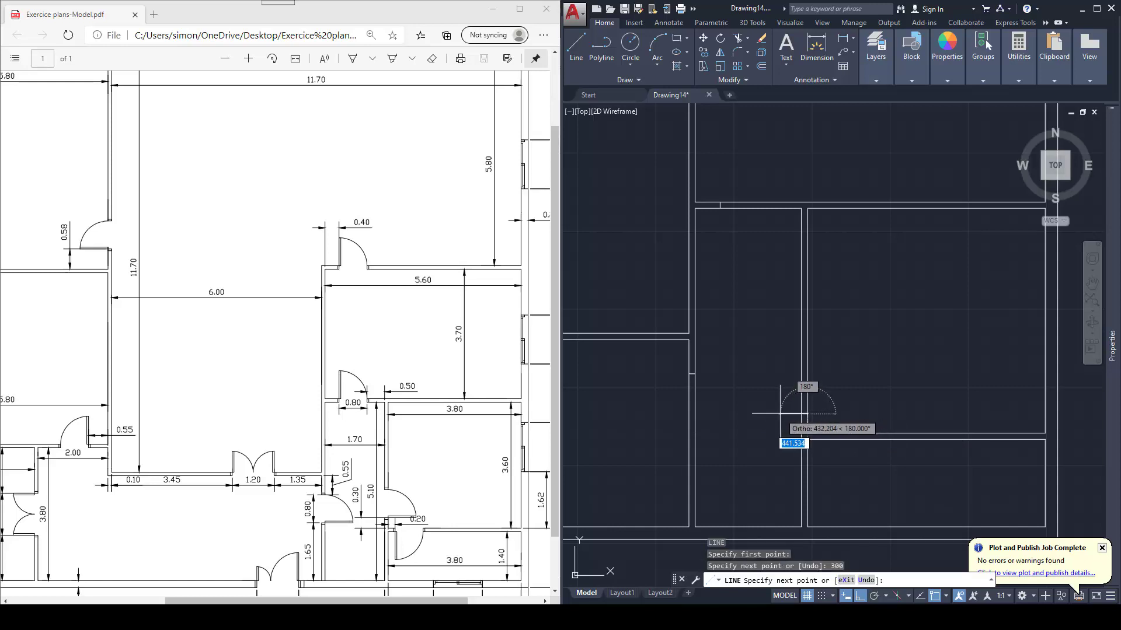
pyautogui.click(780, 413)
pyautogui.press('Escape')
pyautogui.press('Escape')
# Step: Trim the line's overhang into the corridor room and delete the 300 construction line
pyautogui.write('tr')
pyautogui.press('Return')
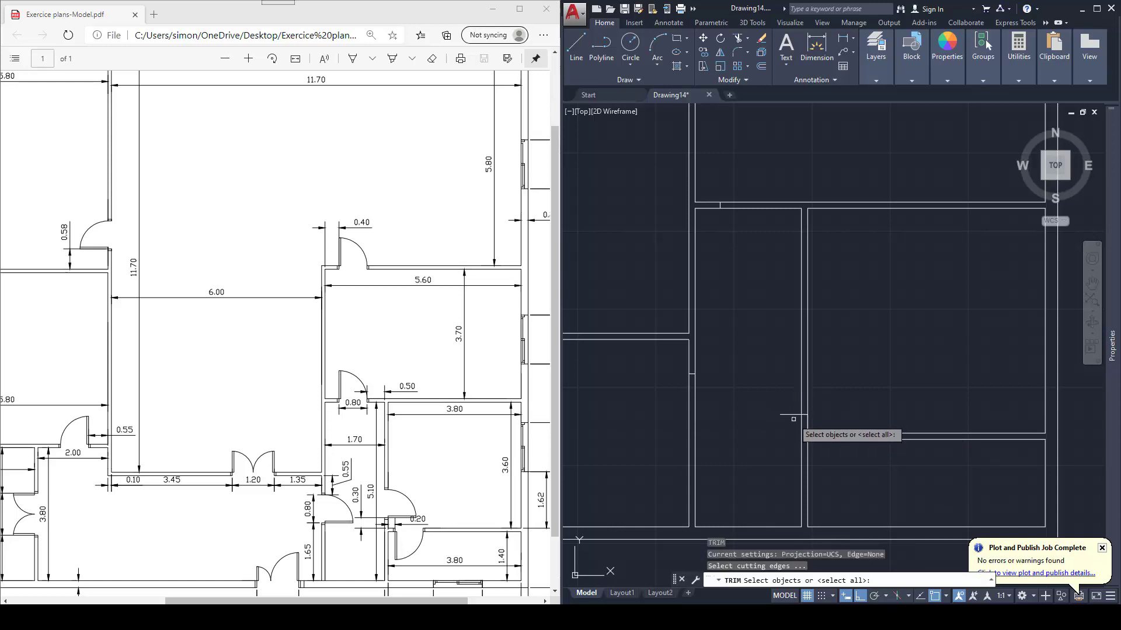
pyautogui.click(792, 414)
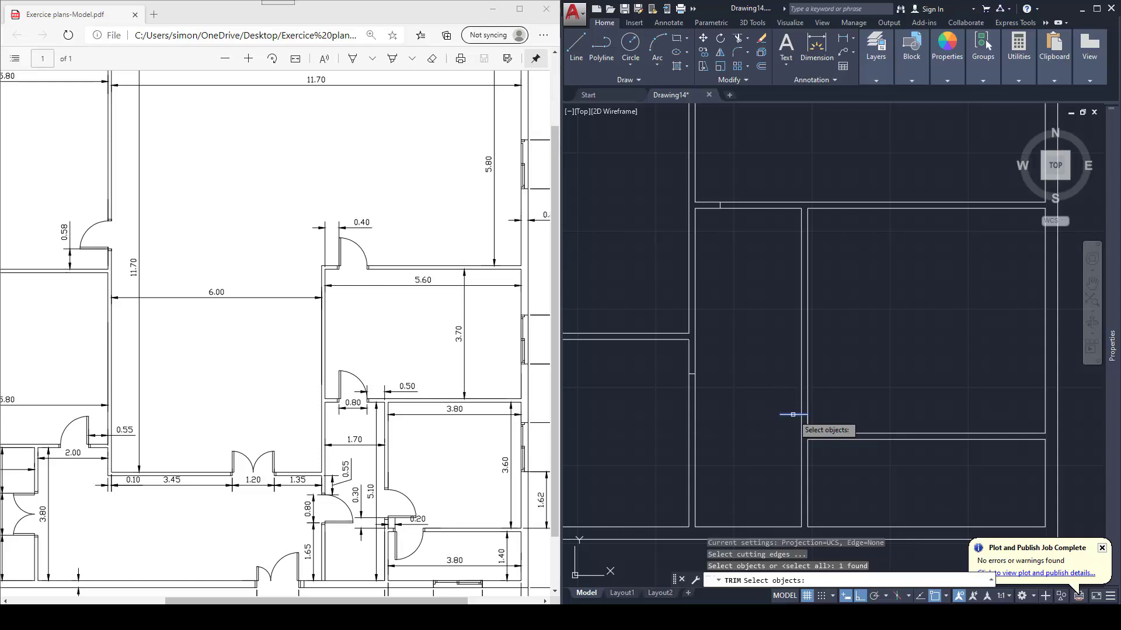
pyautogui.press('Escape')
pyautogui.write('tr')
pyautogui.press('Return')
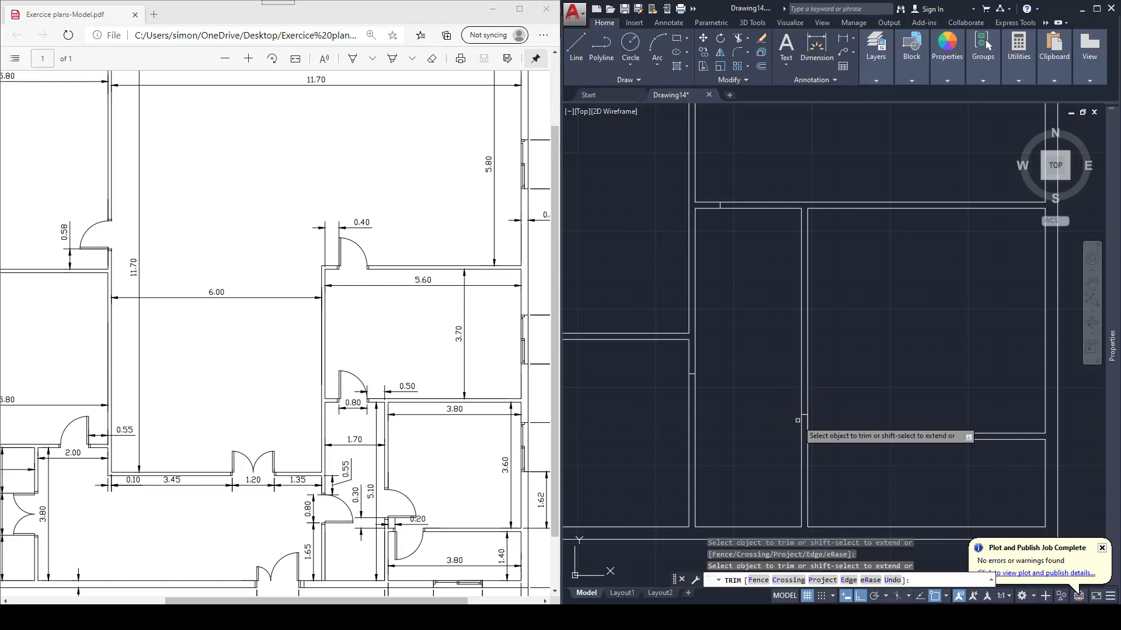
pyautogui.press('Escape')
pyautogui.click(806, 423)
pyautogui.press('Delete')
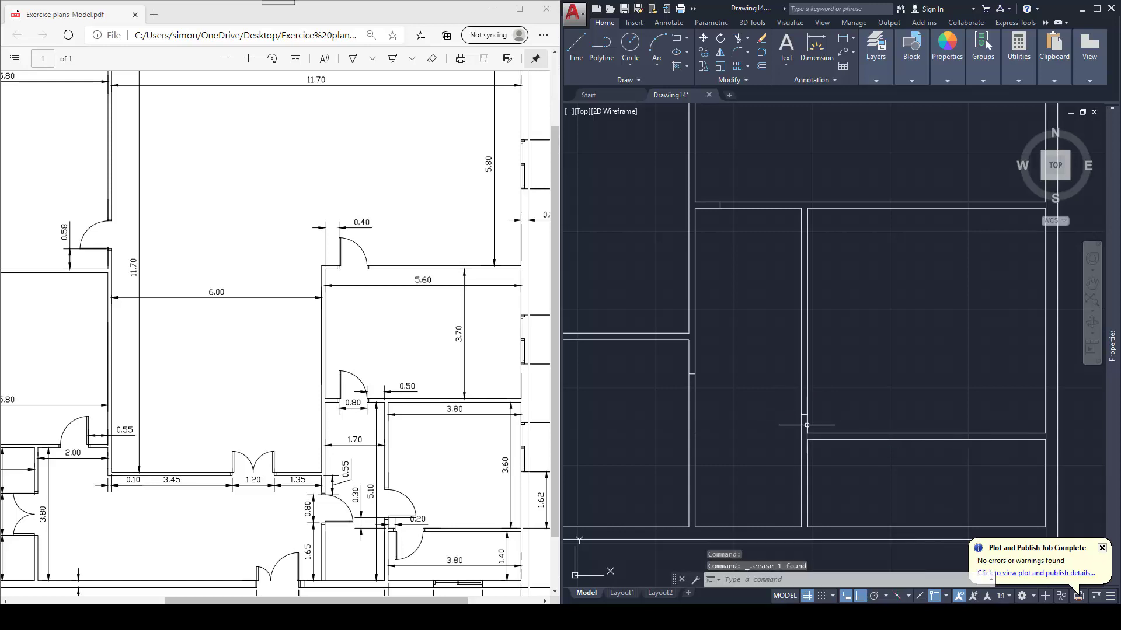
# Step: From the upper-left inner corner of the 3.80 by 1.40 room, draw a line 200 to the right, continuing up across the wall
pyautogui.moveTo(833, 443); pyautogui.dragTo(798, 400, button='middle')
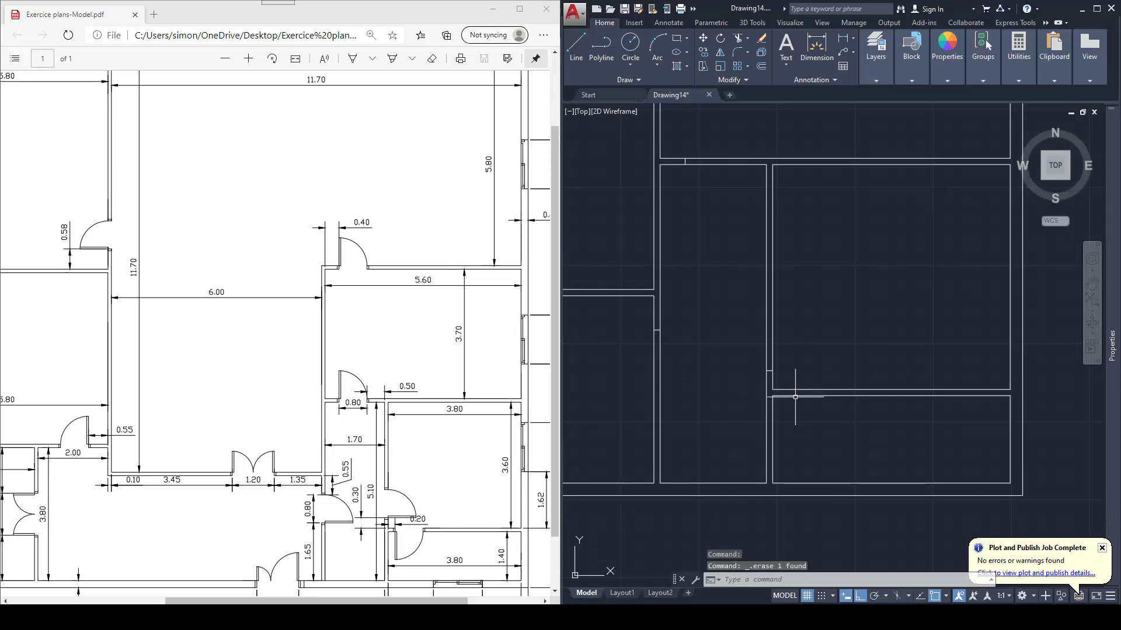
pyautogui.press('Escape')
pyautogui.press('l')
pyautogui.press('Return')
pyautogui.click(774, 396)
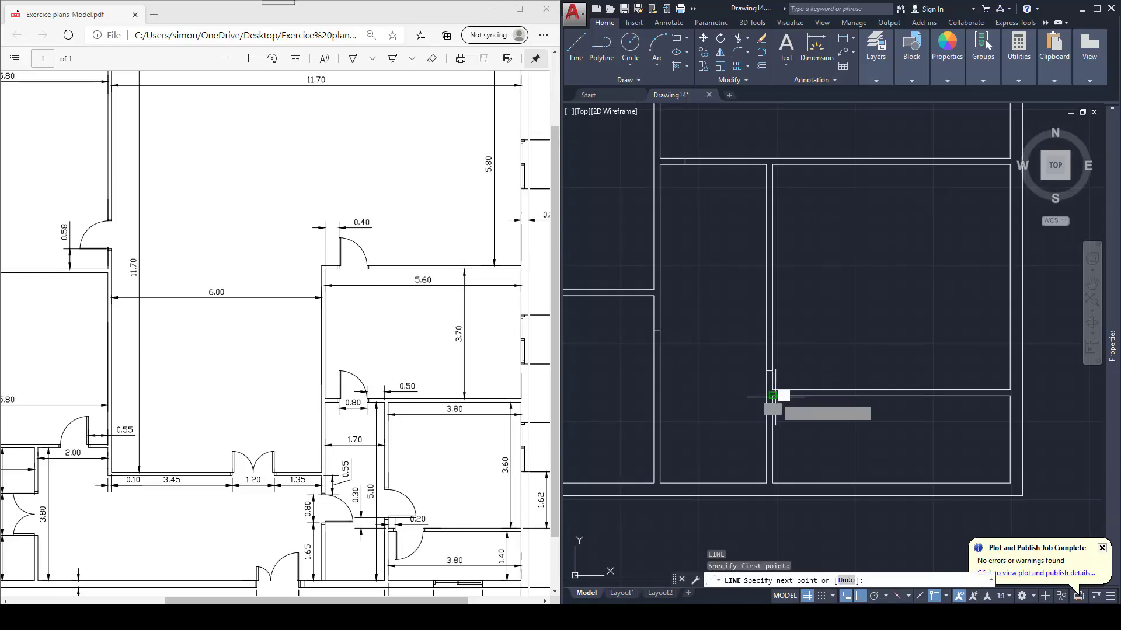
pyautogui.press('Return')
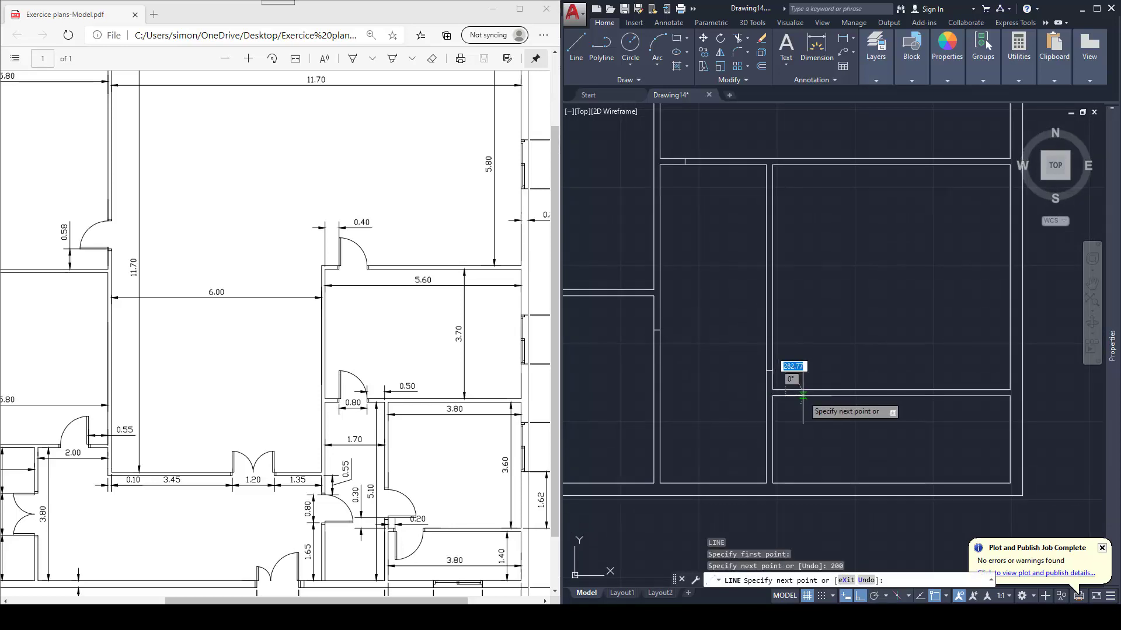
pyautogui.click(812, 369)
pyautogui.press('Escape')
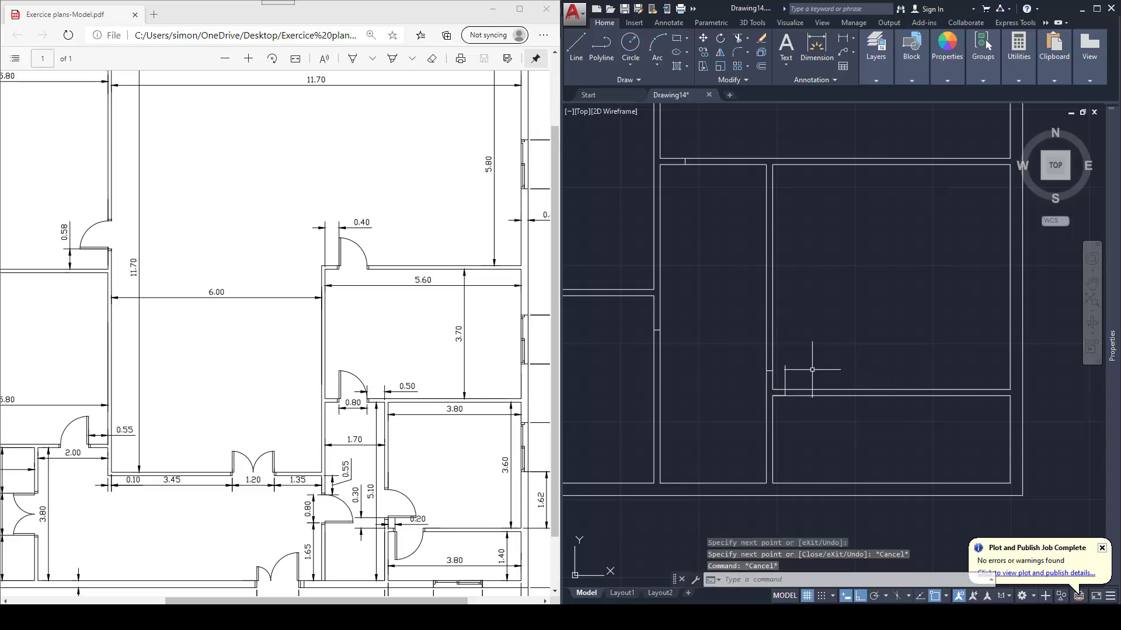
# Step: Trim the vertical line's overhang above the small room's wall and delete the 200 construction line
pyautogui.press('Return')
pyautogui.press('Return')
pyautogui.click(796, 378)
pyautogui.click(782, 371)
pyautogui.press('Escape')
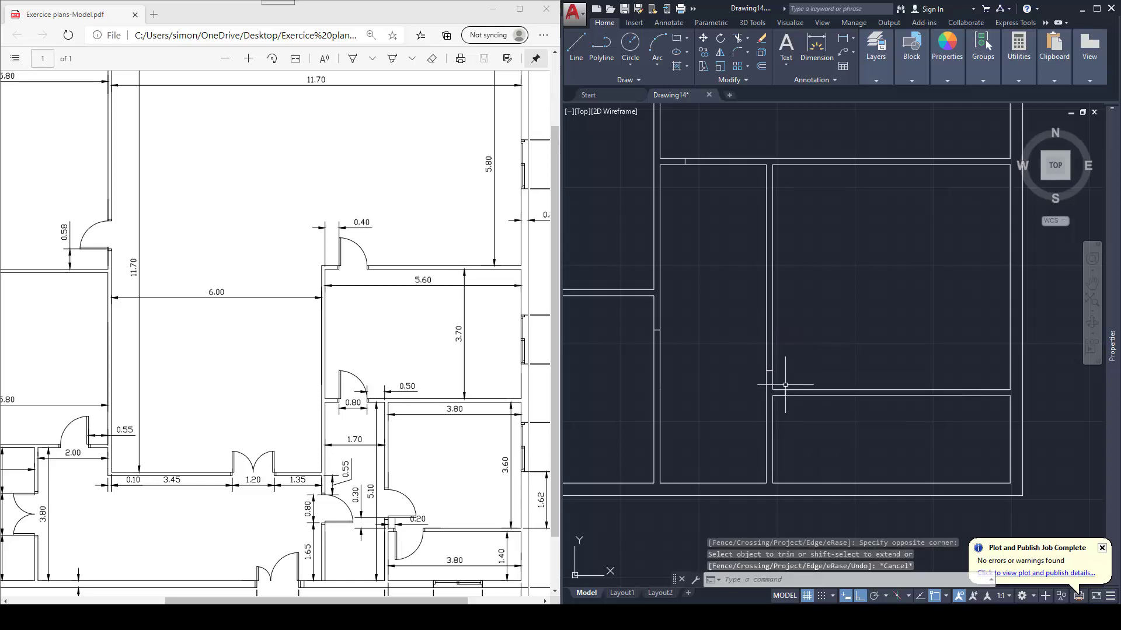
pyautogui.click(780, 395)
pyautogui.press('Delete')
# Step: Examine the door marks in the lower-right rooms and the PDF's overall plan for the remaining door positions
pyautogui.scroll(-2, 805, 387)
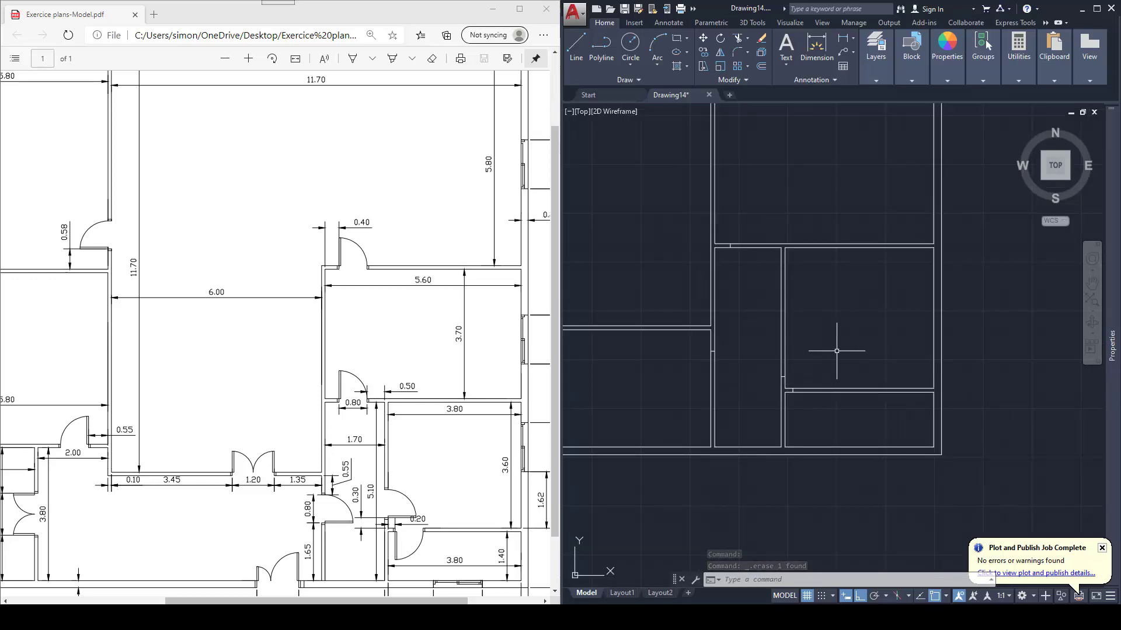
pyautogui.scroll(-2, 847, 349)
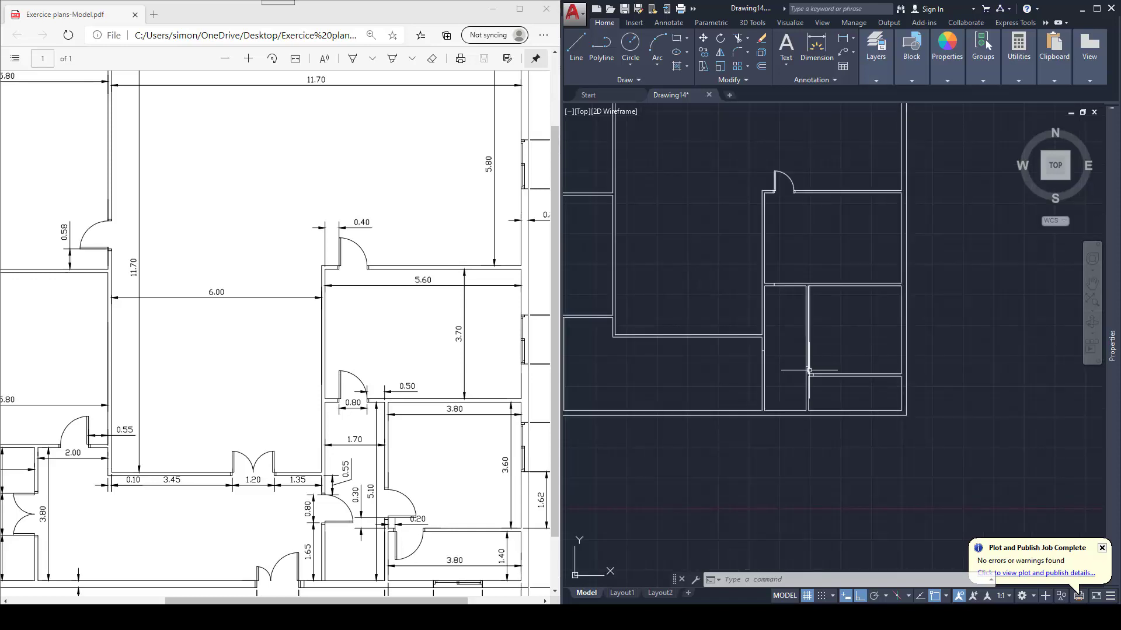
pyautogui.scroll(4, 809, 370)
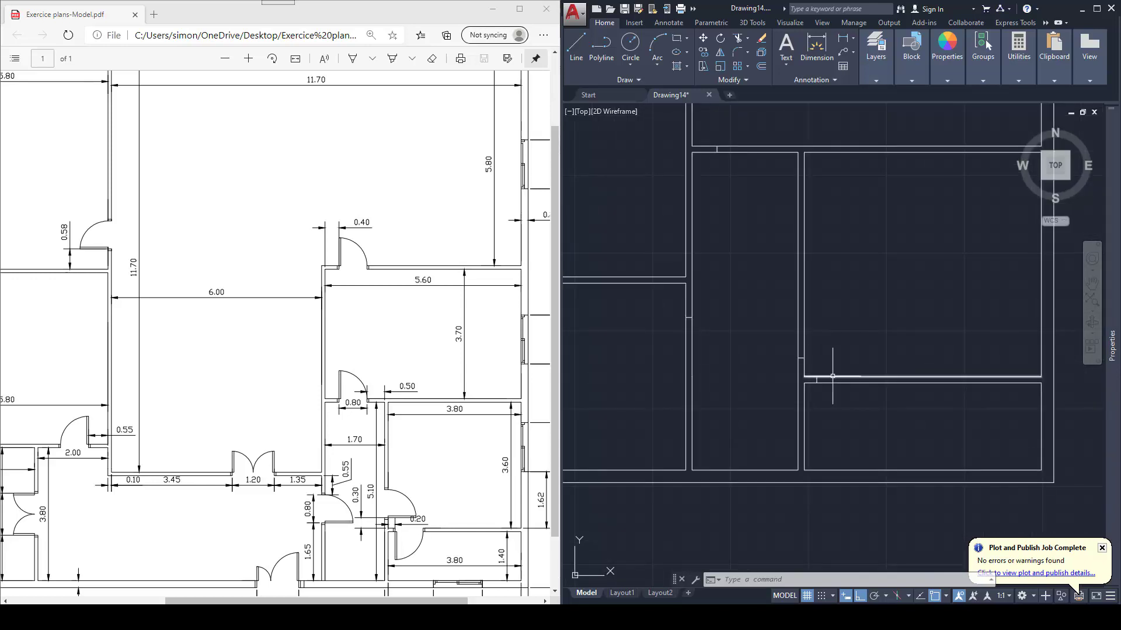
pyautogui.scroll(-2, 845, 366)
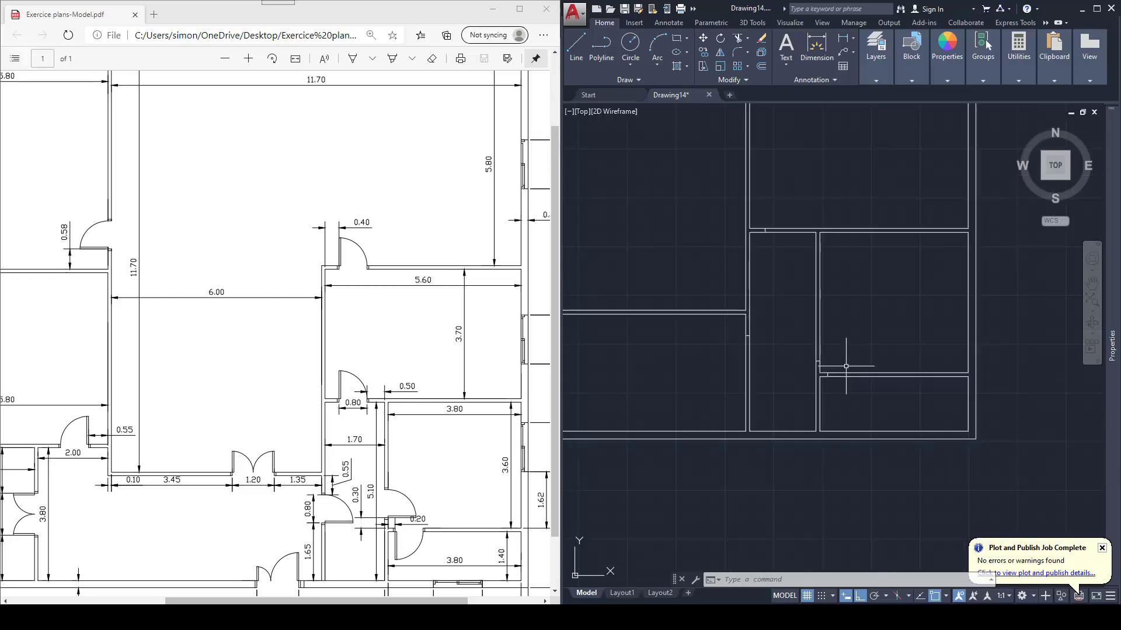
pyautogui.scroll(-2, 846, 366)
pyautogui.scroll(-2, 740, 343)
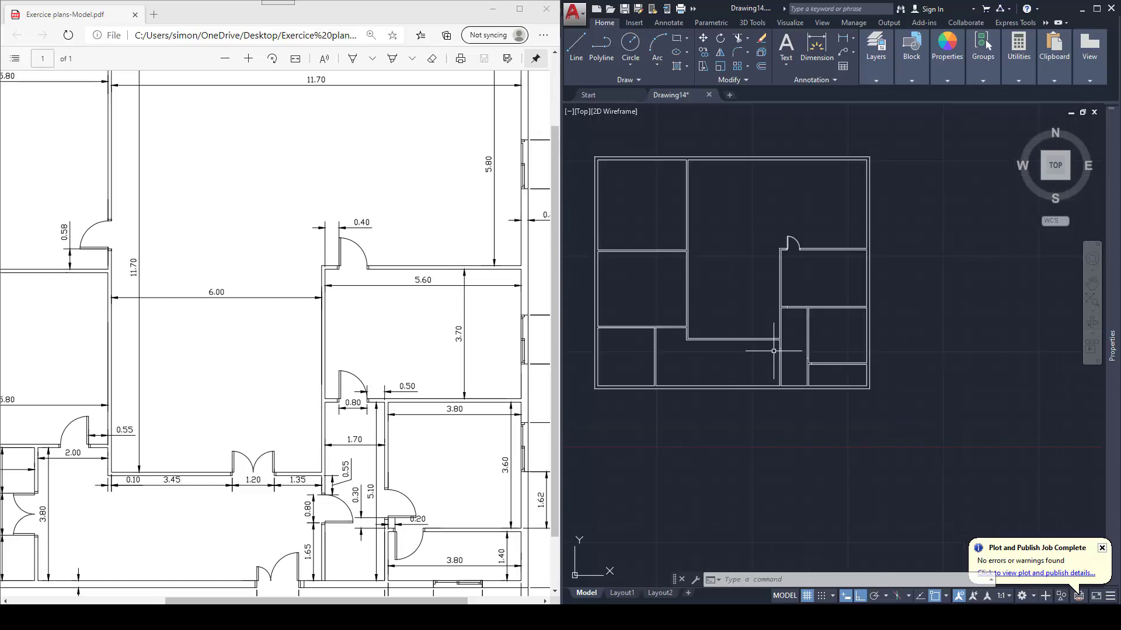
pyautogui.scroll(-1, 720, 353)
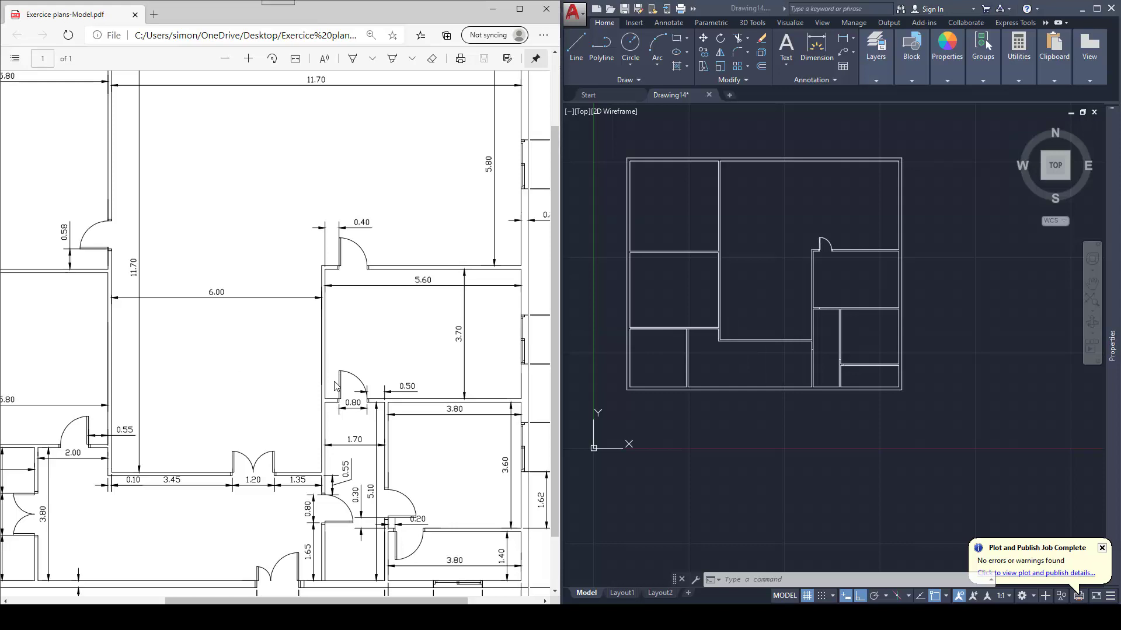
pyautogui.keyDown('ctrl'); pyautogui.scroll(-2, 334, 386); pyautogui.keyUp('ctrl')
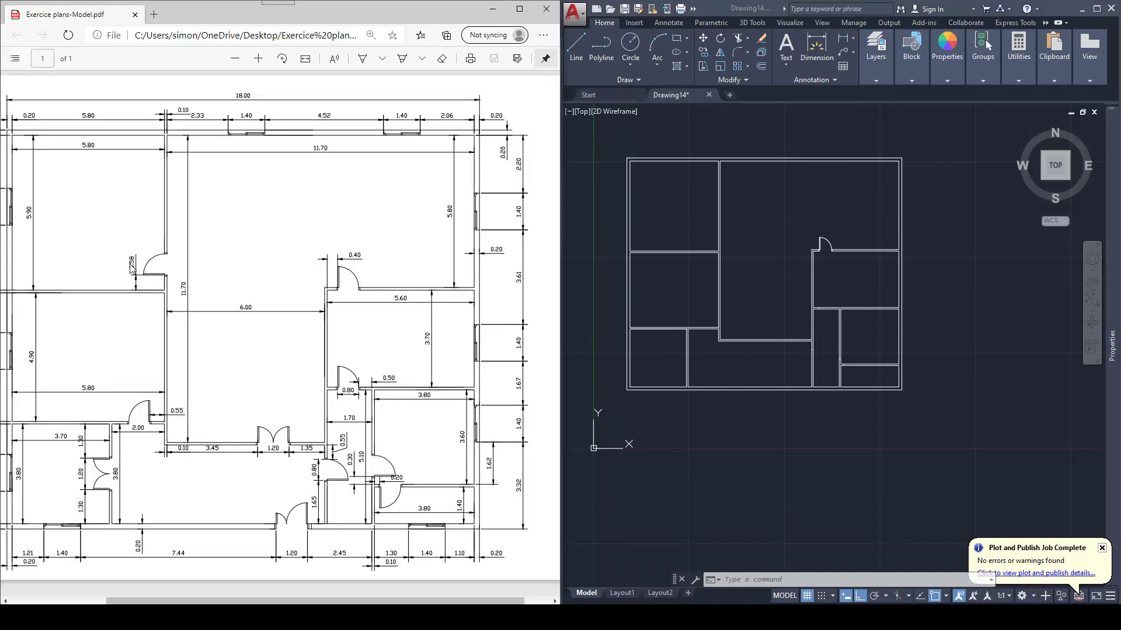
pyautogui.press('Escape')
pyautogui.press('Escape')
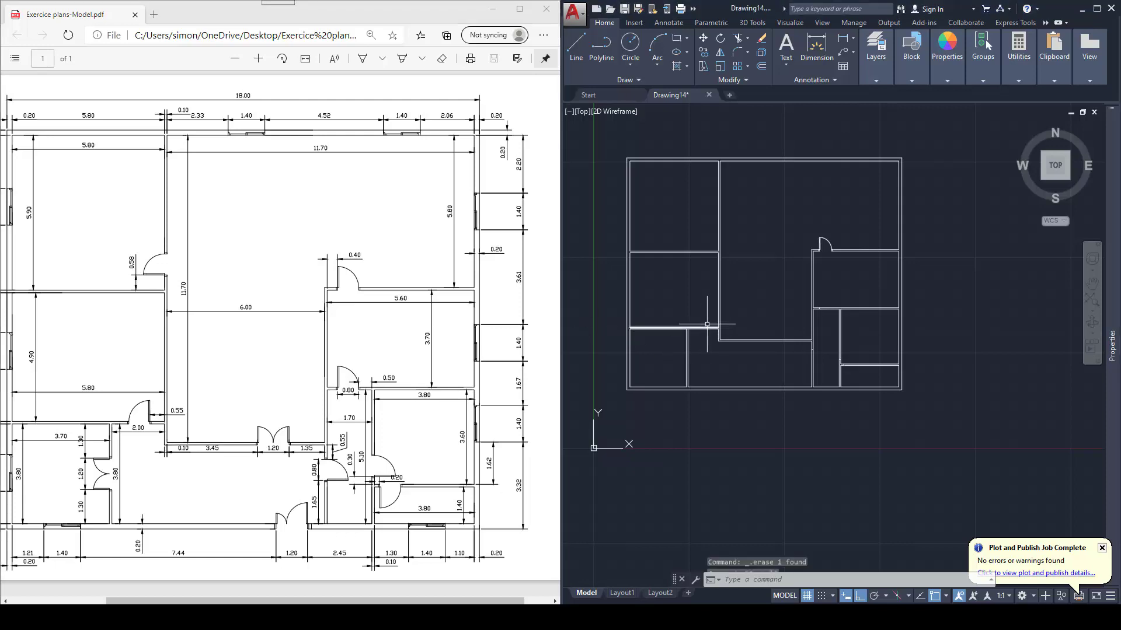
# Step: From the lower-right inner corner of the 5.80 by 4.90 room, draw a line 550 to the left, continuing down across the wall
pyautogui.scroll(4, 704, 324)
pyautogui.write('l')
pyautogui.press('Return')
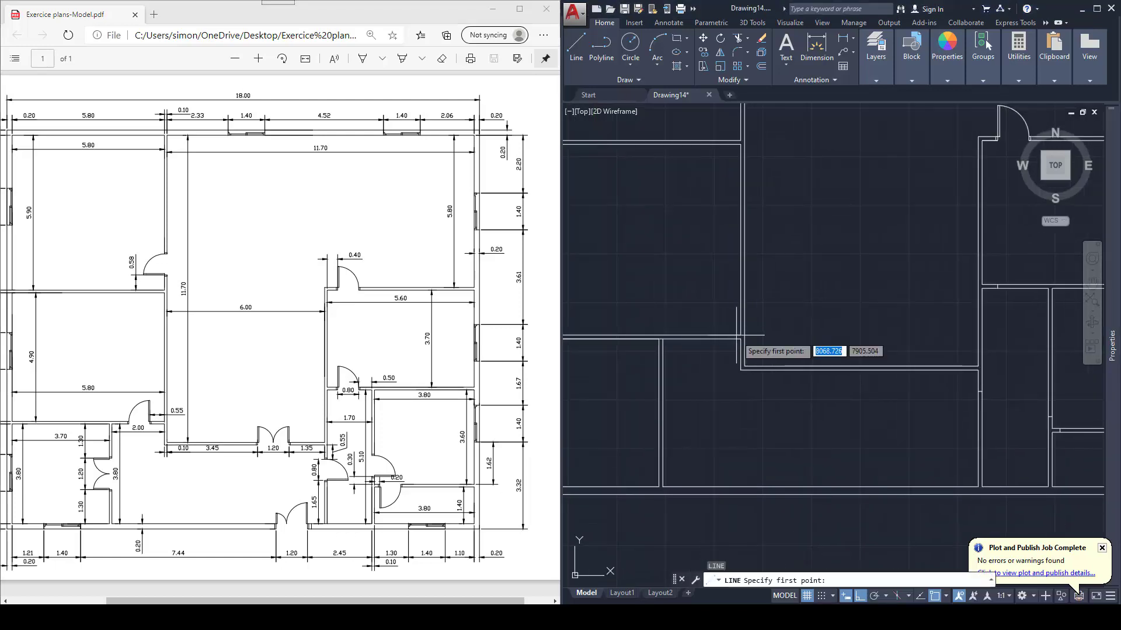
pyautogui.scroll(3, 735, 328)
pyautogui.click(749, 327)
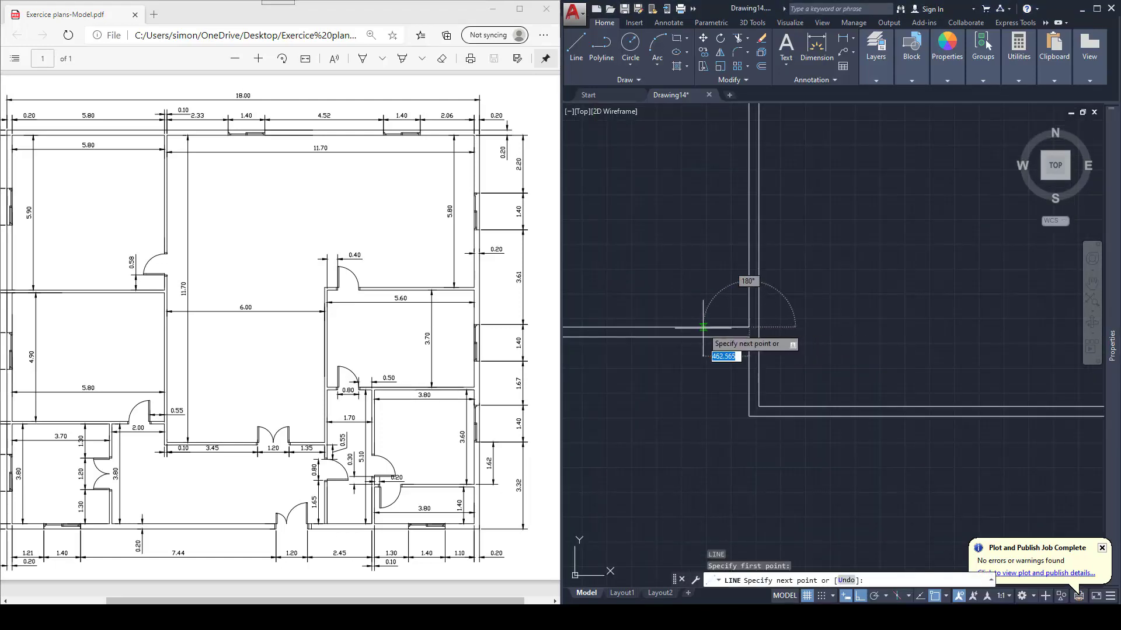
pyautogui.write('550')
pyautogui.press('Return')
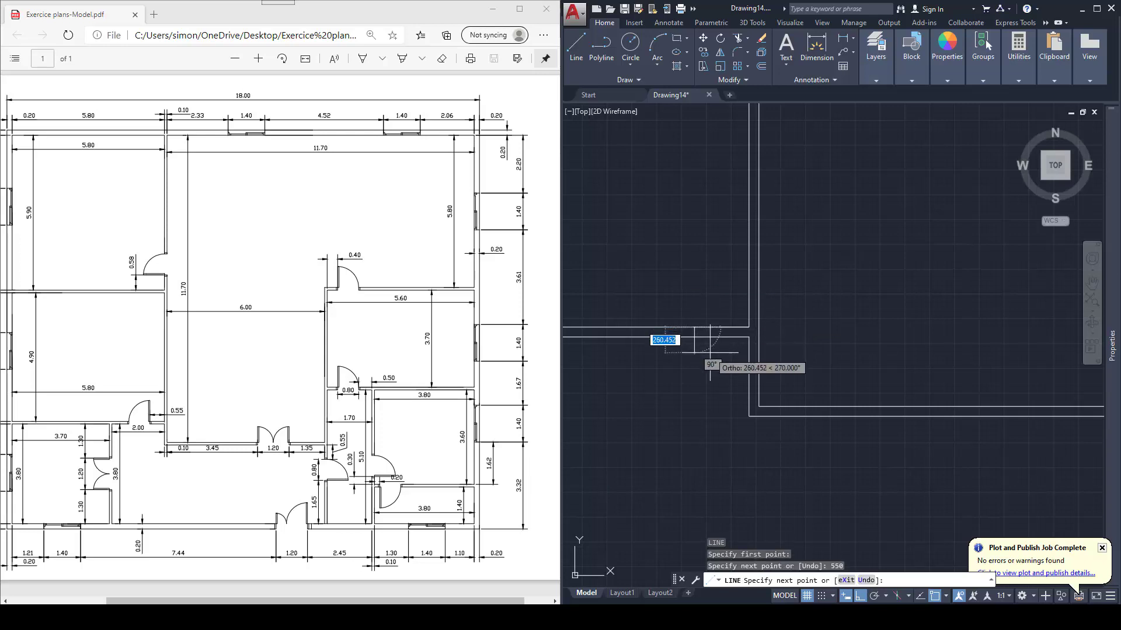
pyautogui.click(698, 352)
pyautogui.press('Escape')
pyautogui.press('Escape')
# Step: Trim the vertical line's overhang below the 5.80 by 4.90 room's bottom wall and delete the 550 construction line
pyautogui.write('tr')
pyautogui.press('Return')
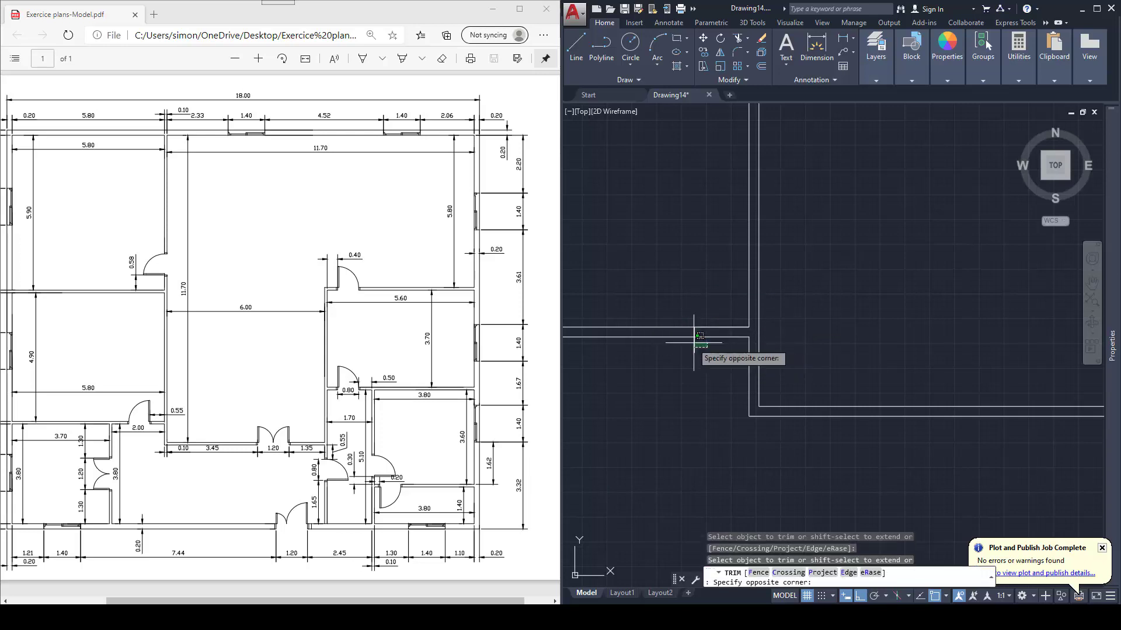
pyautogui.press('Return')
pyautogui.moveTo(690, 345); pyautogui.dragTo(703, 349)
pyautogui.press('Escape')
pyautogui.click(708, 328)
pyautogui.press('Delete')
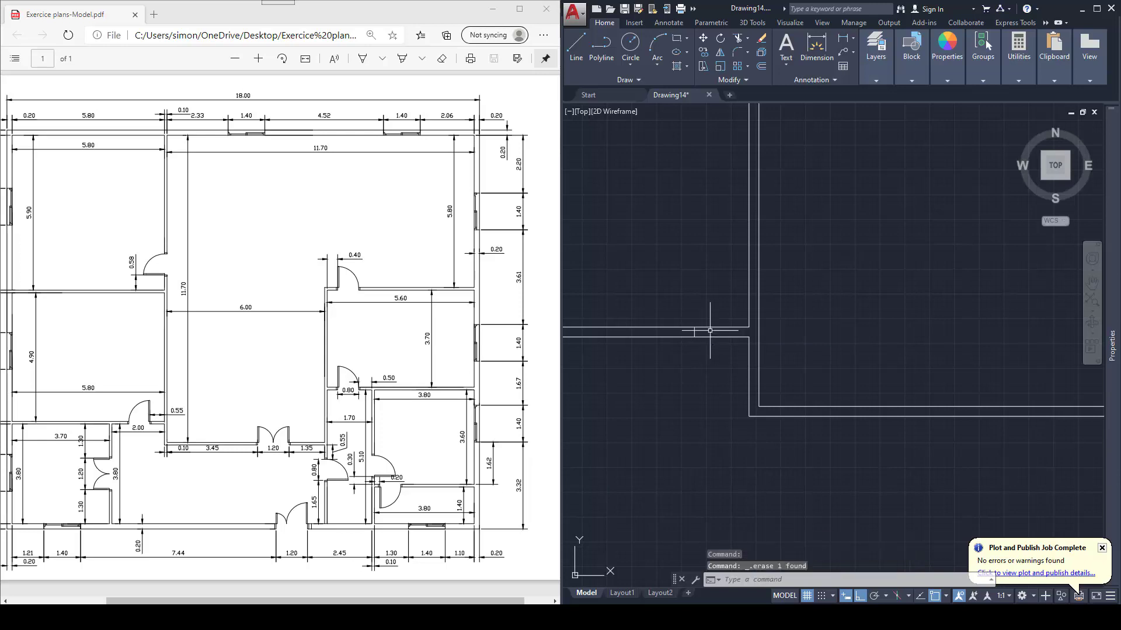
pyautogui.scroll(-2, 711, 327)
pyautogui.moveTo(712, 280)
pyautogui.mouseDown(button='middle')
pyautogui.moveTo(712, 393)
pyautogui.moveTo(725, 315)
pyautogui.moveTo(726, 350)
pyautogui.mouseUp(button='middle')
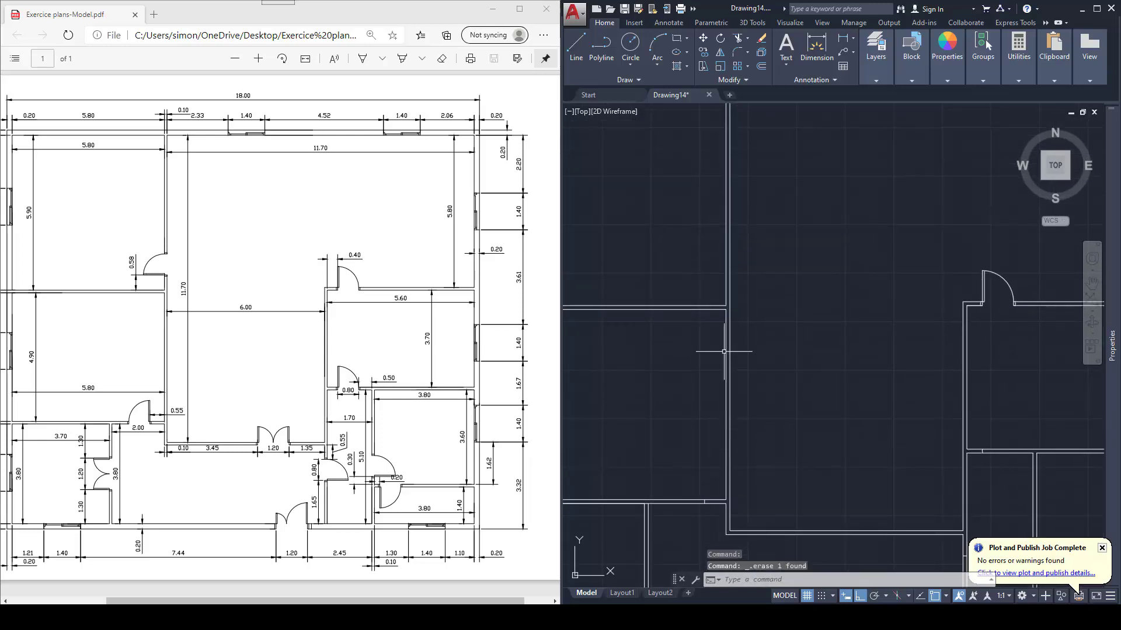
# Step: From the lower-right inner corner of the 5.80 by 5.90 room, draw a line 580 upward, continuing to the right across the wall
pyautogui.press('Escape')
pyautogui.scroll(3, 719, 286)
pyautogui.write('l')
pyautogui.press('Return')
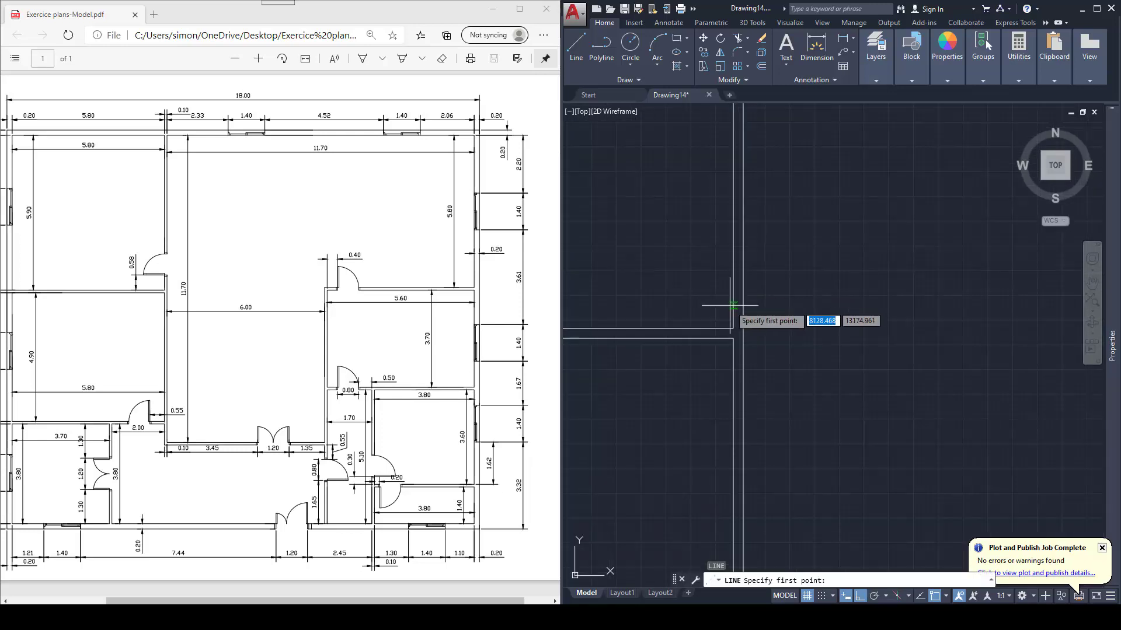
pyautogui.click(733, 328)
pyautogui.write('580')
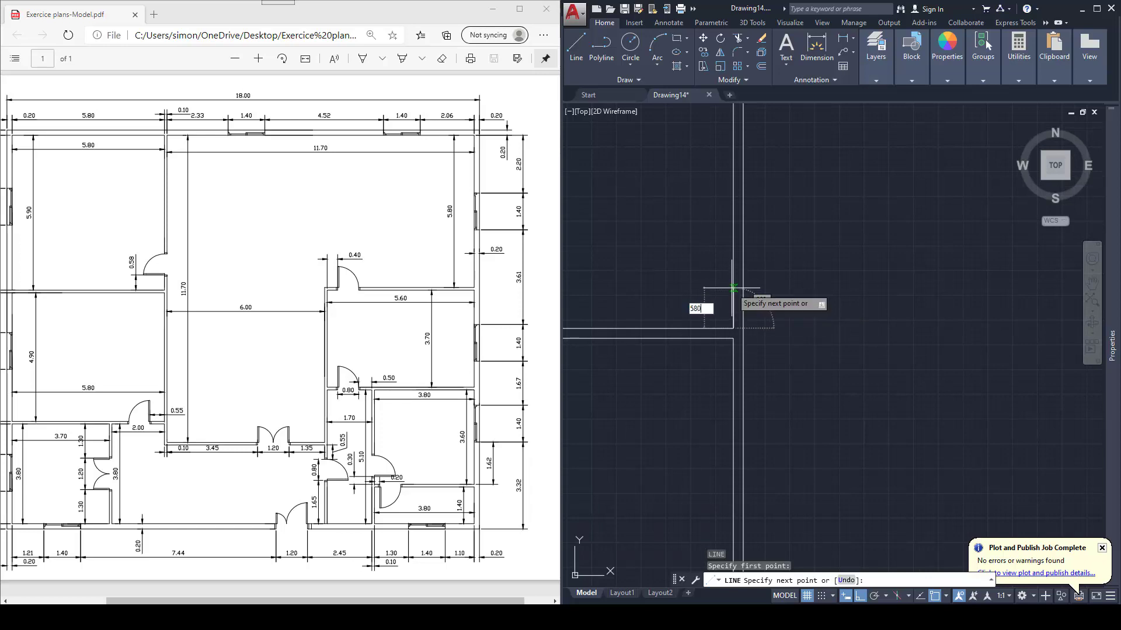
pyautogui.press('Return')
pyautogui.press('Escape')
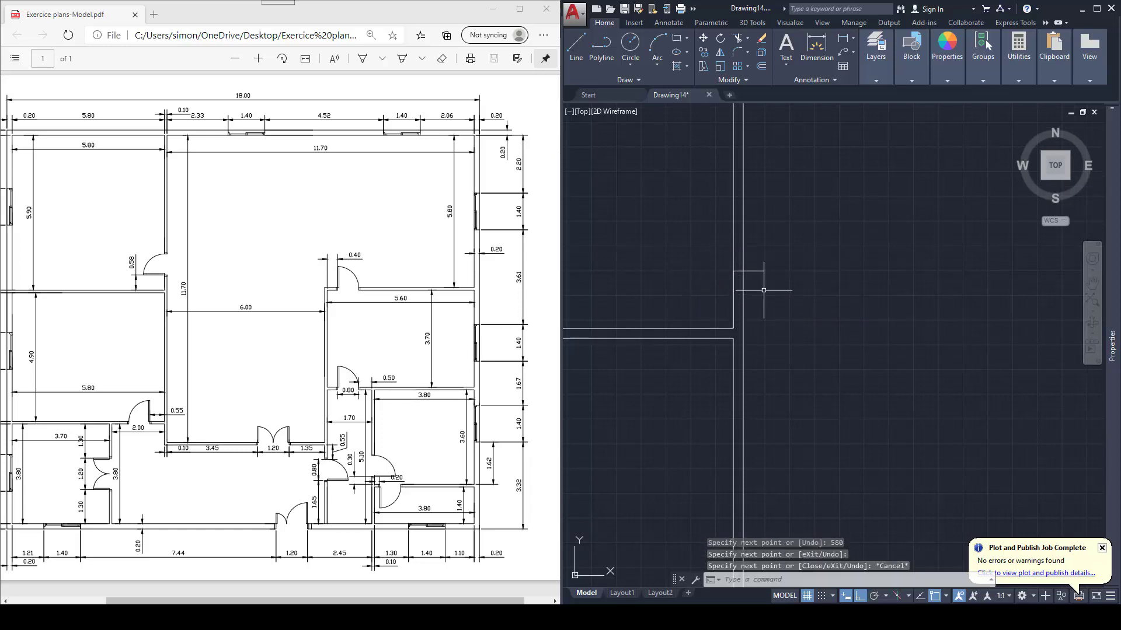
# Step: Trim the horizontal line's overhang beyond the 5.80 by 5.90 room's right wall and delete the 580 construction line
pyautogui.write('tr')
pyautogui.press('Return')
pyautogui.click(762, 286)
pyautogui.click(742, 285)
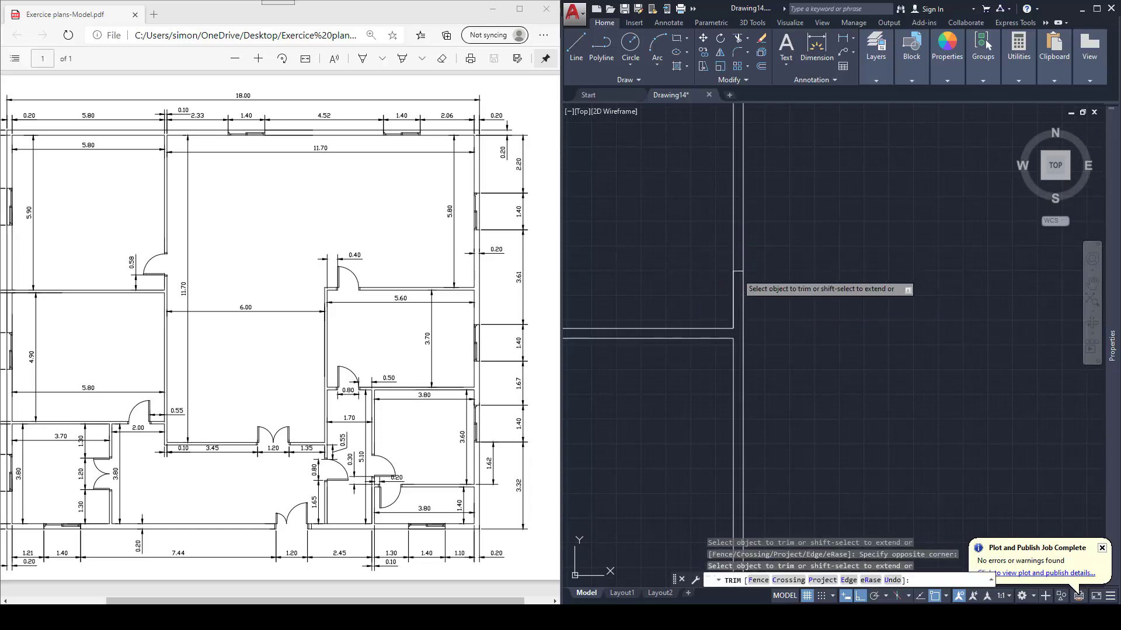
pyautogui.press('Escape')
pyautogui.click(727, 279)
pyautogui.press('Escape')
pyautogui.click(733, 283)
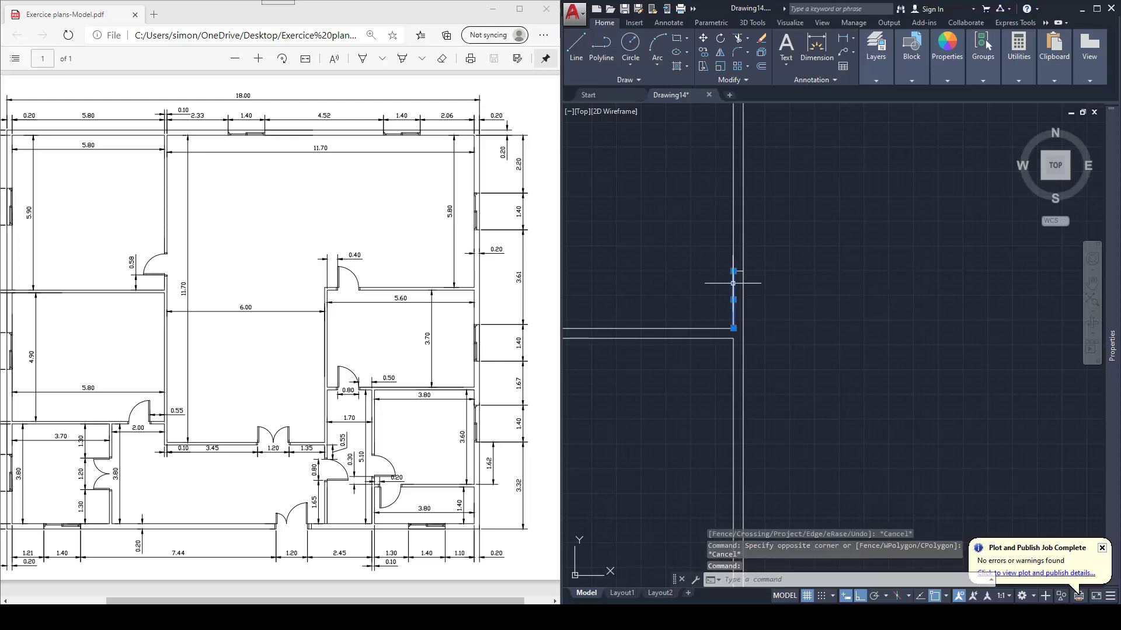
pyautogui.press('Delete')
pyautogui.scroll(-1, 739, 310)
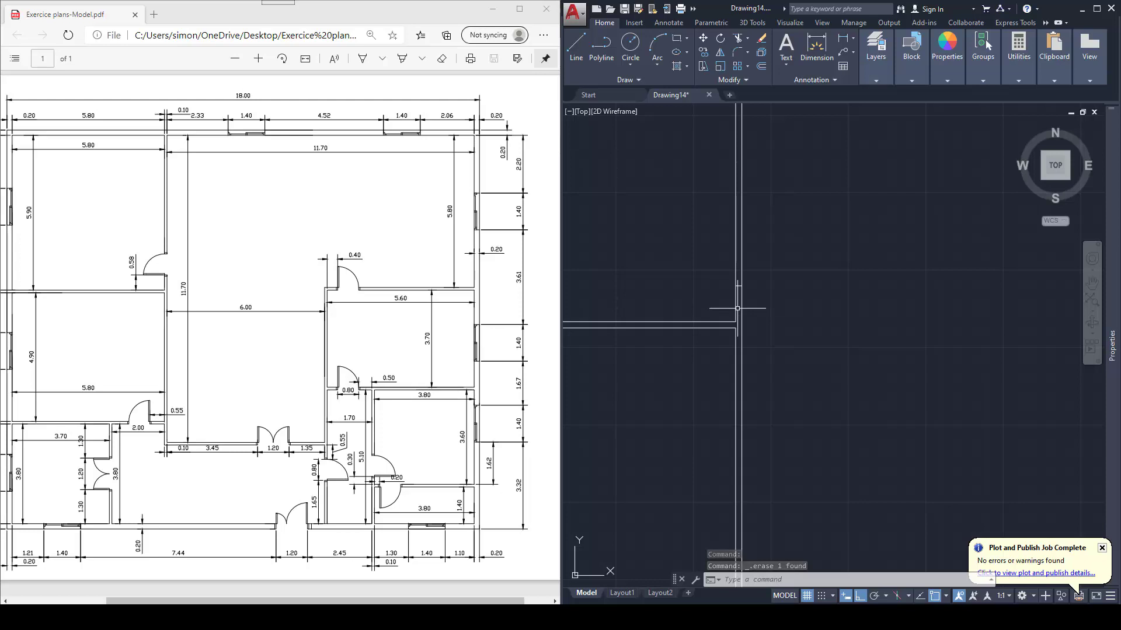
pyautogui.scroll(-4, 733, 311)
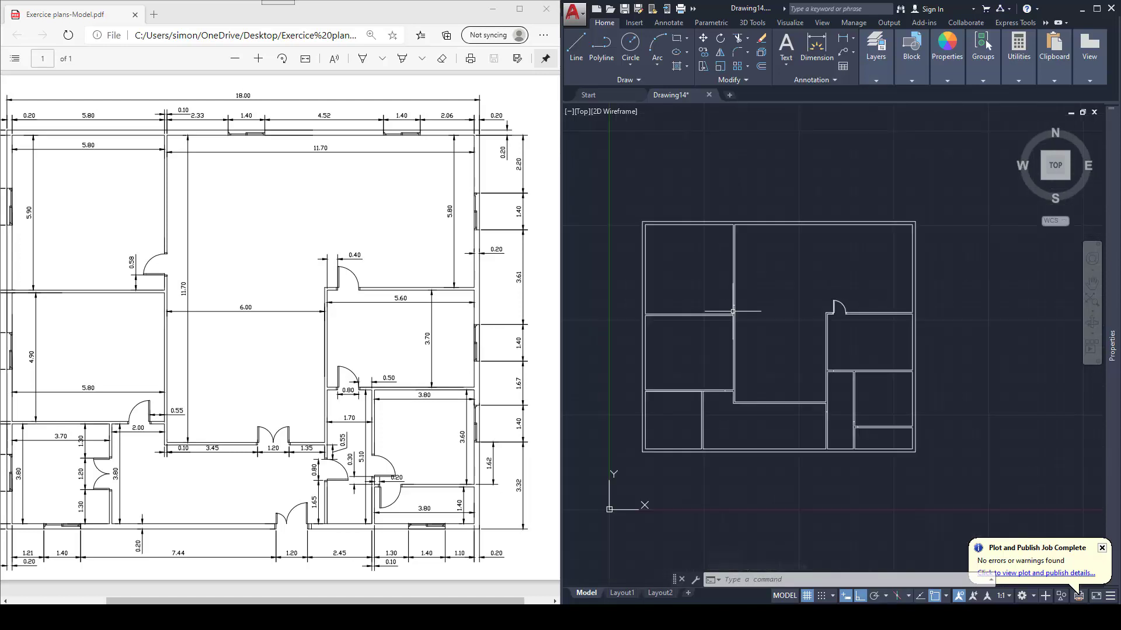
pyautogui.press('Escape')
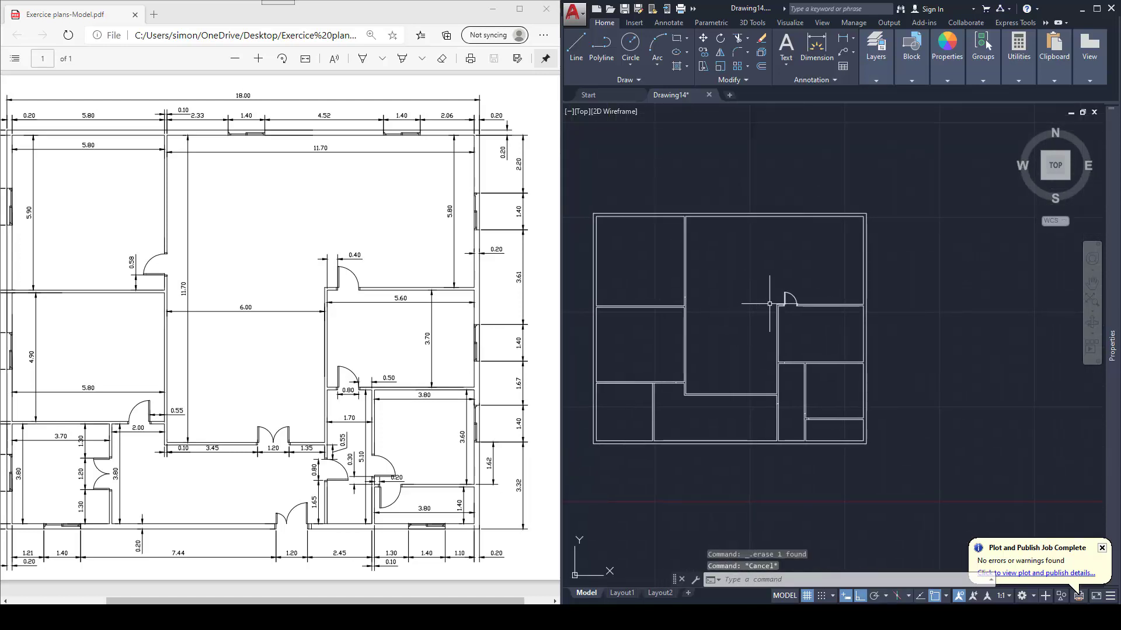
# Step: Insert the porte block with repeat placement, redefining the block, and place it at the door mark on the 5.60 by 3.70 room's bottom wall
pyautogui.write('inser')
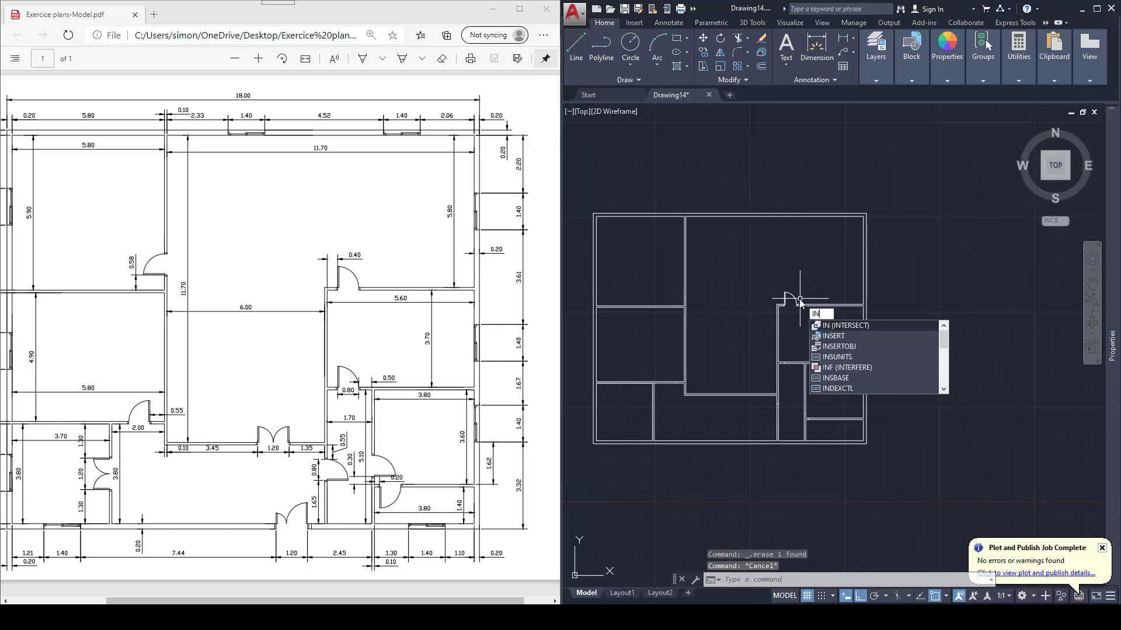
pyautogui.press('Return')
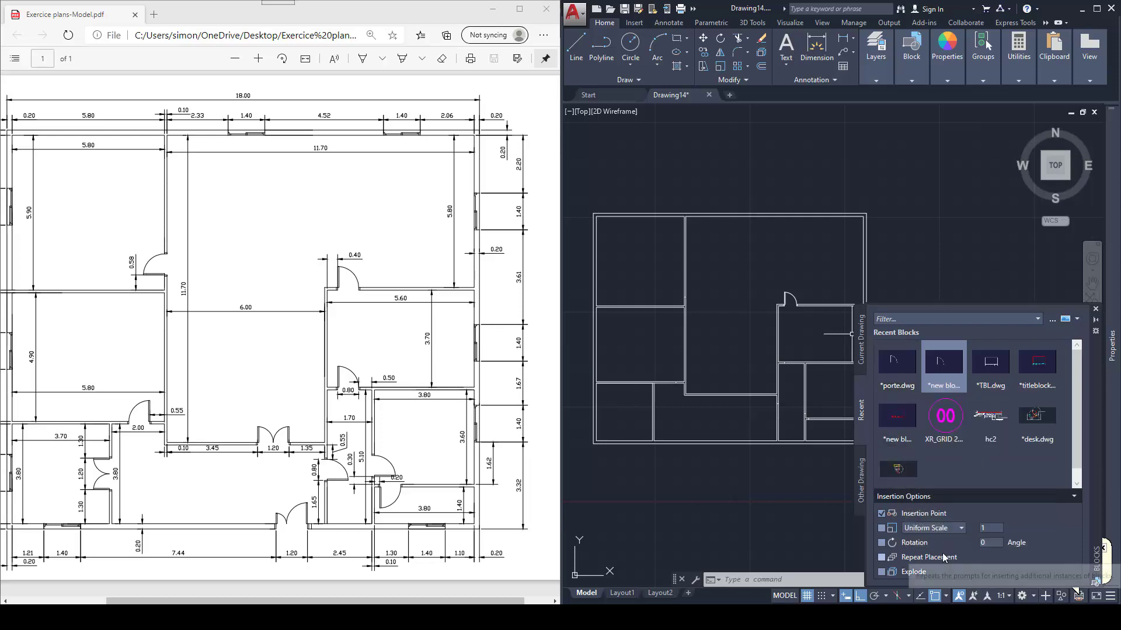
pyautogui.click(882, 558)
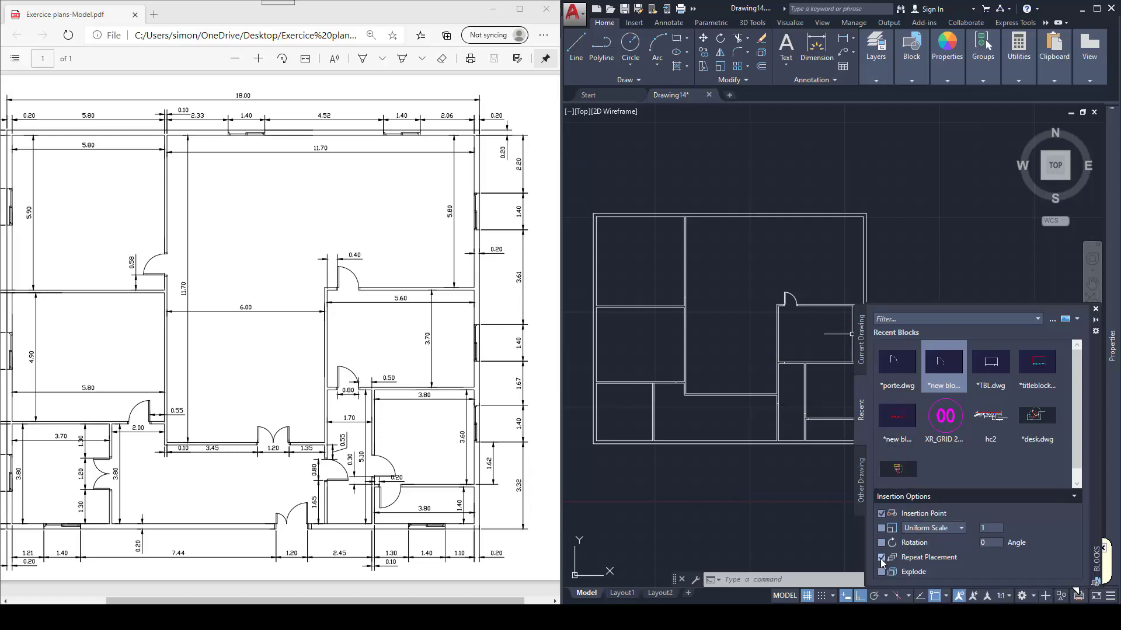
pyautogui.click(891, 374)
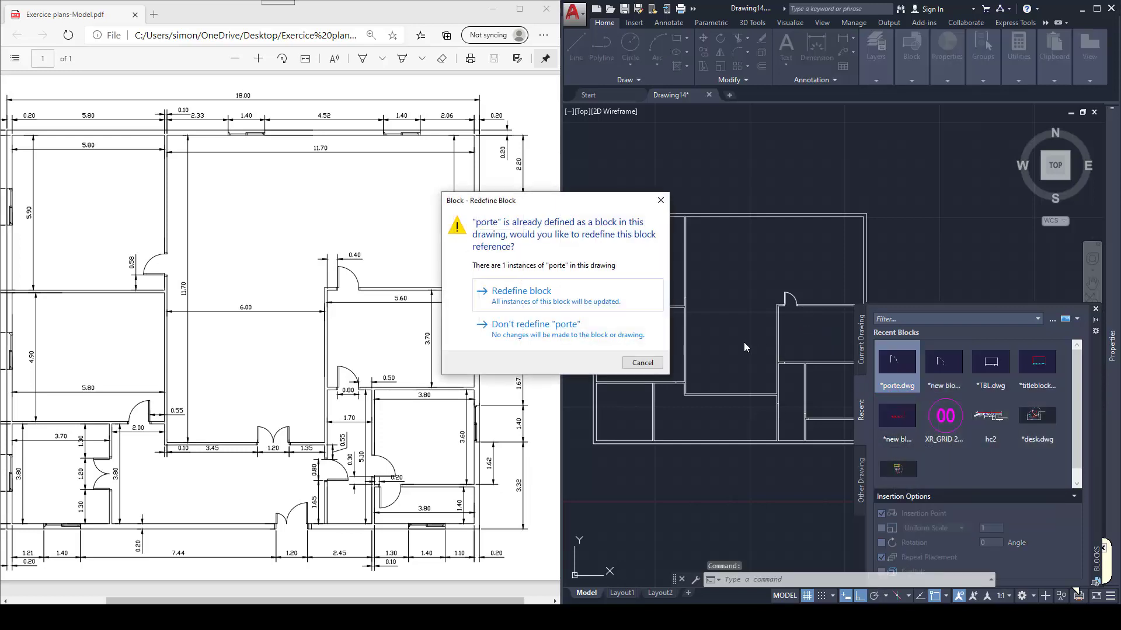
pyautogui.click(553, 299)
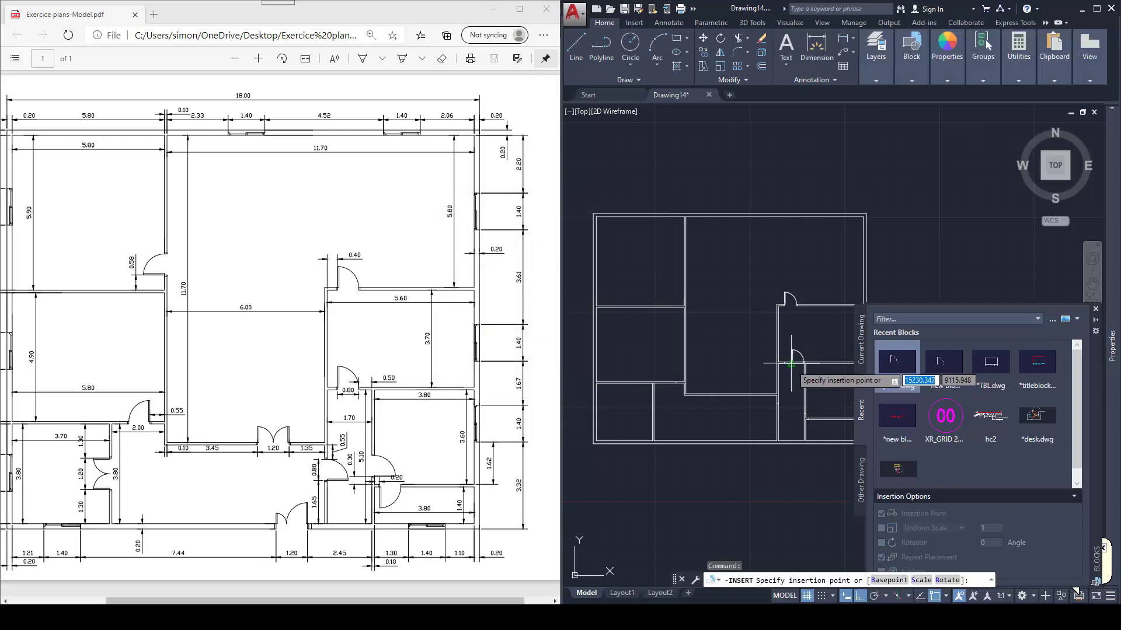
pyautogui.scroll(5, 715, 350)
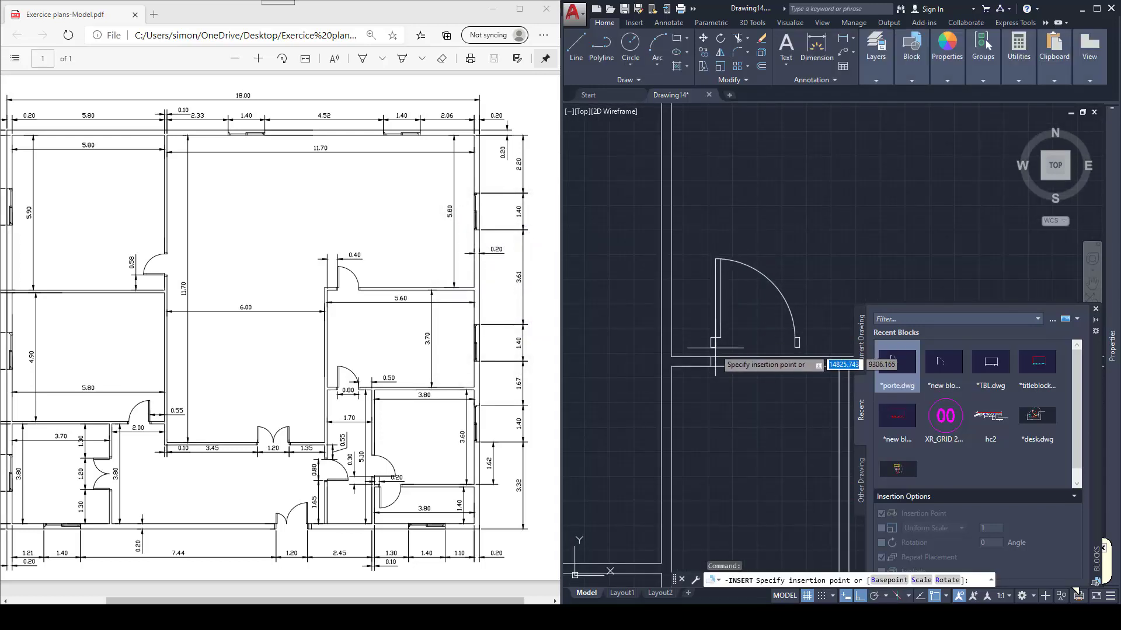
pyautogui.scroll(3, 717, 342)
pyautogui.scroll(-5, 716, 344)
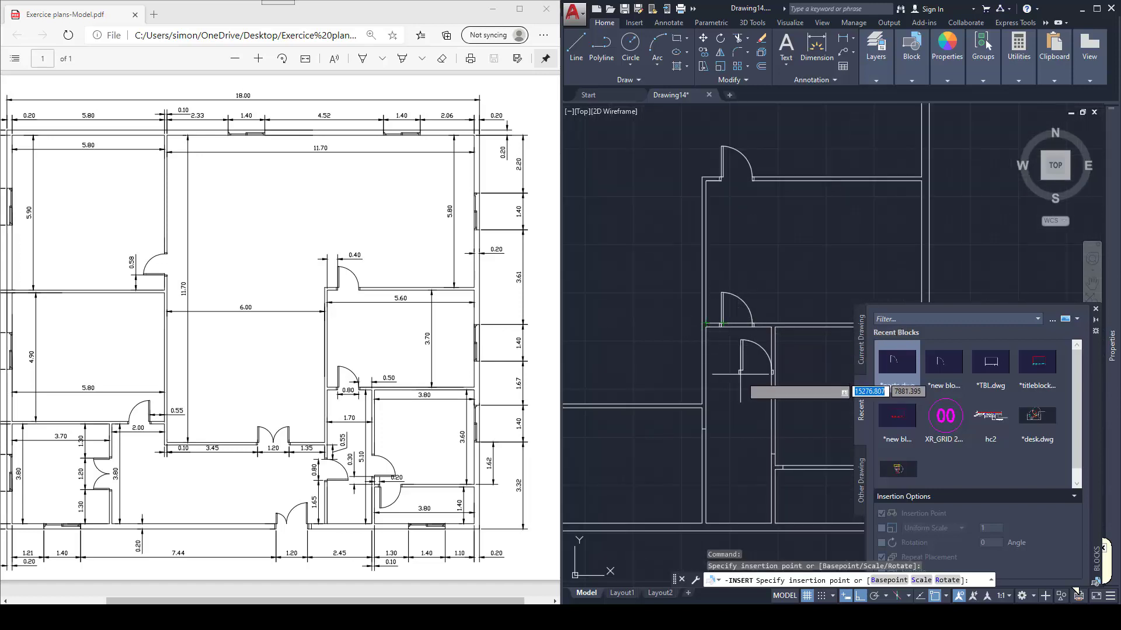
# Step: Place another porte door at the door mark on the 5.80 by 5.90 room's right wall
pyautogui.moveTo(754, 397); pyautogui.dragTo(722, 348, button='middle')
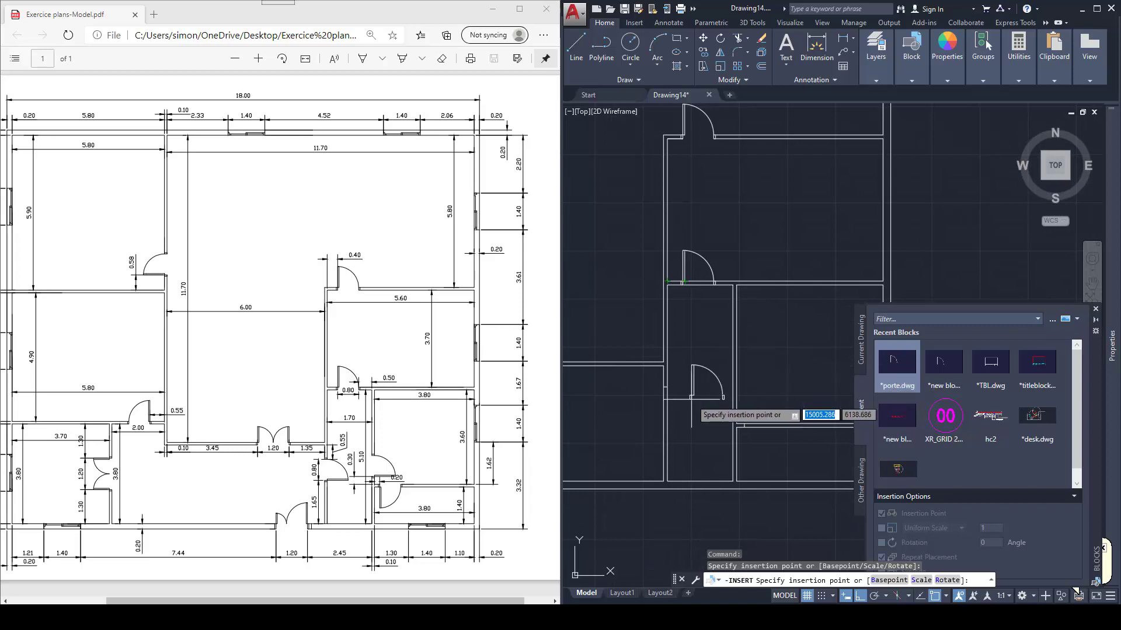
pyautogui.moveTo(728, 421); pyautogui.dragTo(781, 426, button='middle')
pyautogui.moveTo(663, 298)
pyautogui.mouseDown(button='middle')
pyautogui.moveTo(669, 410)
pyautogui.moveTo(732, 347)
pyautogui.mouseUp(button='middle')
pyautogui.moveTo(589, 278); pyautogui.dragTo(678, 283, button='middle')
pyautogui.scroll(4, 674, 284)
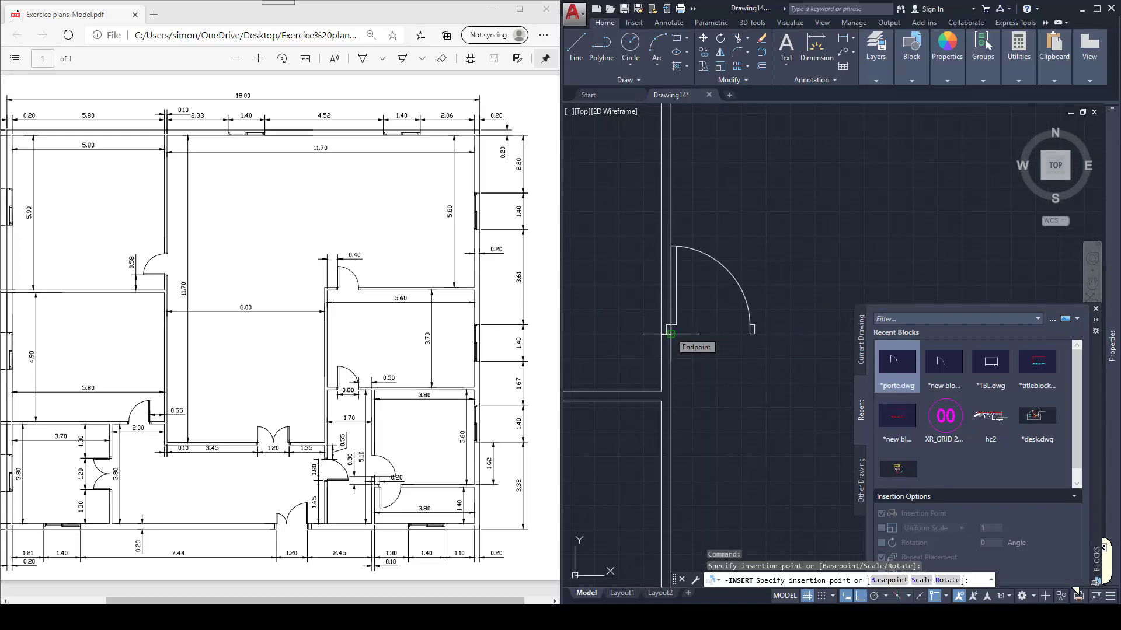
pyautogui.click(670, 334)
# Step: Place a spare porte door outside the plan, beyond its right exterior wall, and end the block insertion
pyautogui.scroll(-4, 709, 330)
pyautogui.scroll(-5, 736, 371)
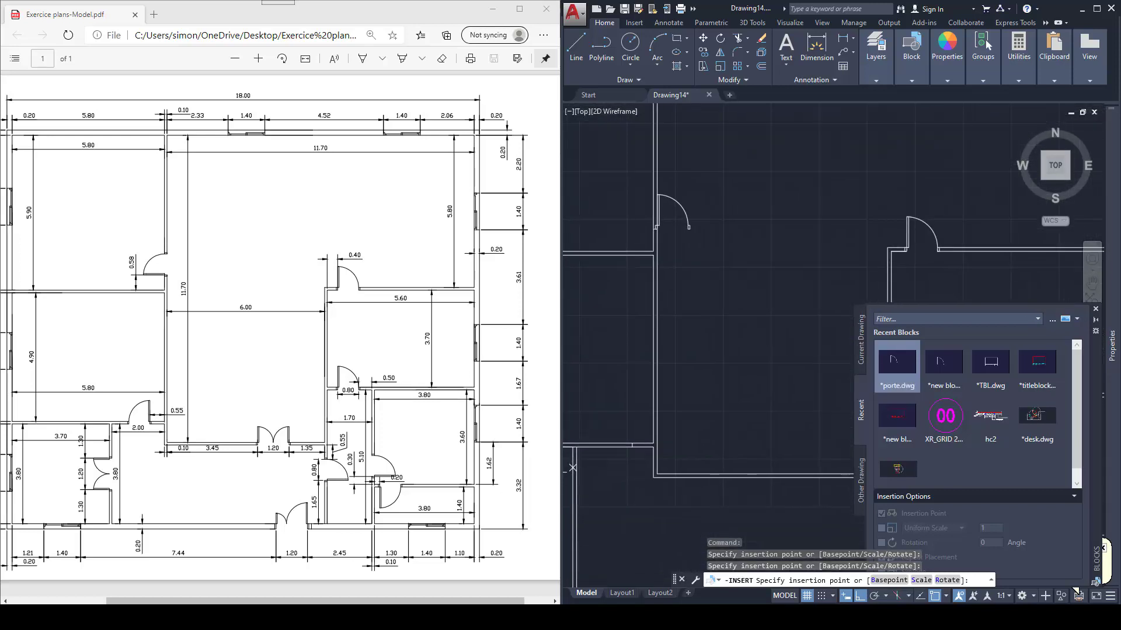
pyautogui.click(883, 230)
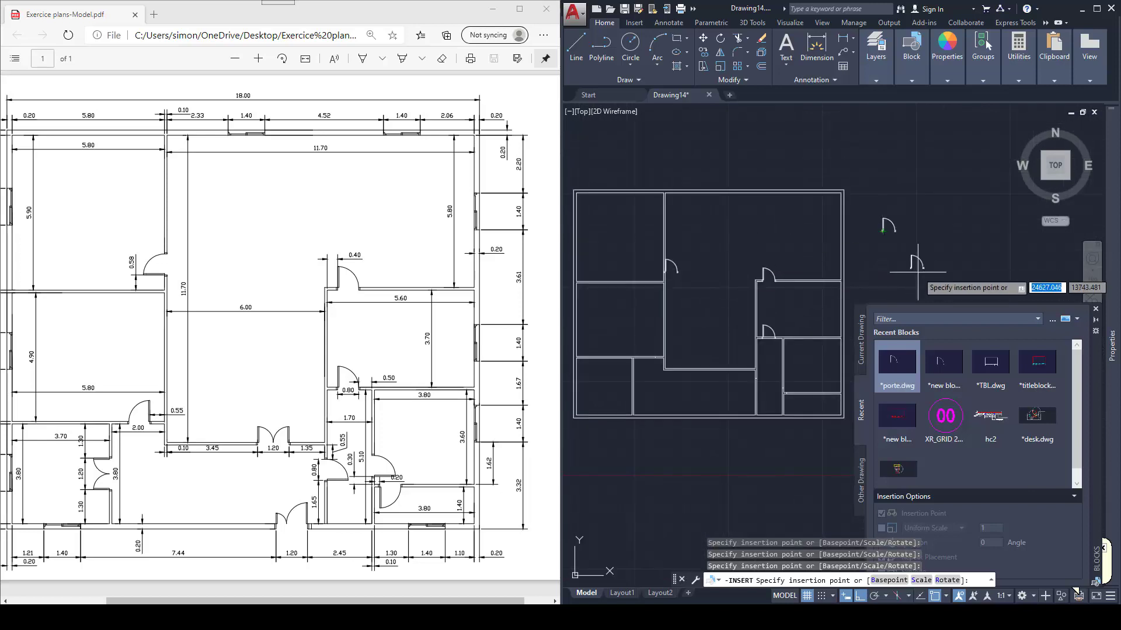
pyautogui.press('Escape')
pyautogui.click(1096, 309)
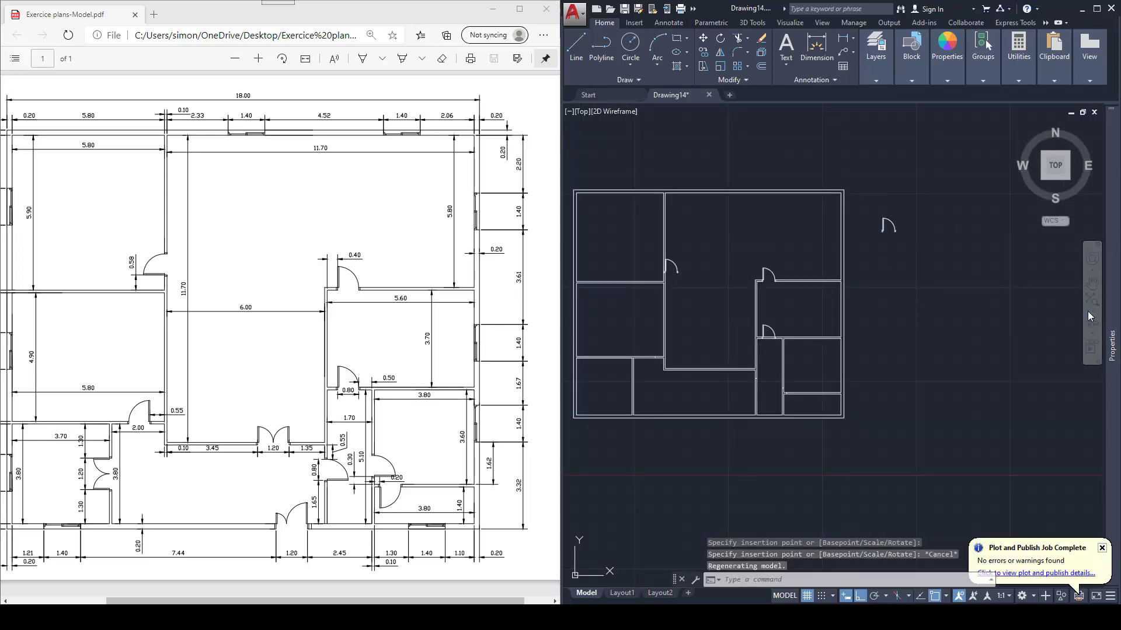
pyautogui.press('Escape')
# Step: Trim the wall lines across the door opening in the 5.60 by 3.70 room's bottom wall
pyautogui.scroll(4, 772, 340)
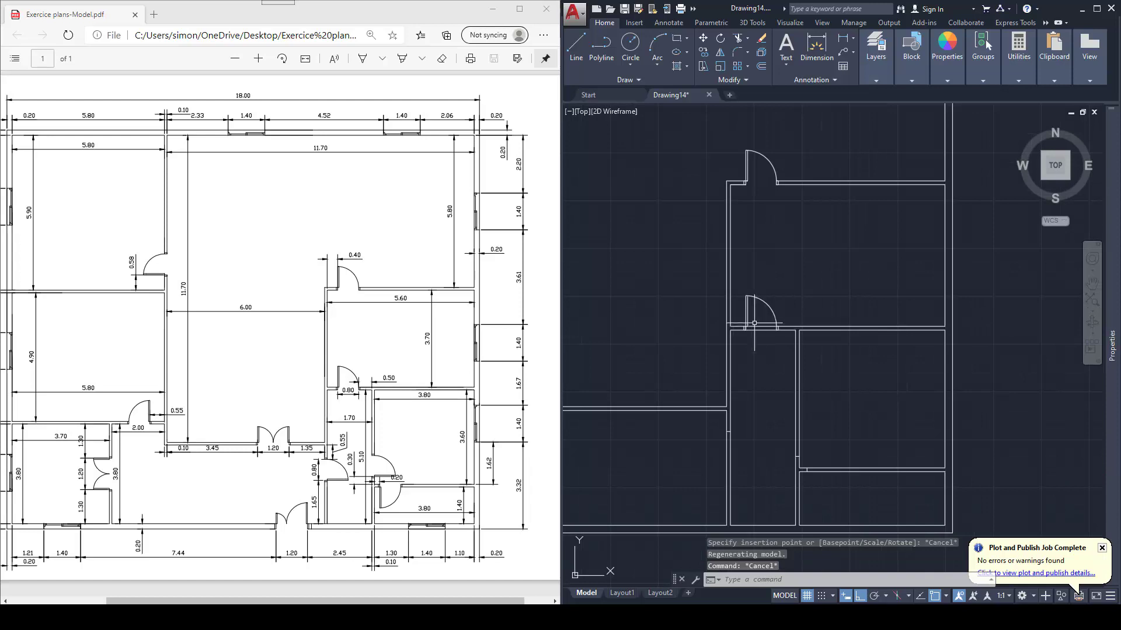
pyautogui.press('Escape')
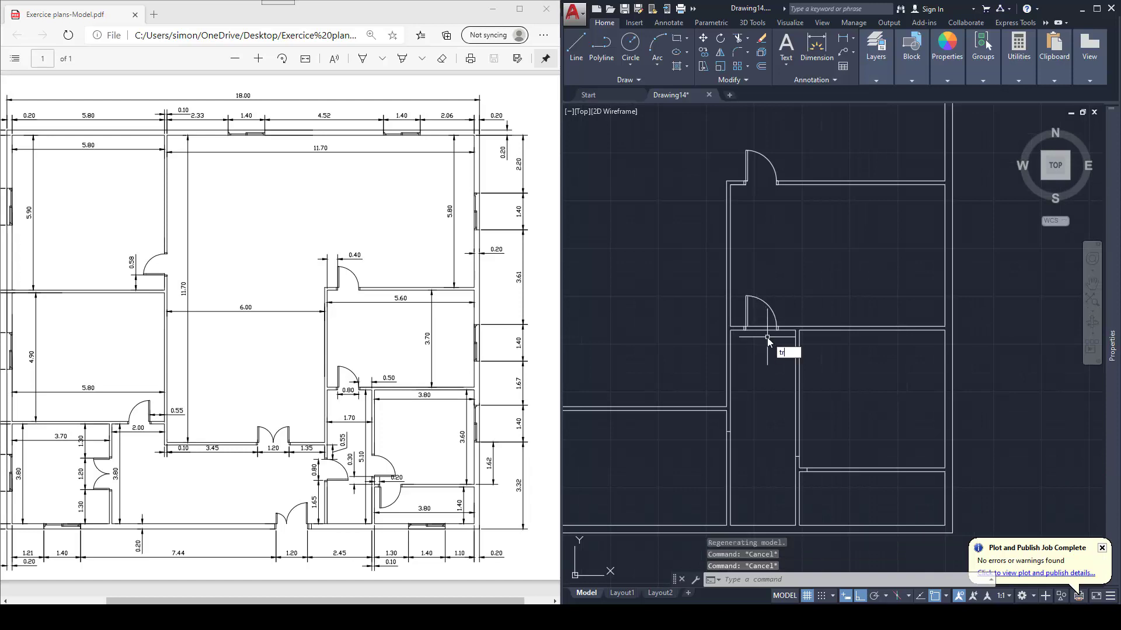
pyautogui.press('Return')
pyautogui.press('Return')
pyautogui.scroll(4, 766, 338)
pyautogui.click(761, 333)
pyautogui.click(749, 301)
pyautogui.press('Escape')
pyautogui.scroll(-2, 761, 329)
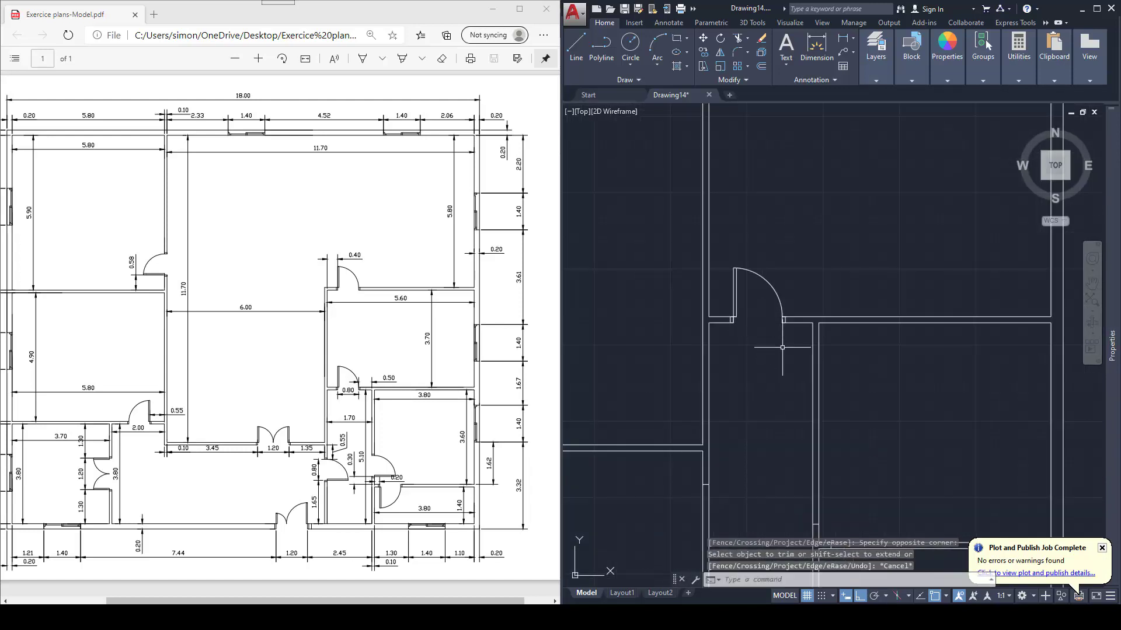
pyautogui.scroll(-2, 787, 321)
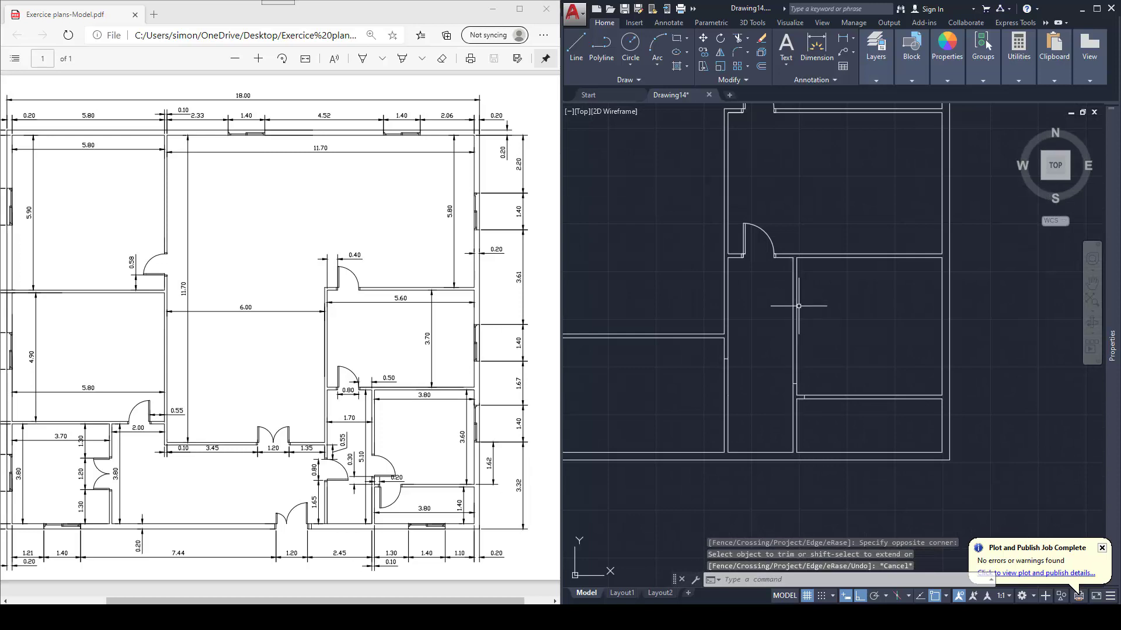
# Step: Rotate the door at the 5.80 by 5.90 room's right wall by 90 degrees about its insertion point
pyautogui.scroll(-2, 813, 295)
pyautogui.scroll(4, 718, 262)
pyautogui.press('Escape')
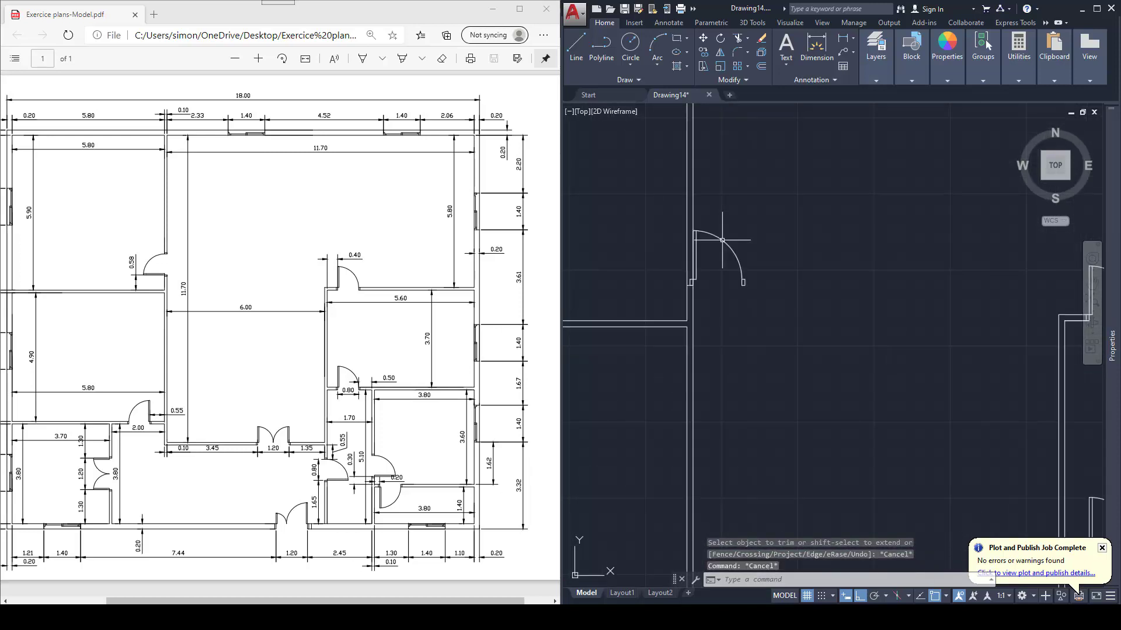
pyautogui.press('Return')
pyautogui.click(722, 242)
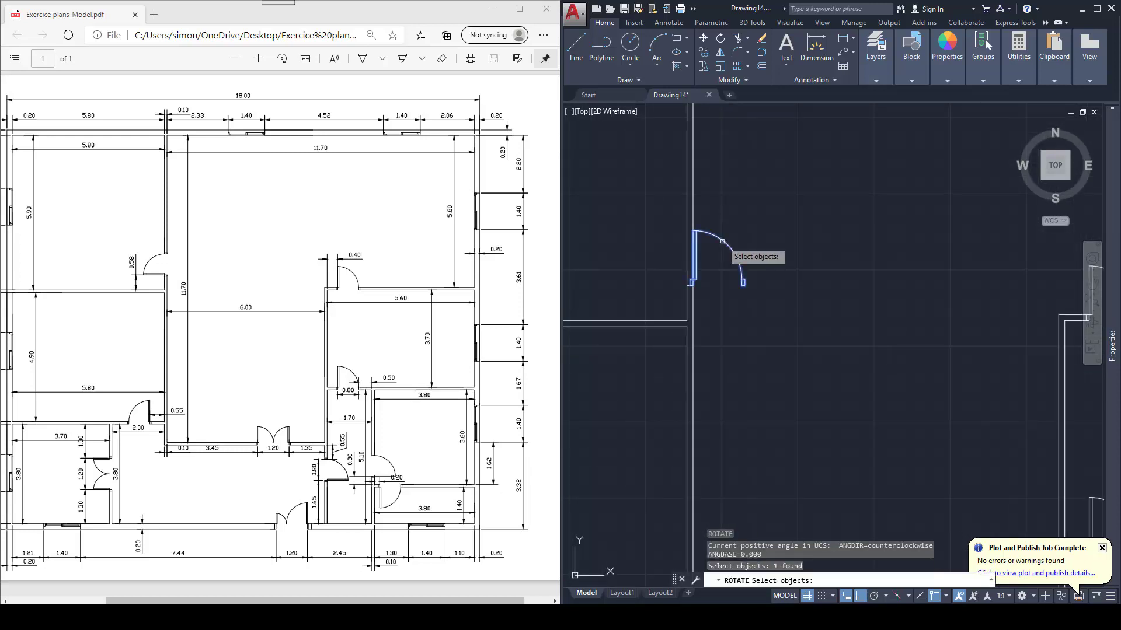
pyautogui.scroll(2, 694, 287)
pyautogui.press('Return')
pyautogui.click(691, 285)
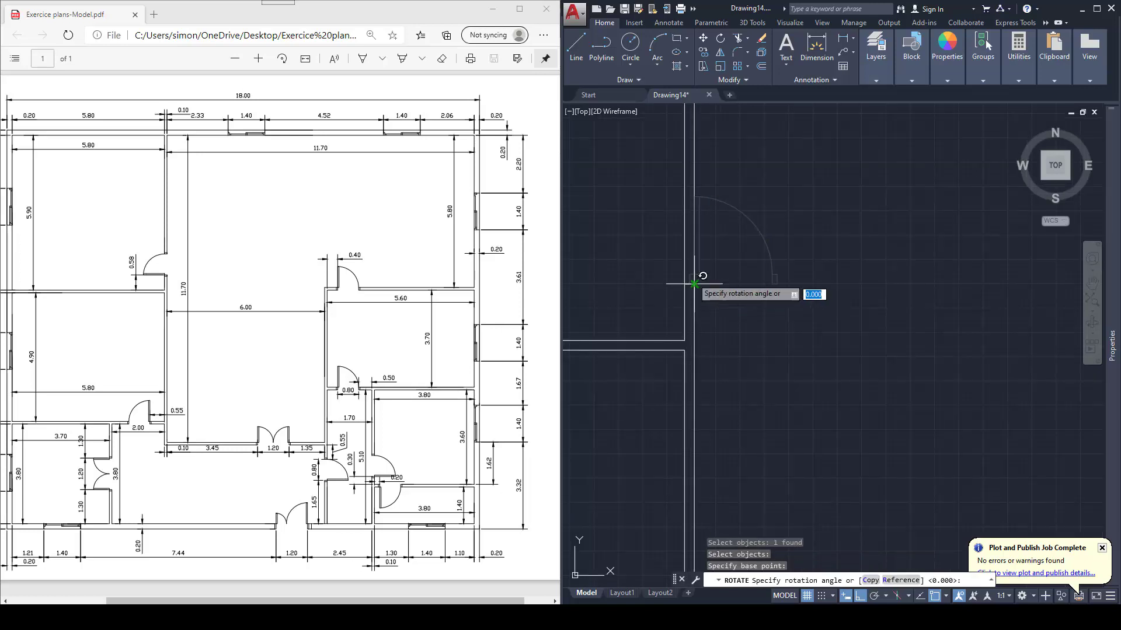
pyautogui.write('90')
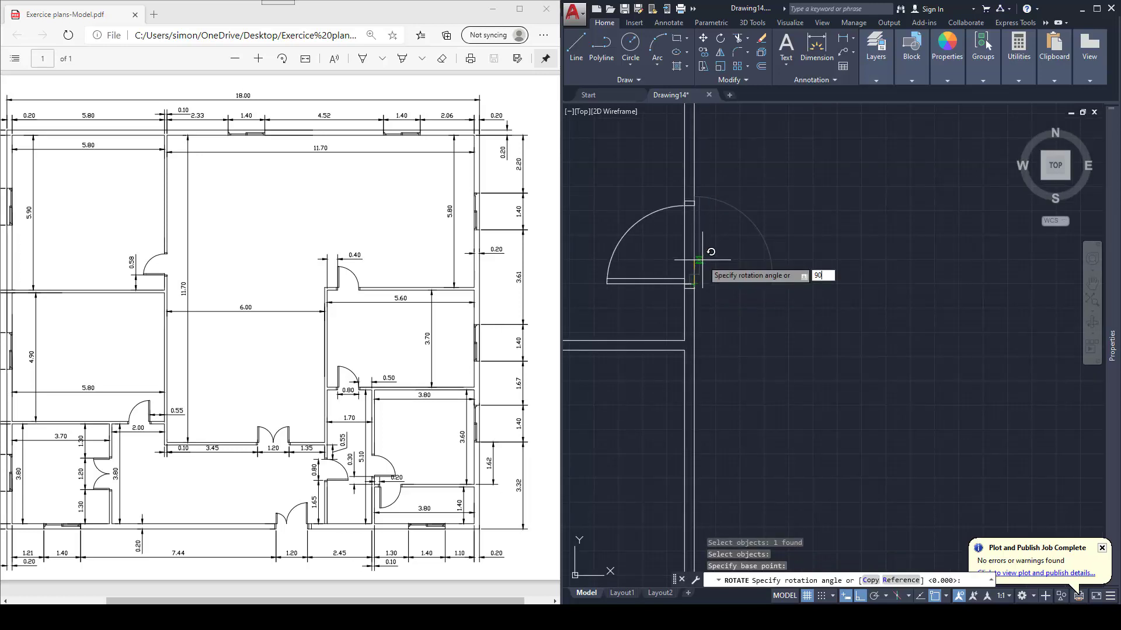
pyautogui.press('Return')
# Step: Trim the wall lines across the door opening in the 5.80 by 5.90 room's right wall
pyautogui.write('tr')
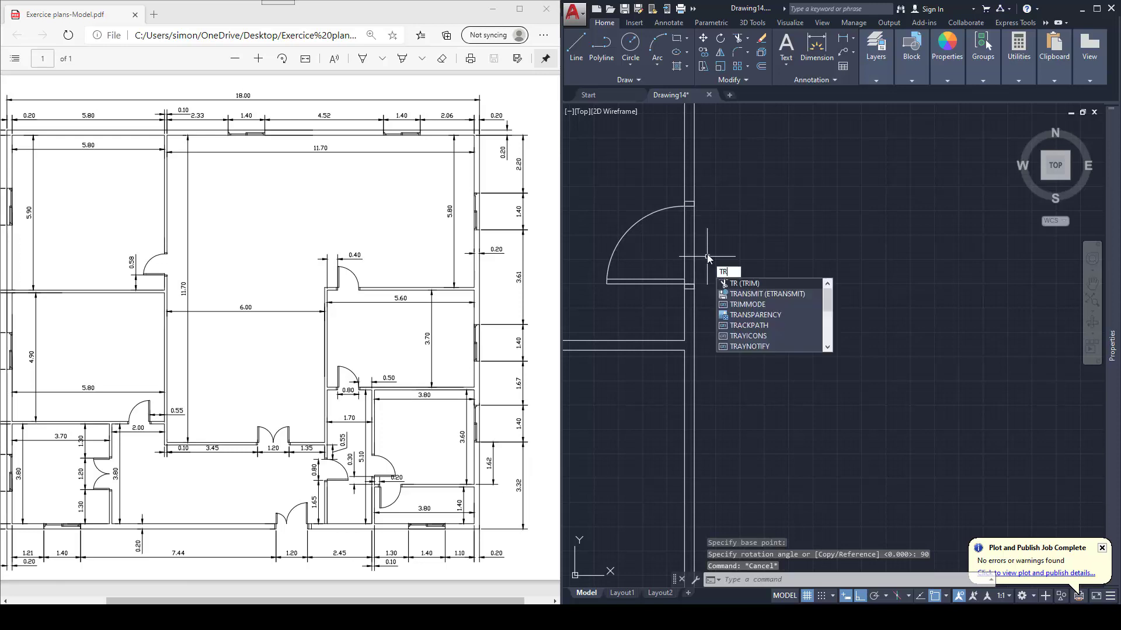
pyautogui.press('Return')
pyautogui.click(709, 244)
pyautogui.click(682, 239)
pyautogui.press('Escape')
pyautogui.scroll(-4, 723, 257)
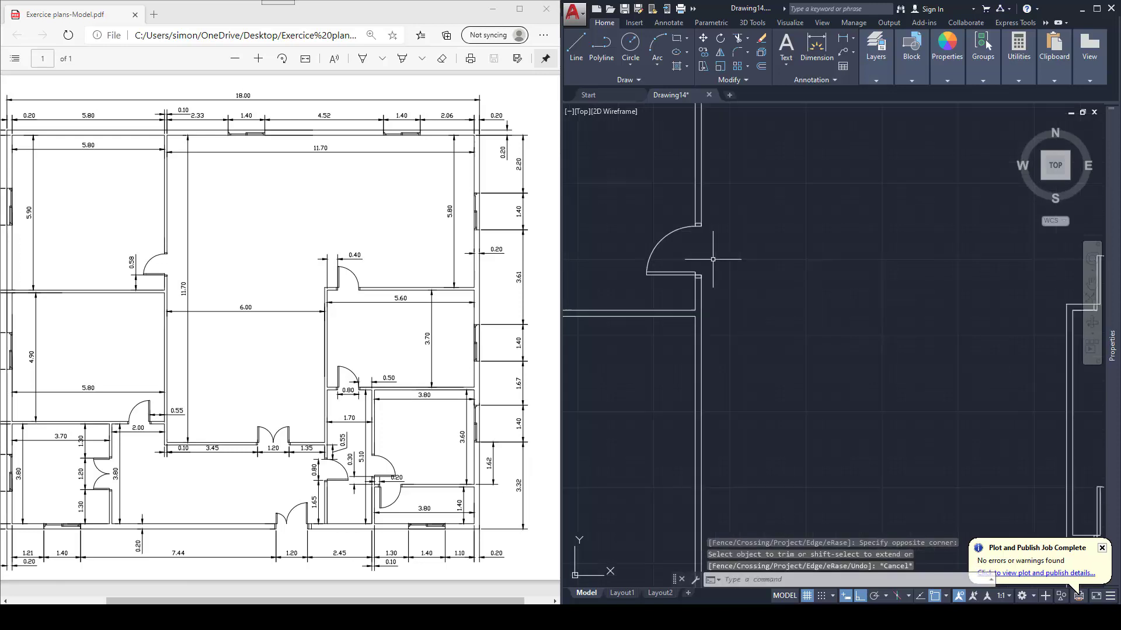
# Step: Try to mirror the spare door outside the plan about a vertical line beside its hinge side
pyautogui.scroll(-2, 712, 249)
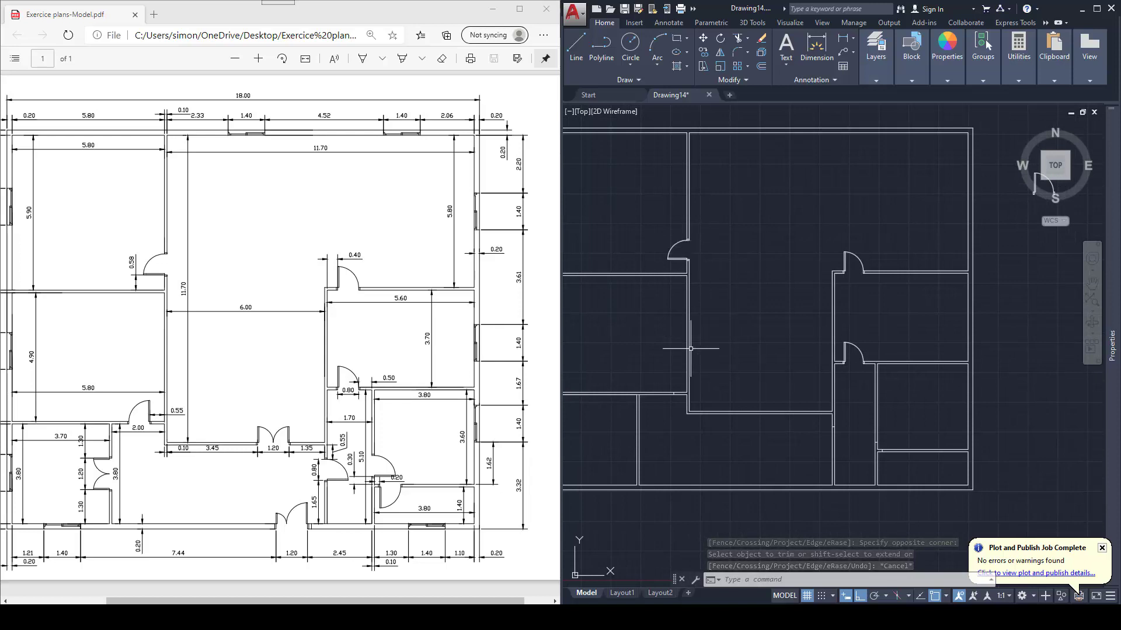
pyautogui.scroll(-2, 705, 352)
pyautogui.moveTo(792, 305); pyautogui.dragTo(744, 315, button='middle')
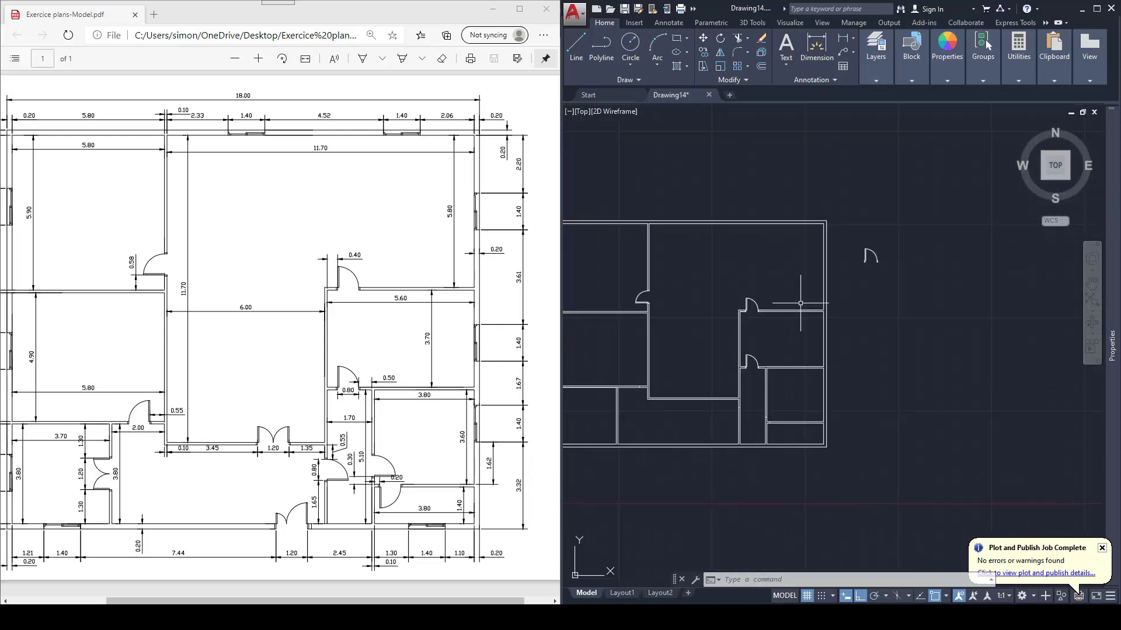
pyautogui.press('Escape')
pyautogui.write('MI')
pyautogui.press('Return')
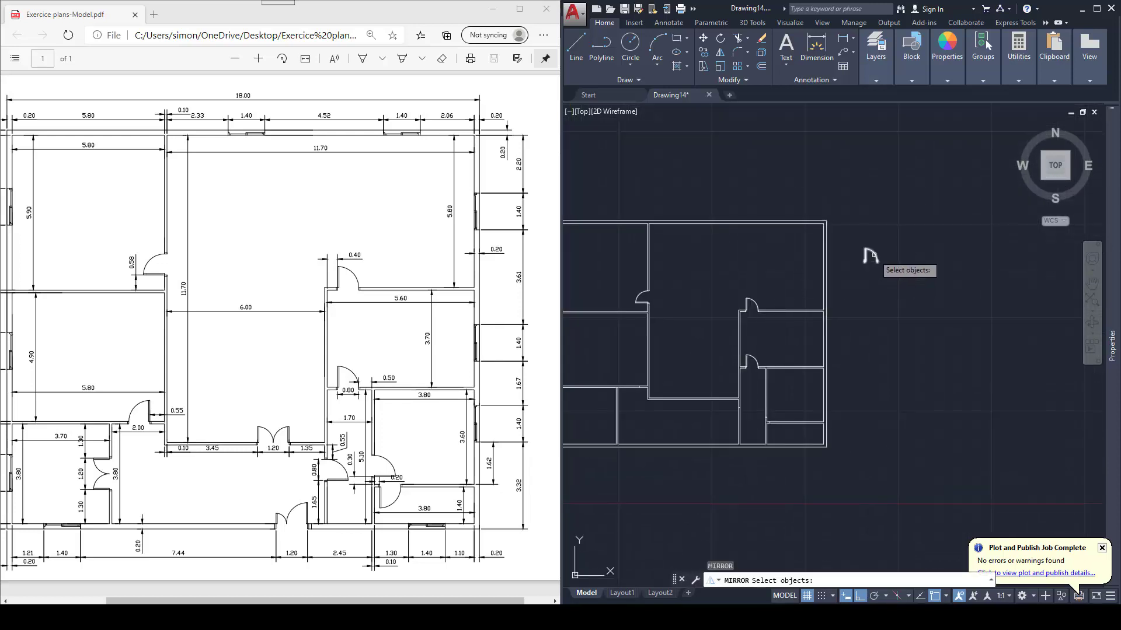
pyautogui.click(870, 255)
pyautogui.press('Return')
pyautogui.click(862, 251)
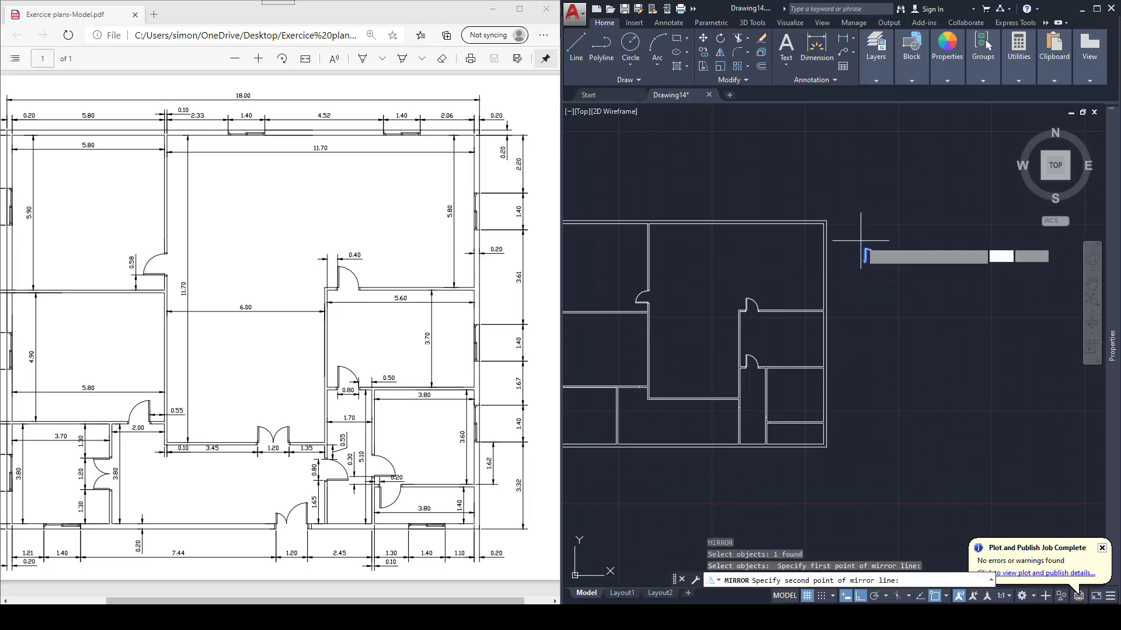
pyautogui.click(863, 287)
pyautogui.press('Escape')
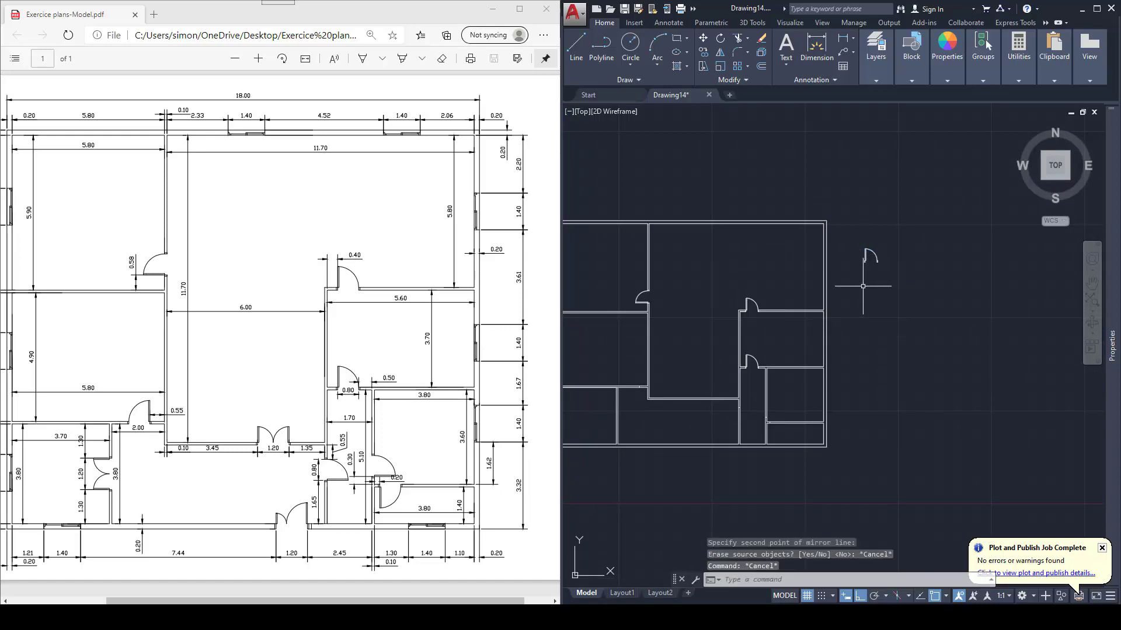
pyautogui.write('MIRROR Select objects:')
pyautogui.press('Return')
pyautogui.click(866, 251)
pyautogui.press('Return')
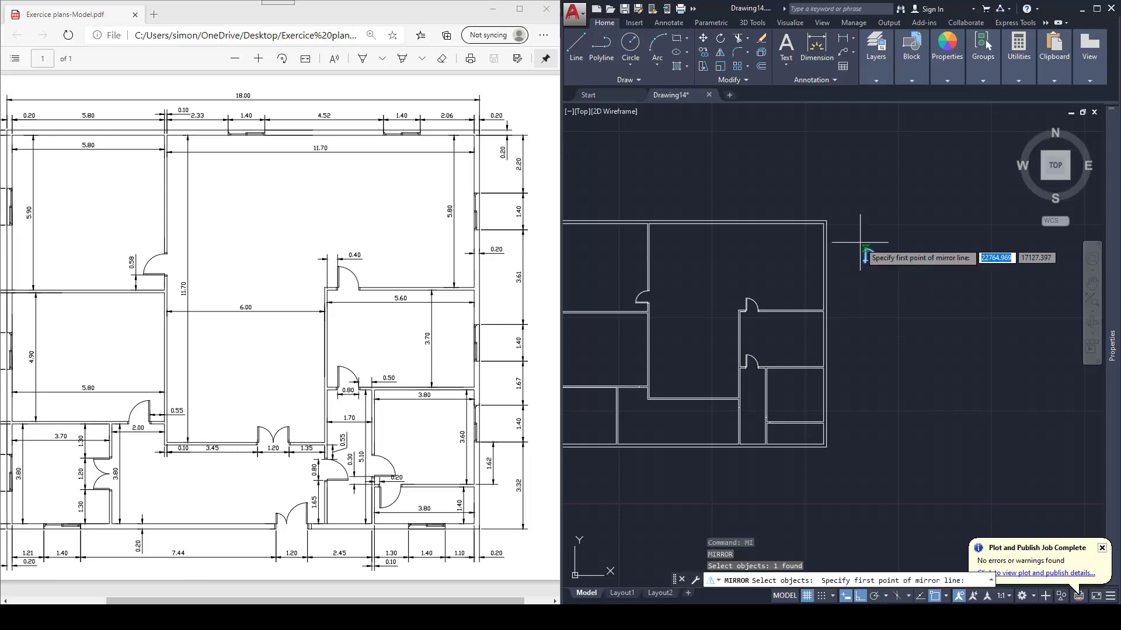
pyautogui.click(860, 242)
pyautogui.click(860, 281)
pyautogui.press('Return')
# Step: Move the spare door outside the plan straight down, clear of its old position
pyautogui.scroll(5, 866, 257)
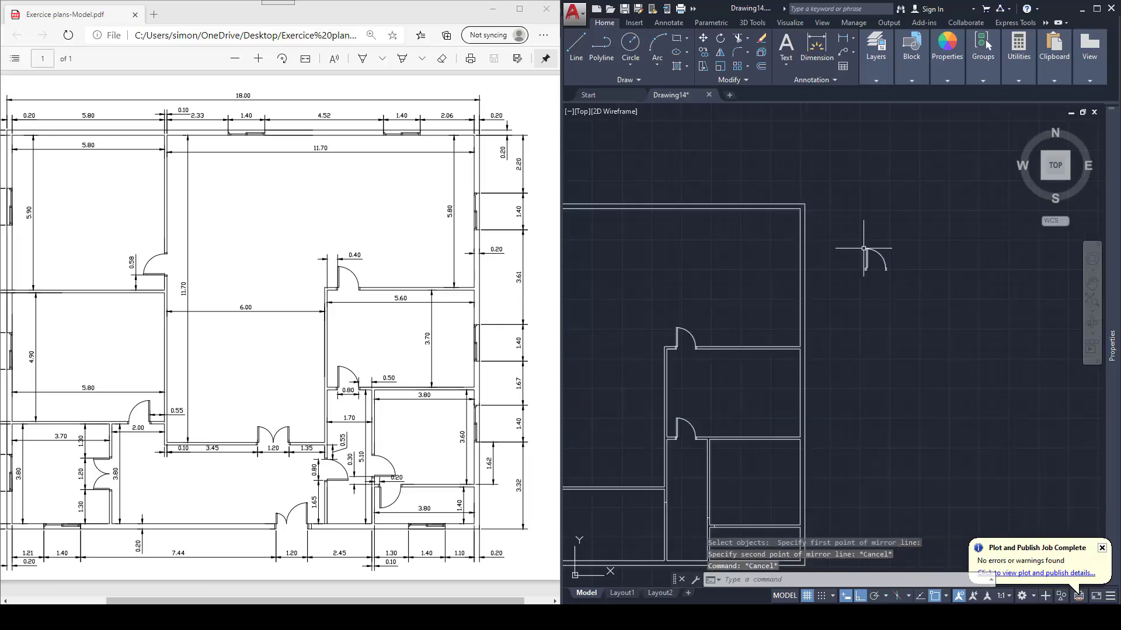
pyautogui.write('m')
pyautogui.press('Return')
pyautogui.click(869, 262)
pyautogui.press('Return')
pyautogui.click(858, 233)
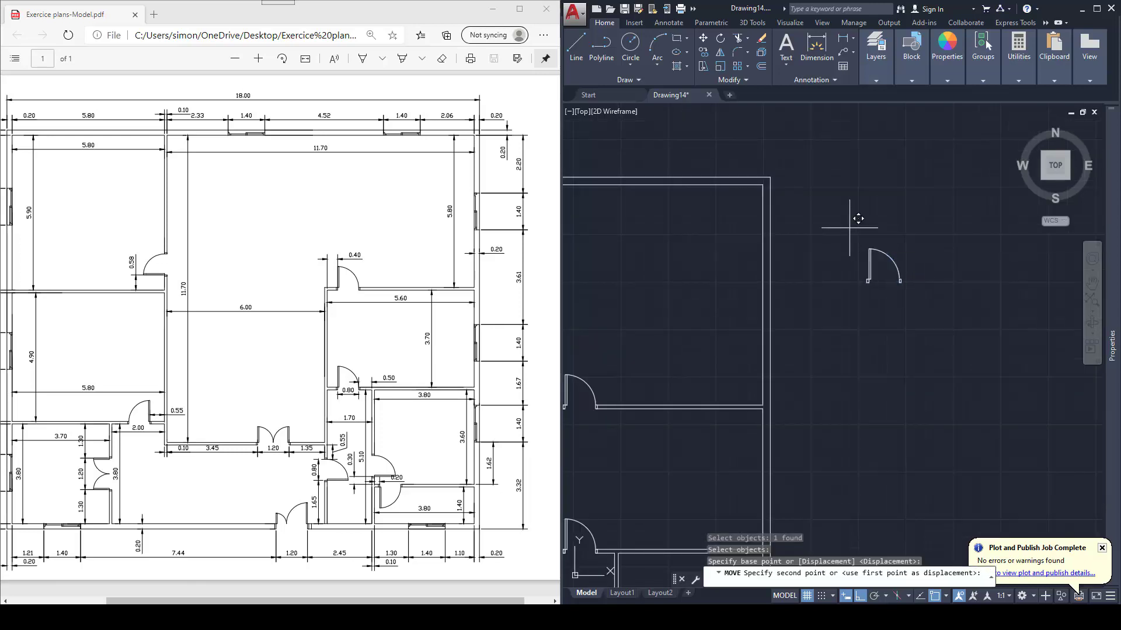
pyautogui.click(857, 313)
pyautogui.press('Escape')
pyautogui.press('Escape')
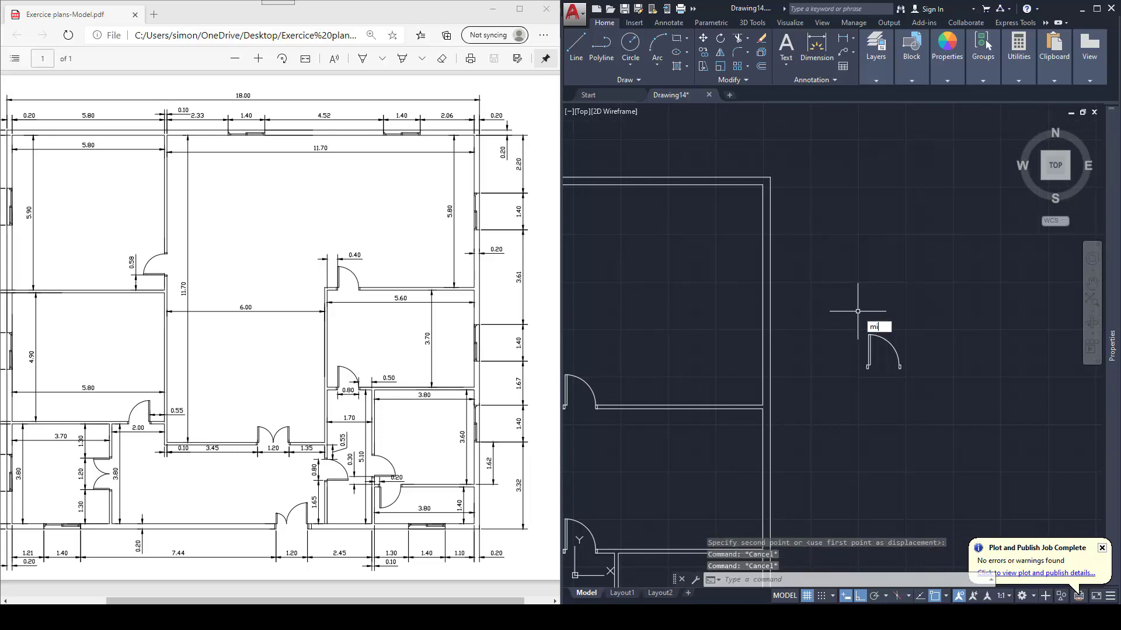
# Step: Mirror the spare door about a vertical line beside its hinge side, keeping the original
pyautogui.write('mi')
pyautogui.press('Return')
pyautogui.click(899, 366)
pyautogui.press('Return')
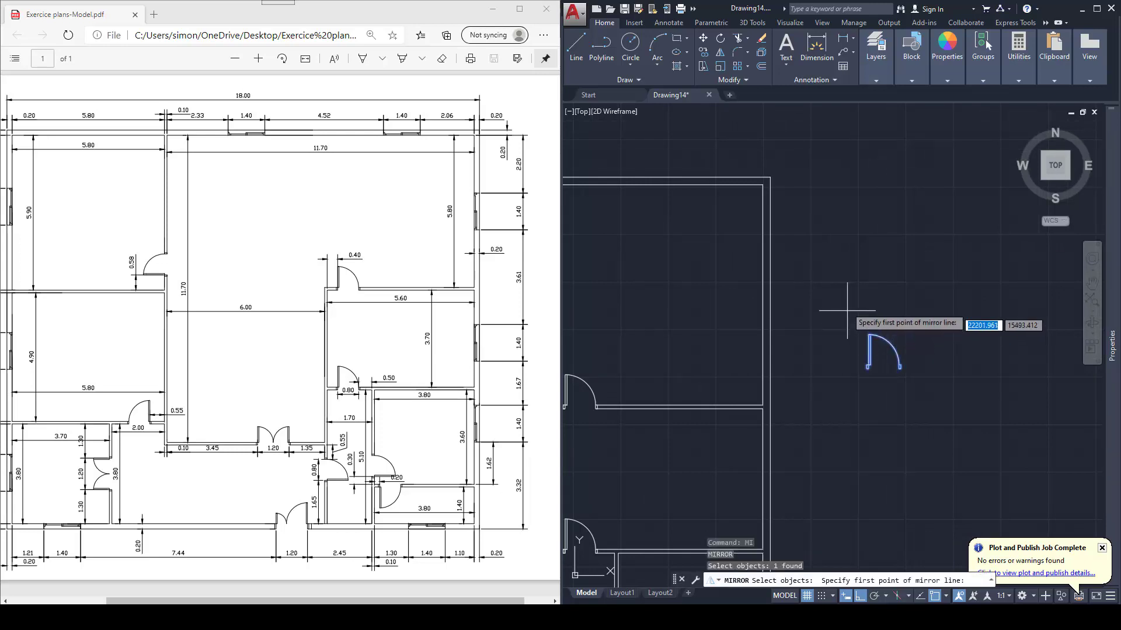
pyautogui.click(846, 323)
pyautogui.click(846, 394)
pyautogui.press('Return')
pyautogui.moveTo(845, 363); pyautogui.dragTo(890, 280, button='middle')
pyautogui.press('Escape')
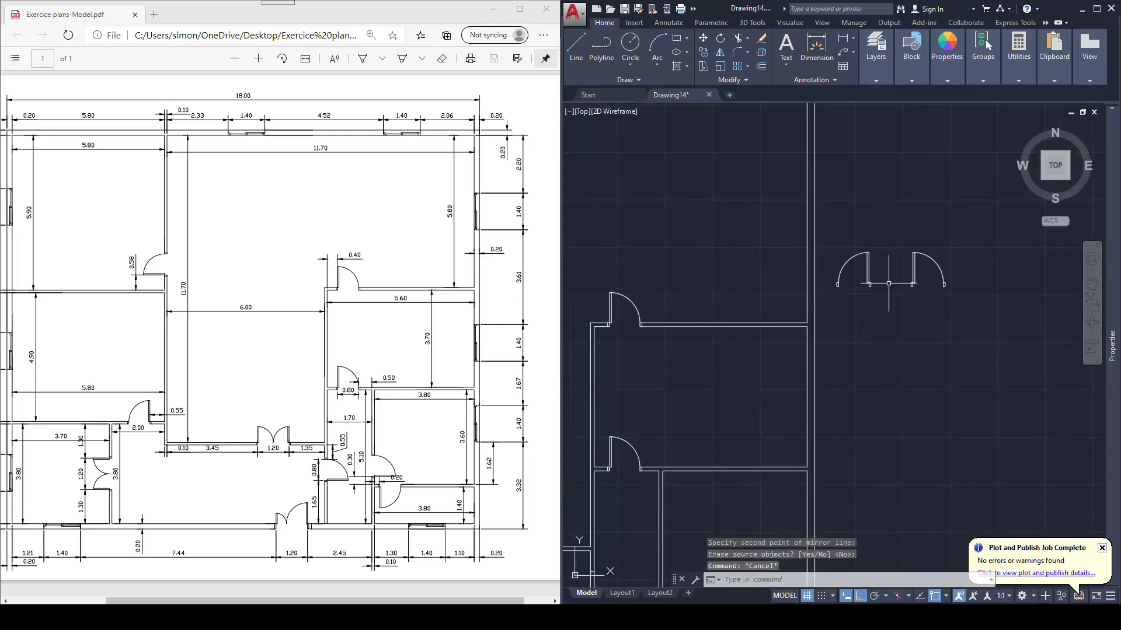
# Step: Move the mirrored door by its hinge-side jamb to the marked position in the 5.80 by 4.90 room's bottom wall, with Ortho off
pyautogui.write('m')
pyautogui.press('Return')
pyautogui.click(867, 272)
pyautogui.press('Return')
pyautogui.scroll(2, 870, 286)
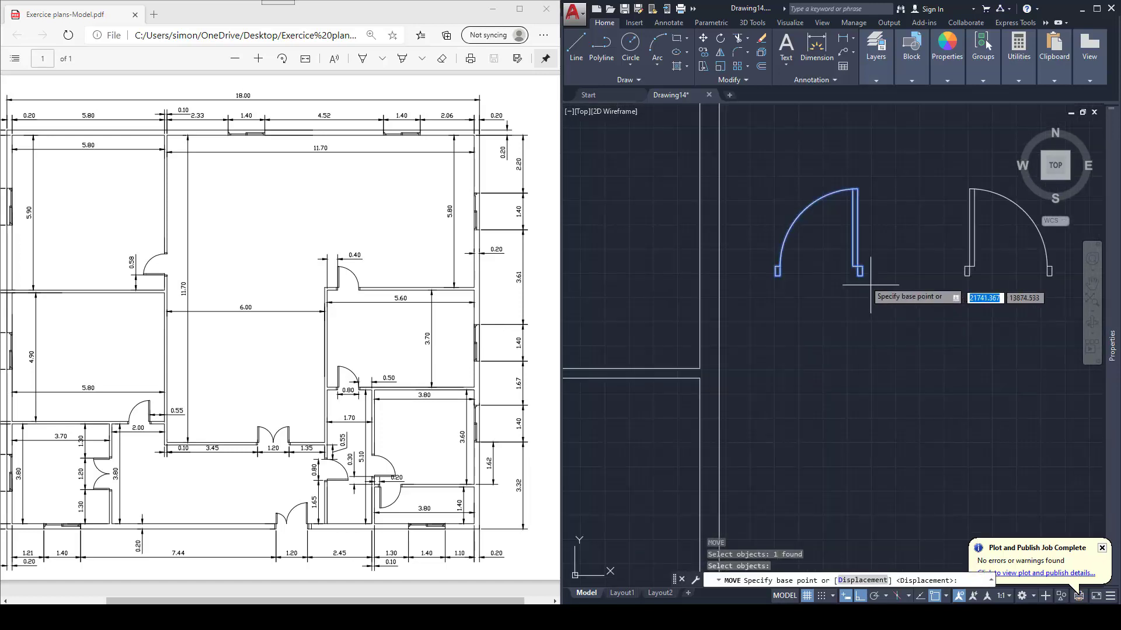
pyautogui.click(870, 286)
pyautogui.scroll(-4, 875, 327)
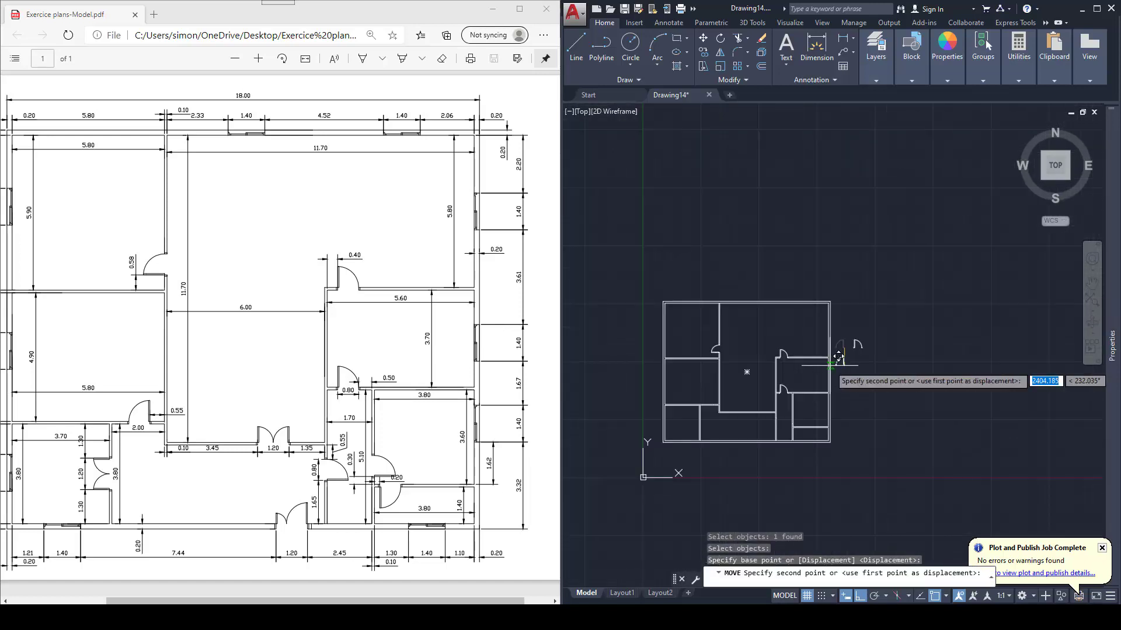
pyautogui.scroll(2, 858, 303)
pyautogui.press('F8')
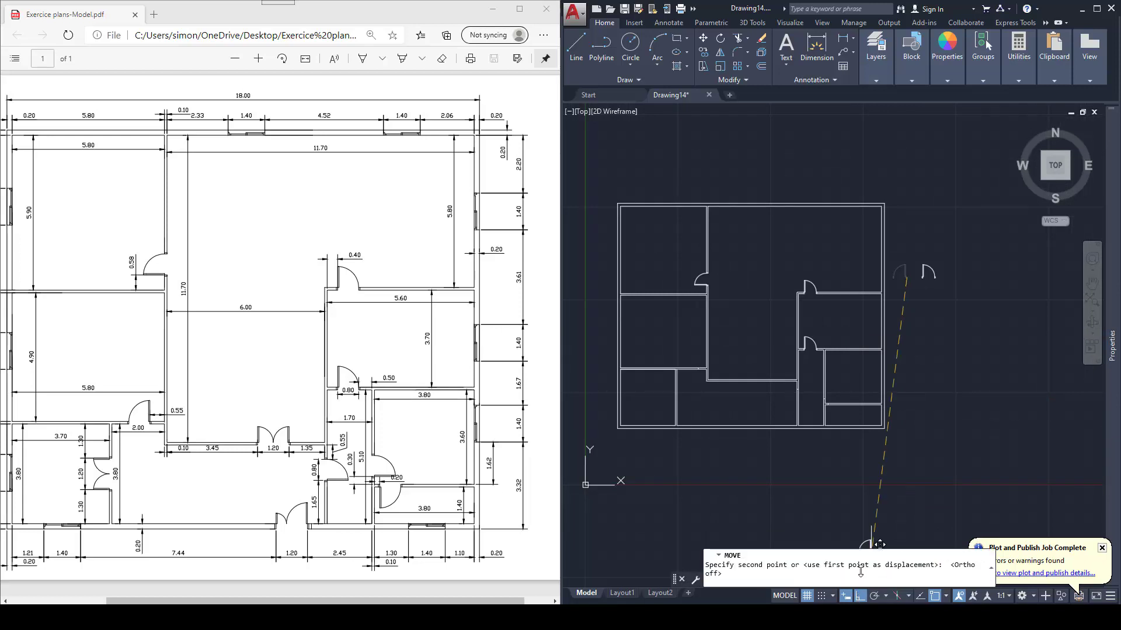
pyautogui.scroll(3, 713, 356)
pyautogui.scroll(1, 659, 368)
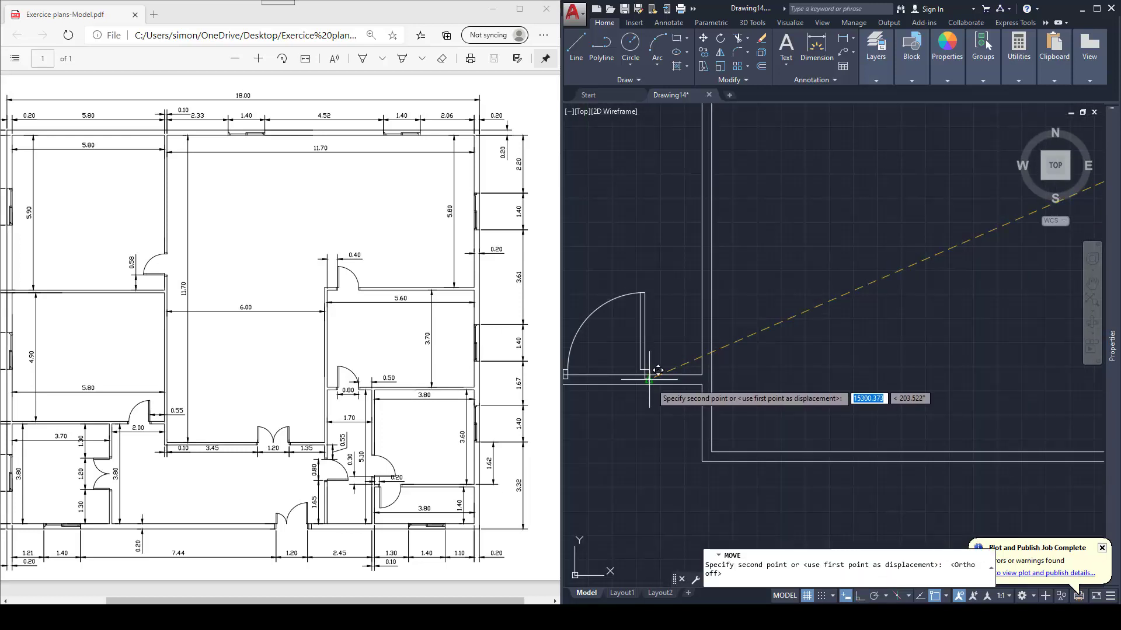
pyautogui.click(656, 369)
pyautogui.scroll(-3, 737, 361)
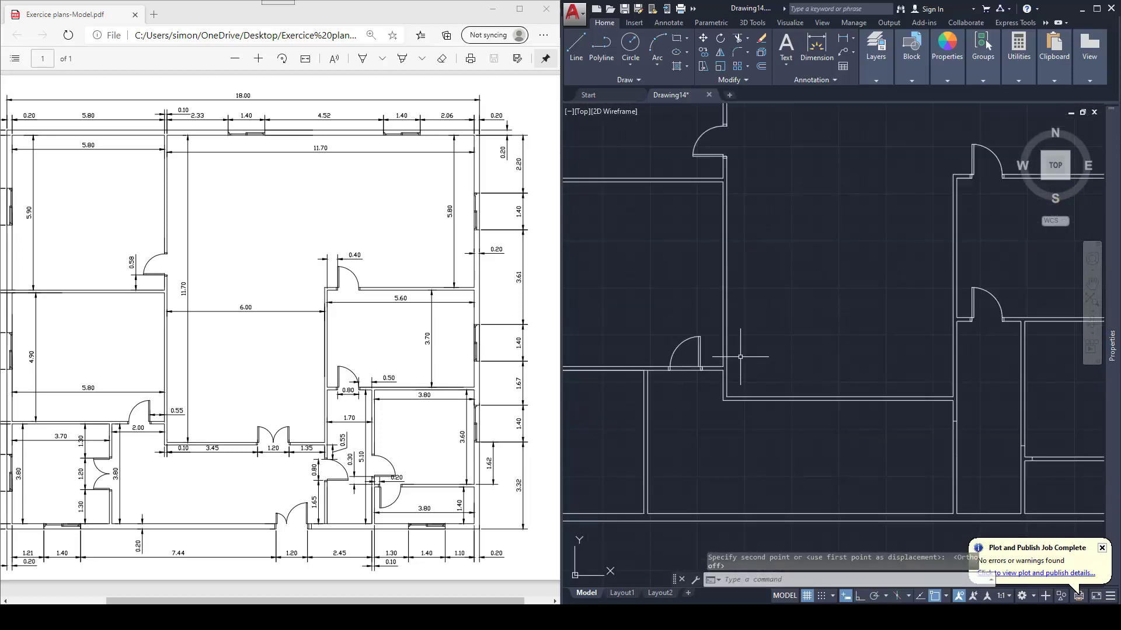
# Step: Copy the remaining spare door to an empty spot farther right, outside the plan
pyautogui.moveTo(850, 353); pyautogui.dragTo(784, 336, button='middle')
pyautogui.moveTo(902, 383); pyautogui.dragTo(790, 329, button='middle')
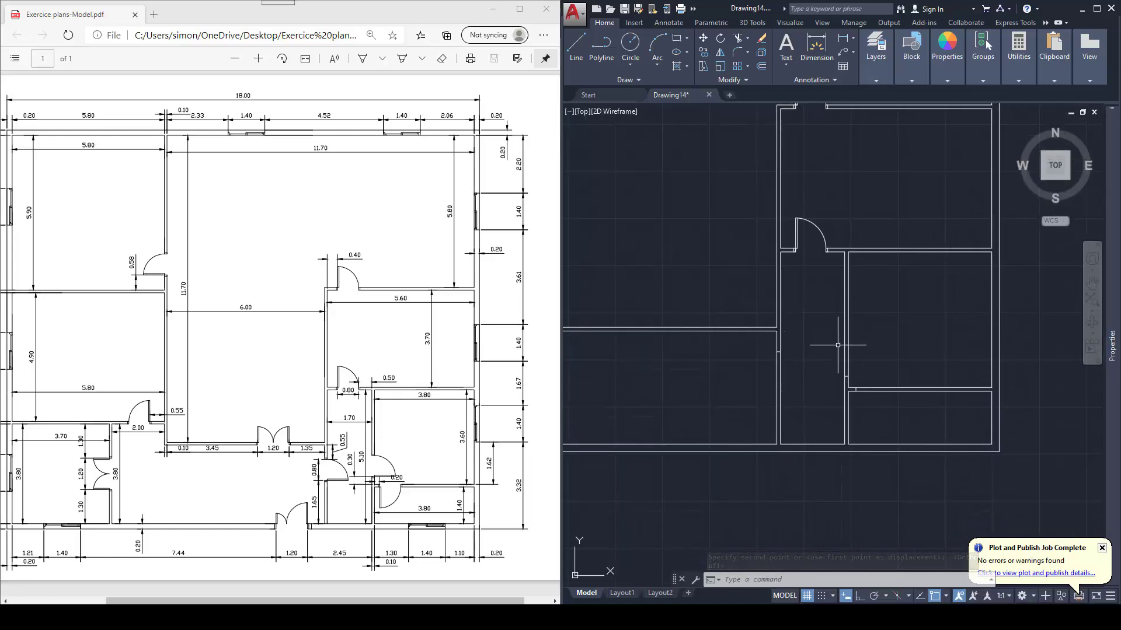
pyautogui.scroll(-4, 888, 312)
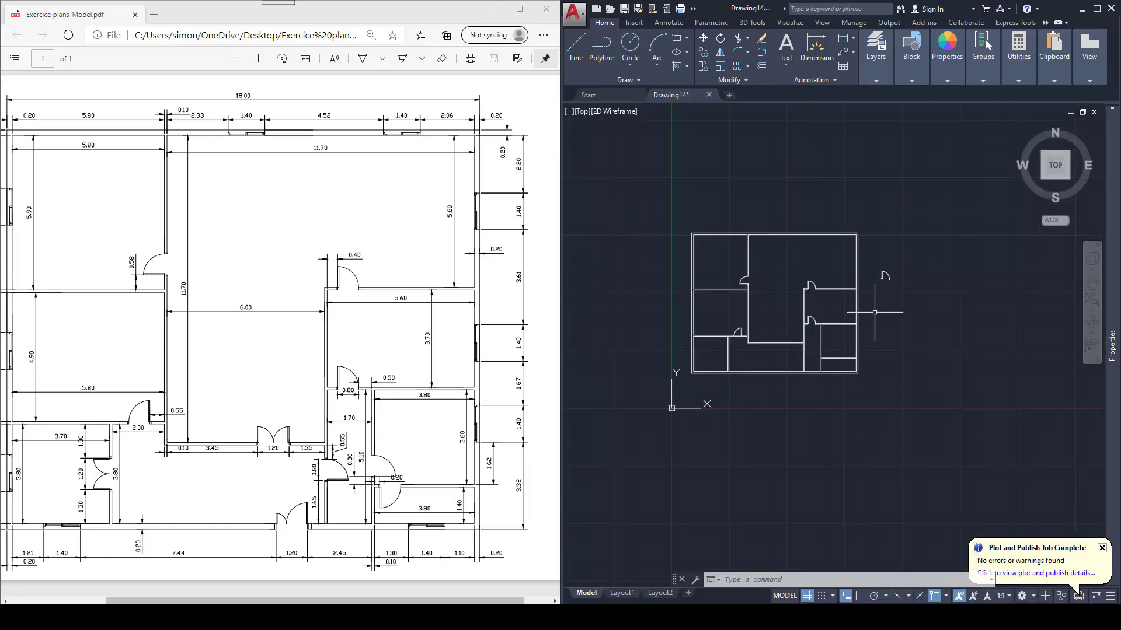
pyautogui.scroll(3, 863, 263)
pyautogui.press('Escape')
pyautogui.press('Escape')
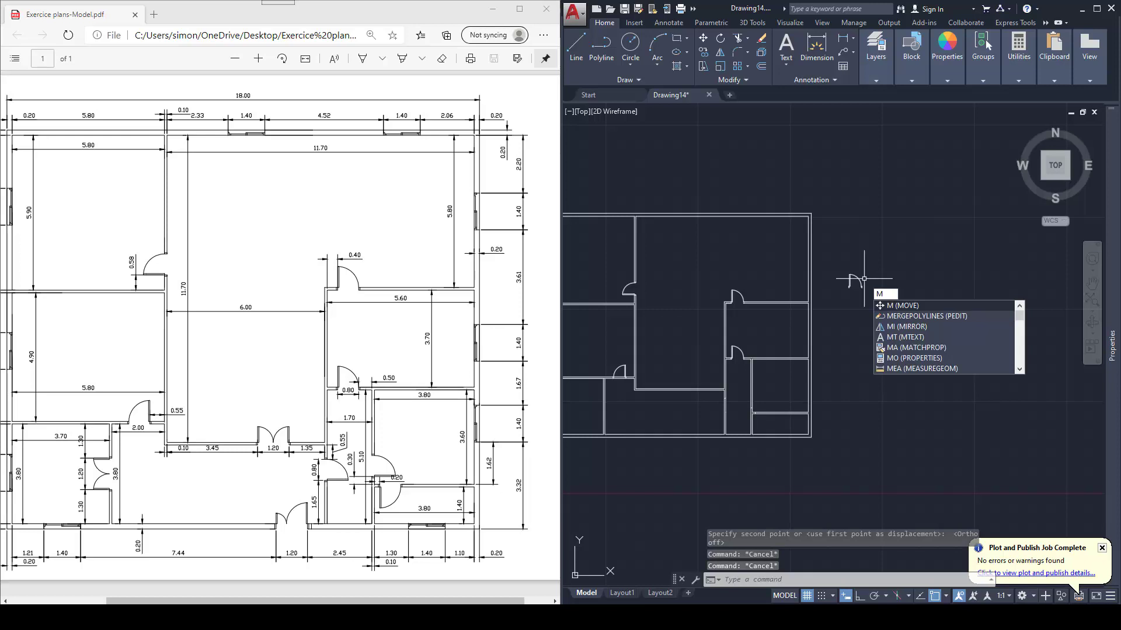
pyautogui.press('Escape')
pyautogui.write('co')
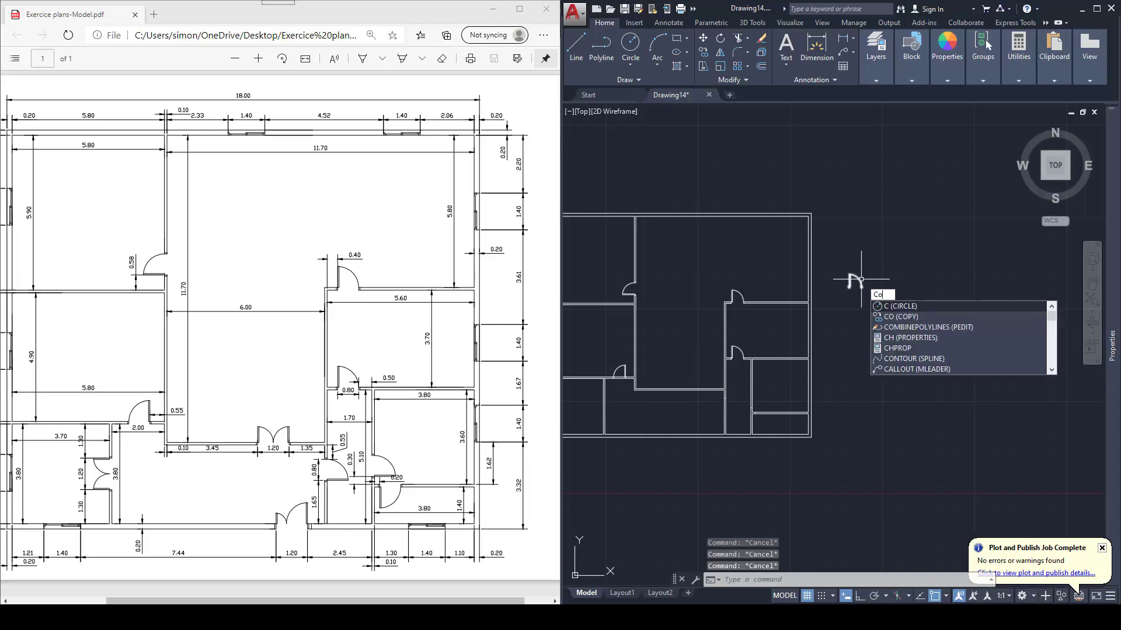
pyautogui.press('space')
pyautogui.click(841, 261)
pyautogui.click(875, 313)
pyautogui.press('space')
pyautogui.click(862, 316)
pyautogui.click(936, 313)
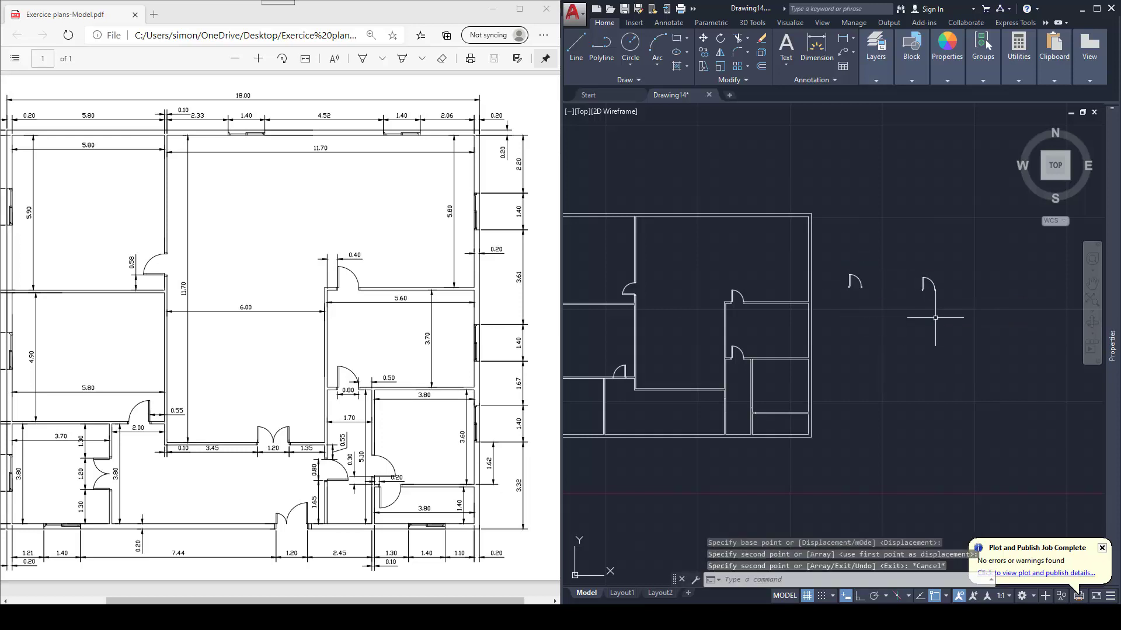
pyautogui.press('Escape')
# Step: Rotate the copied spare door by 90 degrees about its hinge-side jamb
pyautogui.write('ro')
pyautogui.press('space')
pyautogui.click(914, 260)
pyautogui.click(953, 314)
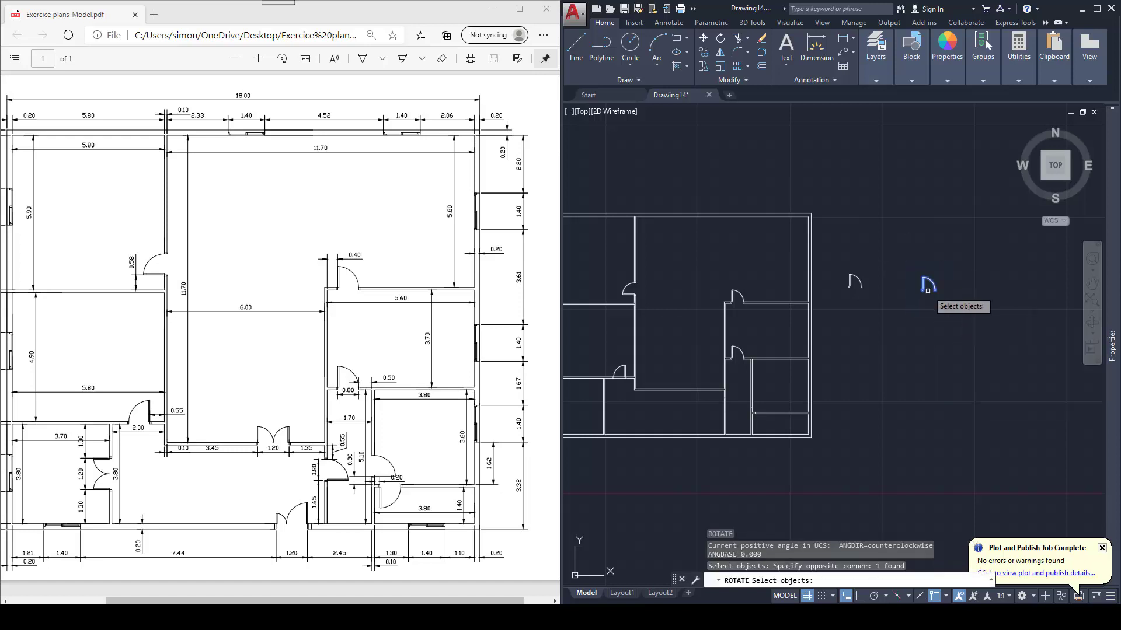
pyautogui.scroll(2, 926, 291)
pyautogui.press('space')
pyautogui.click(914, 289)
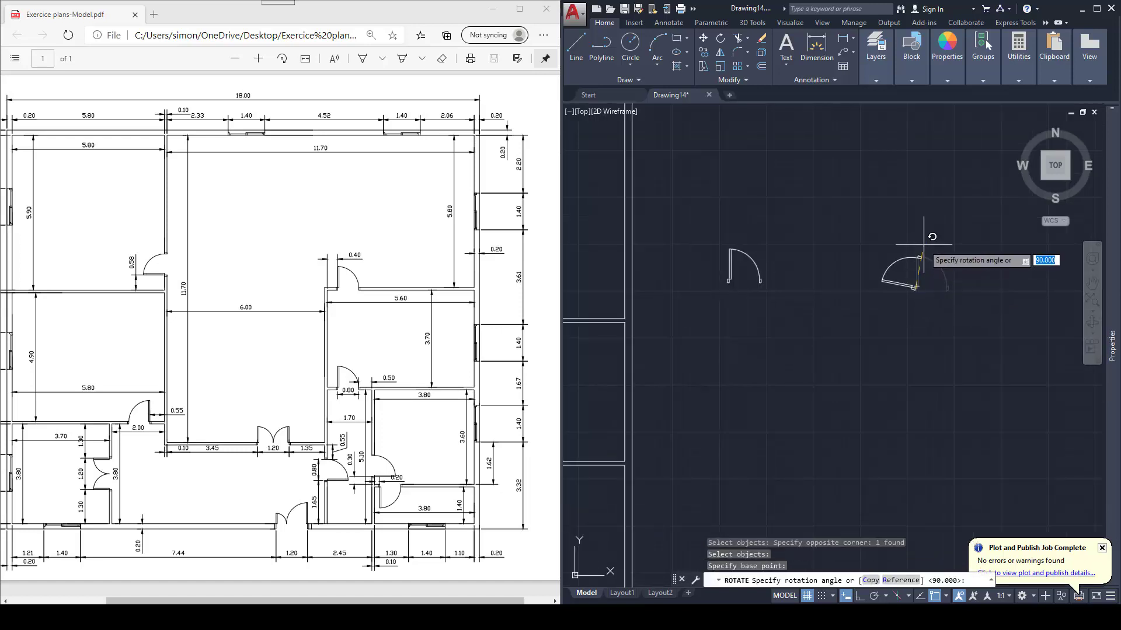
pyautogui.press('Return')
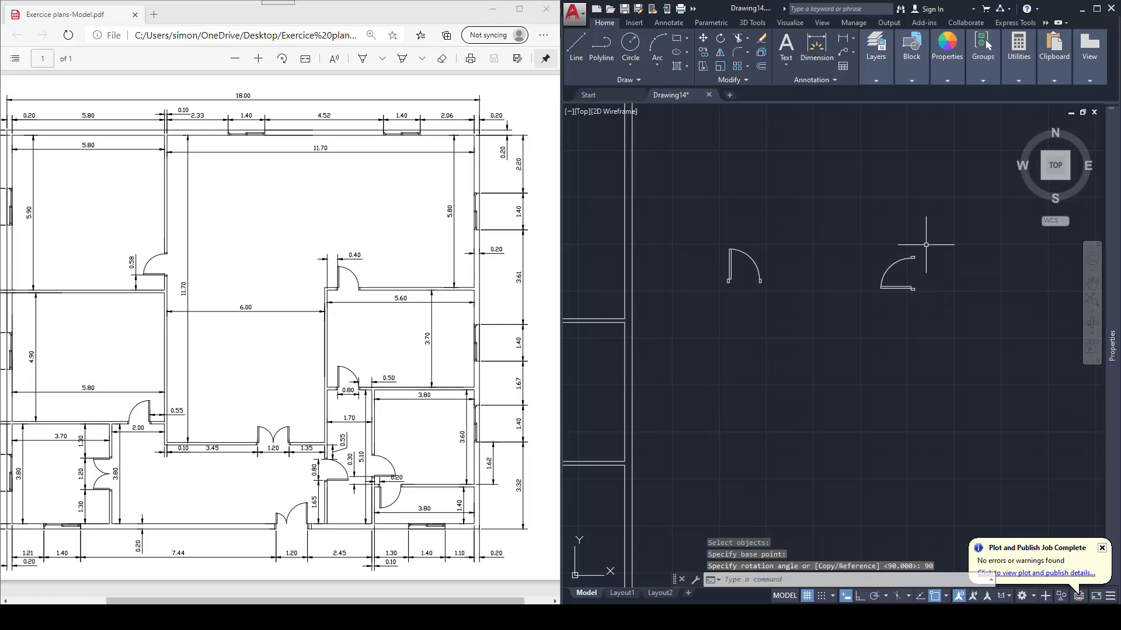
pyautogui.press('space')
pyautogui.press('Escape')
# Step: Mirror the rotated spare door about a vertical line beside its jambs with Ortho on, keeping the original
pyautogui.write('mi')
pyautogui.press('space')
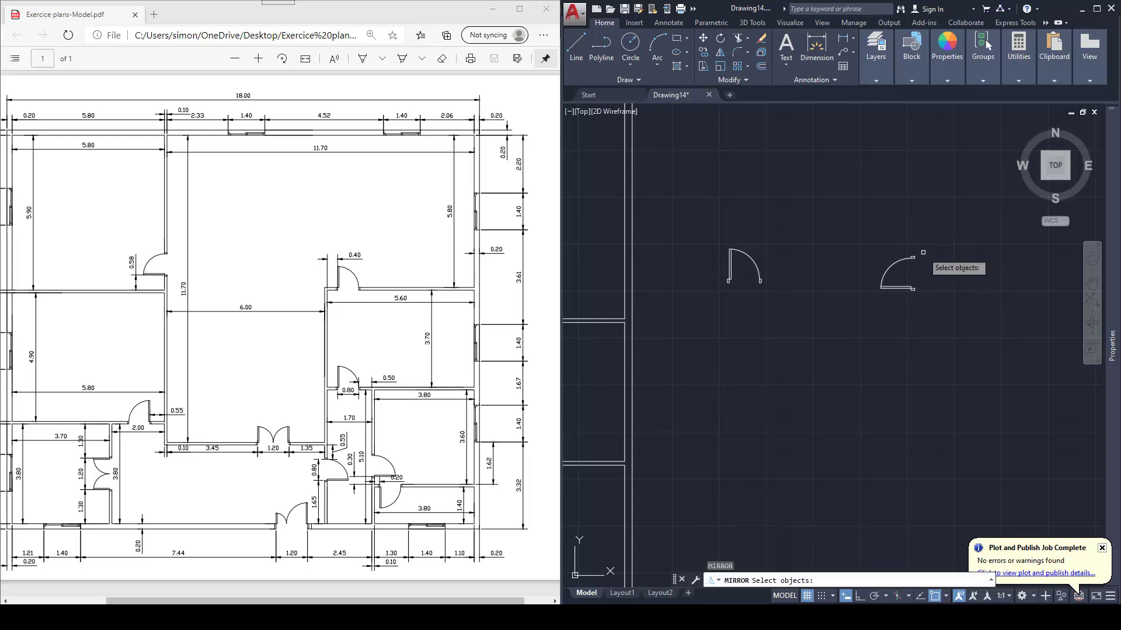
pyautogui.click(910, 260)
pyautogui.press('space')
pyautogui.click(930, 242)
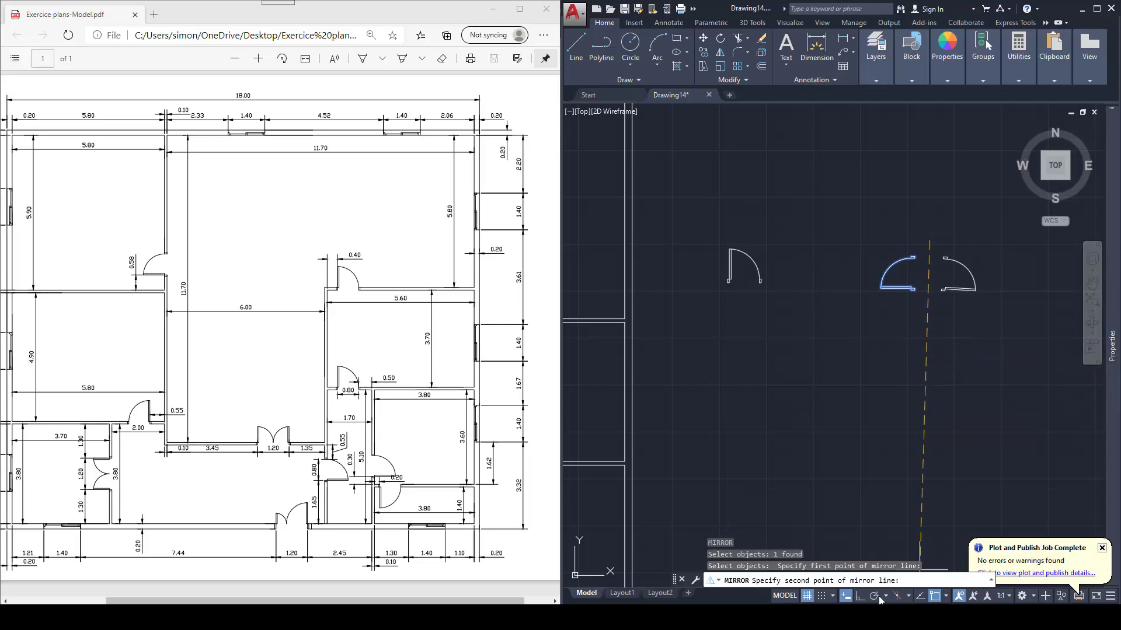
pyautogui.click(917, 370)
pyautogui.press('Escape')
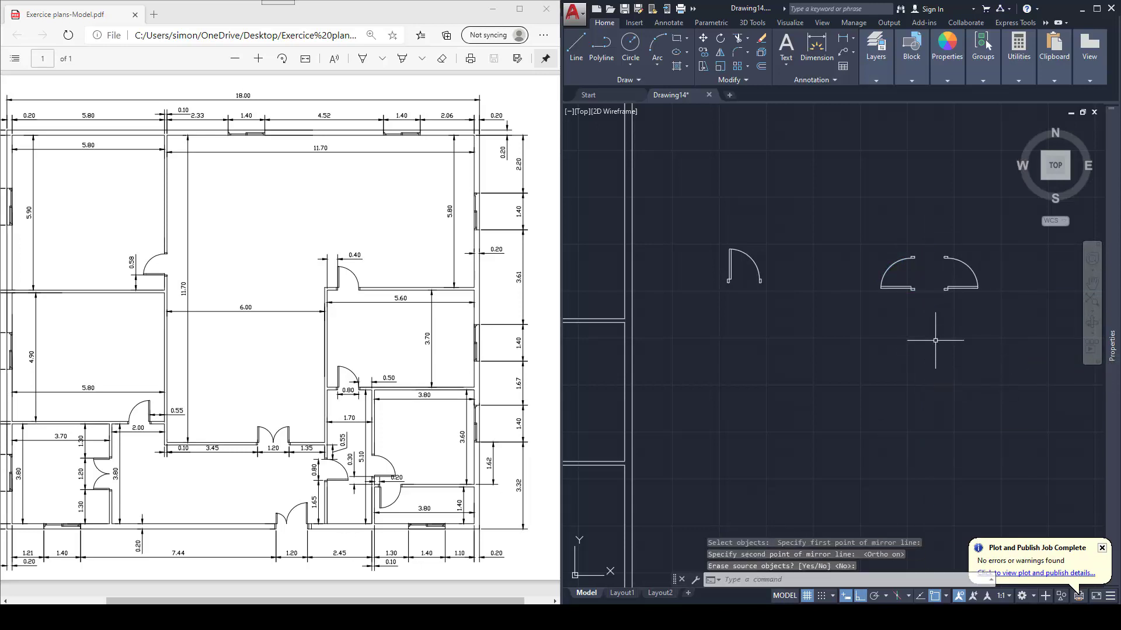
pyautogui.moveTo(964, 329); pyautogui.dragTo(965, 308, button='middle')
pyautogui.write('m')
pyautogui.press('Return')
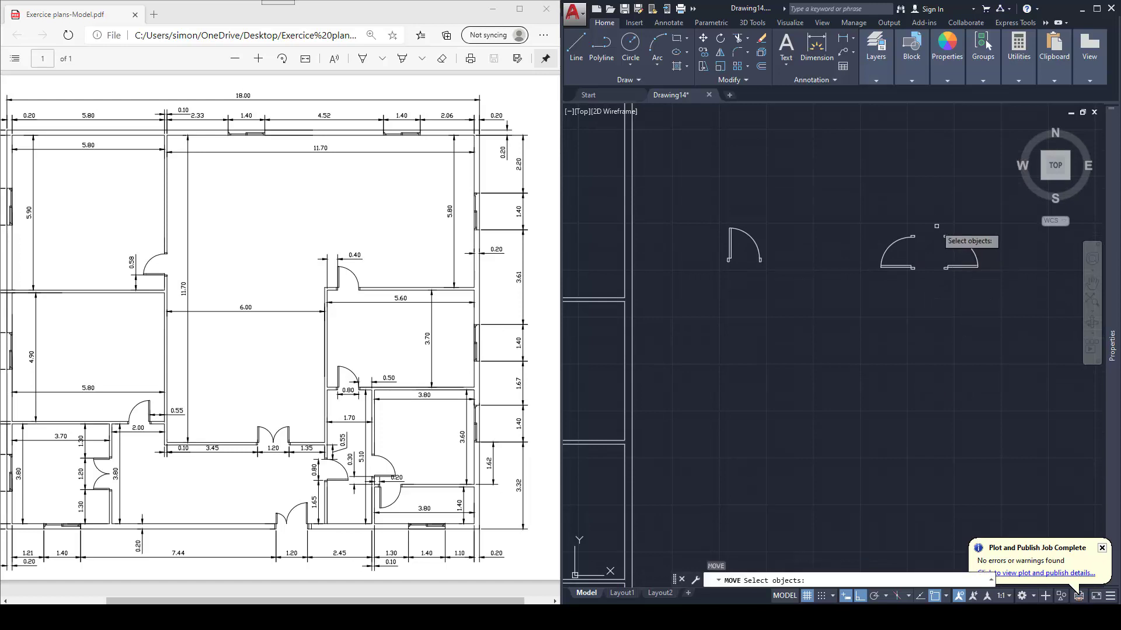
pyautogui.press('Escape')
# Step: Copy the right-hand mirrored door by its lower jamb to the marked position in the 3.80 by 3.60 room's left wall, with Ortho off
pyautogui.write('ct o')
pyautogui.press('Return')
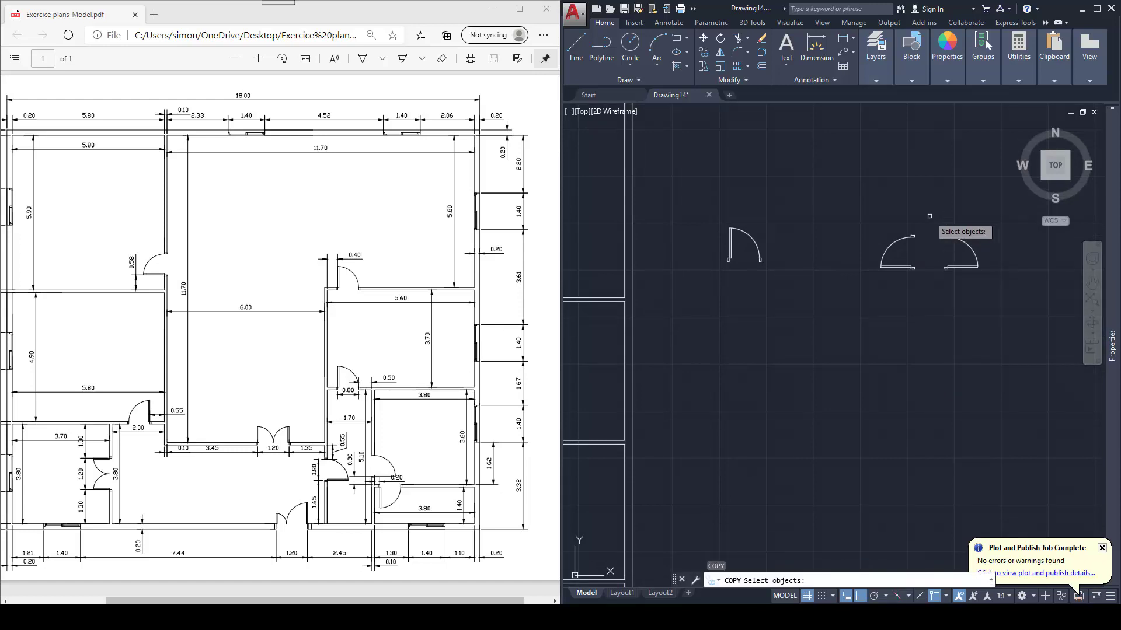
pyautogui.click(929, 216)
pyautogui.click(1000, 293)
pyautogui.scroll(5, 937, 259)
pyautogui.press('Return')
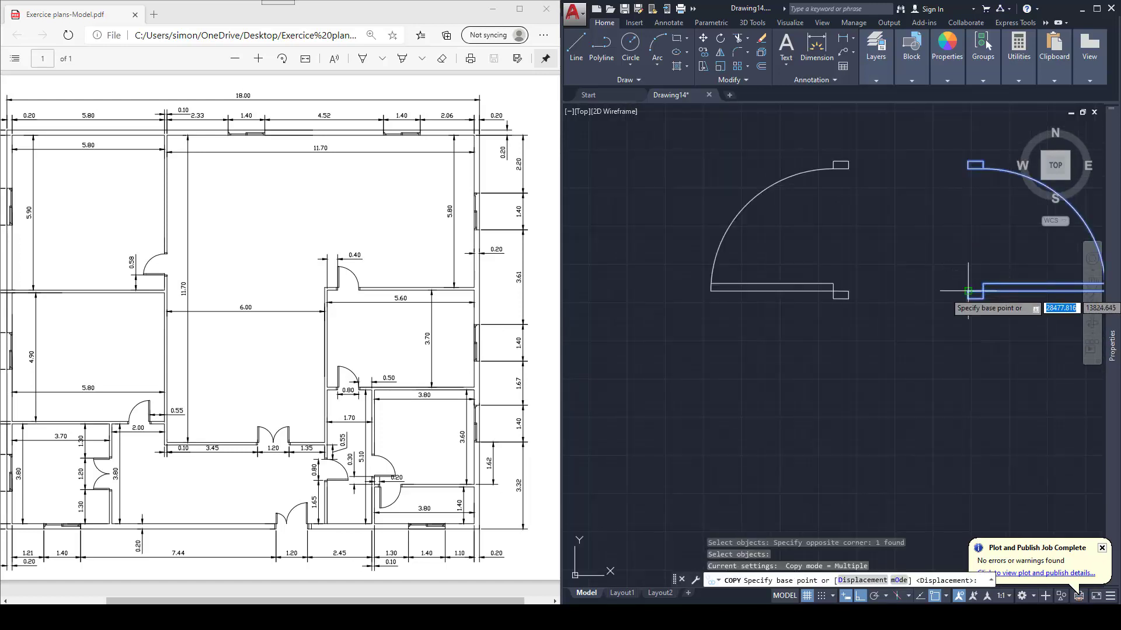
pyautogui.click(967, 291)
pyautogui.scroll(-8, 960, 301)
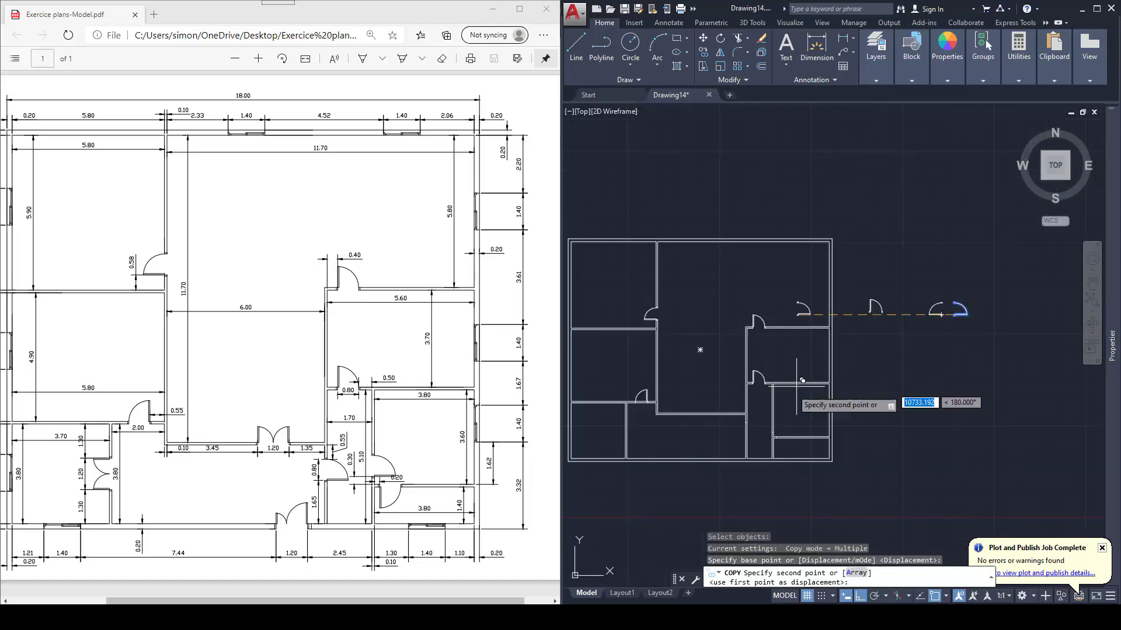
pyautogui.click(858, 596)
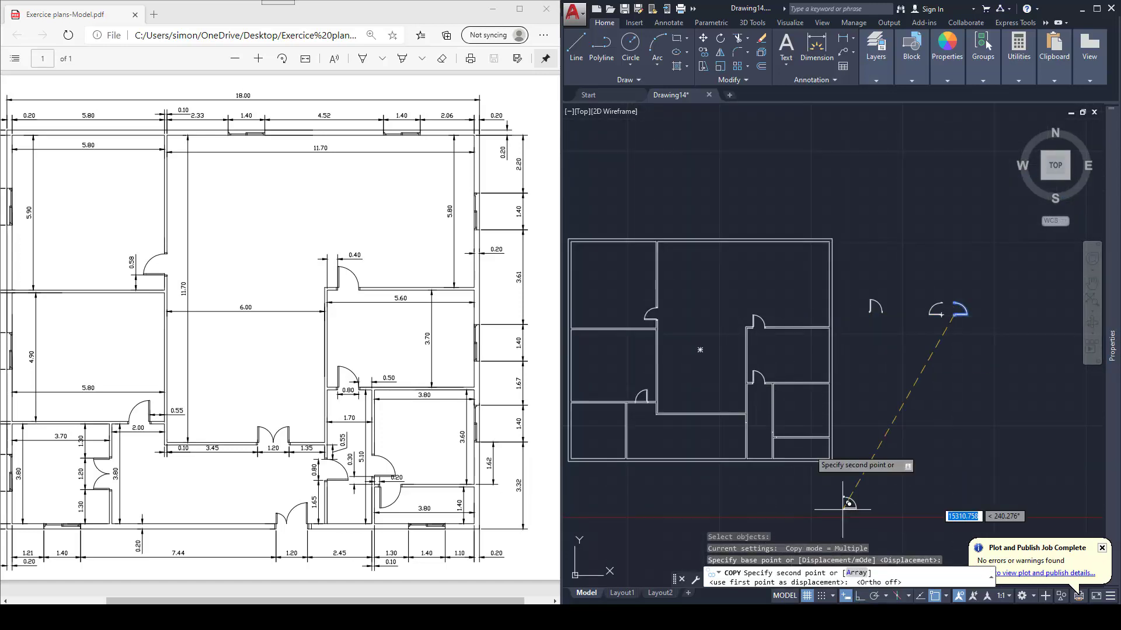
pyautogui.scroll(6, 806, 443)
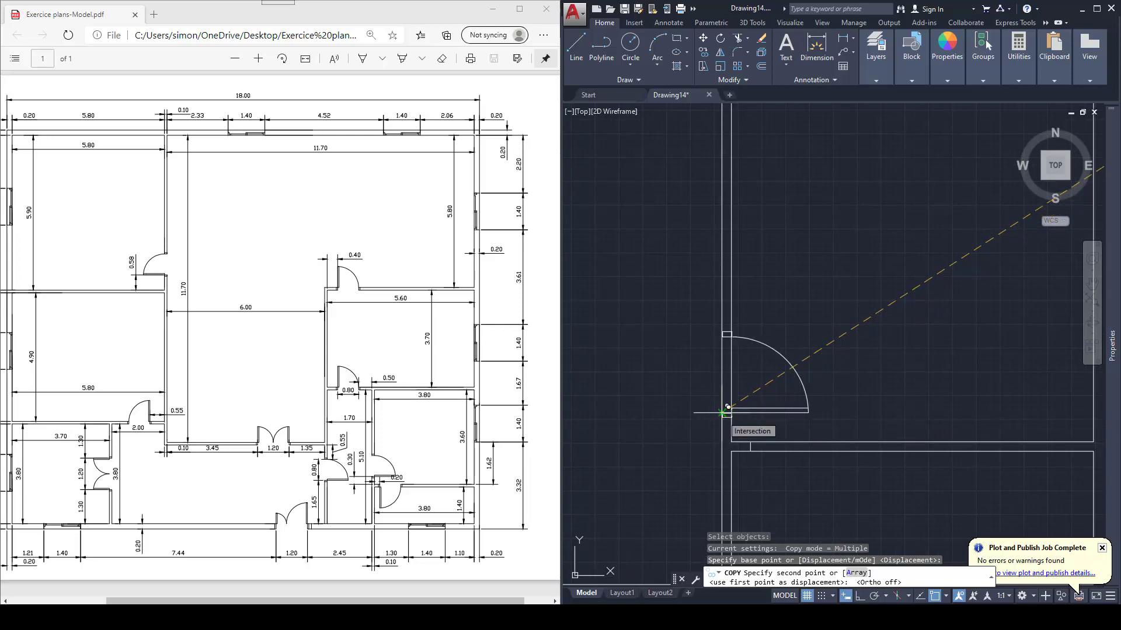
pyautogui.click(722, 413)
# Step: Place a second copy of the door freely inside the 6.00 wide central room and end the copying
pyautogui.scroll(-4, 817, 406)
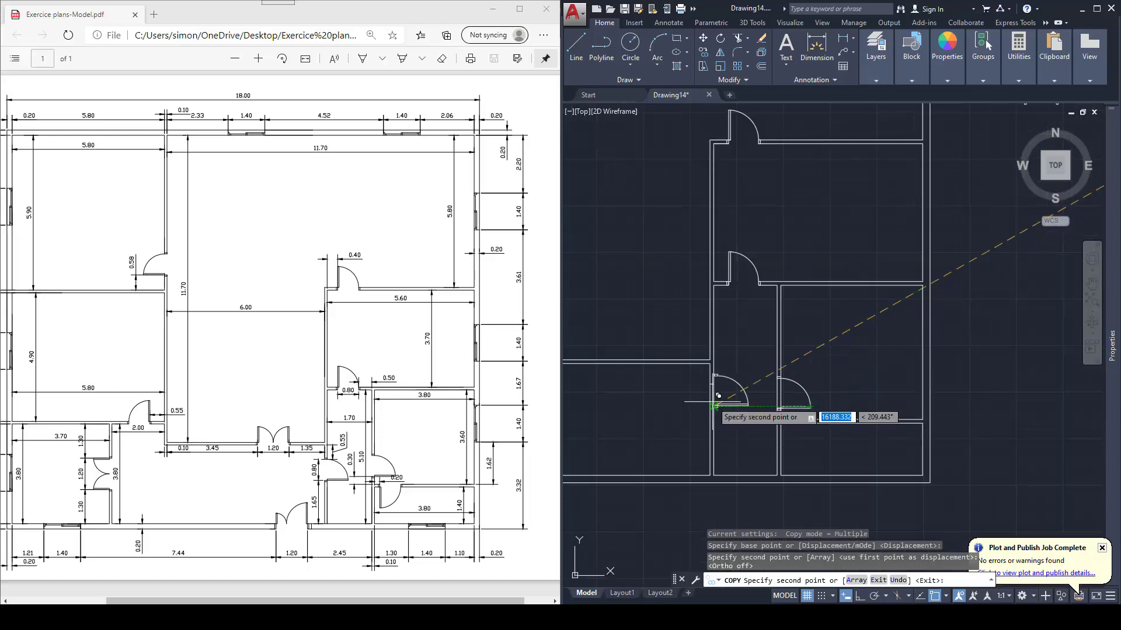
pyautogui.click(636, 308)
pyautogui.press('Escape')
pyautogui.press('Escape')
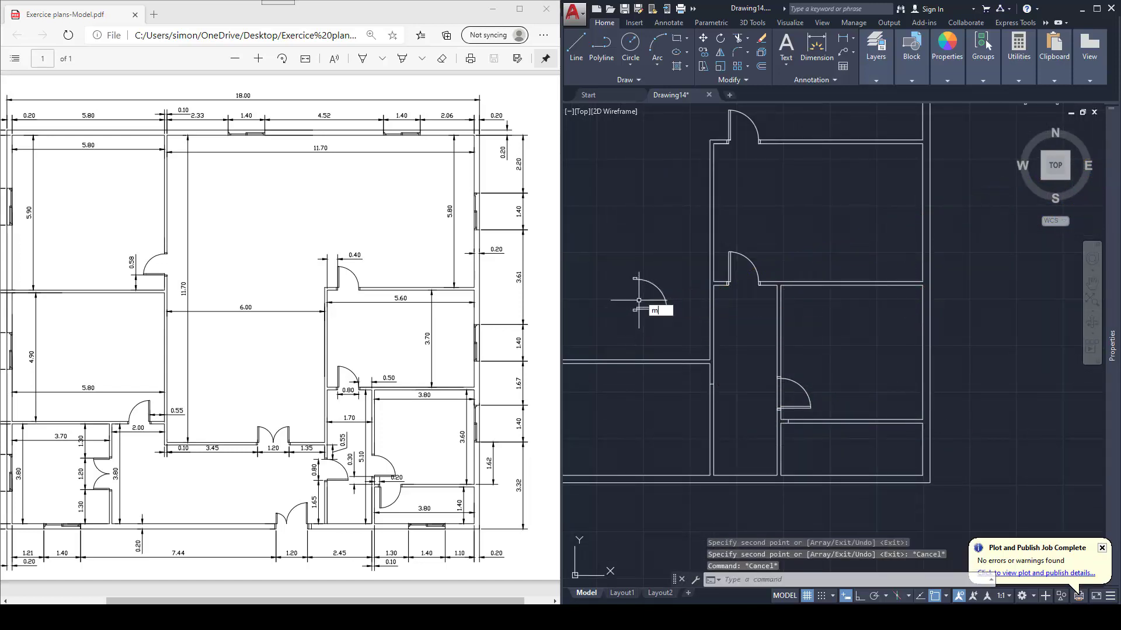
# Step: Move the loose door from the central room by its upper jamb to the marked position in the 1.70 wide corridor's left wall
pyautogui.write('m')
pyautogui.press('Return')
pyautogui.click(616, 262)
pyautogui.click(689, 325)
pyautogui.press('Return')
pyautogui.scroll(2, 644, 268)
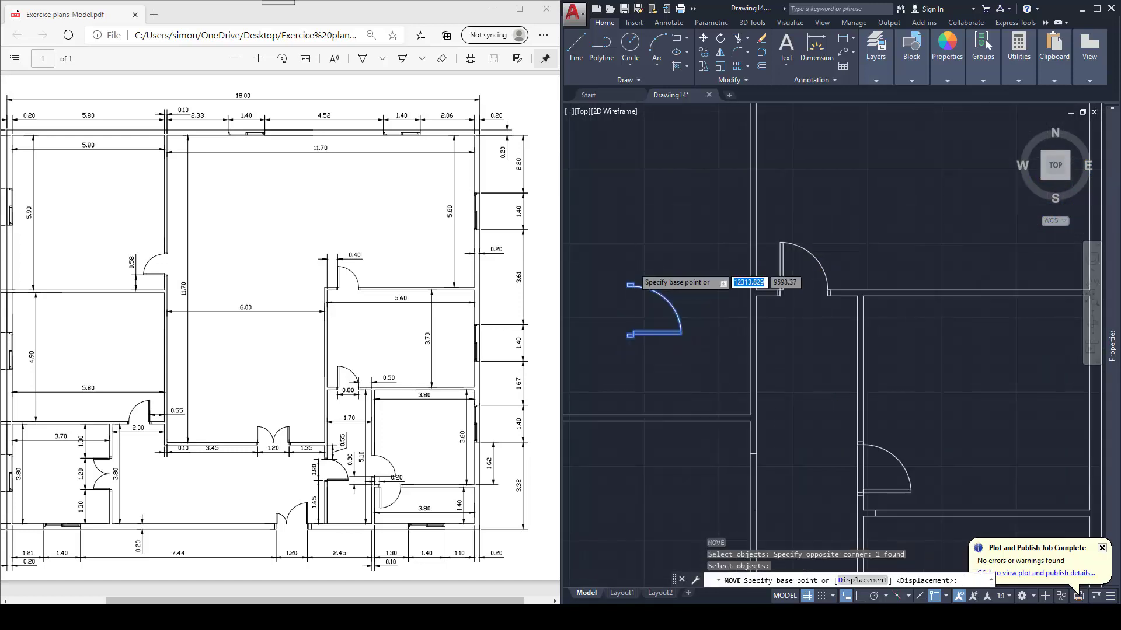
pyautogui.scroll(4, 636, 272)
pyautogui.click(626, 312)
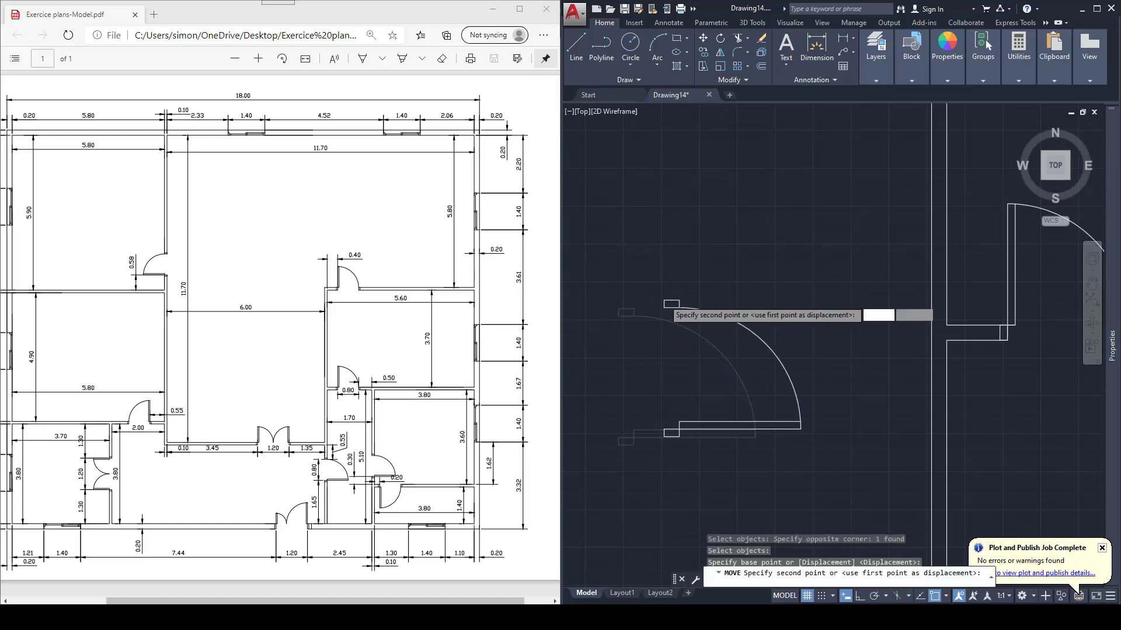
pyautogui.scroll(-3, 671, 305)
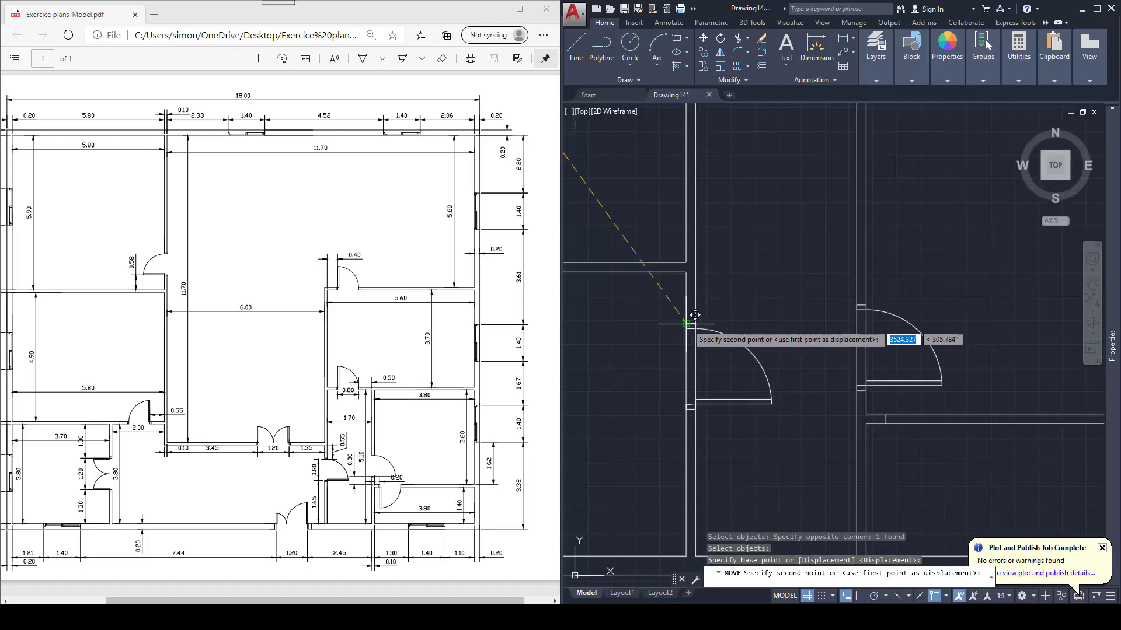
pyautogui.click(688, 322)
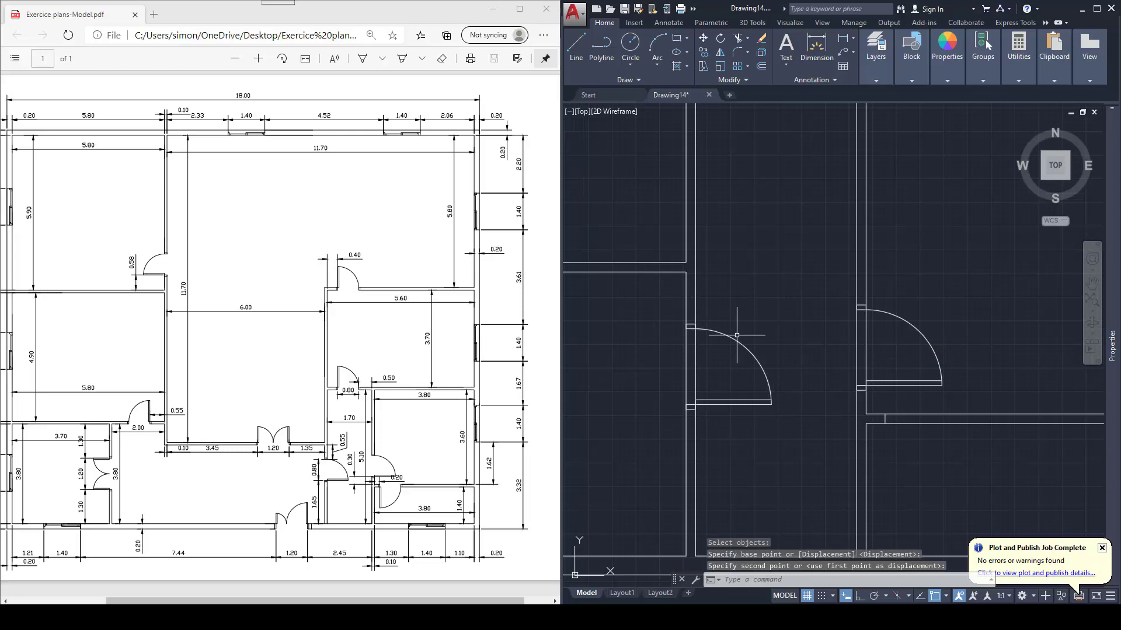
pyautogui.scroll(-2, 737, 335)
pyautogui.press('Escape')
pyautogui.press('Escape')
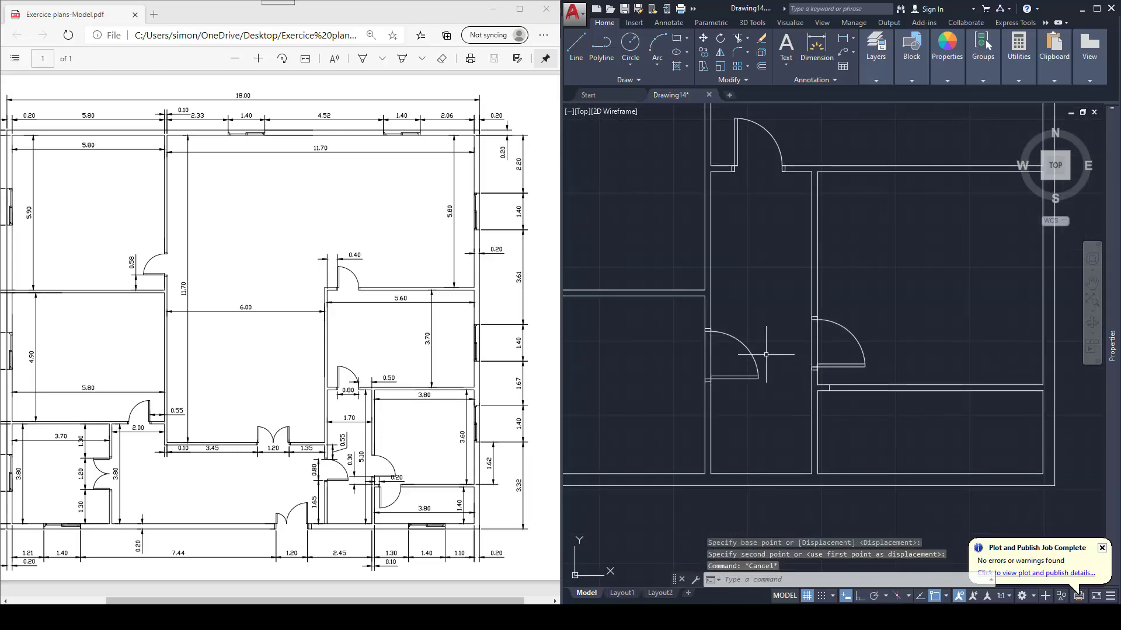
# Step: Trim the wall lines across the new door openings in the left walls of the 1.70 corridor and the 3.80 by 3.60 room
pyautogui.write('tr')
pyautogui.press('Return')
pyautogui.scroll(2, 719, 353)
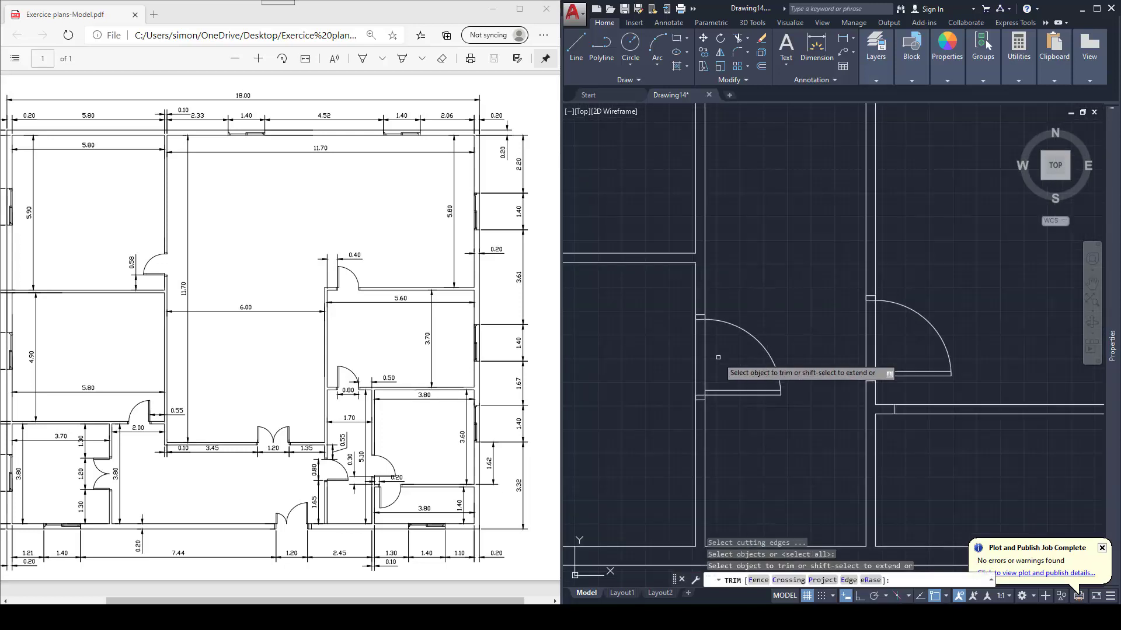
pyautogui.click(717, 357)
pyautogui.click(865, 344)
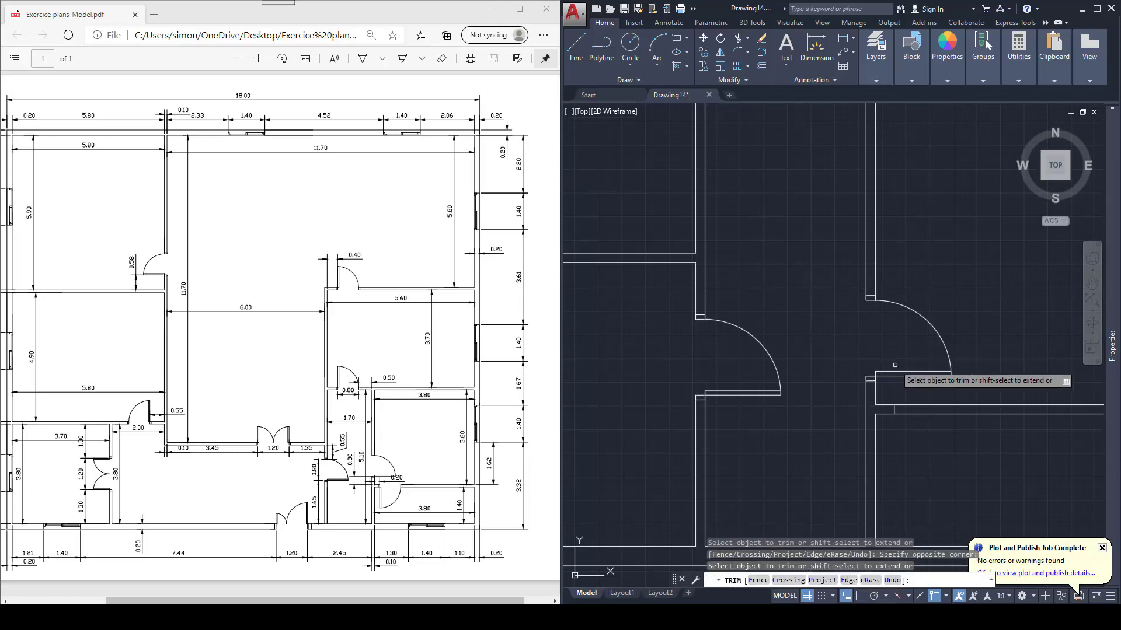
pyautogui.scroll(-8, 893, 373)
pyautogui.scroll(8, 804, 290)
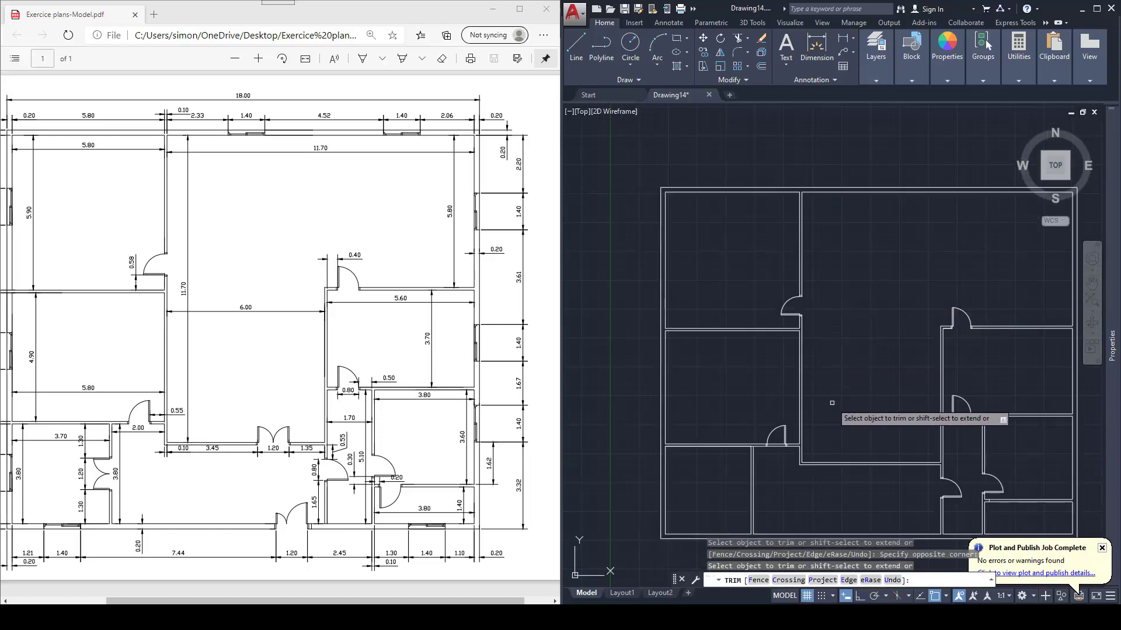
pyautogui.scroll(-6, 764, 378)
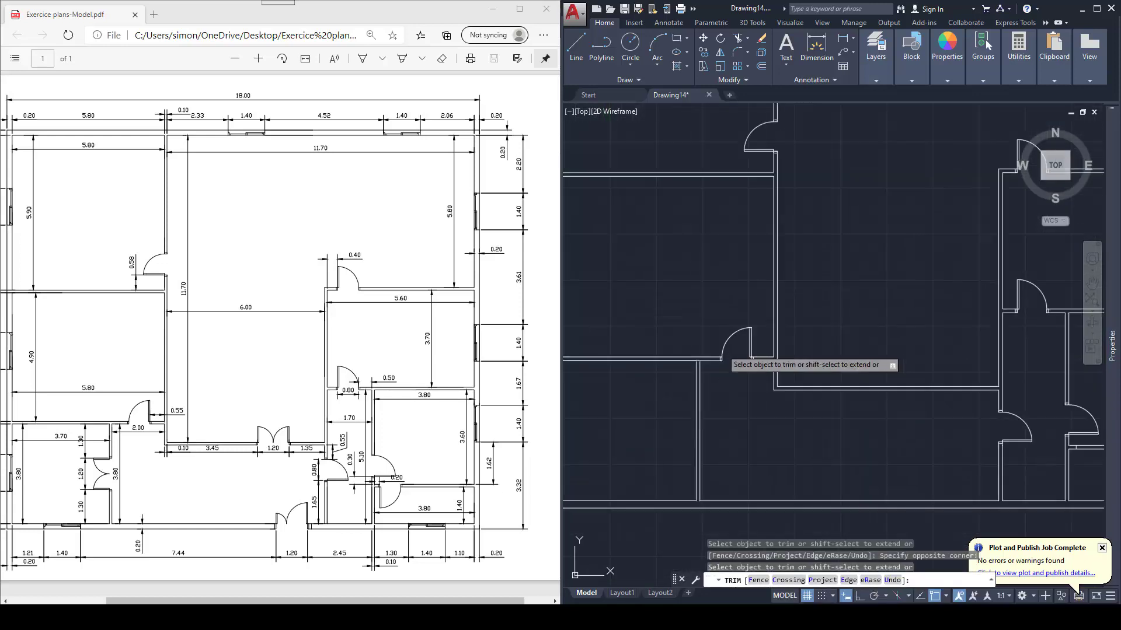
pyautogui.scroll(4, 826, 375)
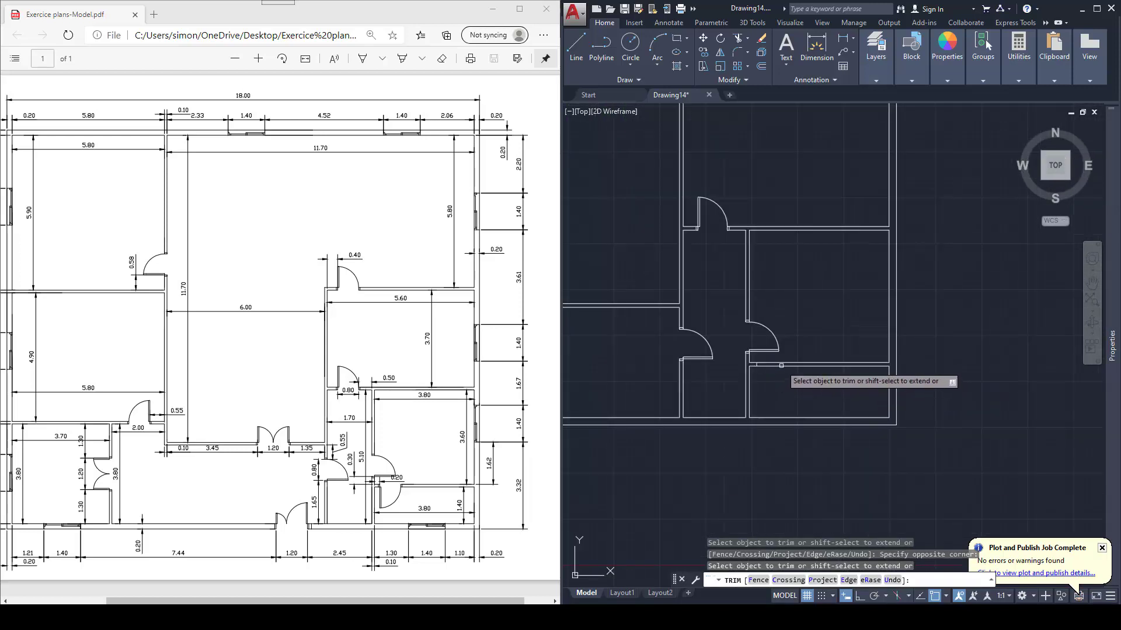
pyautogui.press('Escape')
# Step: Mirror the upright spare door outside the plan about a vertical line on its right with Ortho on, keeping the original
pyautogui.scroll(-2, 872, 304)
pyautogui.moveTo(872, 304); pyautogui.dragTo(817, 320, button='middle')
pyautogui.press('Escape')
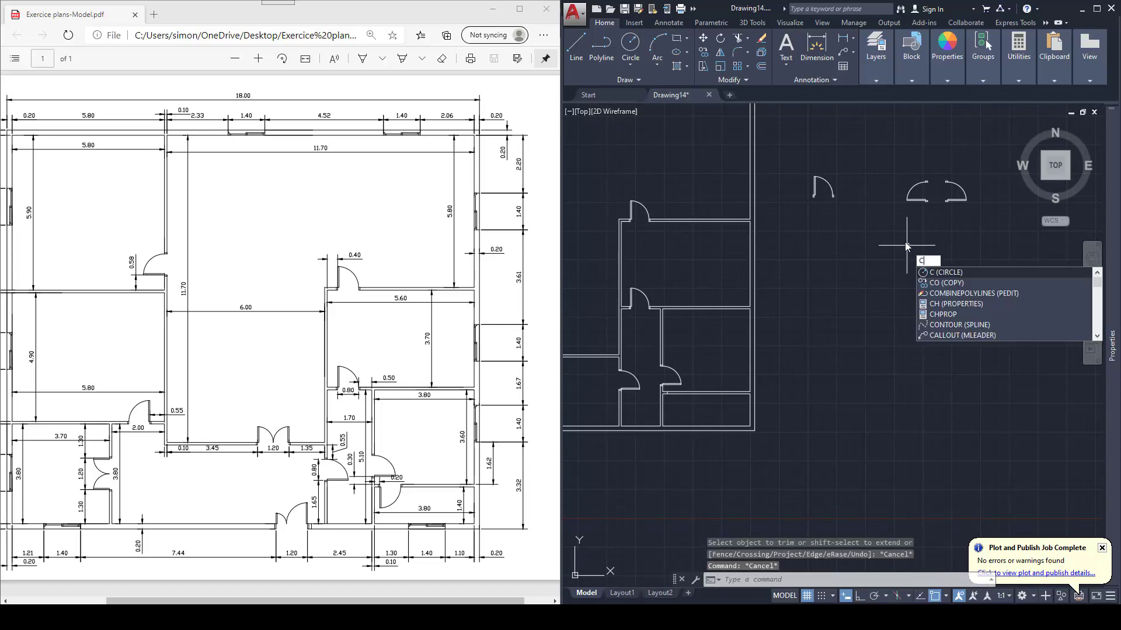
pyautogui.press('Escape')
pyautogui.press('Escape')
pyautogui.write('mi')
pyautogui.press('Return')
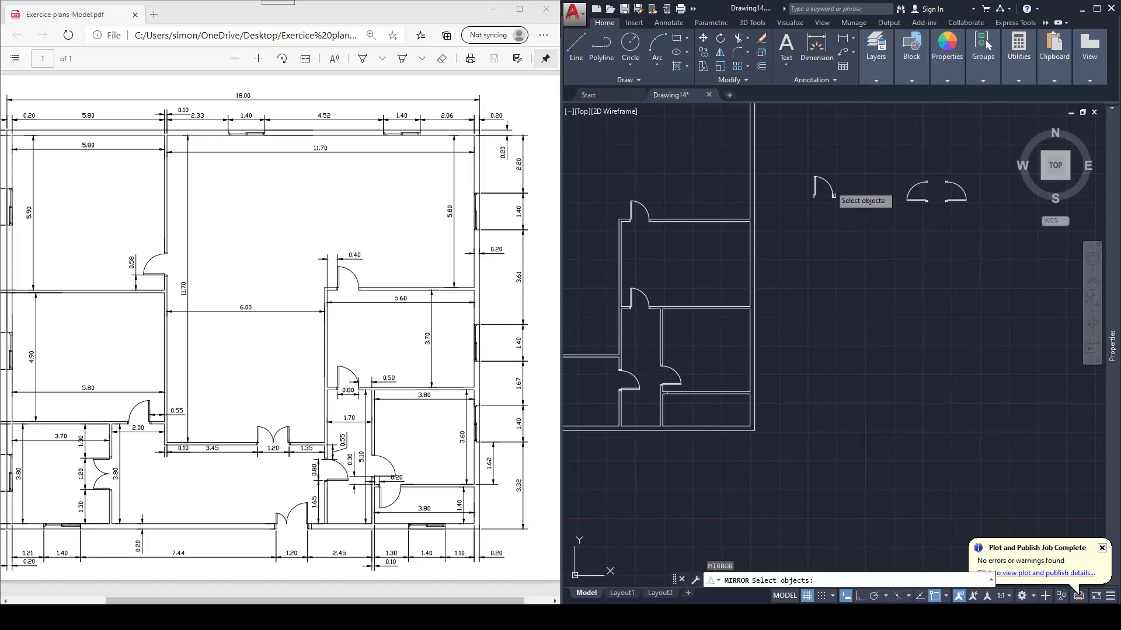
pyautogui.click(805, 155)
pyautogui.click(883, 248)
pyautogui.press('Return')
pyautogui.click(844, 161)
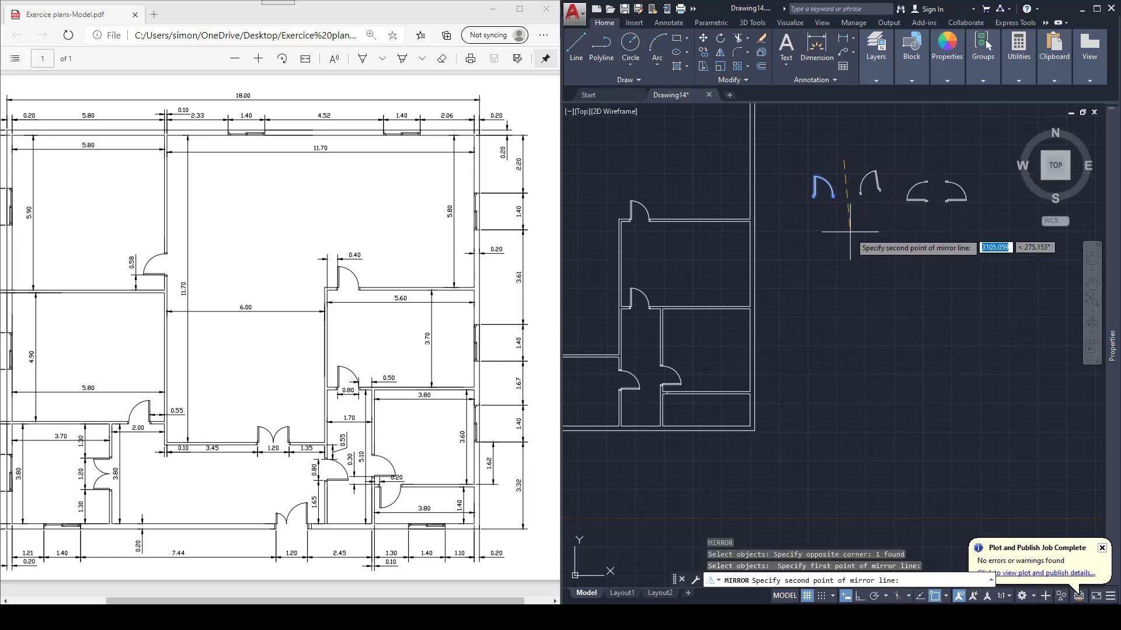
pyautogui.click(860, 594)
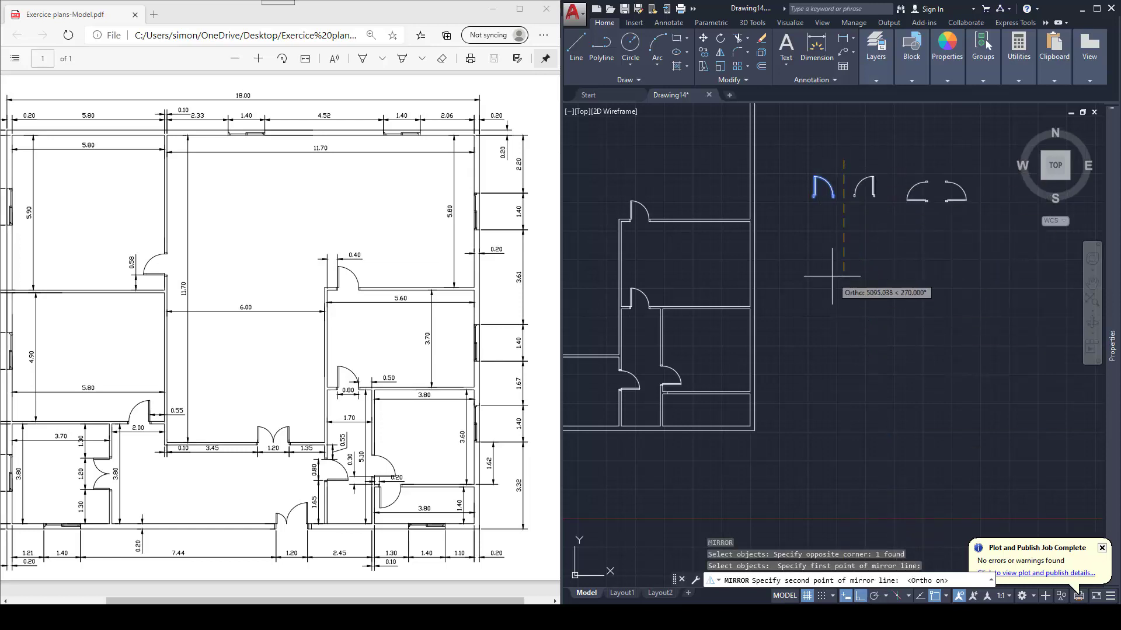
pyautogui.click(832, 277)
pyautogui.press('Escape')
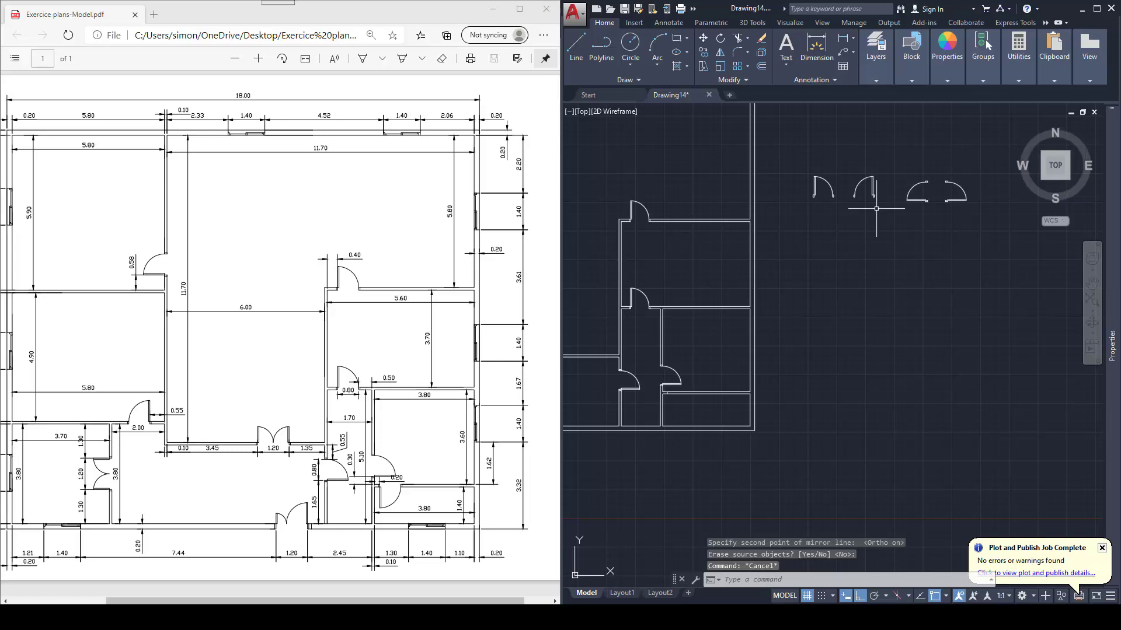
pyautogui.press('Escape')
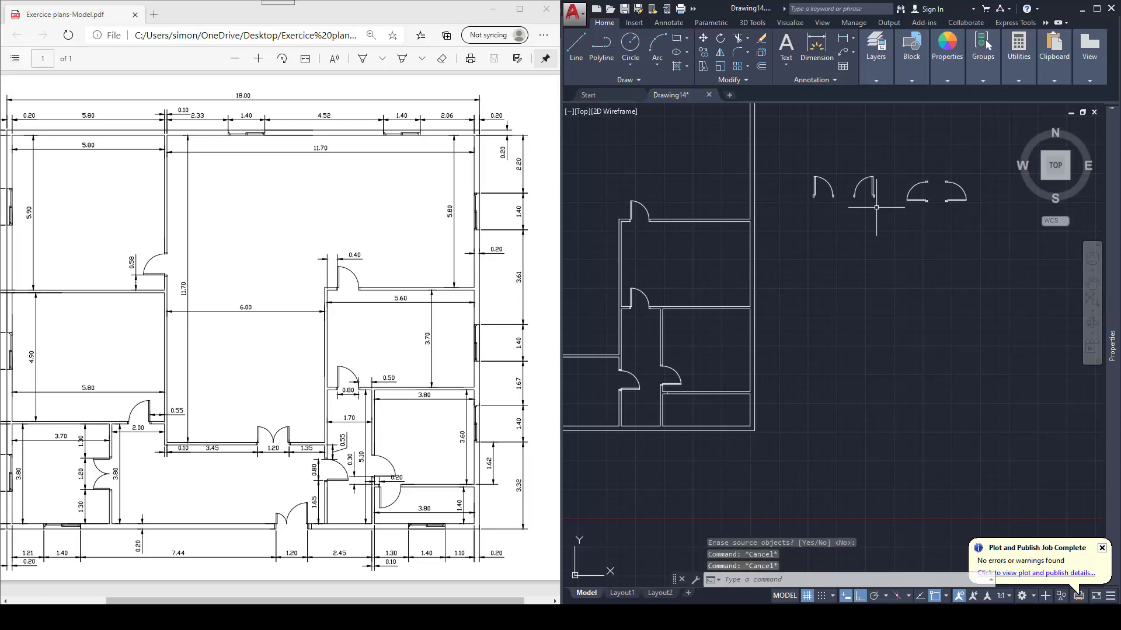
# Step: Copy the rightmost spare door by its lower jamb to the mark in the wall above the 1.40 deep room, with Ortho off
pyautogui.write('co')
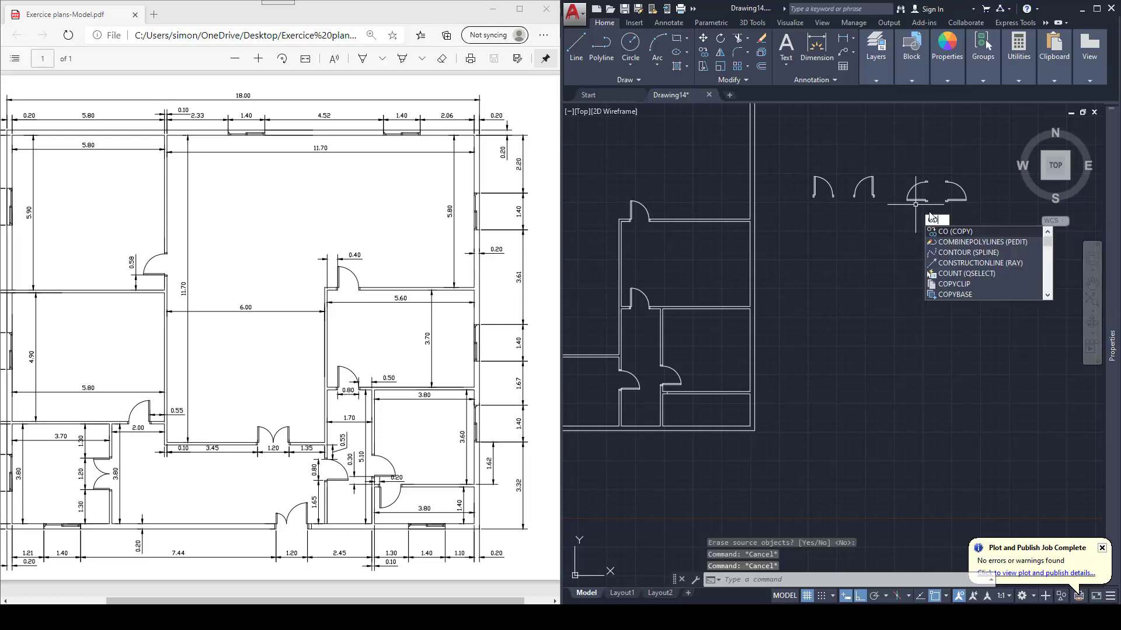
pyautogui.press('Return')
pyautogui.click(936, 165)
pyautogui.click(970, 215)
pyautogui.scroll(2, 939, 172)
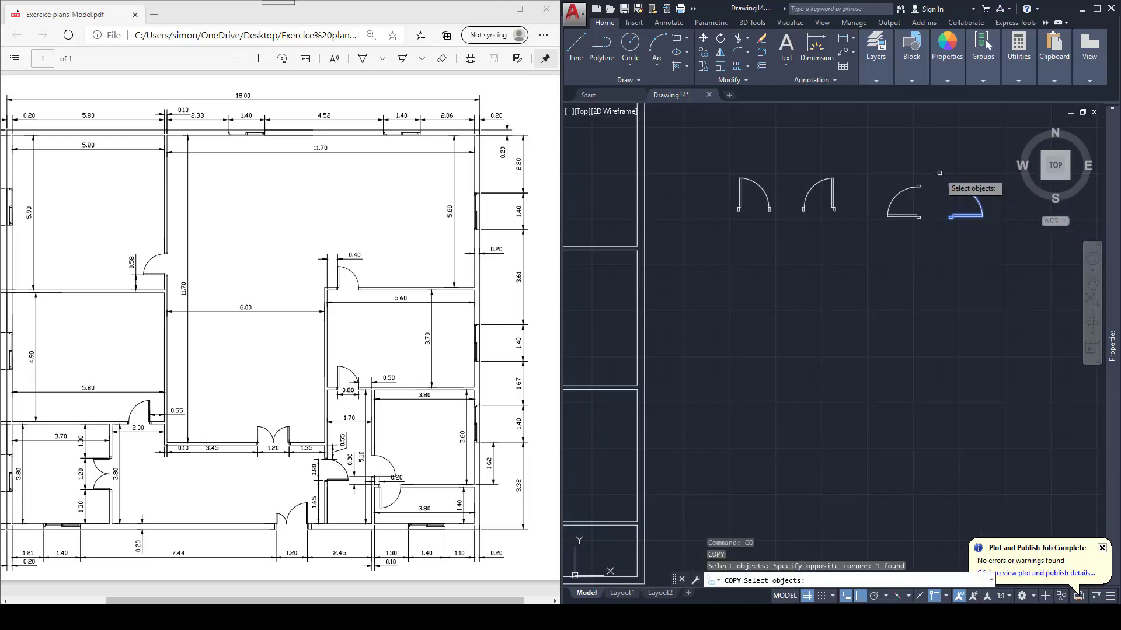
pyautogui.press('Return')
pyautogui.scroll(3, 947, 210)
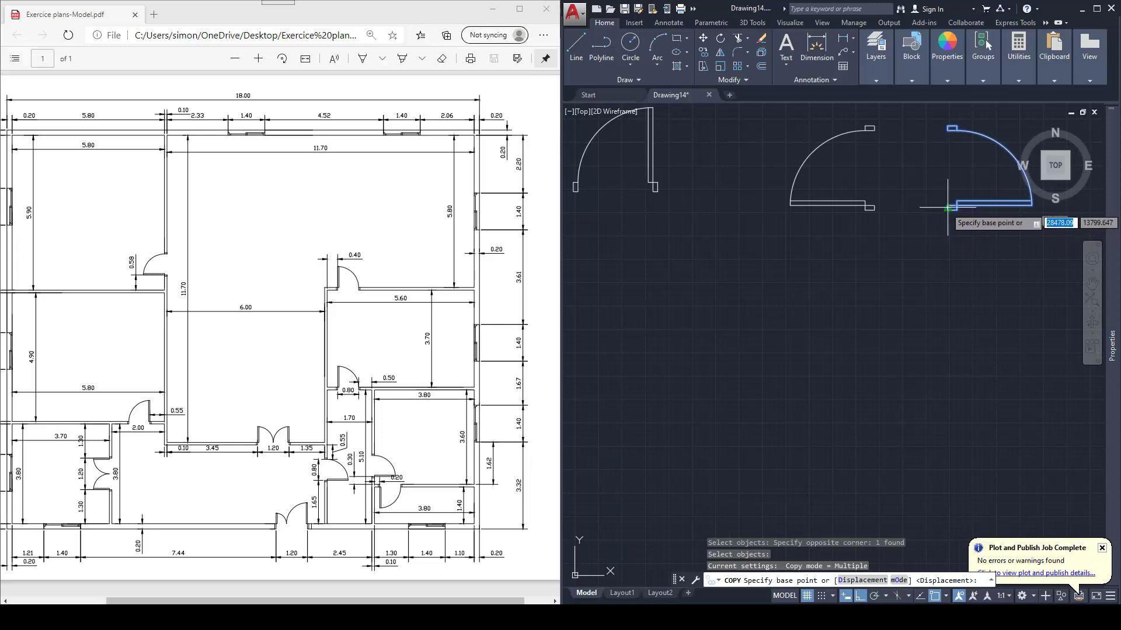
pyautogui.scroll(2, 947, 207)
pyautogui.click(940, 232)
pyautogui.scroll(-5, 937, 233)
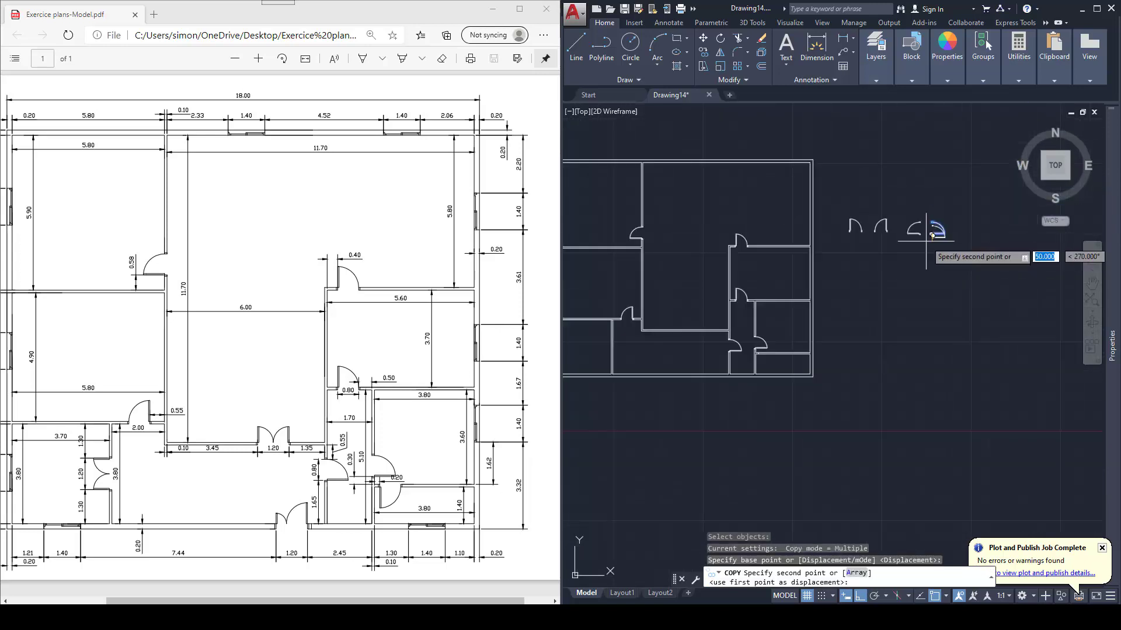
pyautogui.click(859, 597)
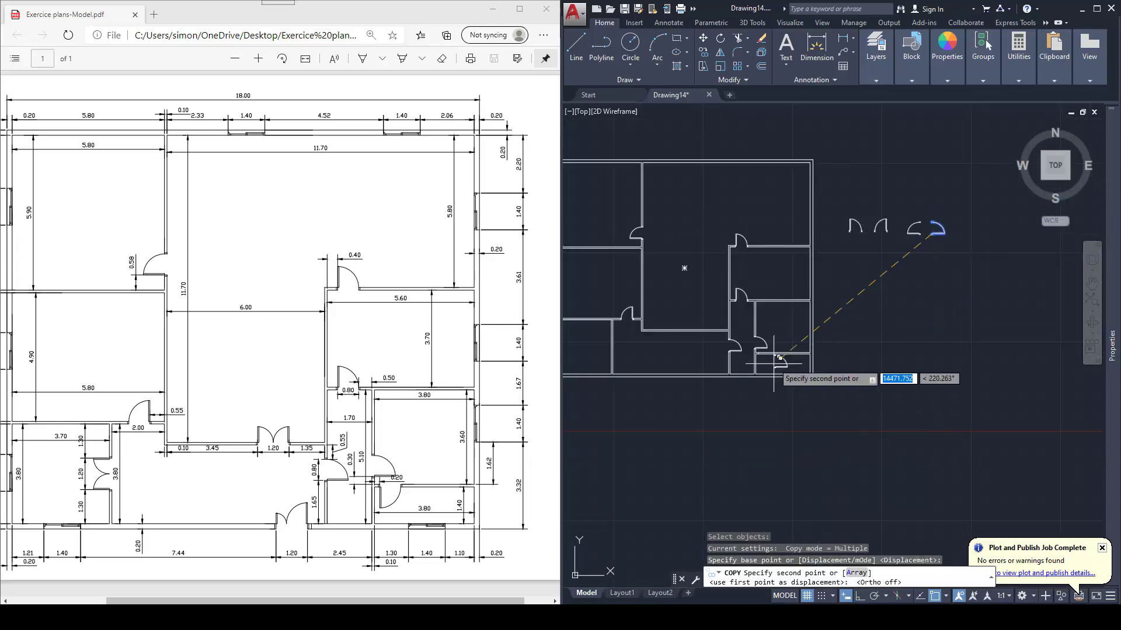
pyautogui.scroll(5, 788, 362)
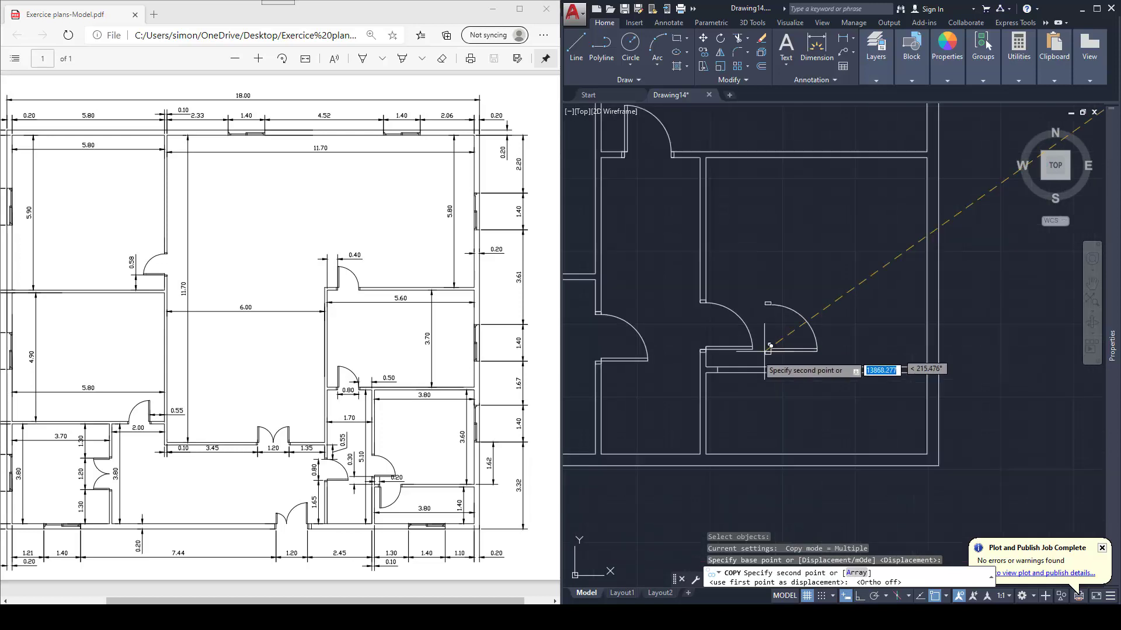
pyautogui.click(694, 368)
pyautogui.press('Escape')
# Step: Rotate the copied door 90° clockwise about its jamb corner with Ortho on, so it swings down into the 1.40 deep room
pyautogui.write('r')
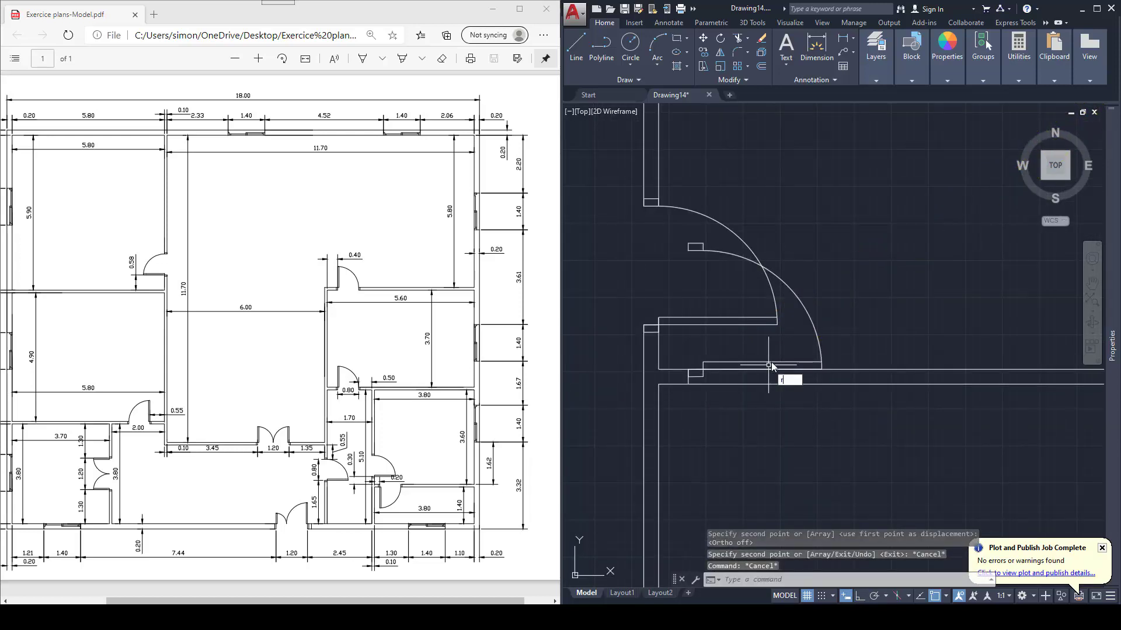
pyautogui.write('o')
pyautogui.press('Return')
pyautogui.click(818, 332)
pyautogui.press('Return')
pyautogui.click(688, 369)
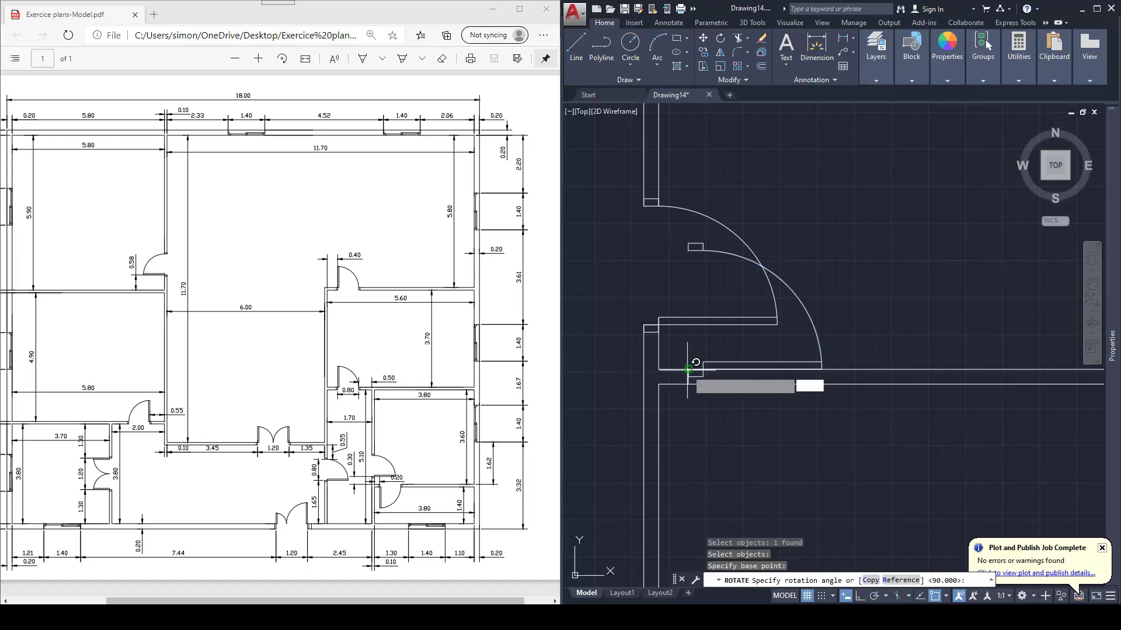
pyautogui.click(859, 596)
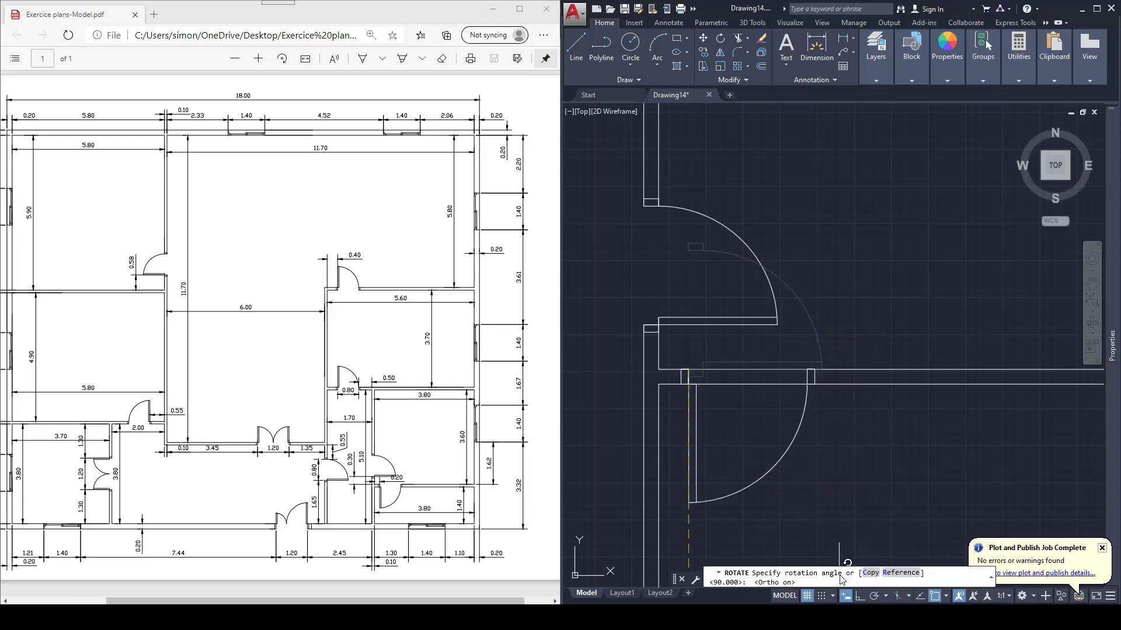
pyautogui.click(710, 426)
pyautogui.press('Escape')
pyautogui.scroll(-4, 768, 357)
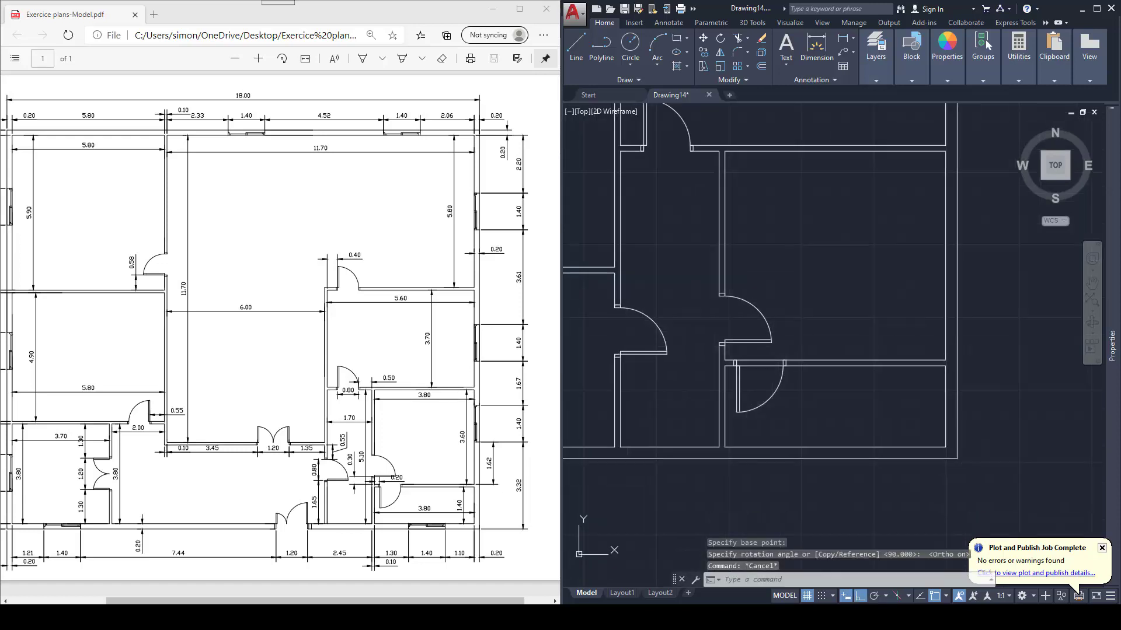
# Step: Trim both wall lines across the door opening between the 3.60 and 1.40 deep rooms
pyautogui.press('Escape')
pyautogui.write('tr')
pyautogui.press('Return')
pyautogui.press('Return')
pyautogui.scroll(3, 764, 366)
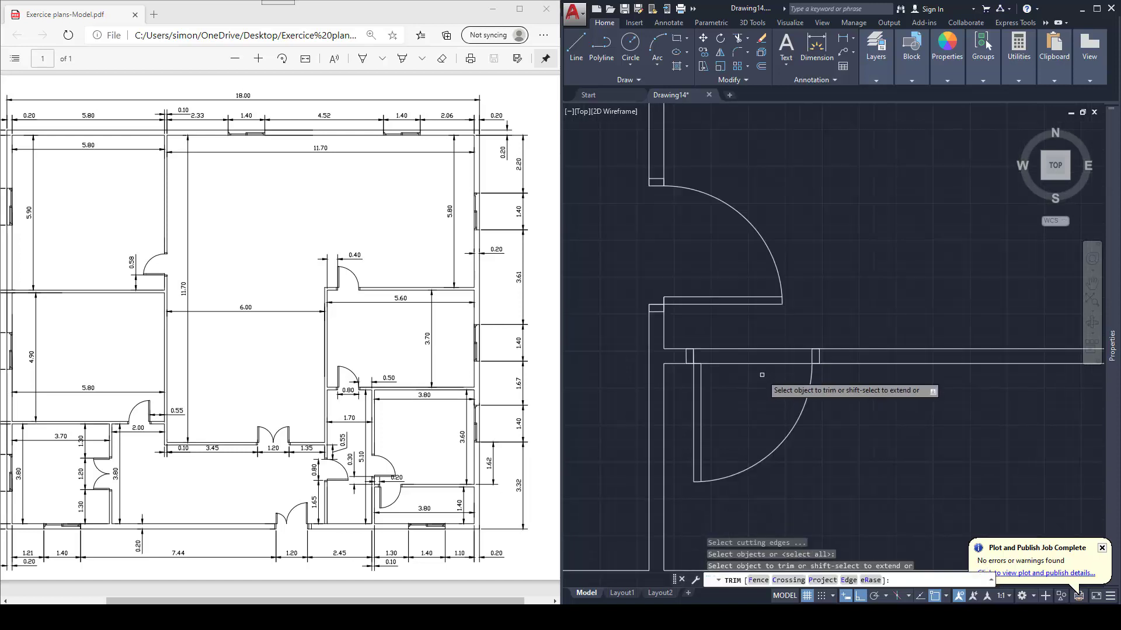
pyautogui.click(782, 338)
pyautogui.click(764, 364)
pyautogui.scroll(-3, 768, 364)
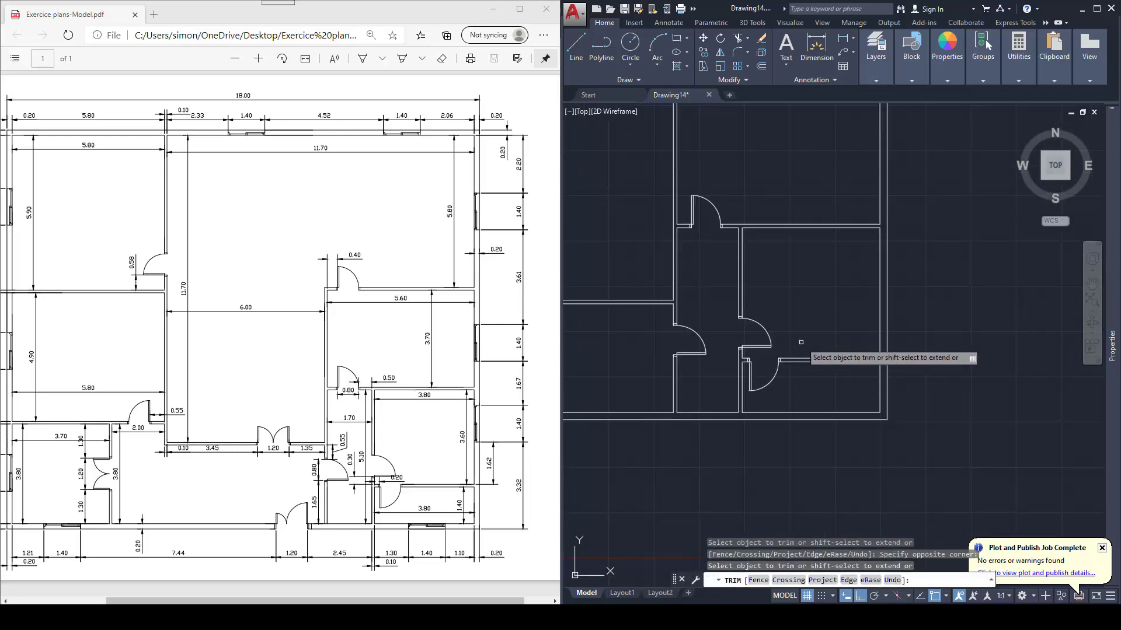
pyautogui.scroll(-4, 798, 343)
pyautogui.scroll(2, 701, 299)
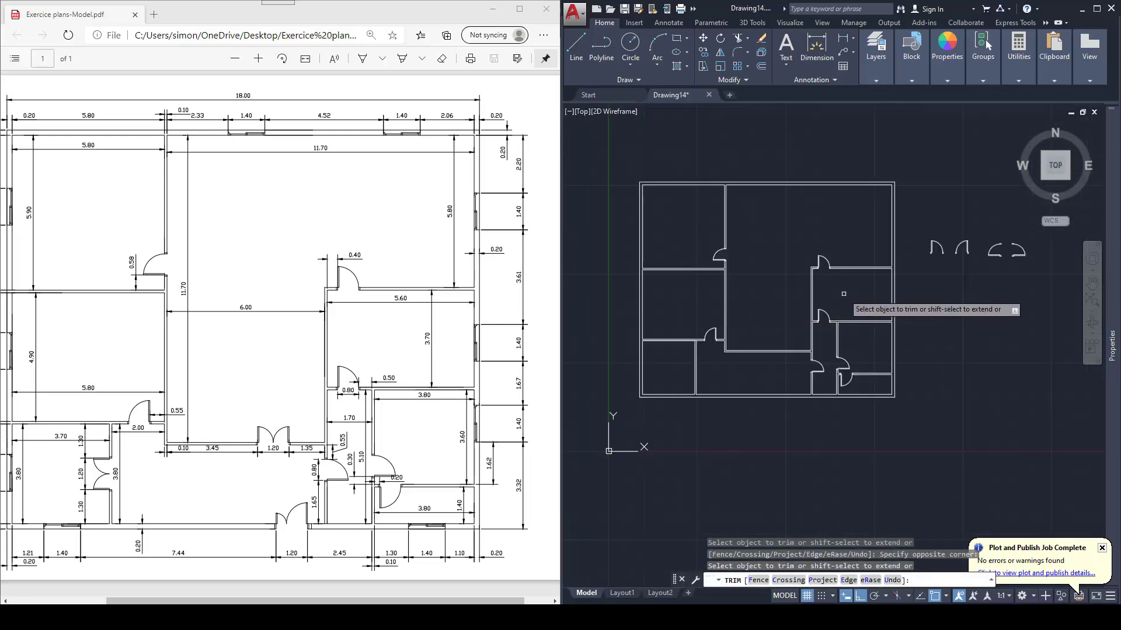
pyautogui.press('Escape')
# Step: Delete the four spare doors outside the floor plan
pyautogui.click(1021, 274)
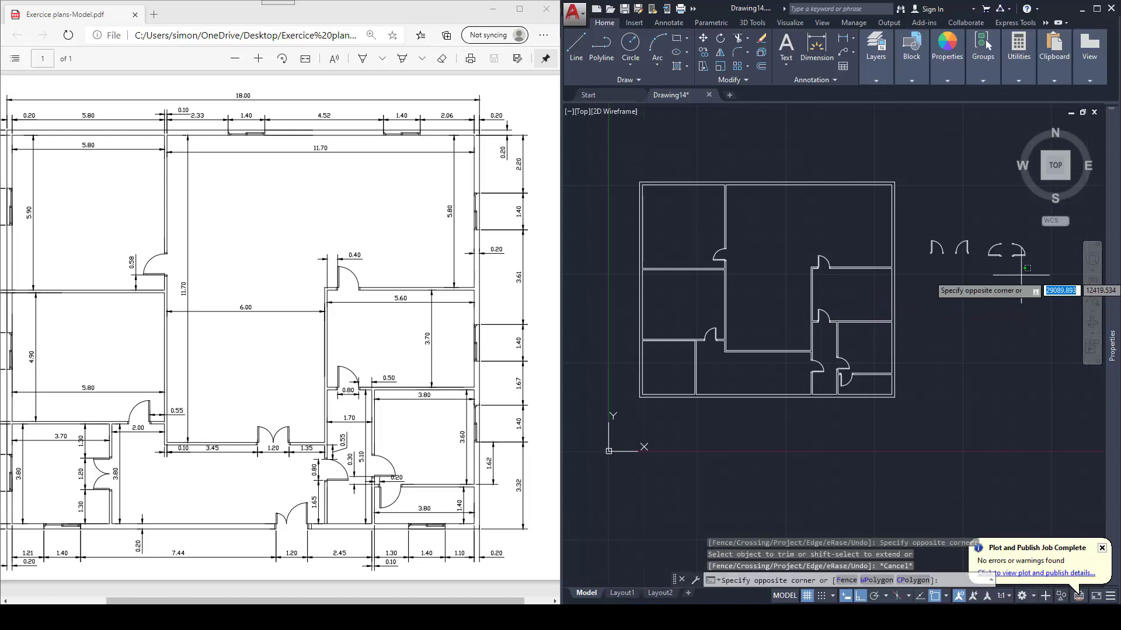
pyautogui.click(937, 231)
pyautogui.press('Delete')
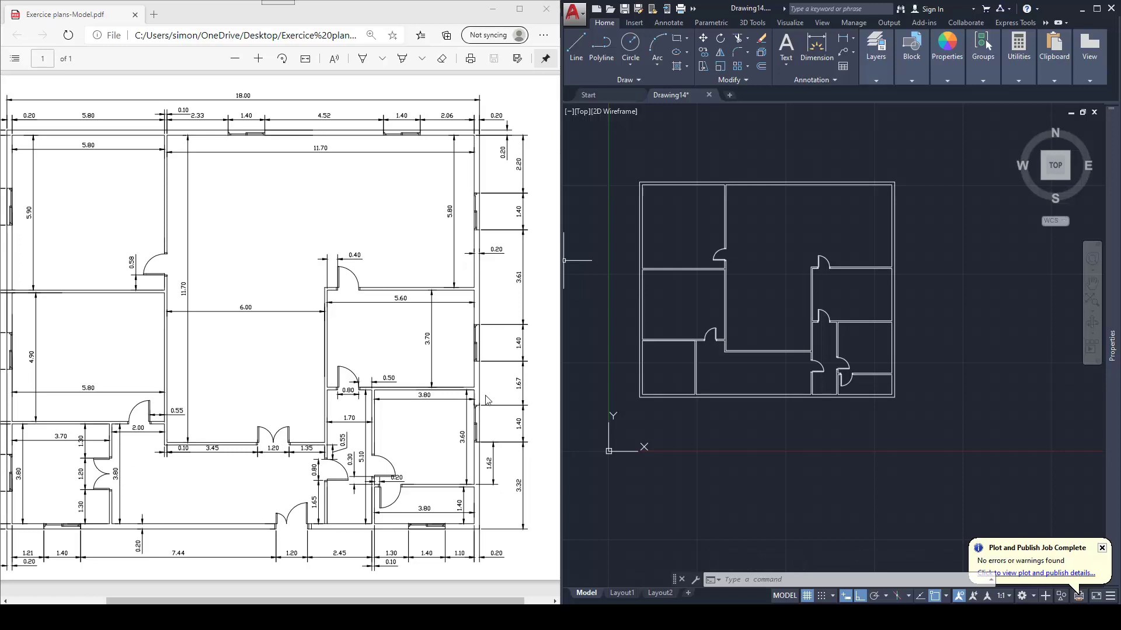
pyautogui.press('Escape')
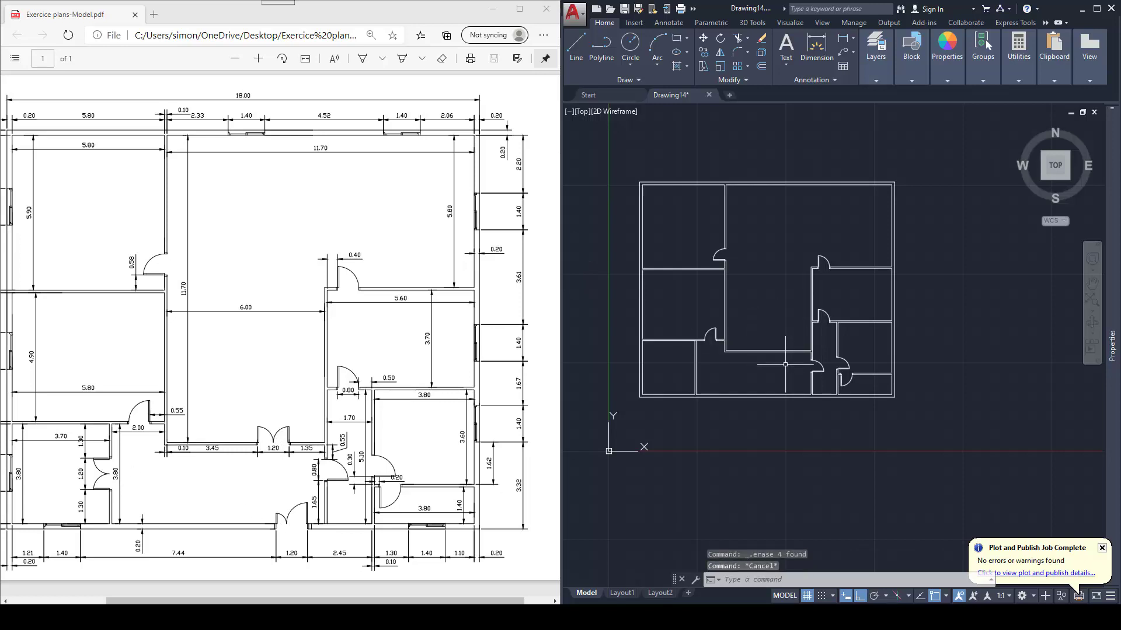
# Step: Draw a 1350 line leftward from the central room's lower-right corner, ending with a short vertical segment across the bottom wall
pyautogui.scroll(2, 795, 356)
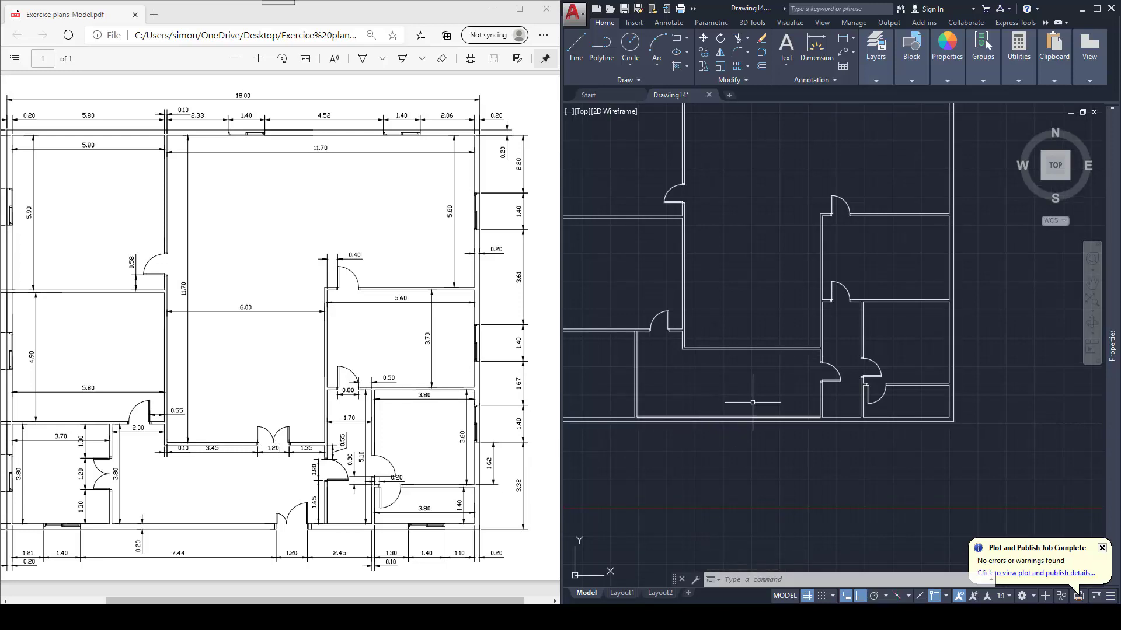
pyautogui.scroll(2, 802, 355)
pyautogui.scroll(2, 791, 341)
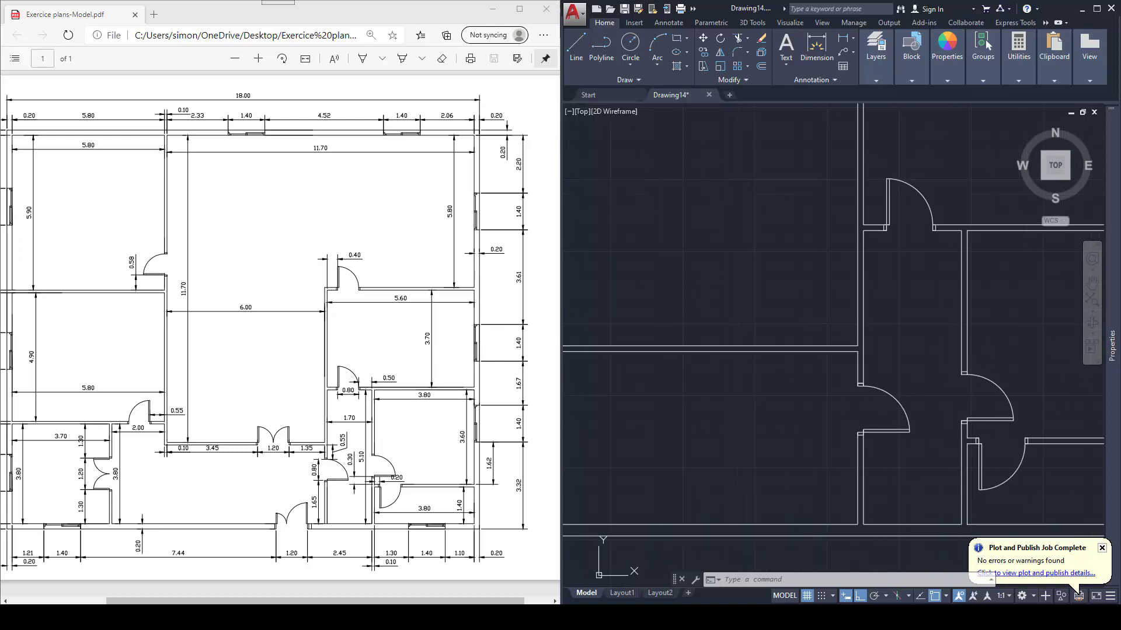
pyautogui.press('Escape')
pyautogui.press('Escape')
pyautogui.write('l')
pyautogui.press('Return')
pyautogui.scroll(2, 850, 346)
pyautogui.click(863, 346)
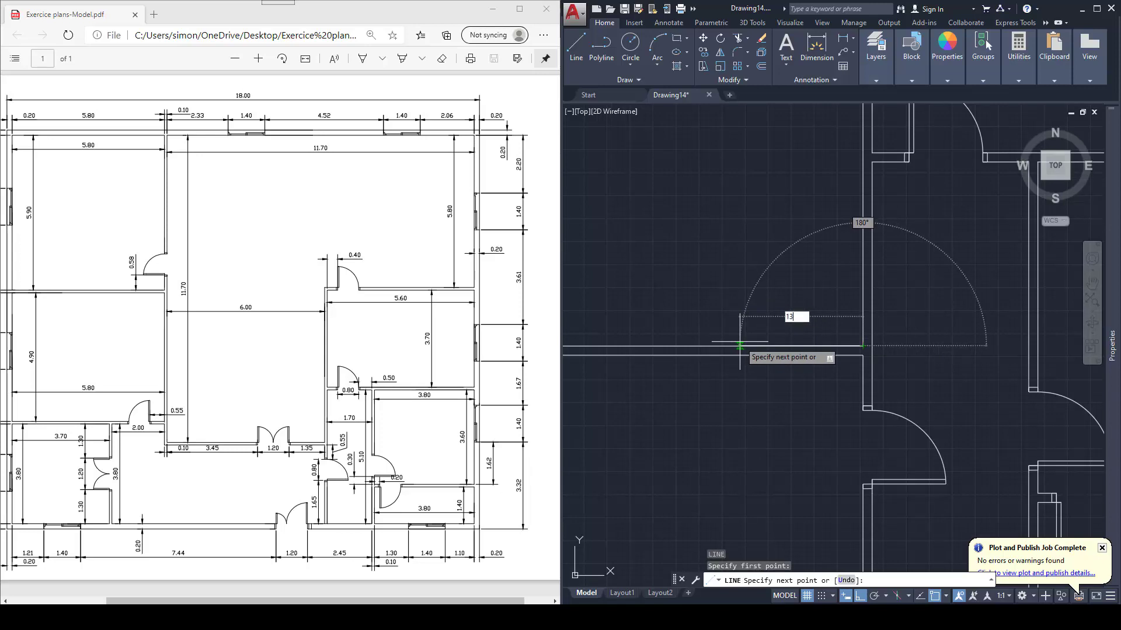
pyautogui.press('Return')
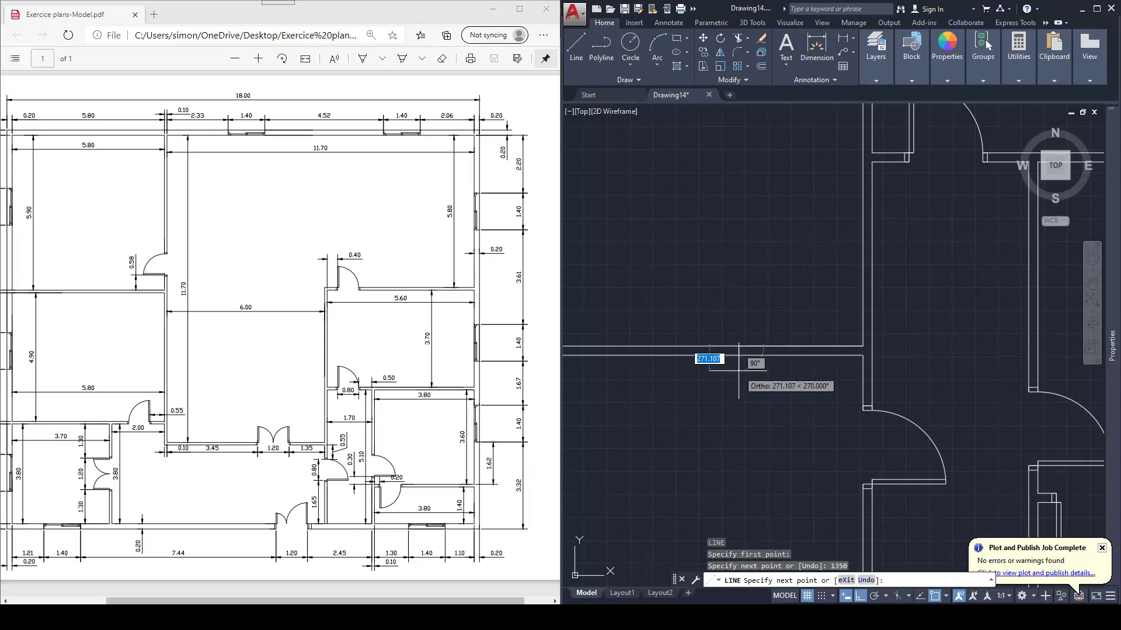
pyautogui.click(743, 370)
pyautogui.press('Escape')
pyautogui.press('Escape')
# Step: Trim the vertical marker's overhang below the central room's bottom wall and delete the 1350 guide line
pyautogui.write('tr')
pyautogui.press('Return')
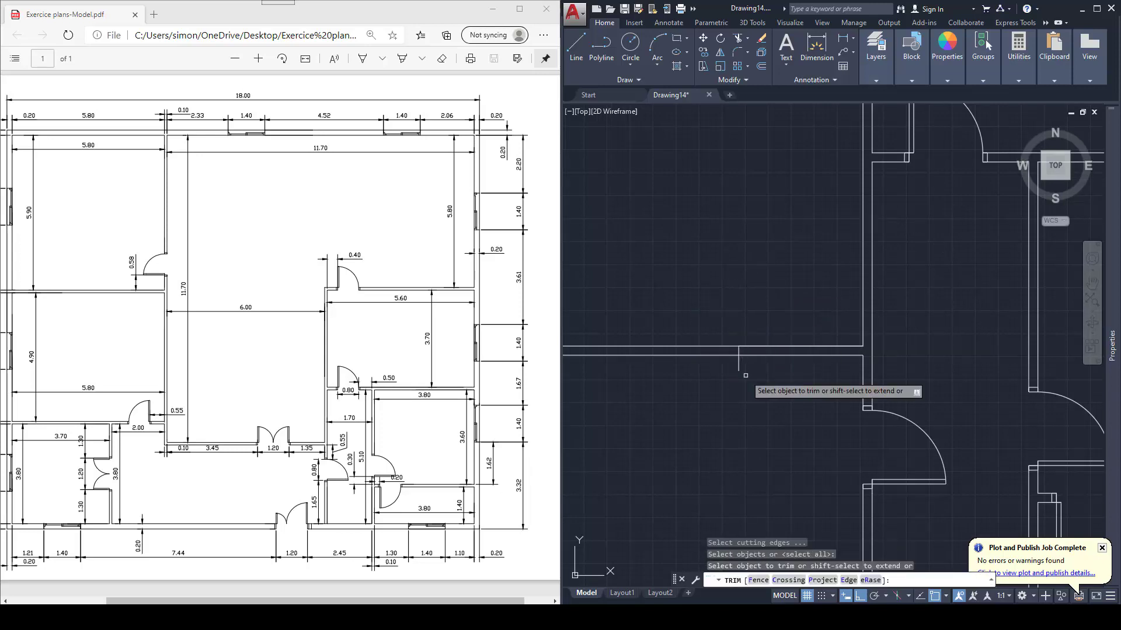
pyautogui.click(838, 376)
pyautogui.click(753, 350)
pyautogui.press('Escape')
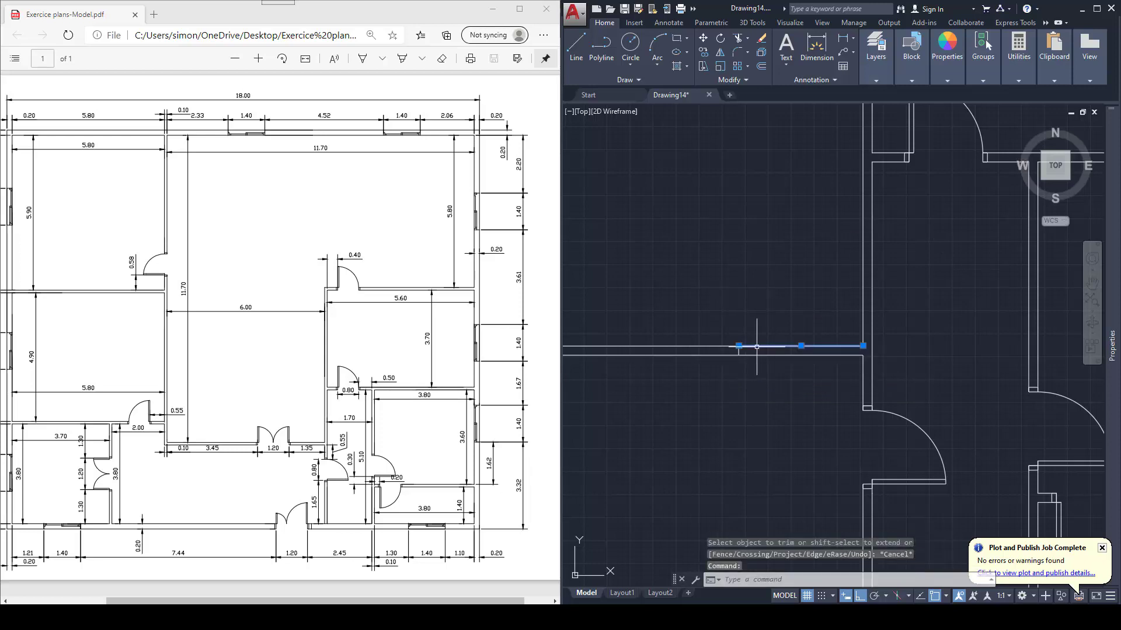
pyautogui.press('Delete')
pyautogui.moveTo(738, 352); pyautogui.dragTo(776, 354, button='middle')
pyautogui.press('Escape')
pyautogui.scroll(2, 776, 355)
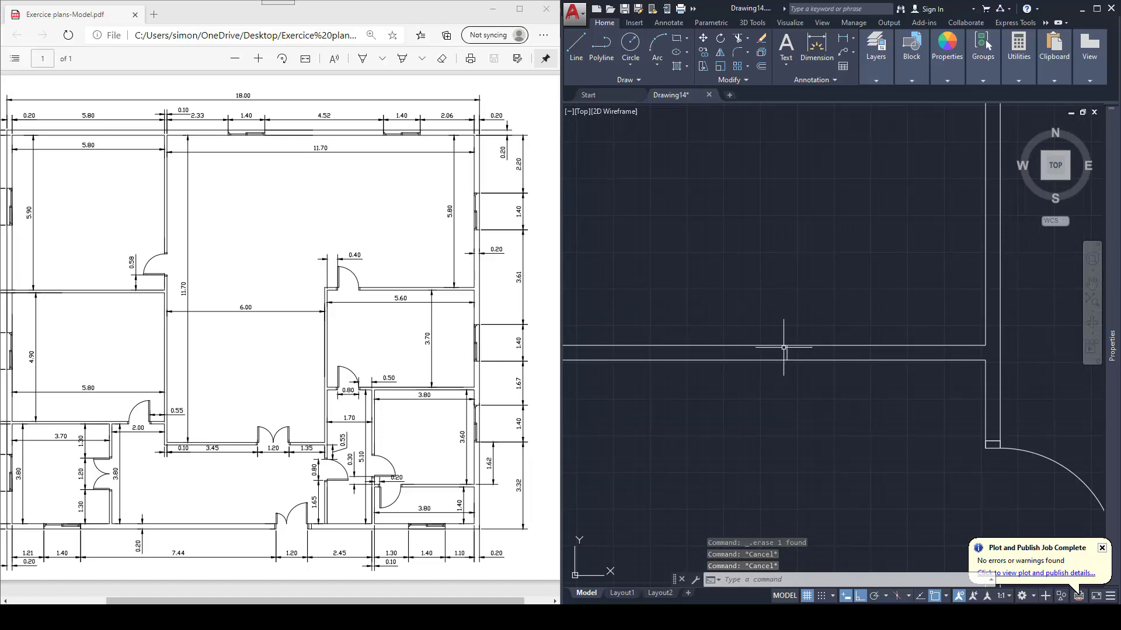
# Step: Draw a 600 line upward from the central room's bottom wall at the double door's right jamb
pyautogui.write('l')
pyautogui.press('Return')
pyautogui.click(786, 360)
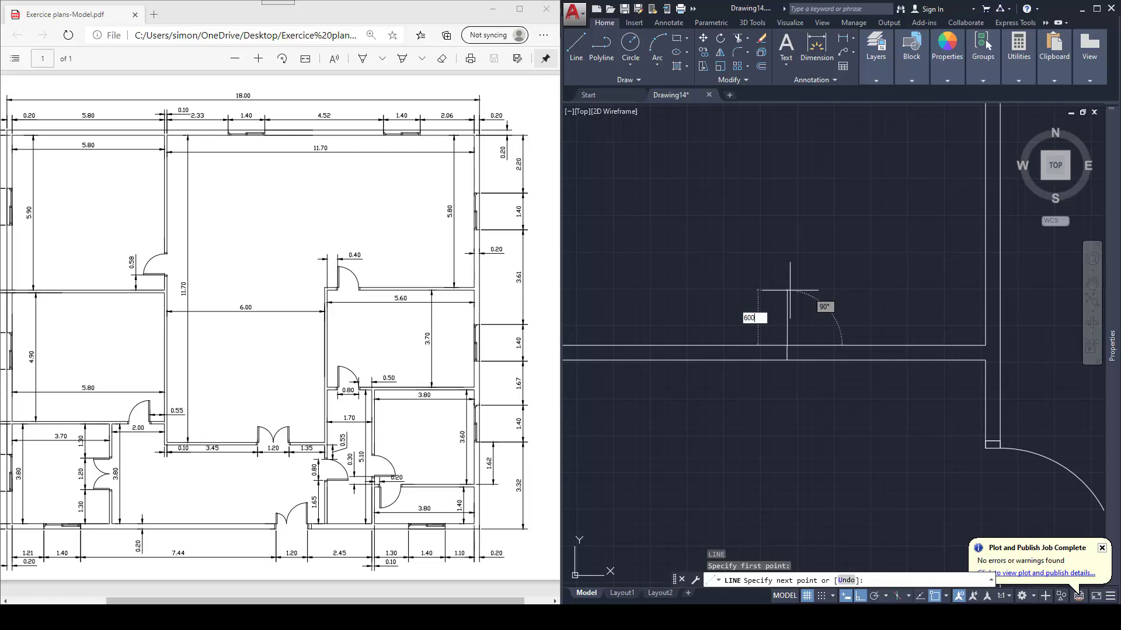
pyautogui.write('600')
pyautogui.press('Return')
pyautogui.press('Escape')
# Step: Offset the right door leaf line 1200 to the left to form the left leaf
pyautogui.moveTo(790, 292)
pyautogui.mouseDown(button='middle')
pyautogui.moveTo(808, 312)
pyautogui.moveTo(840, 301)
pyautogui.mouseUp(button='middle')
pyautogui.write('o')
pyautogui.press('Return')
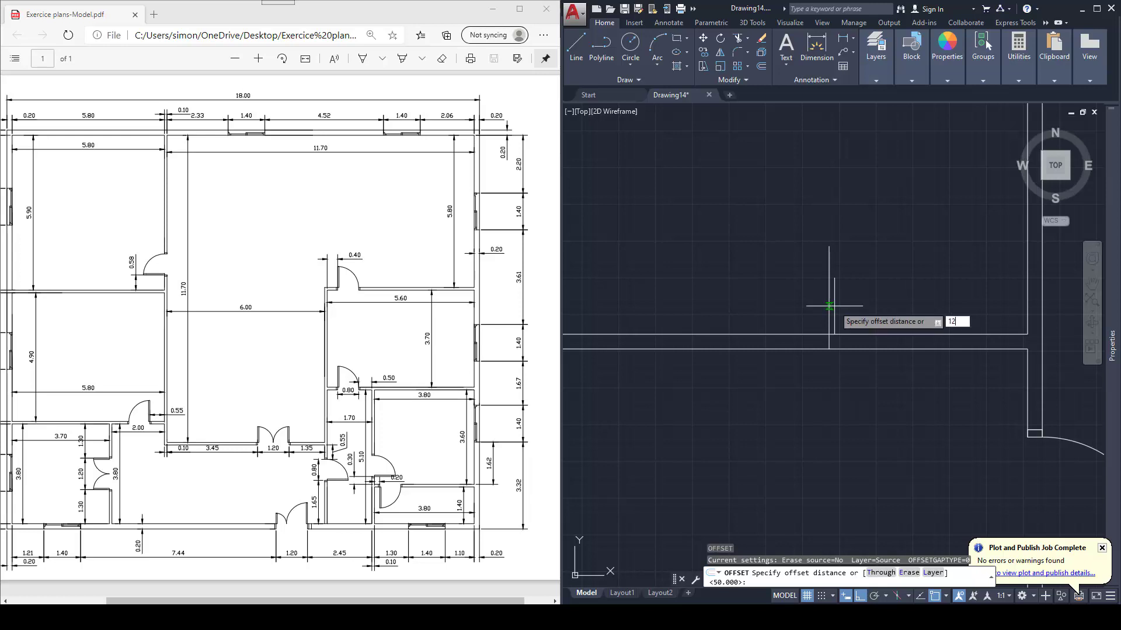
pyautogui.press('Return')
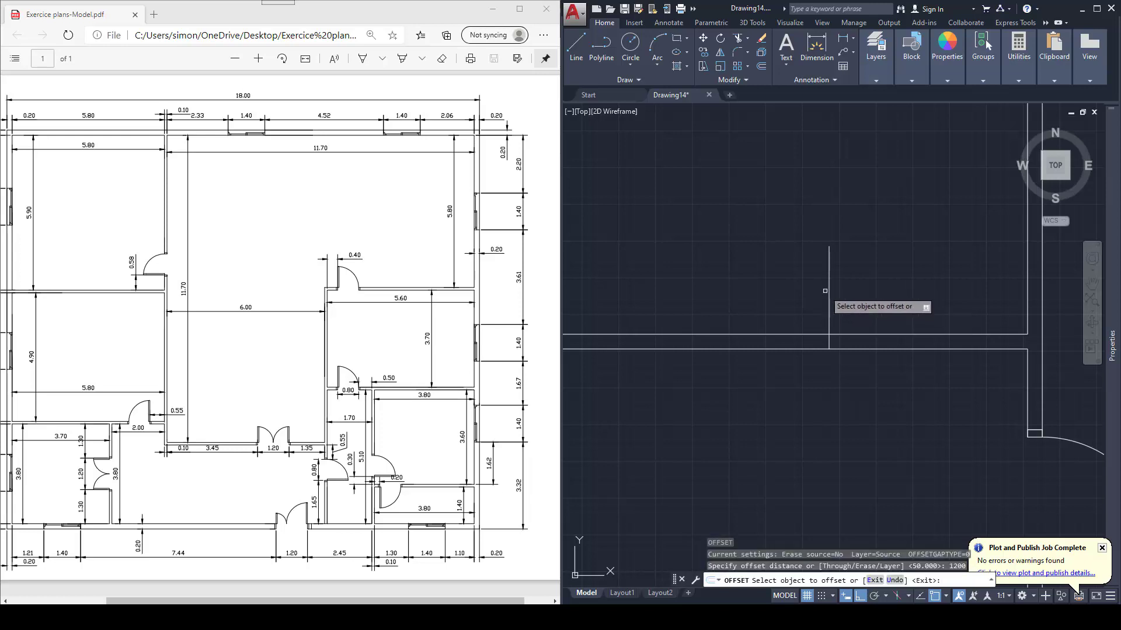
pyautogui.click(828, 291)
pyautogui.click(747, 293)
pyautogui.press('Escape')
pyautogui.press('Escape')
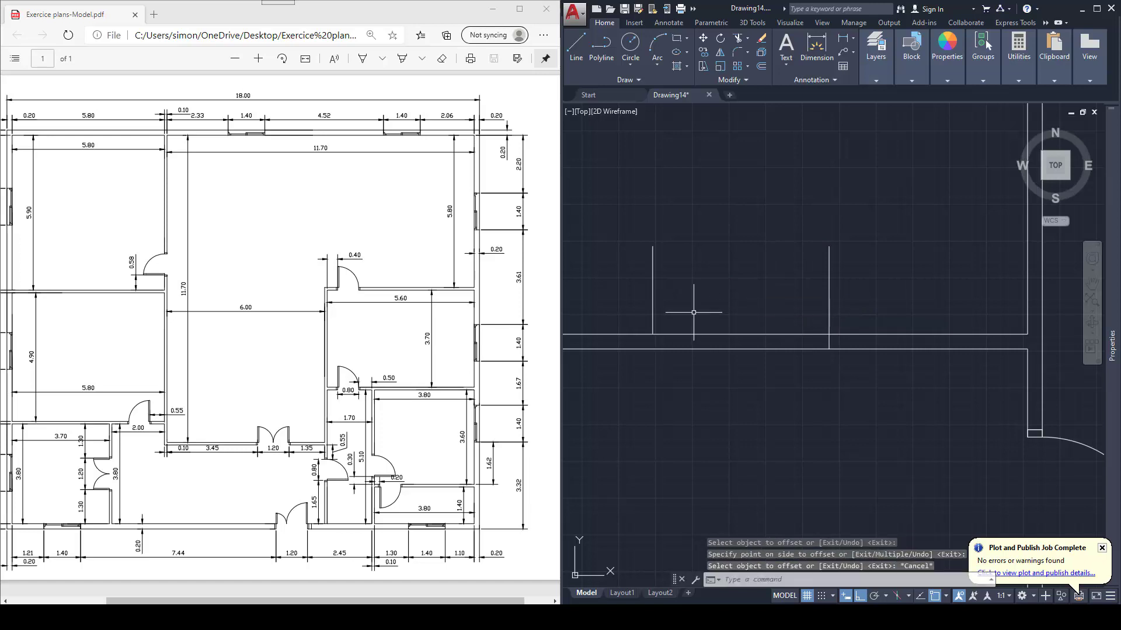
# Step: Draw a vertical jamb line across the wall below the left leaf and trim its overhang beneath the wall
pyautogui.moveTo(693, 311); pyautogui.dragTo(706, 303, button='middle')
pyautogui.write('l')
pyautogui.press('Return')
pyautogui.click(665, 327)
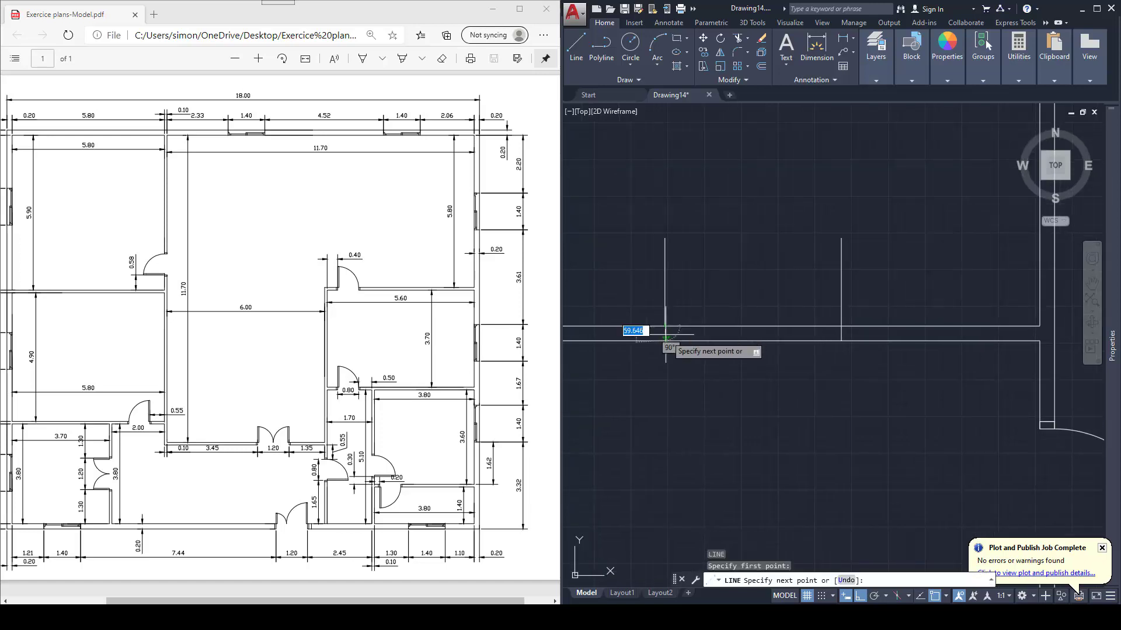
pyautogui.click(664, 341)
pyautogui.press('Escape')
pyautogui.press('Escape')
pyautogui.write('tr')
pyautogui.press('Return')
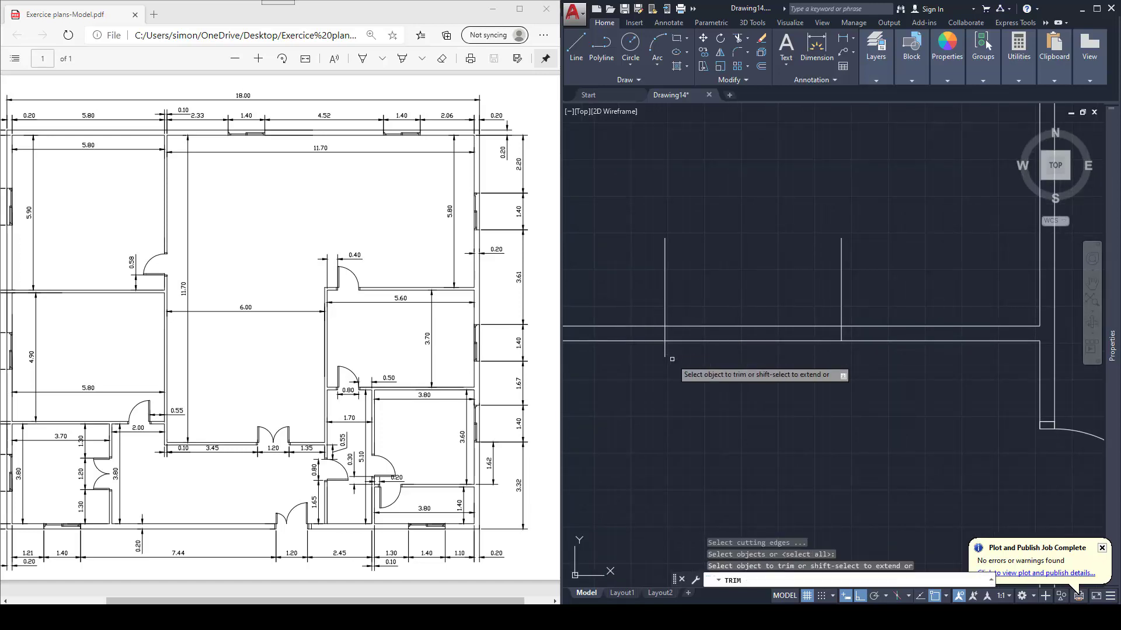
pyautogui.click(660, 350)
pyautogui.press('Escape')
# Step: Draw two 600-radius circles centred on the bases of the left and right door leaves
pyautogui.moveTo(683, 320); pyautogui.dragTo(690, 318, button='middle')
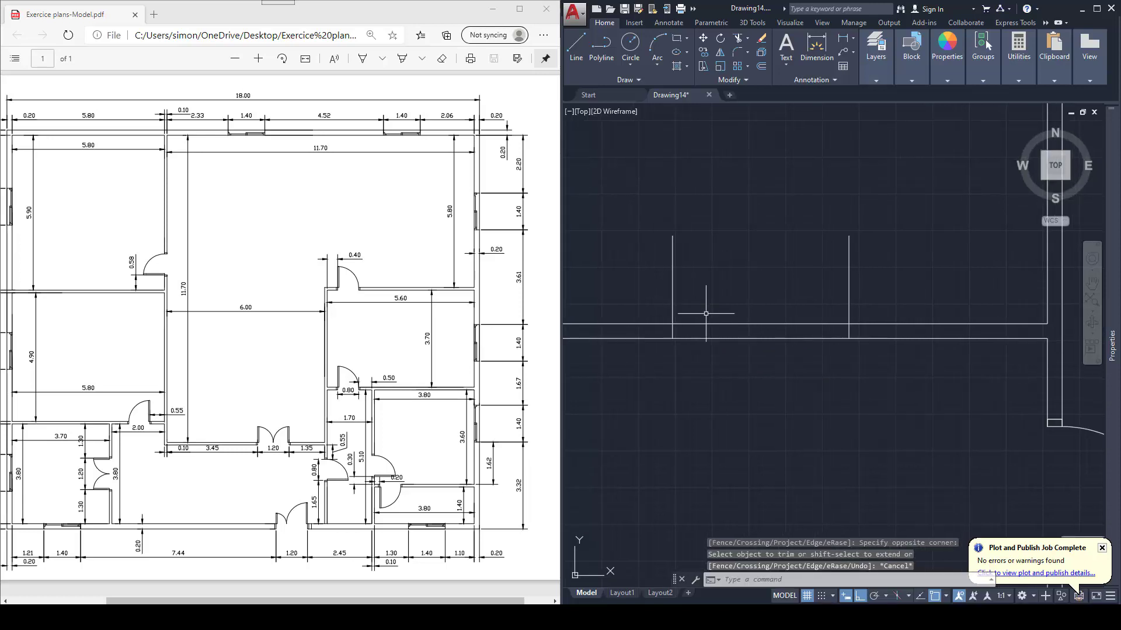
pyautogui.write('c')
pyautogui.press('Return')
pyautogui.click(672, 324)
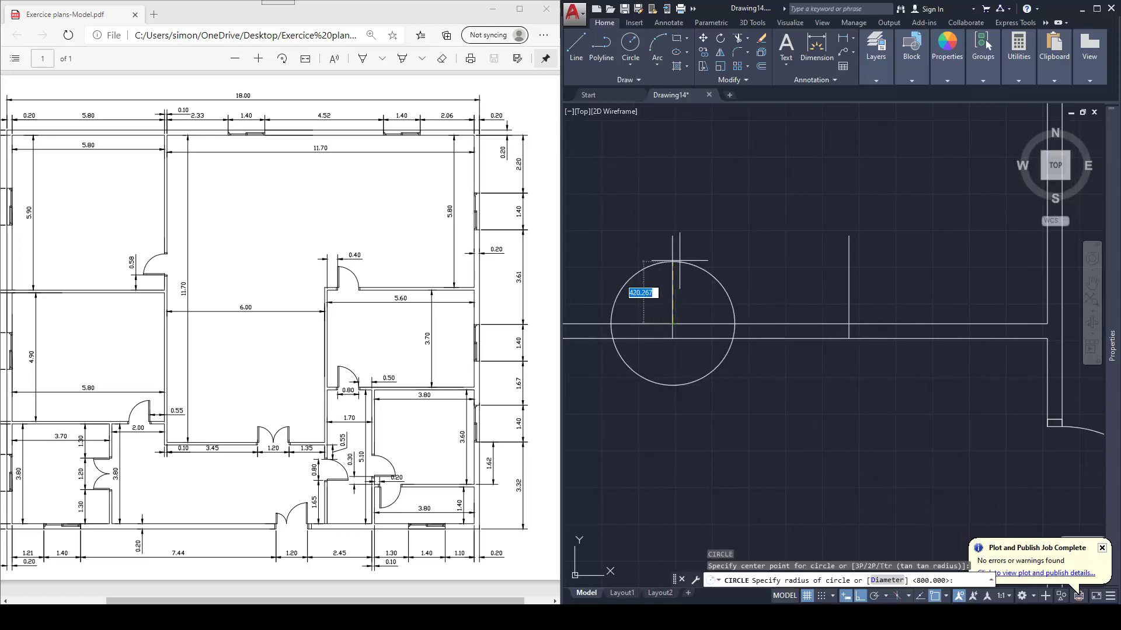
pyautogui.press('Return')
pyautogui.click(849, 324)
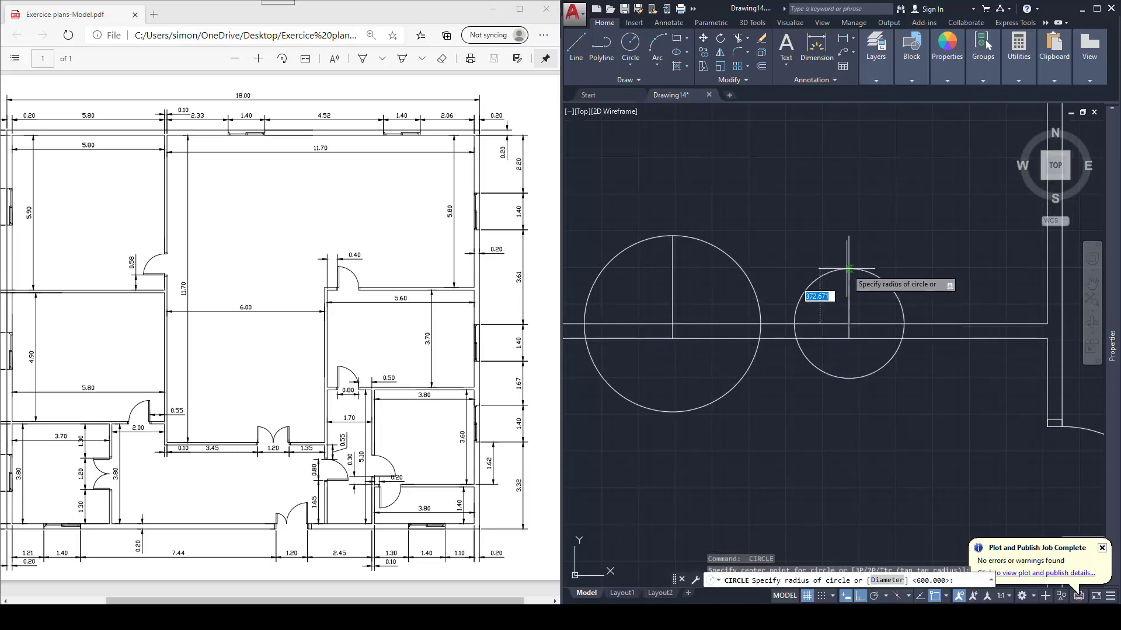
pyautogui.click(848, 235)
pyautogui.press('Escape')
pyautogui.press('Escape')
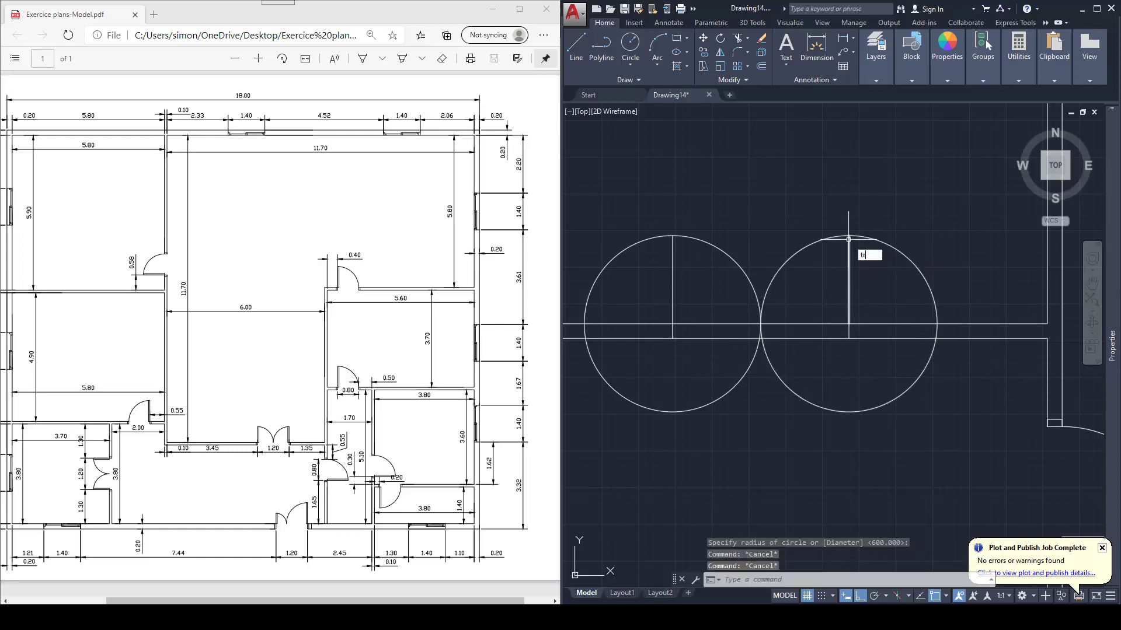
# Step: Trim both circles so only the inner upper quarter arcs between the door leaves remain above the wall
pyautogui.write('tr')
pyautogui.press('Return')
pyautogui.click(887, 245)
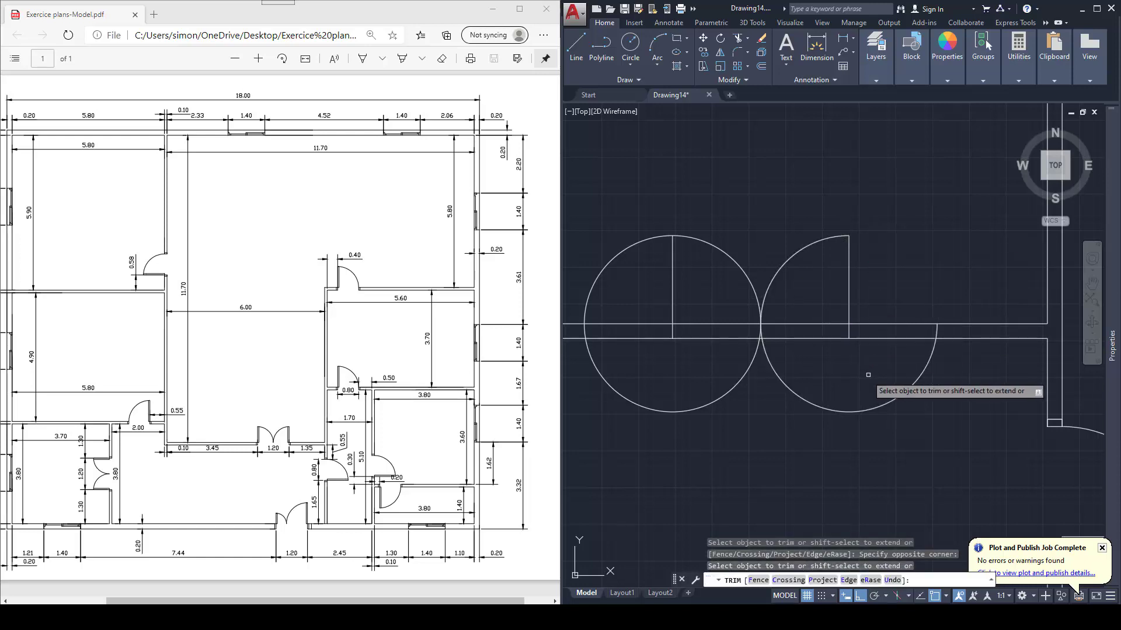
pyautogui.click(792, 369)
pyautogui.click(735, 351)
pyautogui.click(635, 289)
pyautogui.click(622, 236)
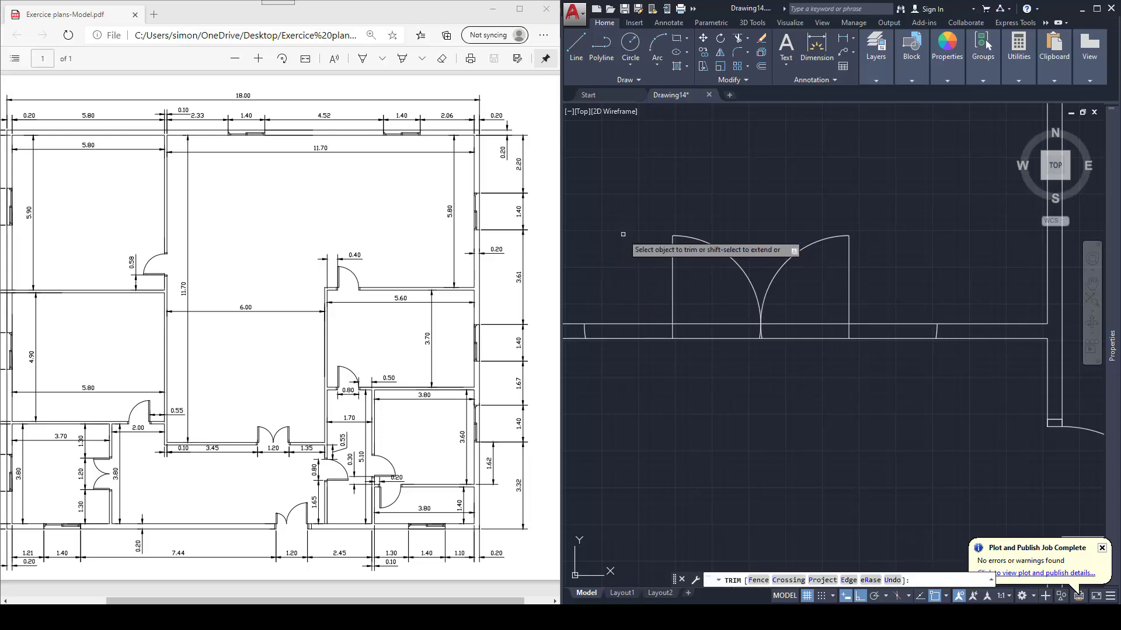
pyautogui.press('Escape')
# Step: Delete the leftover arc fragments inside the wall on both sides of the double door
pyautogui.click(926, 303)
pyautogui.click(963, 373)
pyautogui.press('Delete')
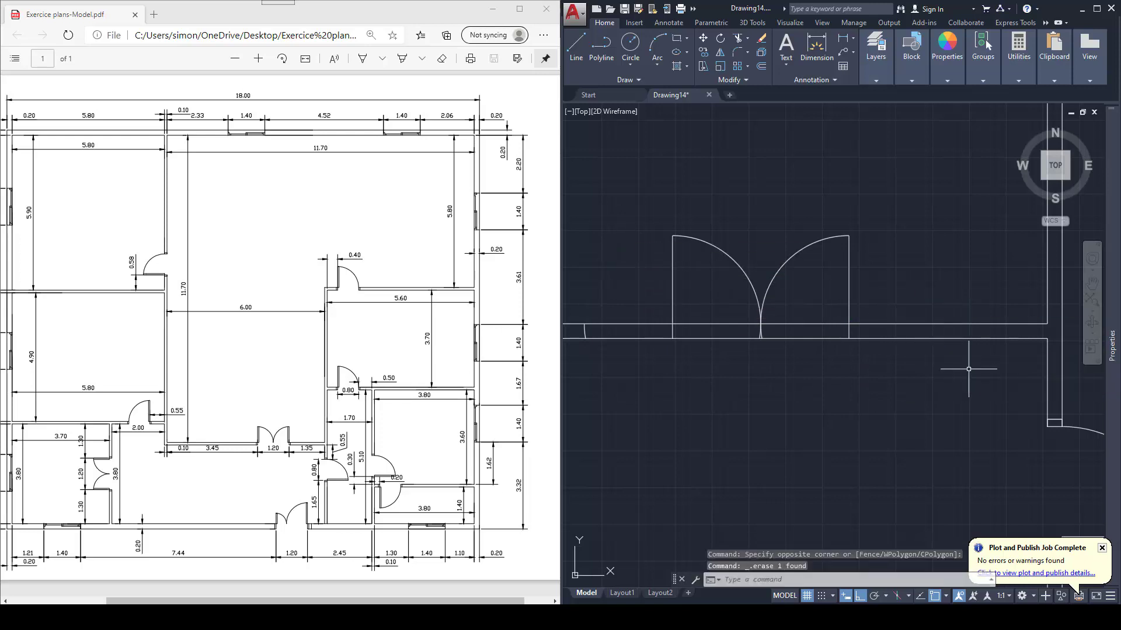
pyautogui.moveTo(604, 335); pyautogui.dragTo(653, 337, button='middle')
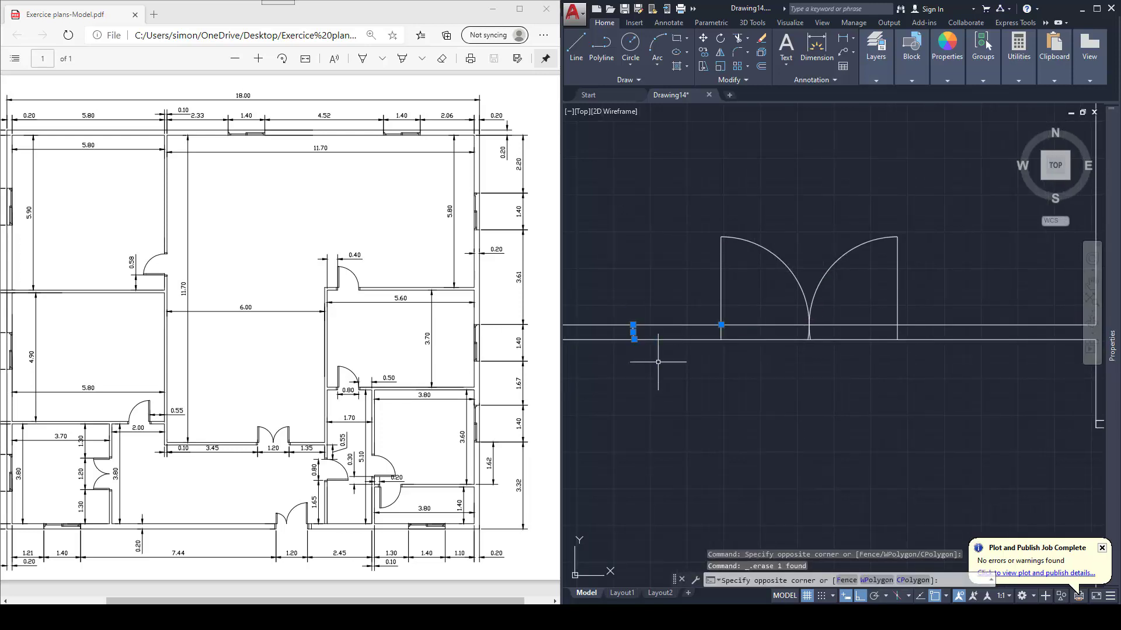
pyautogui.press('Escape')
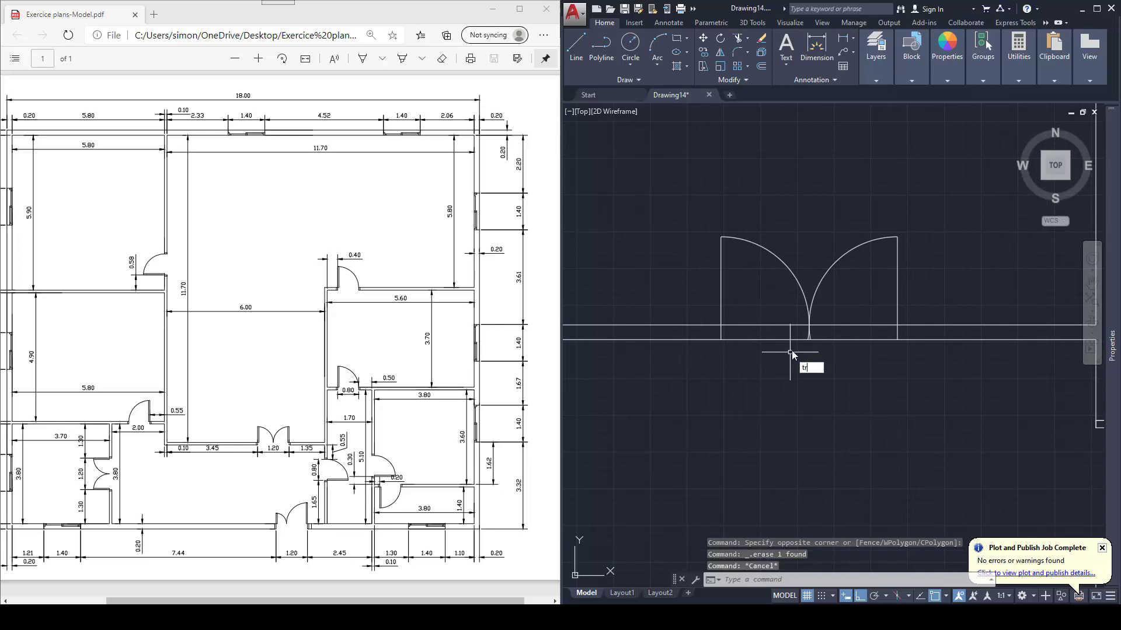
# Step: Trim the arc ends that extend into the wall where the two door swings meet
pyautogui.press('Return')
pyautogui.press('Return')
pyautogui.scroll(4, 818, 337)
pyautogui.click(818, 333)
pyautogui.click(762, 311)
pyautogui.scroll(-4, 805, 344)
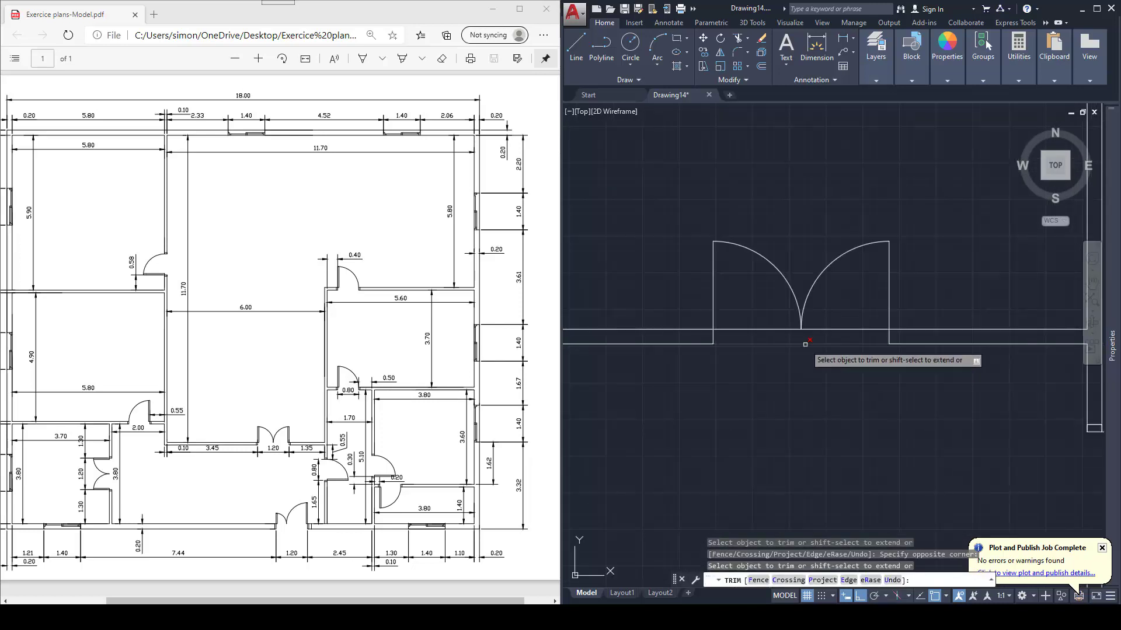
pyautogui.press('Escape')
# Step: Try to offset the left door leaf line 50 outward and undo the offset
pyautogui.moveTo(758, 317); pyautogui.dragTo(767, 314, button='middle')
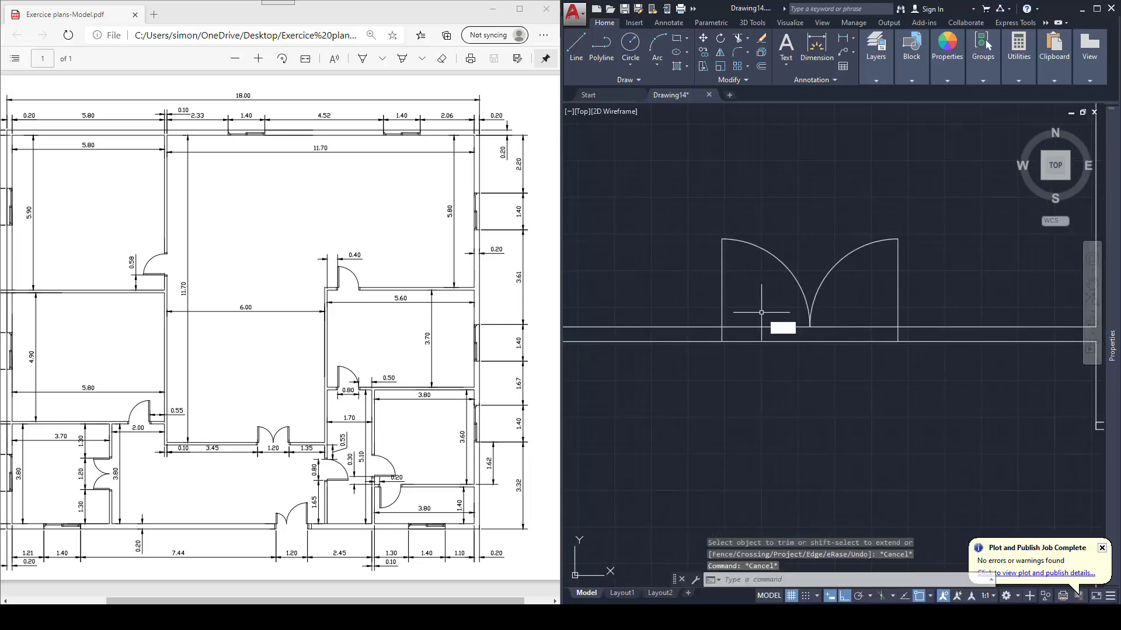
pyautogui.write('o')
pyautogui.press('Return')
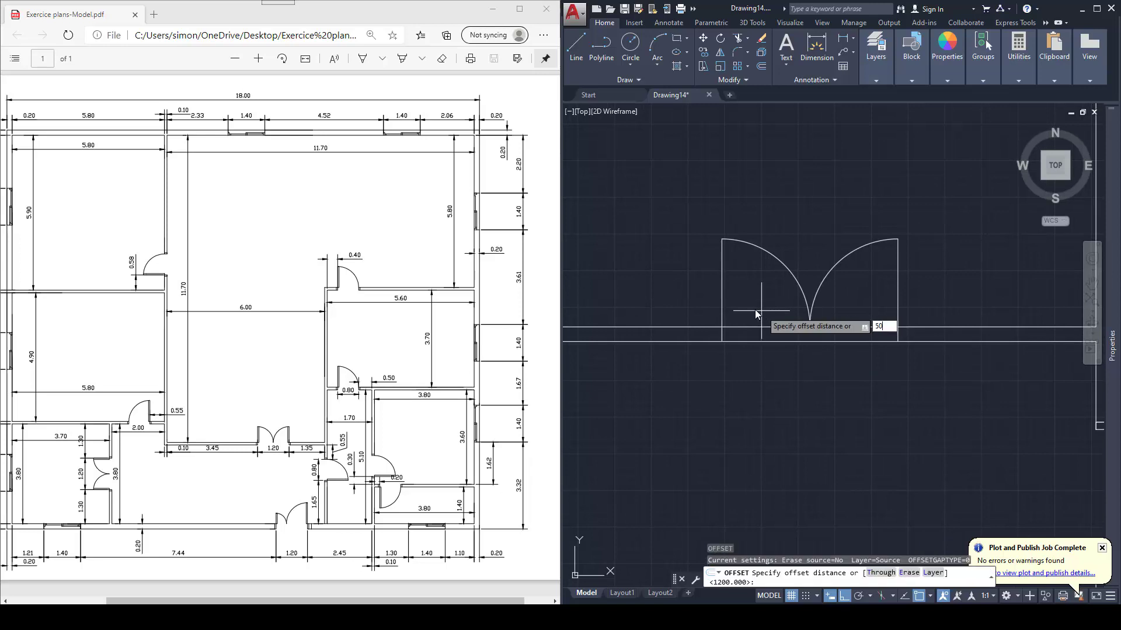
pyautogui.press('Return')
pyautogui.click(722, 298)
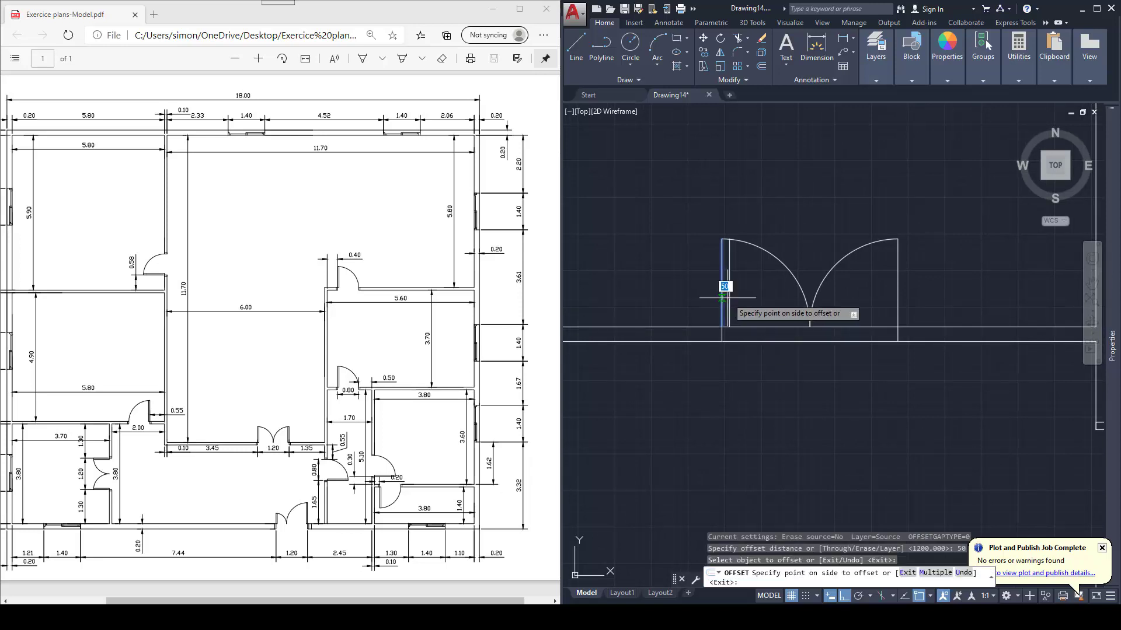
pyautogui.click(718, 298)
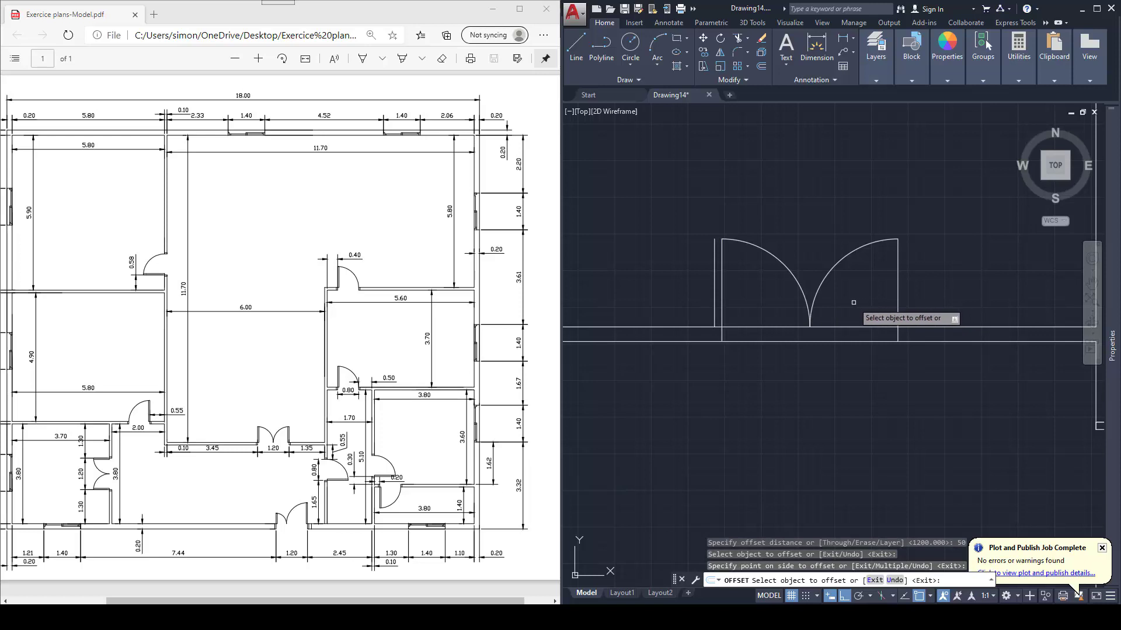
pyautogui.hotkey('ctrl', 'z')
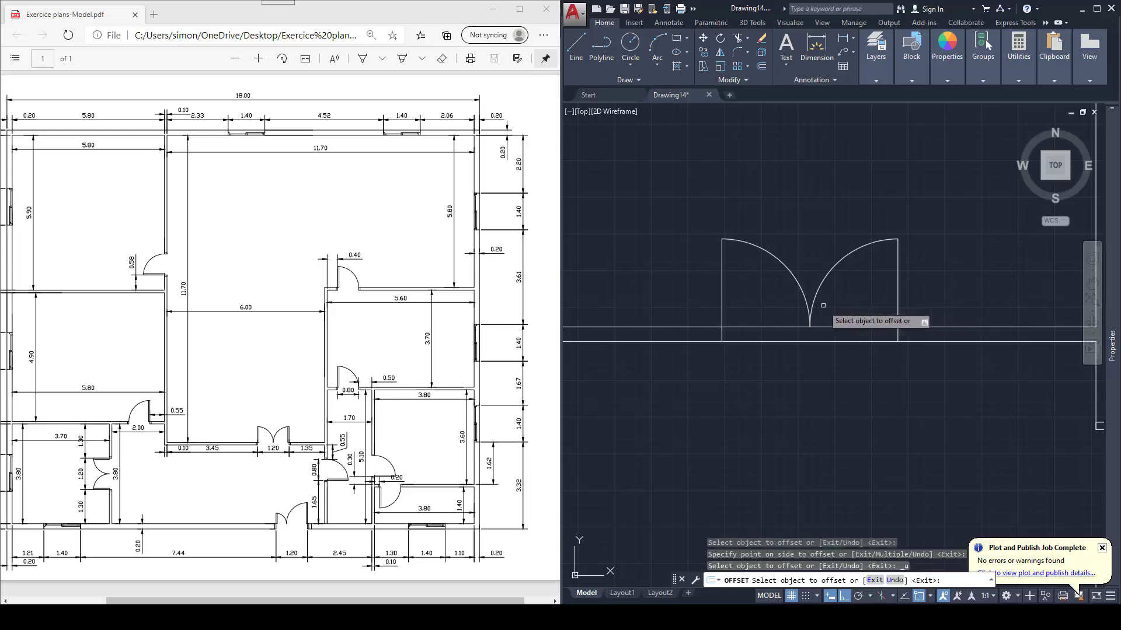
pyautogui.press('Escape')
# Step: Offset both door leaf lines 25 inward to give the leaves thickness
pyautogui.write('o')
pyautogui.press('Return')
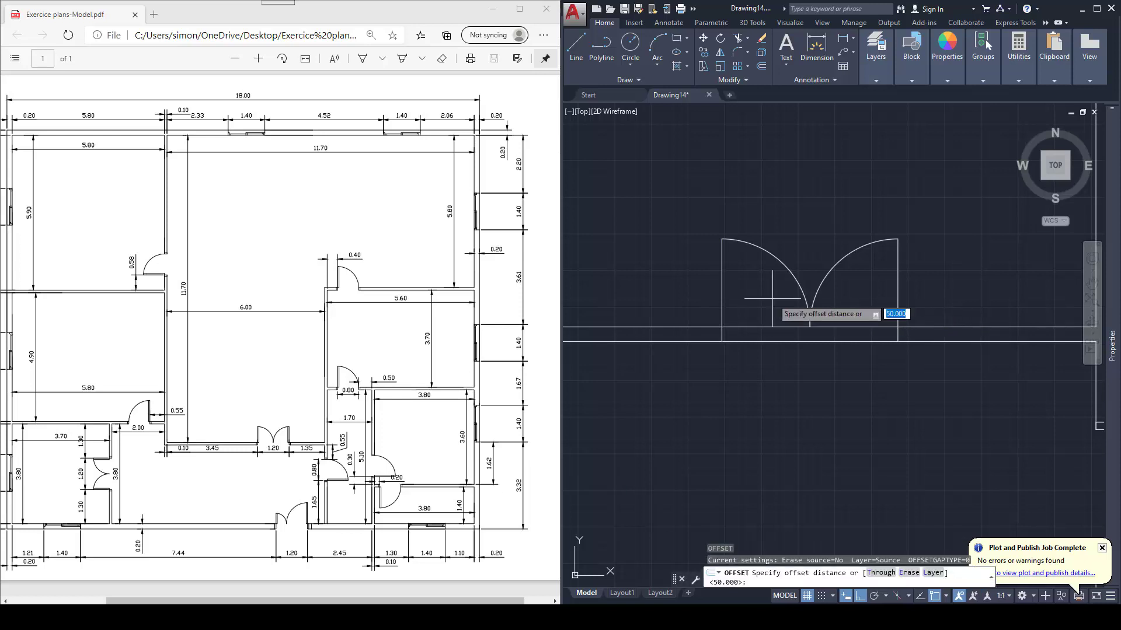
pyautogui.write('25')
pyautogui.press('Return')
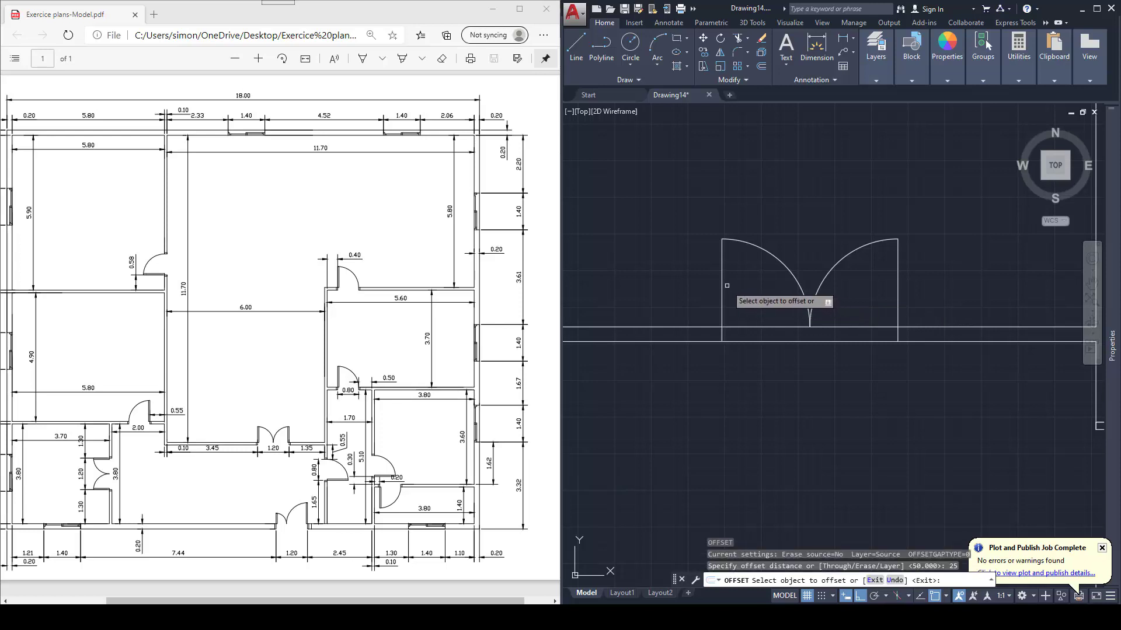
pyautogui.click(722, 285)
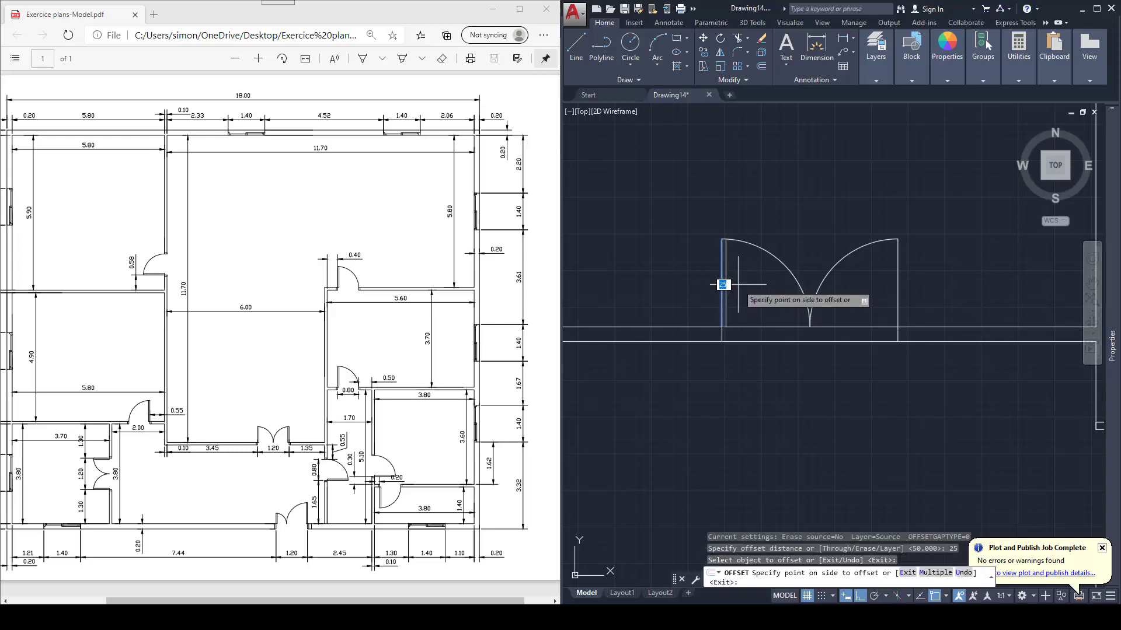
pyautogui.click(896, 280)
pyautogui.click(893, 274)
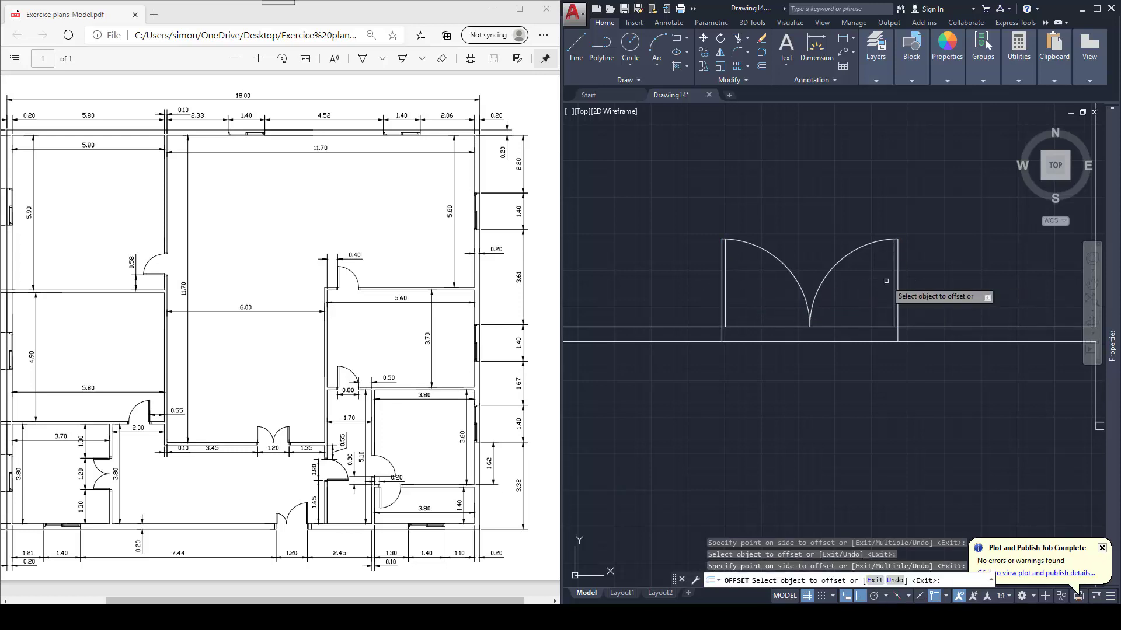
# Step: Offset the left and right jamb lines across the wall 50 outward to form the door frame
pyautogui.press('Return')
pyautogui.press('Return')
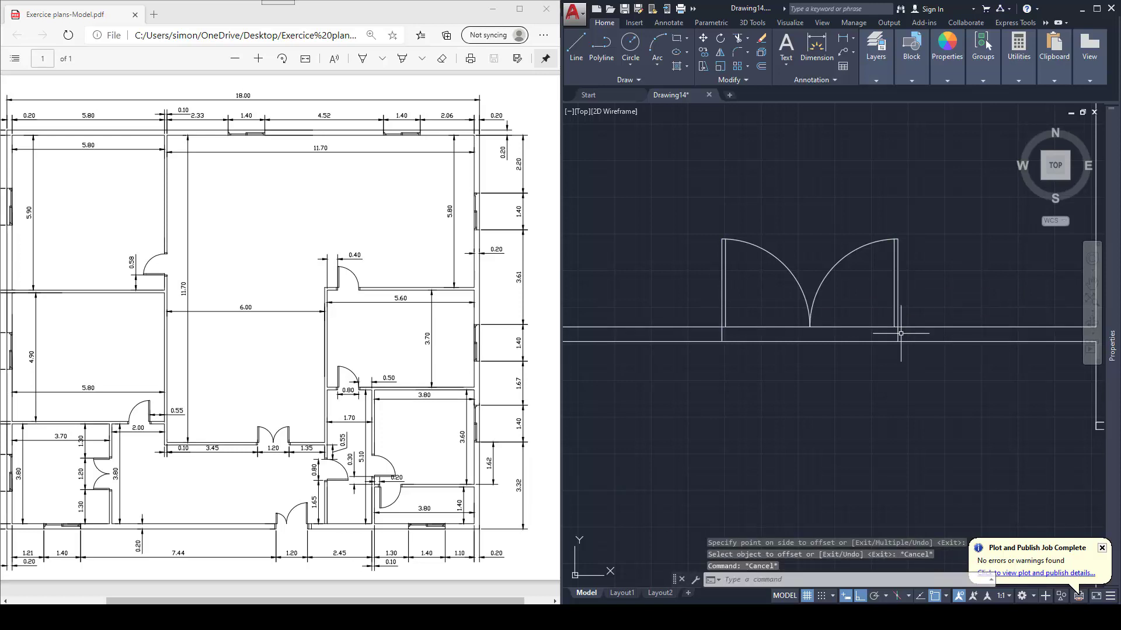
pyautogui.press('Return')
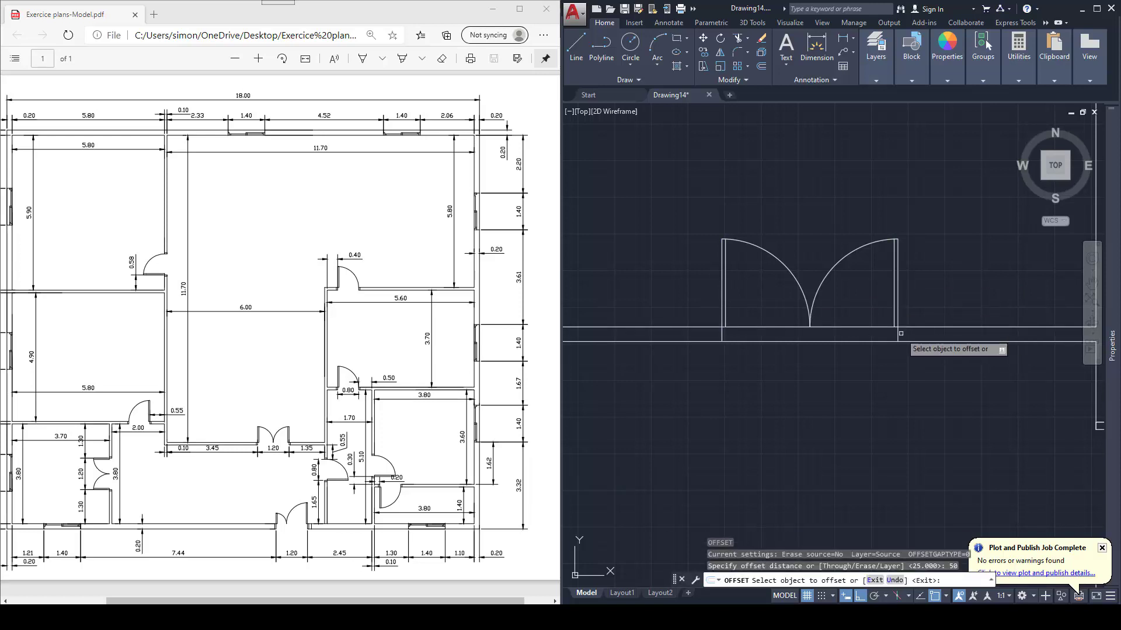
pyautogui.click(899, 331)
pyautogui.click(905, 326)
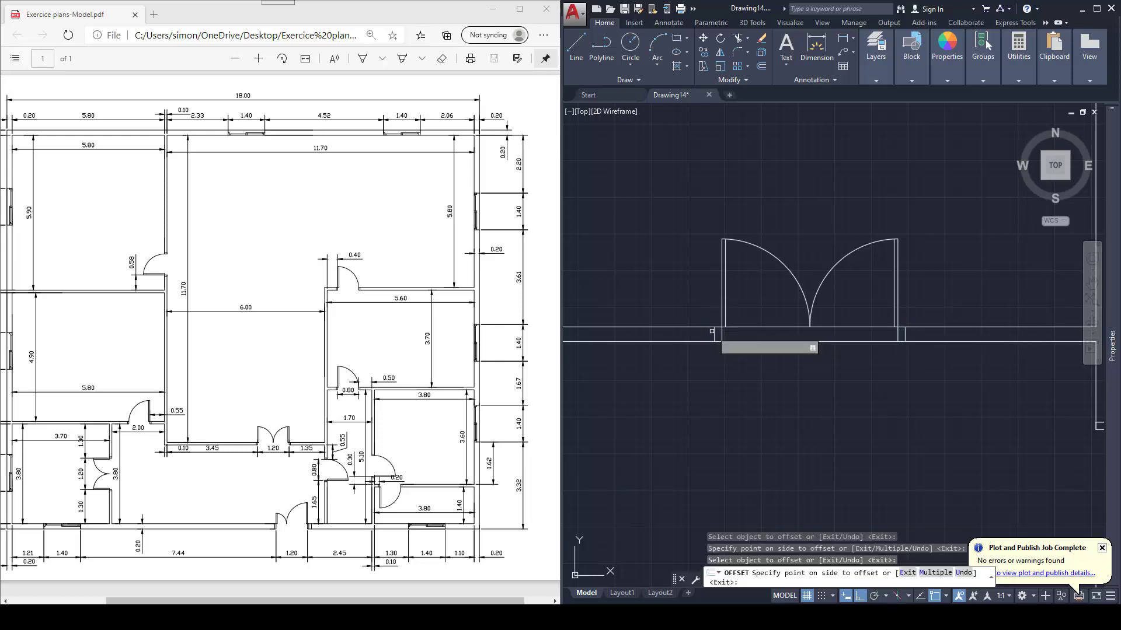
pyautogui.press('Escape')
pyautogui.moveTo(798, 346); pyautogui.dragTo(758, 347, button='middle')
pyautogui.press('Escape')
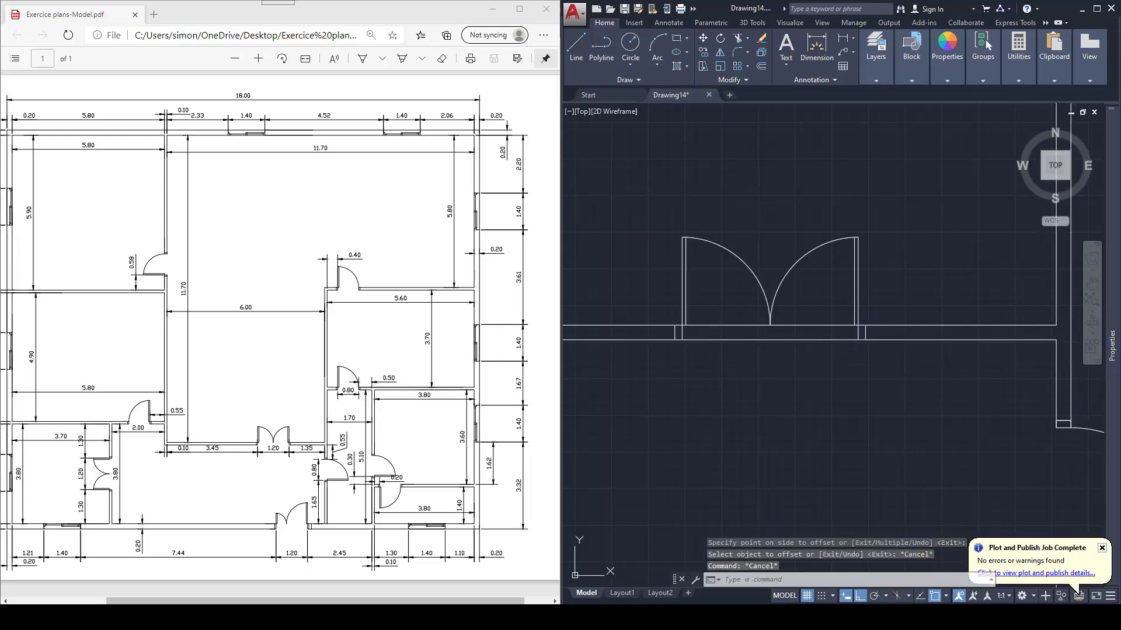
# Step: Close the left door frame along both wall faces, extending the upper line to the leaf's inner edge
pyautogui.write('l')
pyautogui.press('Return')
pyautogui.scroll(5, 684, 332)
pyautogui.click(643, 304)
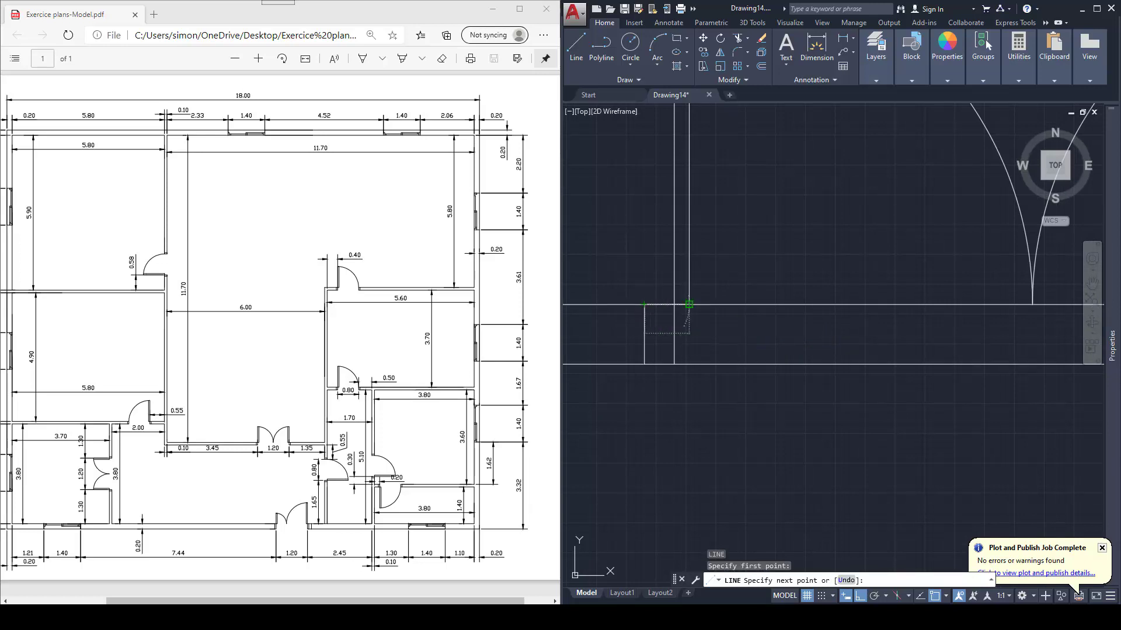
pyautogui.click(689, 304)
pyautogui.press('Escape')
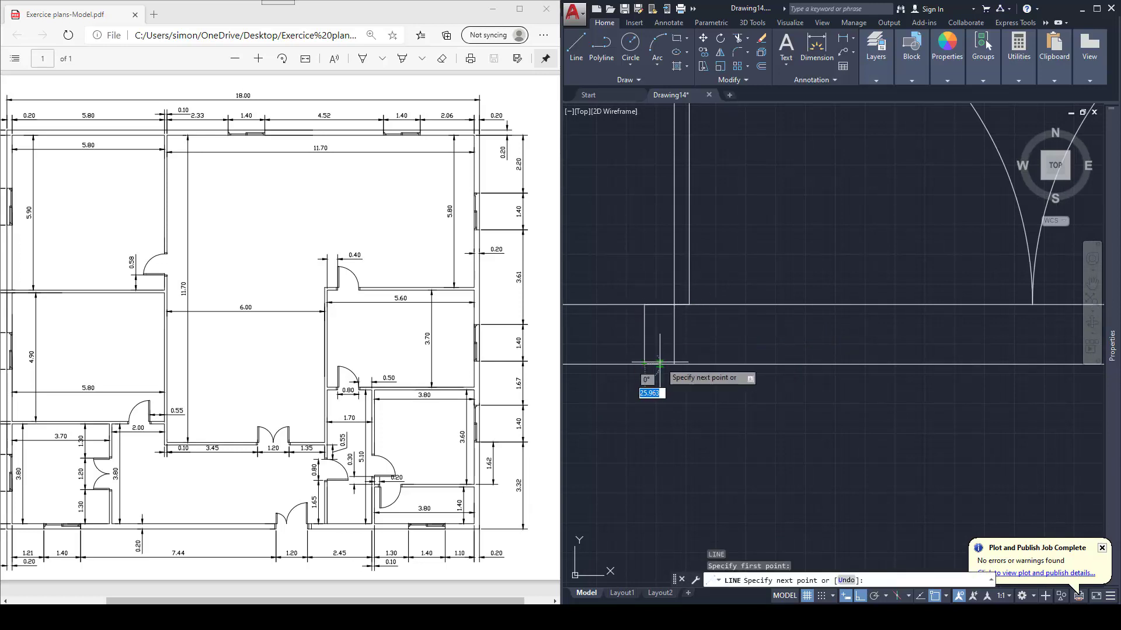
pyautogui.scroll(-3, 783, 363)
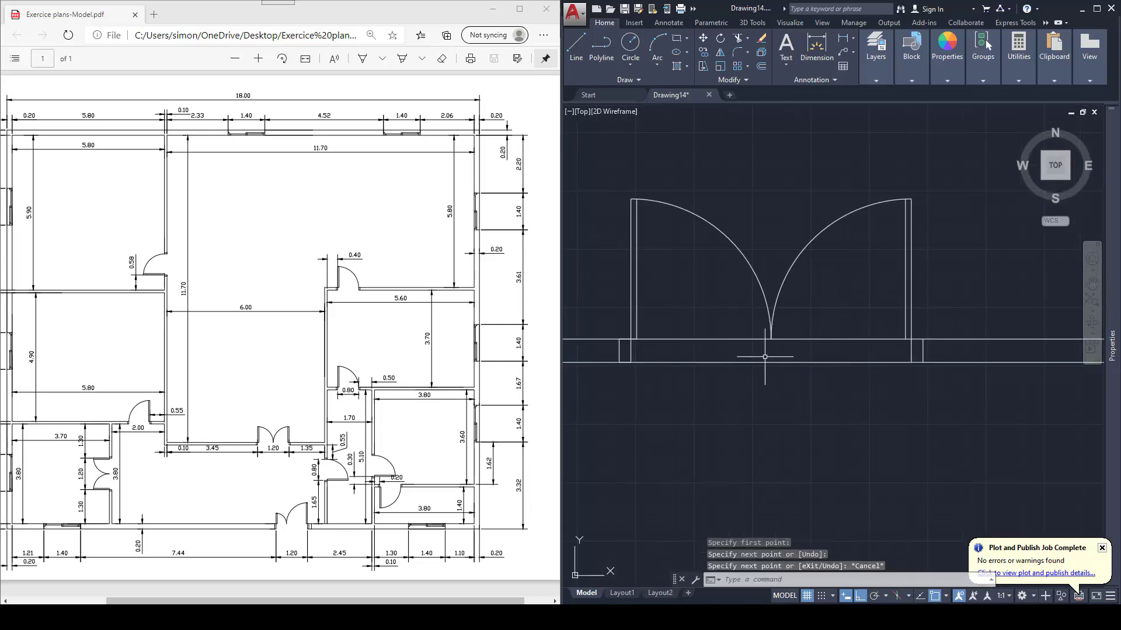
# Step: Close the right door frame along both wall faces, starting the upper line at the leaf's inner edge
pyautogui.write('l')
pyautogui.press('Return')
pyautogui.scroll(4, 881, 331)
pyautogui.click(864, 329)
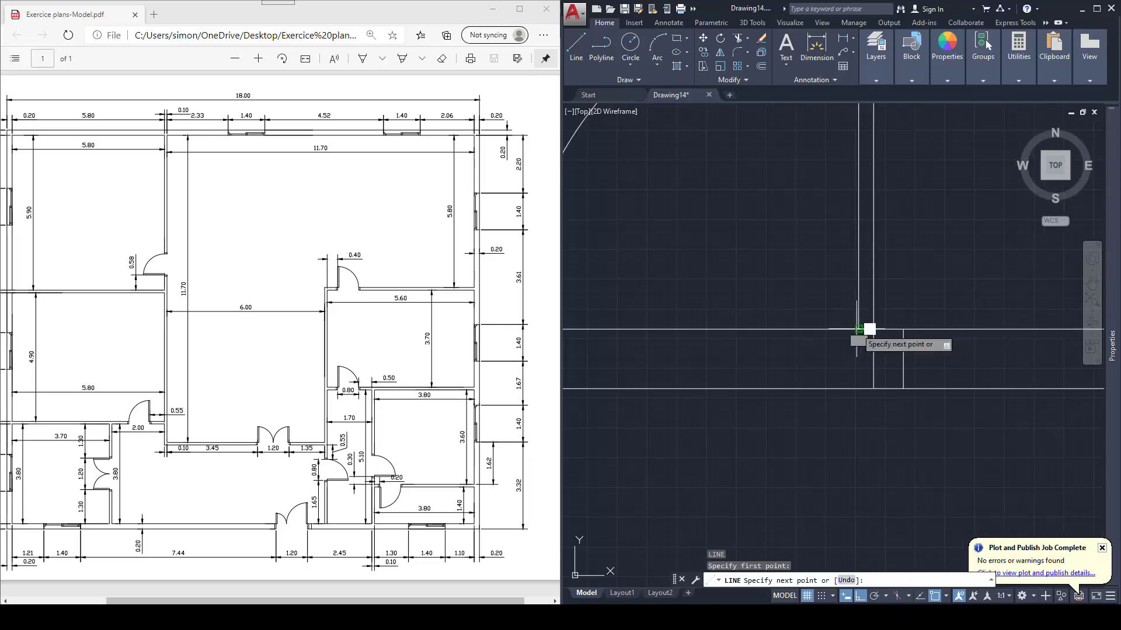
pyautogui.click(902, 329)
pyautogui.press('Return')
pyautogui.press('Return')
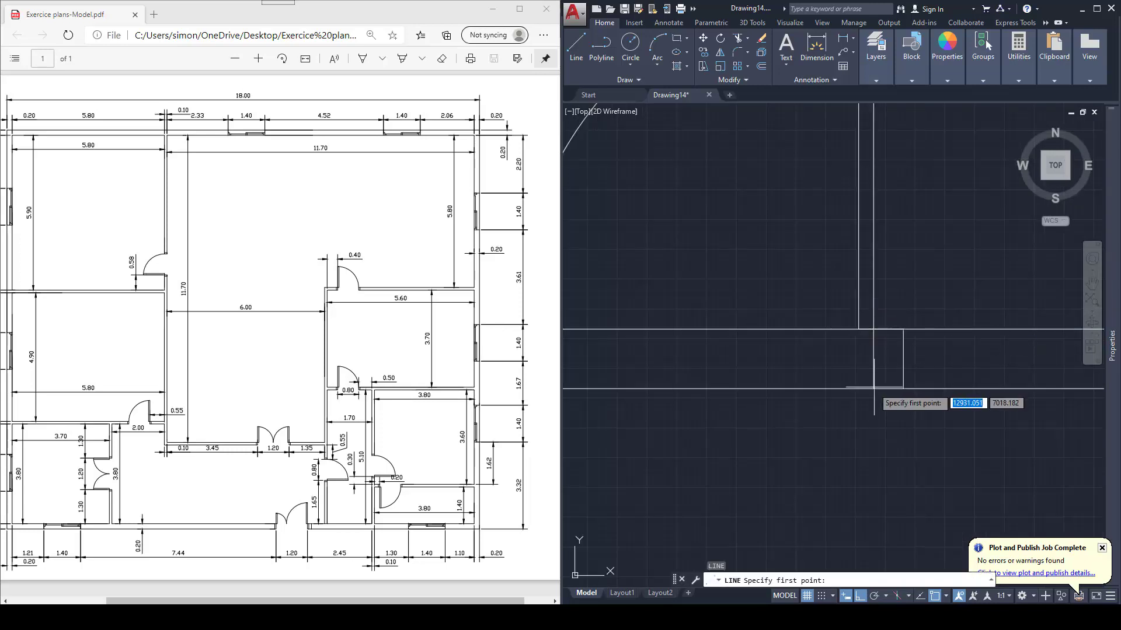
pyautogui.click(892, 388)
pyautogui.click(903, 388)
pyautogui.press('Escape')
pyautogui.scroll(-3, 908, 385)
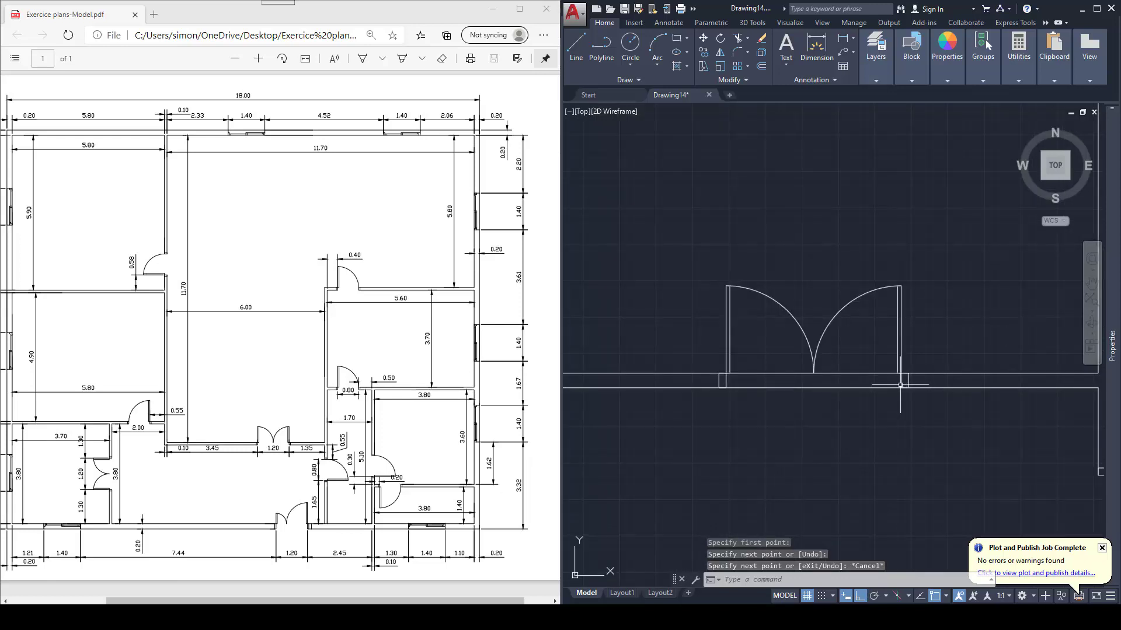
# Step: Trim the wall lines between the two frames to open the central room's double-door gap
pyautogui.press('Return')
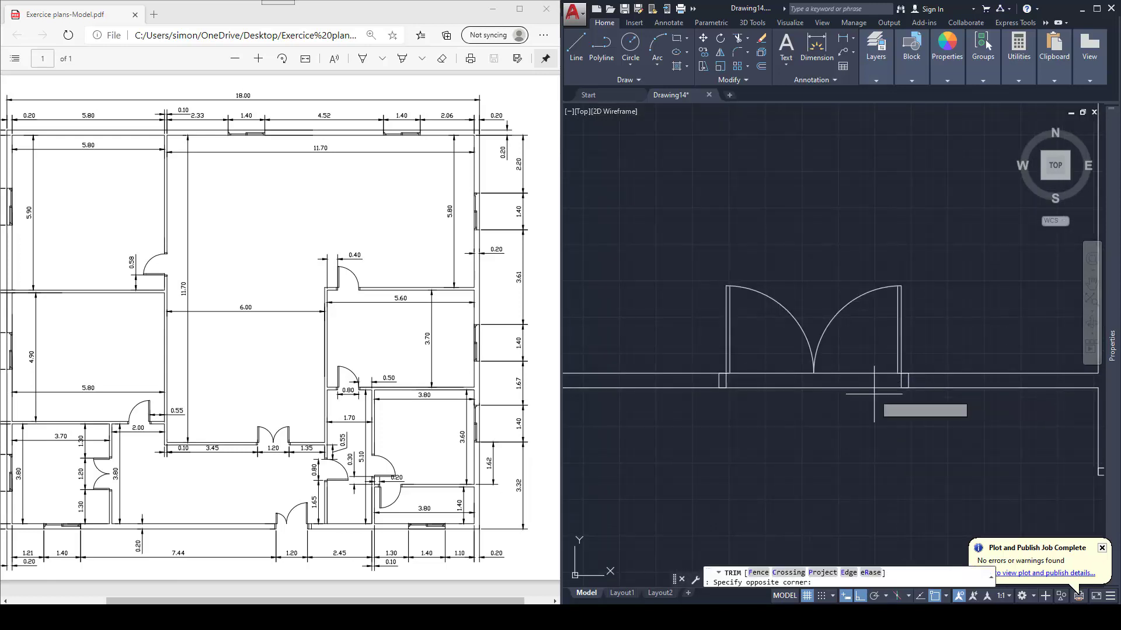
pyautogui.click(858, 388)
pyautogui.click(798, 389)
pyautogui.click(793, 378)
pyautogui.press('Escape')
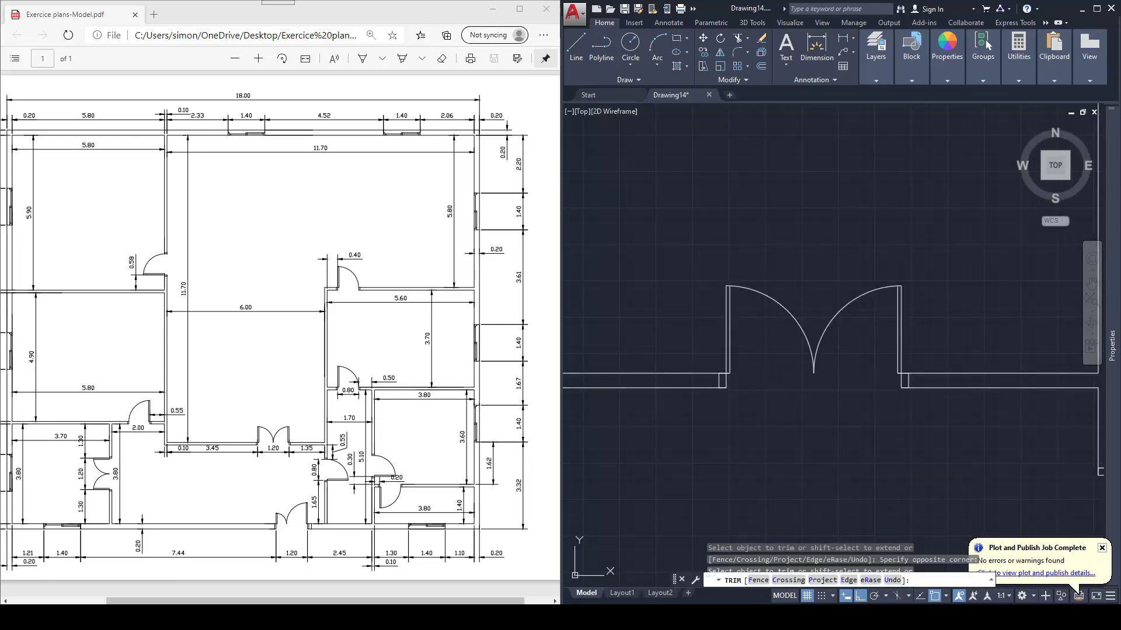
pyautogui.moveTo(850, 371); pyautogui.dragTo(836, 368, button='middle')
pyautogui.press('Escape')
pyautogui.press('Escape')
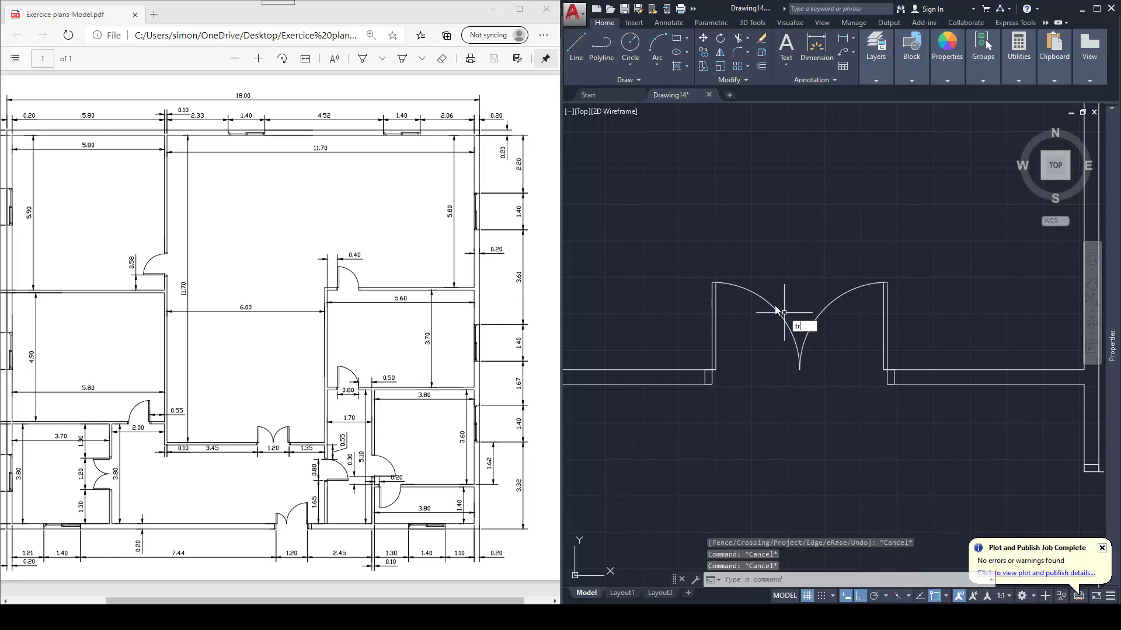
pyautogui.press('Return')
pyautogui.scroll(8, 724, 289)
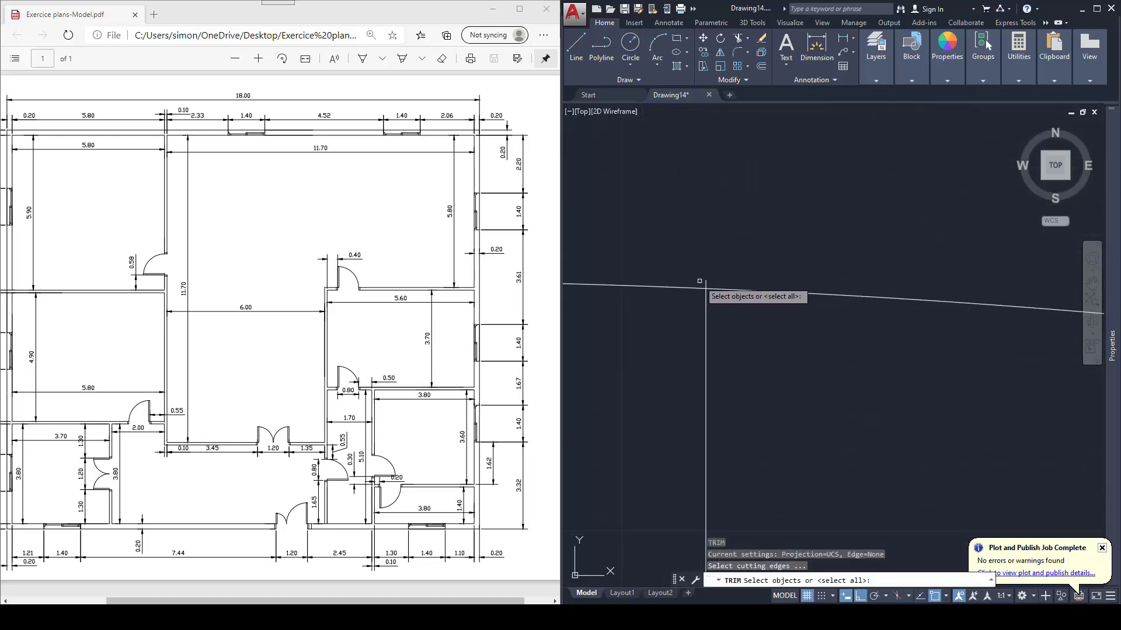
pyautogui.click(696, 282)
pyautogui.press('Escape')
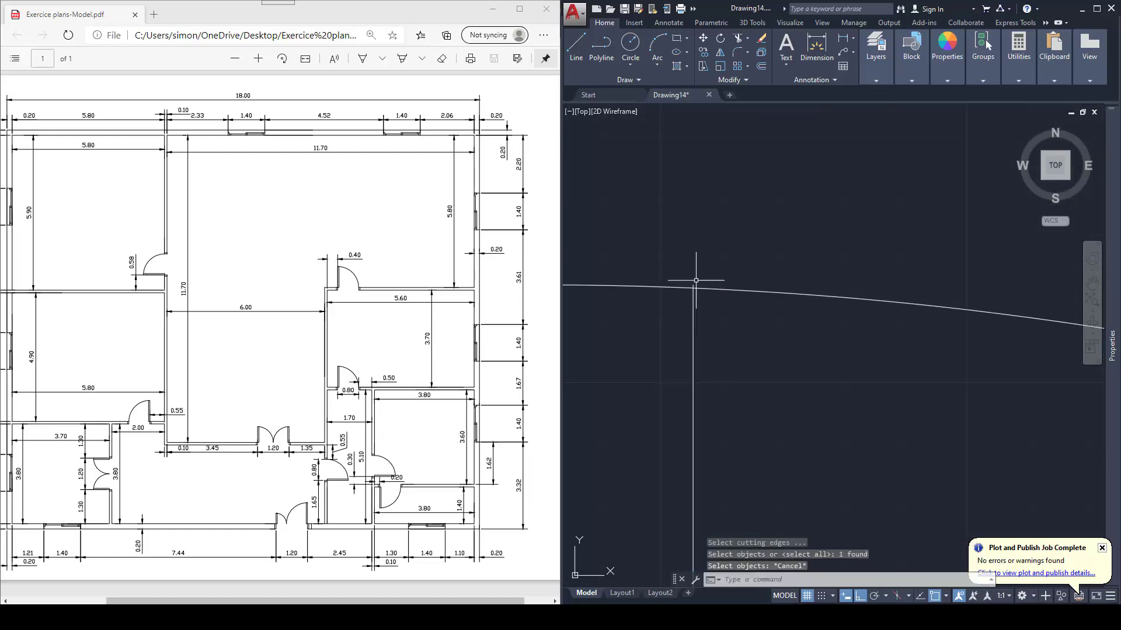
pyautogui.press('Escape')
# Step: Trim the short ends of both inner leaf lines that project past the double door's swing arcs
pyautogui.press('Return')
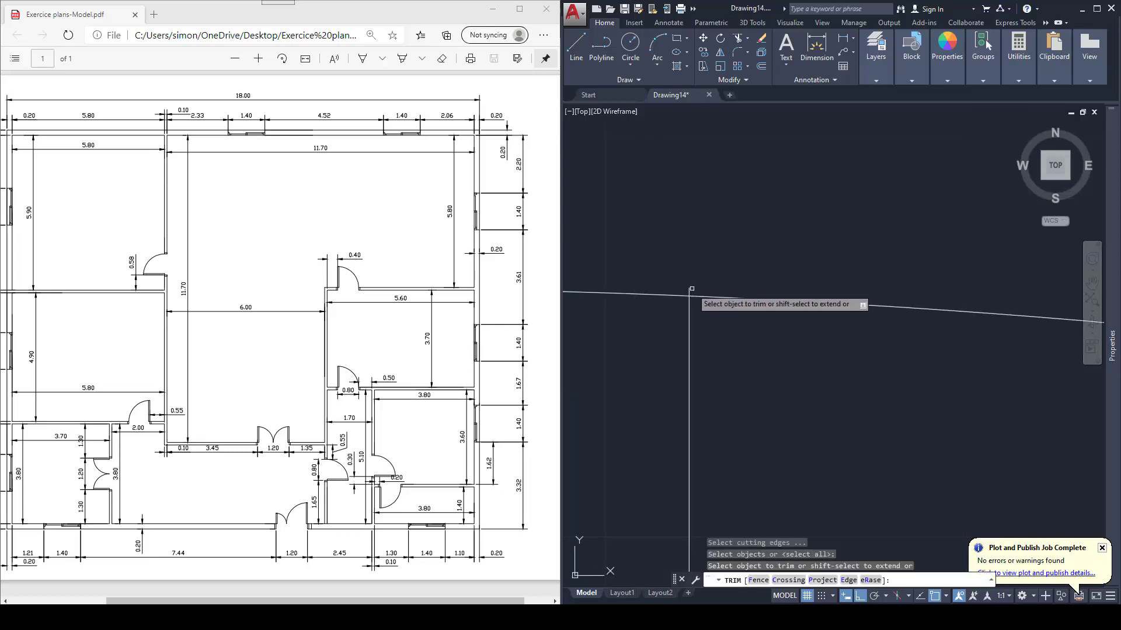
pyautogui.scroll(-6, 746, 293)
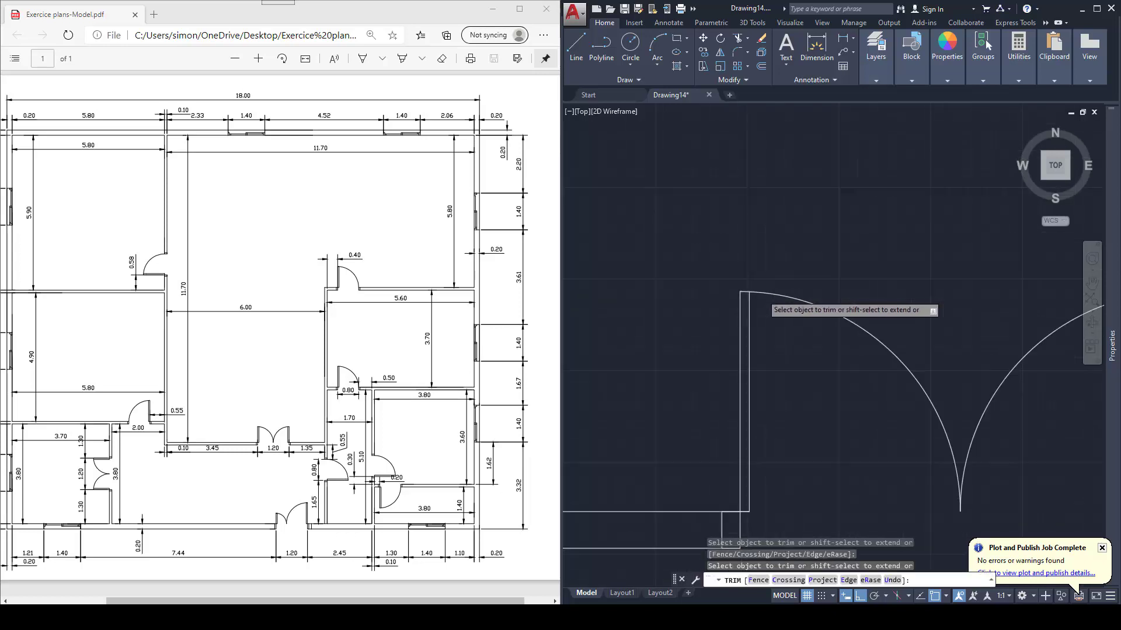
pyautogui.scroll(6, 904, 290)
pyautogui.scroll(4, 904, 290)
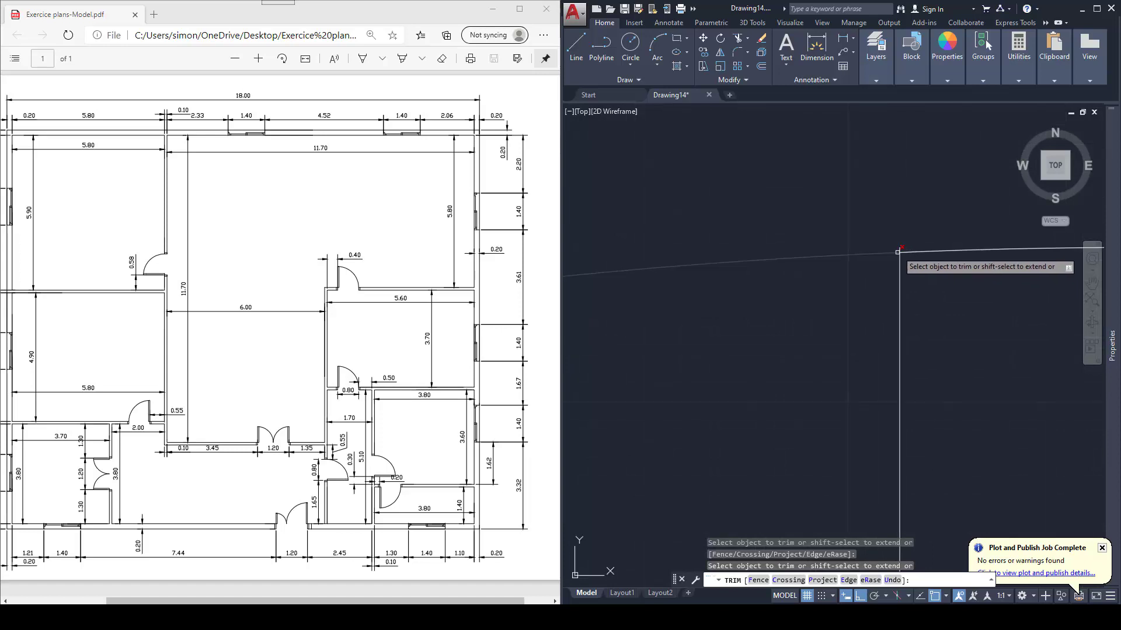
pyautogui.scroll(-8, 872, 289)
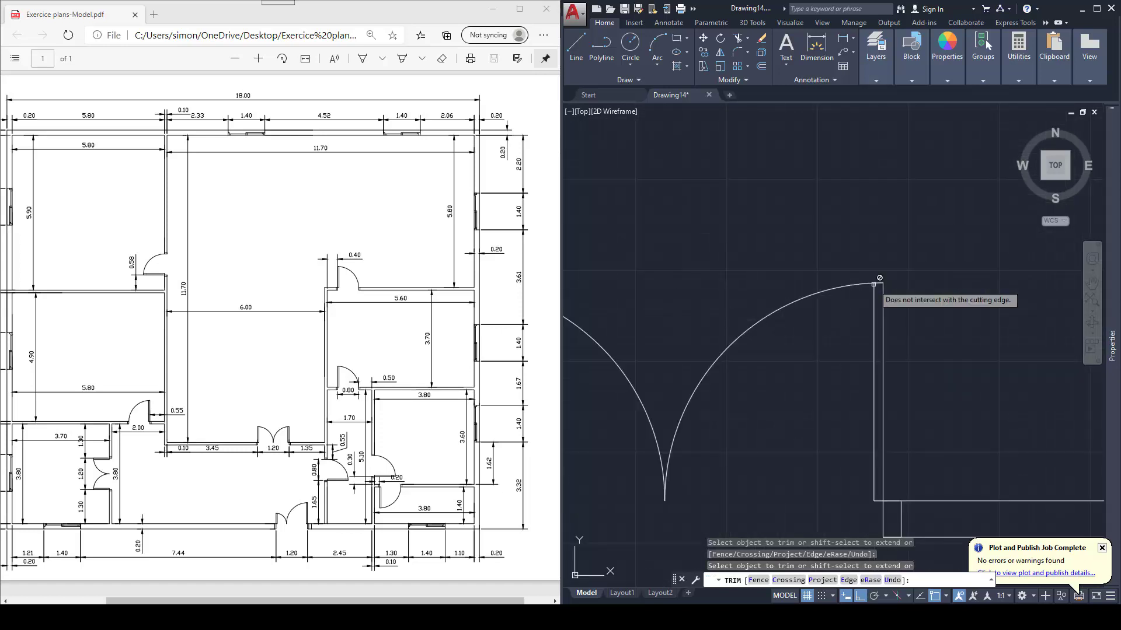
pyautogui.press('Escape')
pyautogui.moveTo(822, 321); pyautogui.dragTo(827, 306, button='middle')
pyautogui.press('Escape')
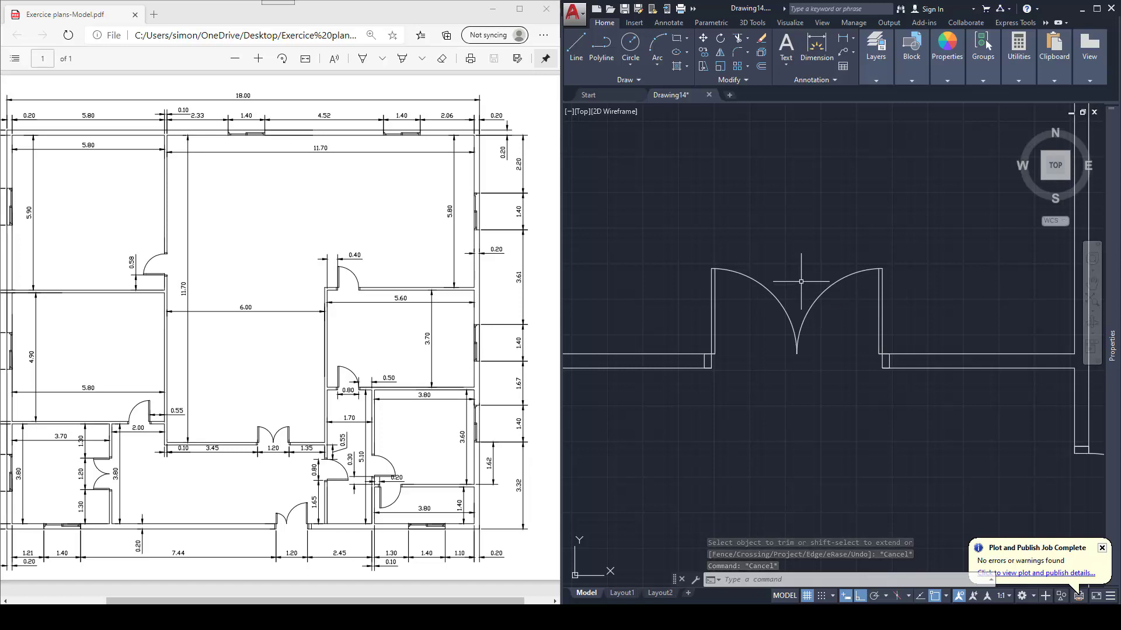
# Step: Write the whole double door with its frames to the block file grandep.dwg, using the left frame's lower inner corner as base point
pyautogui.write('wblock')
pyautogui.press('Return')
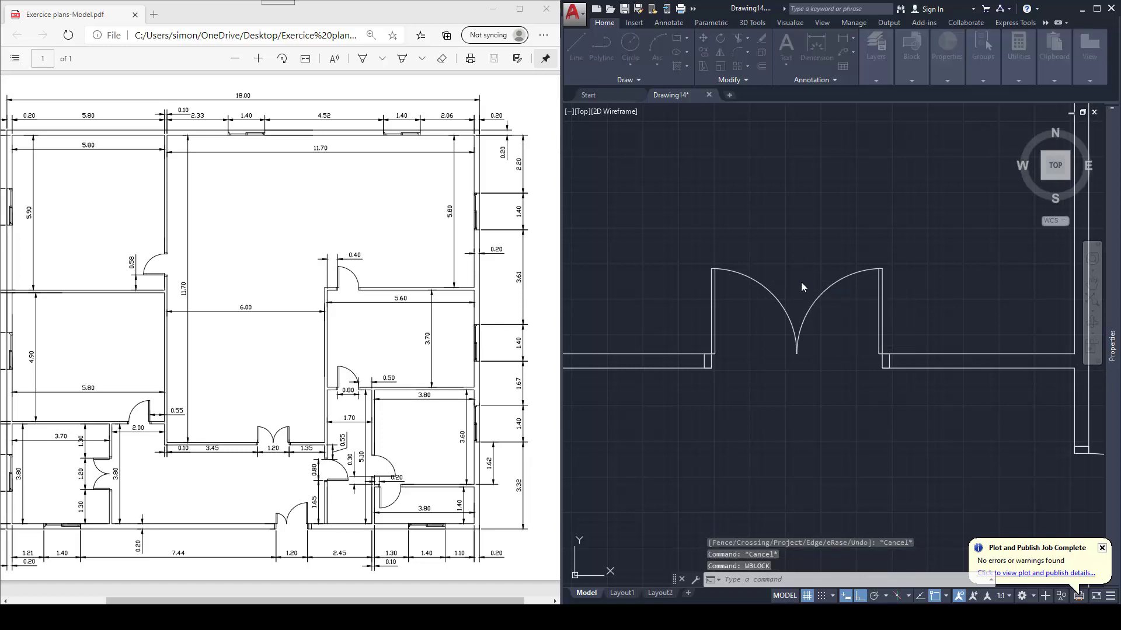
pyautogui.click(557, 273)
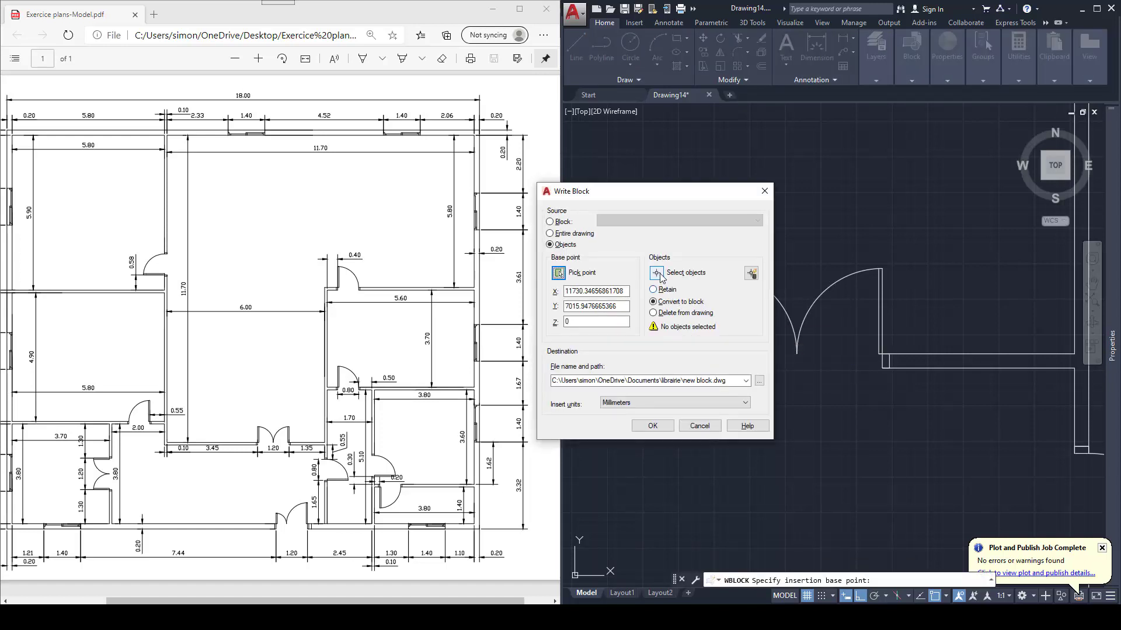
pyautogui.click(656, 273)
pyautogui.moveTo(685, 243); pyautogui.dragTo(905, 381)
pyautogui.press('Return')
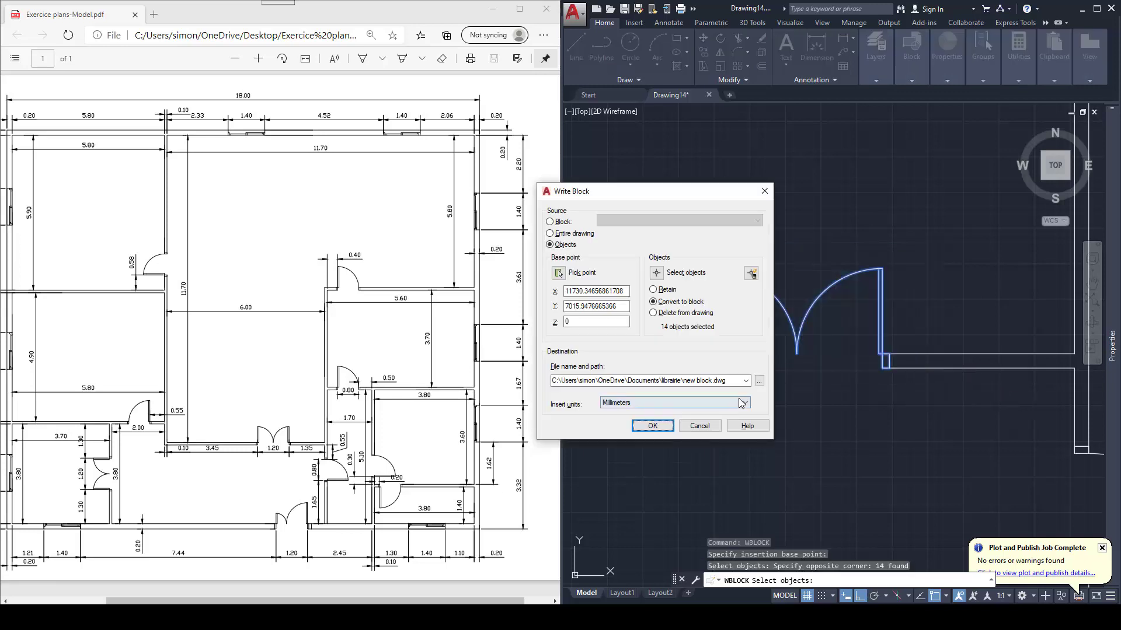
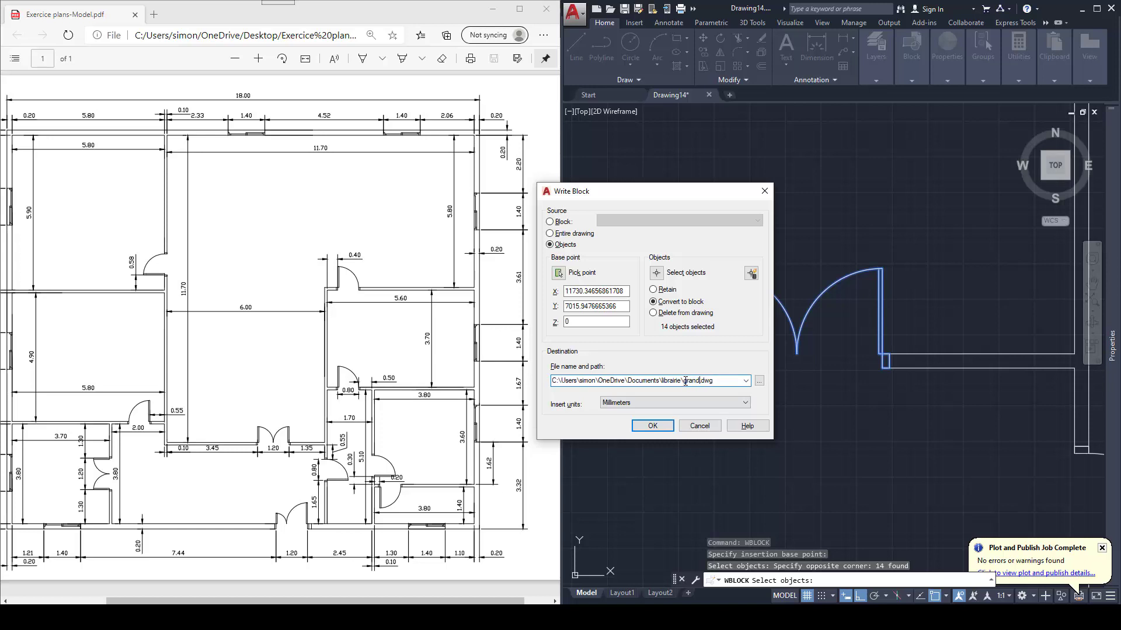
pyautogui.click(661, 431)
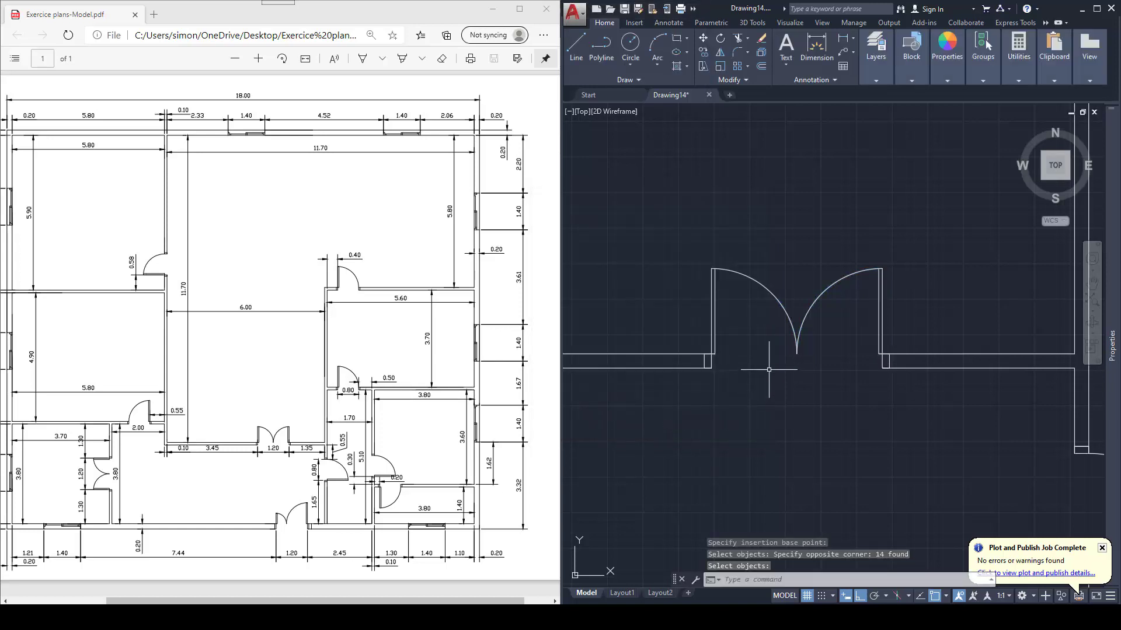
# Step: Draw a guide line 1300 up the lower-left room's partition from its base, continuing with a horizontal jamb line across the partition
pyautogui.scroll(-2, 748, 370)
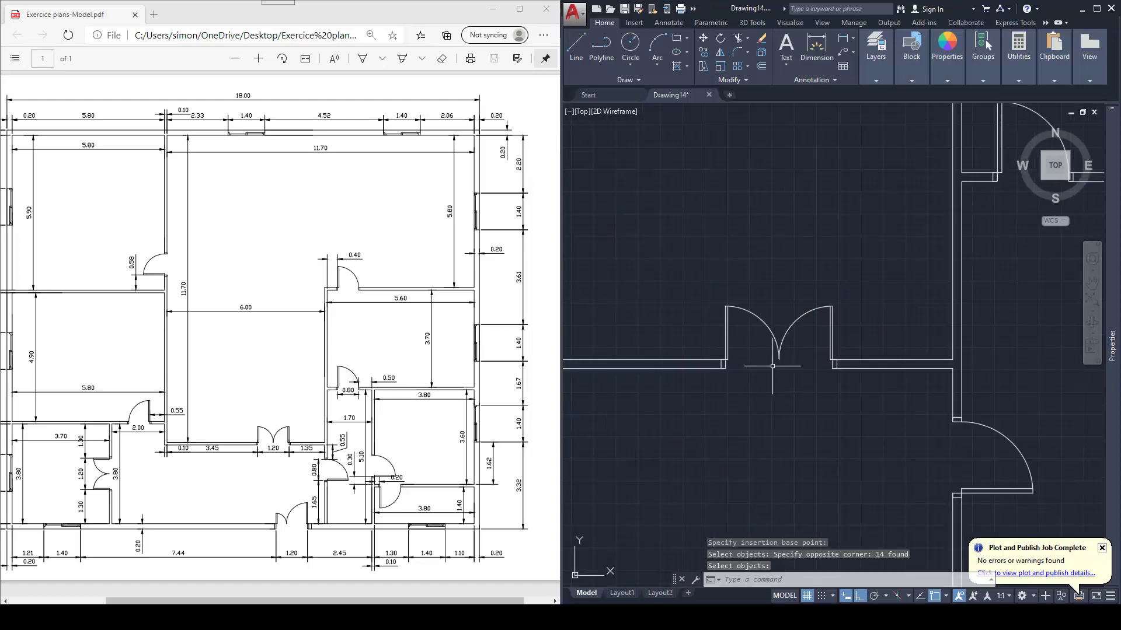
pyautogui.scroll(-1, 777, 349)
pyautogui.press('Escape')
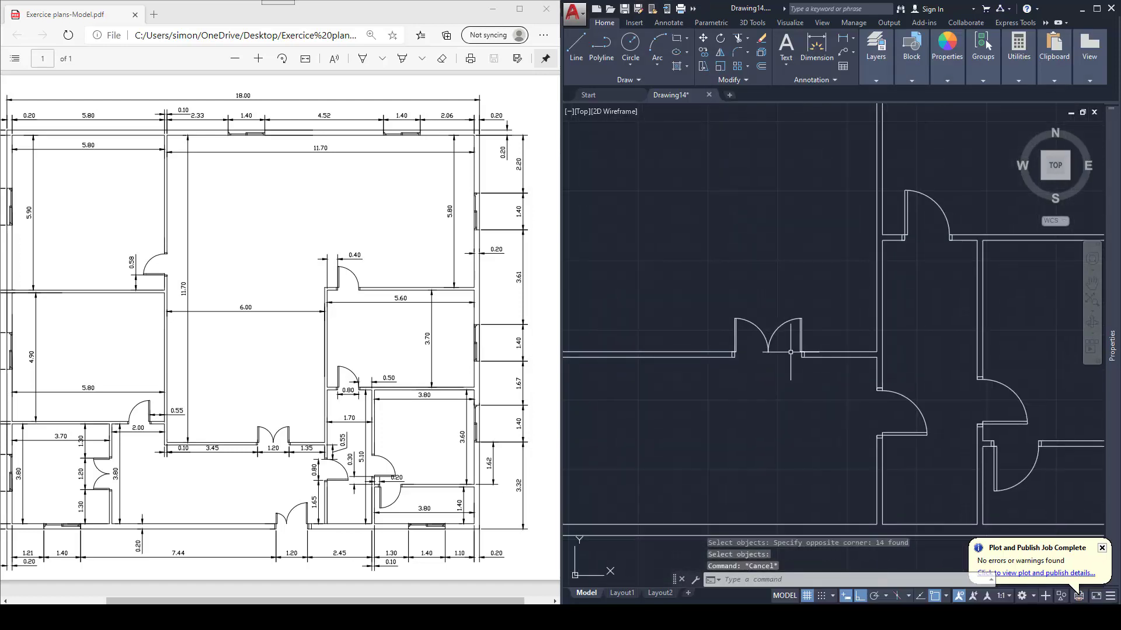
pyautogui.scroll(-2, 790, 370)
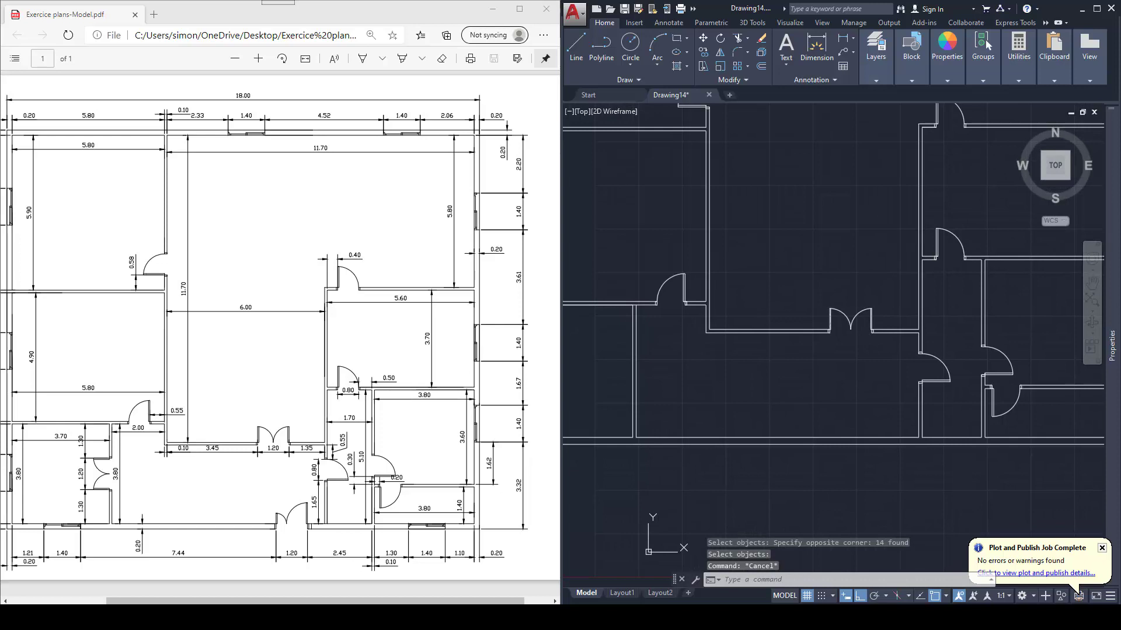
pyautogui.moveTo(656, 385)
pyautogui.mouseDown(button='middle')
pyautogui.moveTo(676, 373)
pyautogui.moveTo(697, 384)
pyautogui.mouseUp(button='middle')
pyautogui.press('Escape')
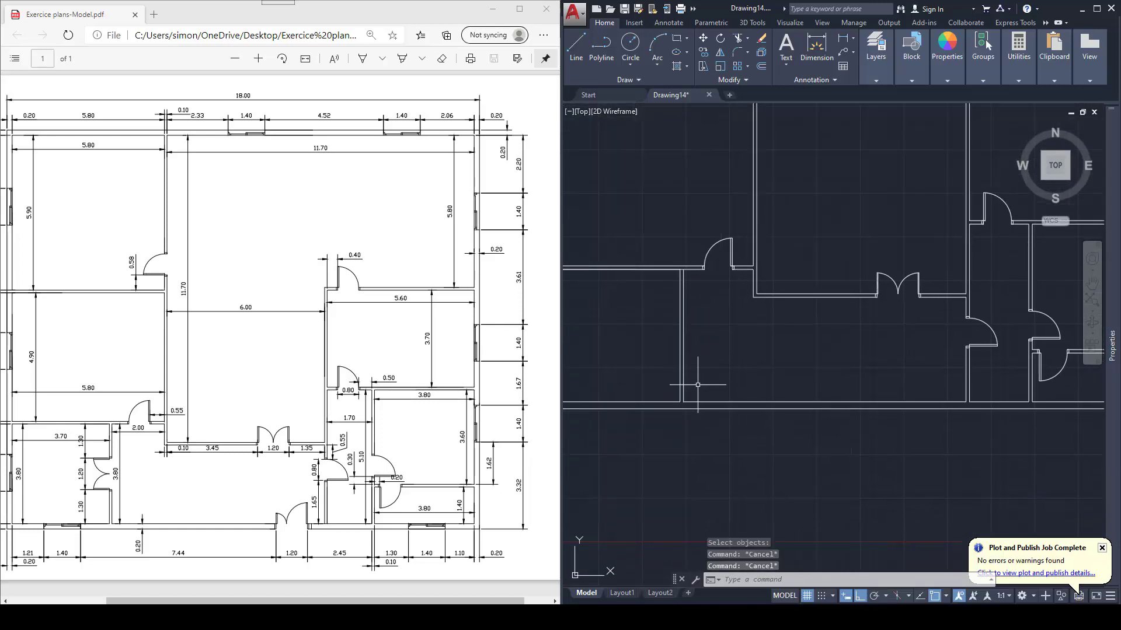
pyautogui.write('l')
pyautogui.press('Return')
pyautogui.scroll(2, 681, 402)
pyautogui.click(679, 404)
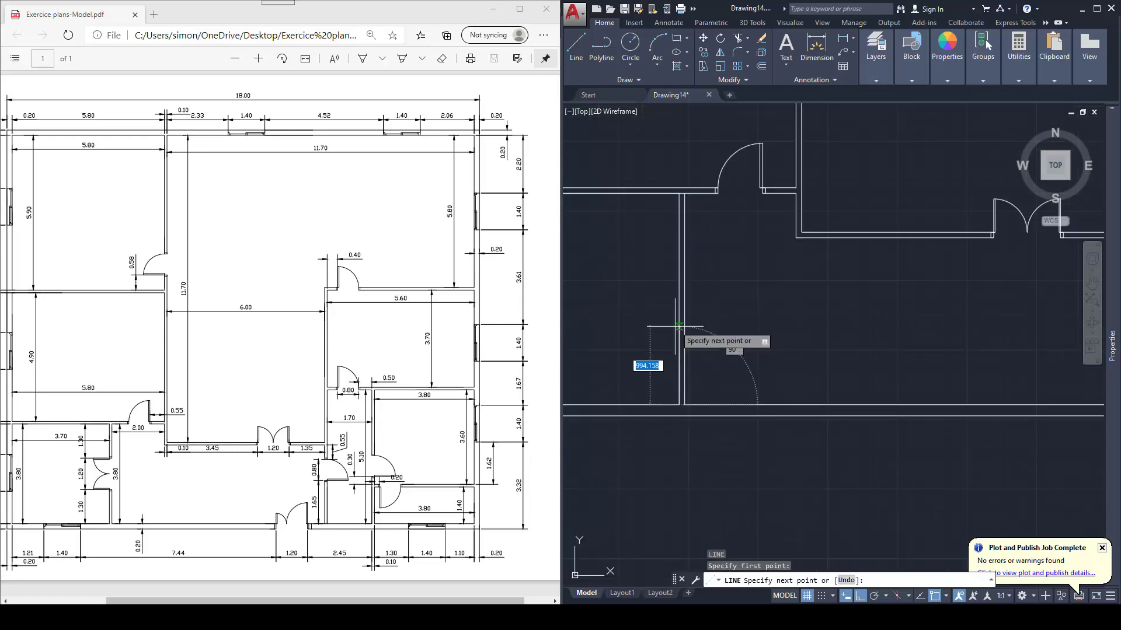
pyautogui.press('Return')
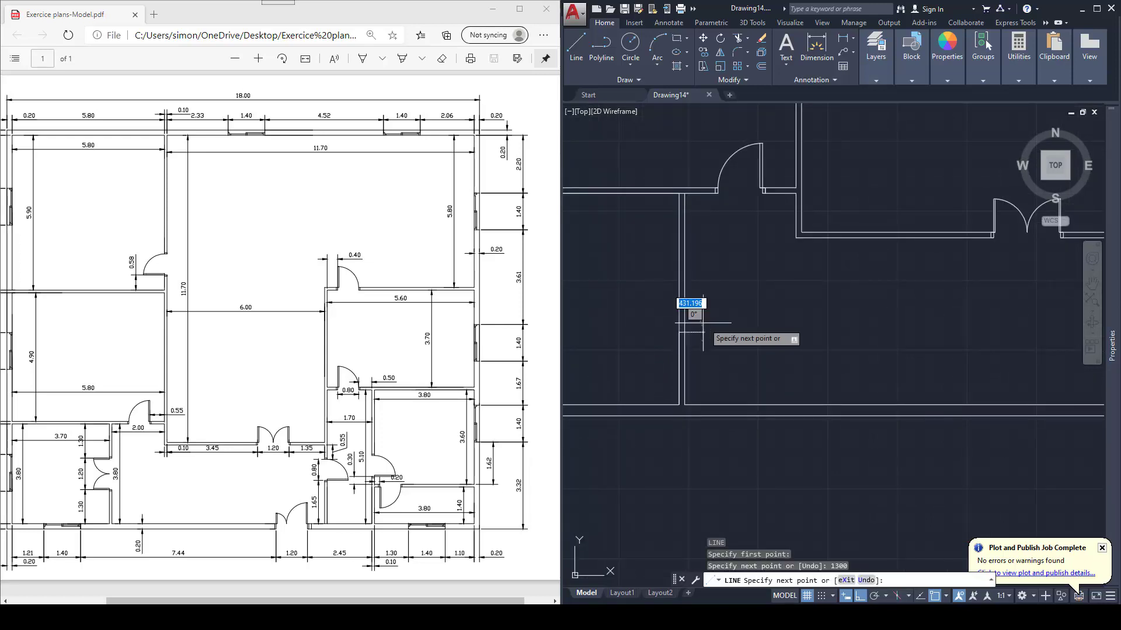
pyautogui.click(717, 330)
pyautogui.press('Escape')
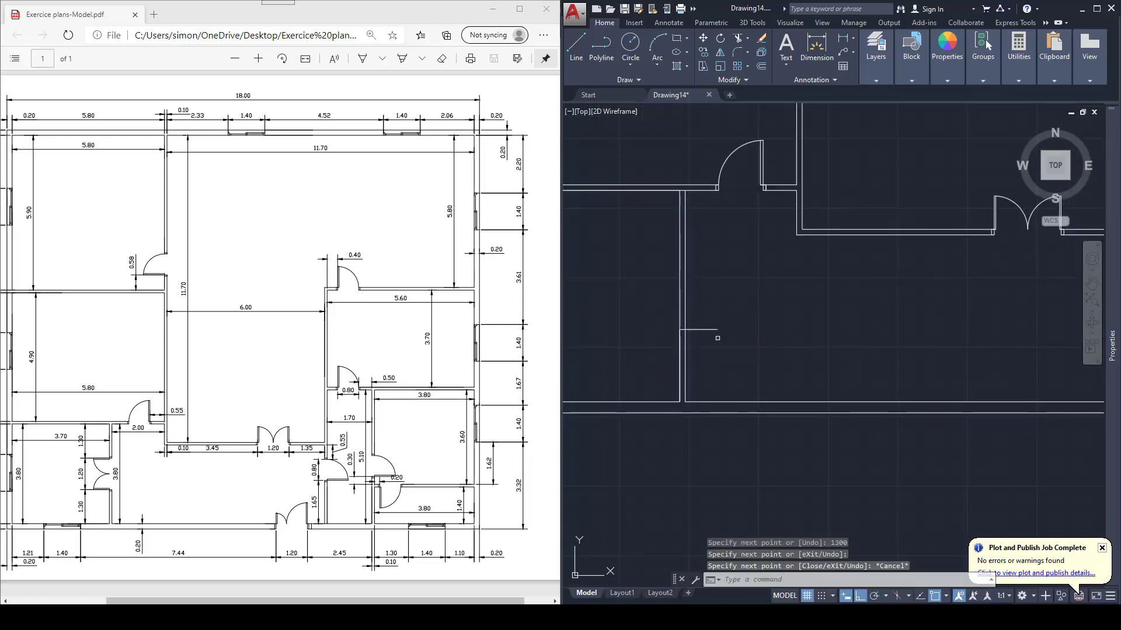
# Step: Trim the jamb line's overshoot beyond the partition and erase the 1300 guide line
pyautogui.write('tr')
pyautogui.press('Return')
pyautogui.moveTo(713, 320); pyautogui.dragTo(687, 342)
pyautogui.press('Escape')
pyautogui.click(680, 347)
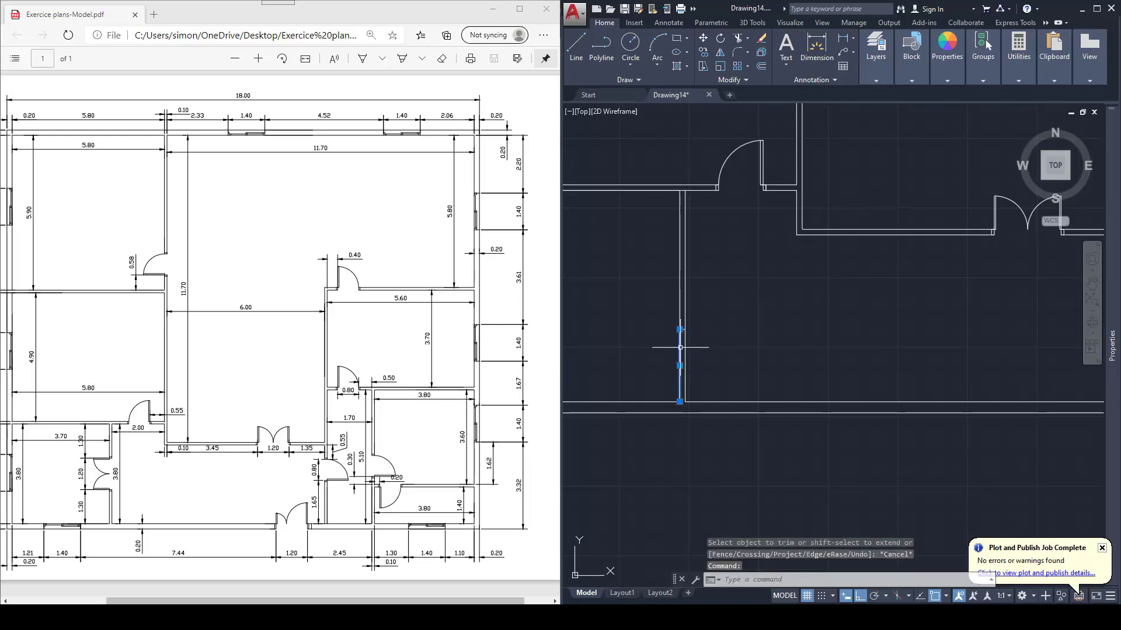
pyautogui.press('Delete')
# Step: Draw a guide line 2450 leftward along the bottom exterior wall from the corridor's right partition, then a jamb line down across the wall
pyautogui.scroll(-2, 680, 348)
pyautogui.moveTo(854, 358); pyautogui.dragTo(816, 351, button='middle')
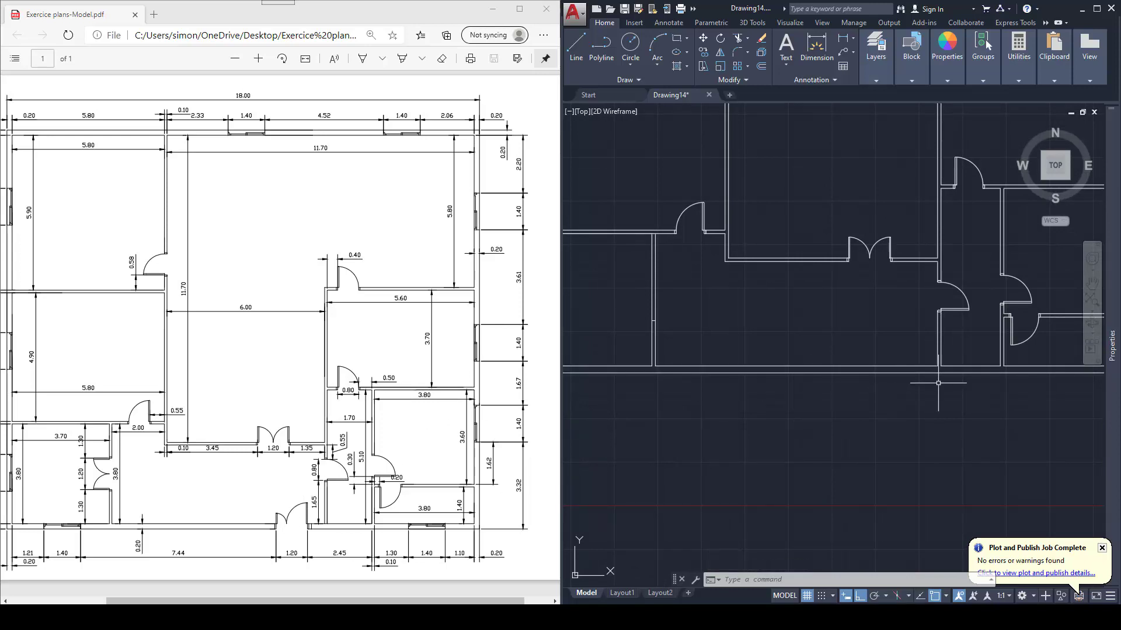
pyautogui.scroll(3, 938, 383)
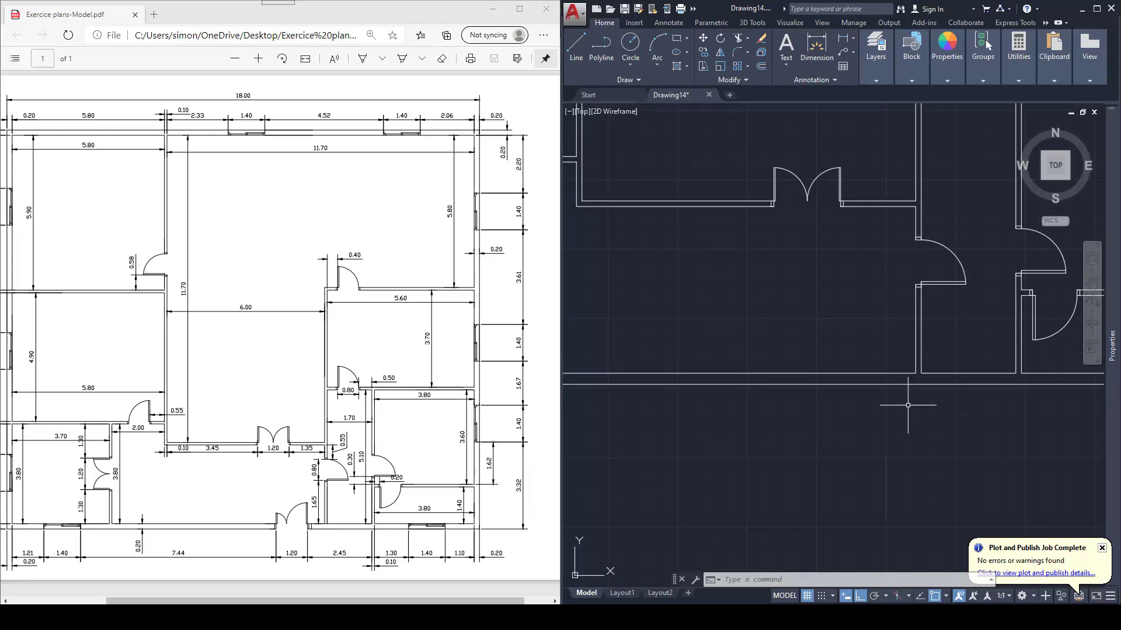
pyautogui.moveTo(981, 397); pyautogui.dragTo(933, 395, button='middle')
pyautogui.write('l')
pyautogui.press('Return')
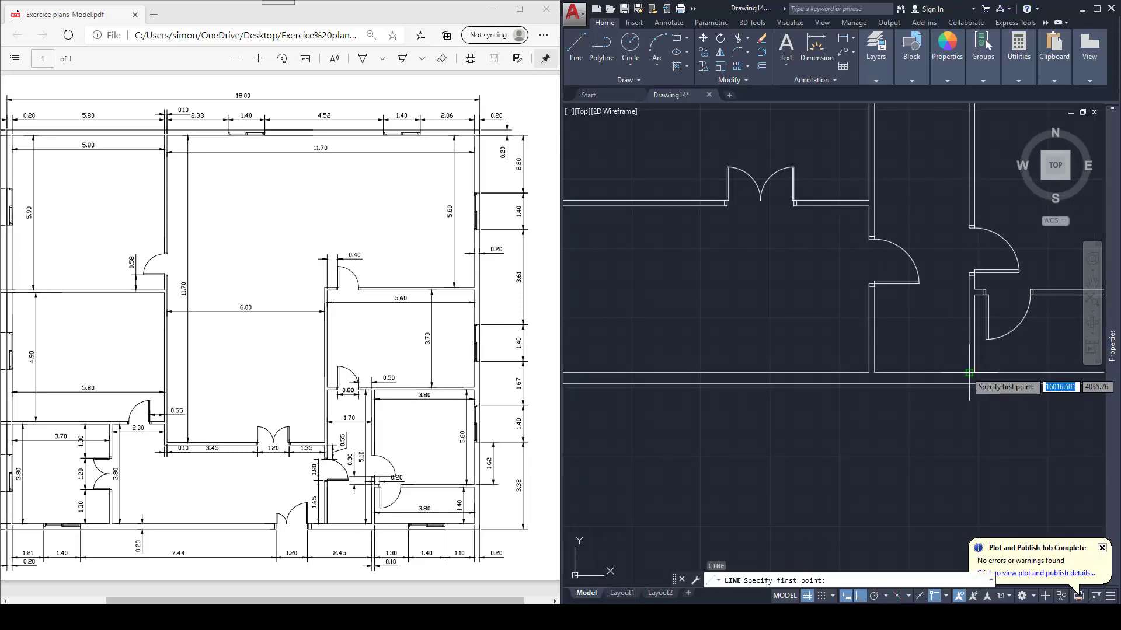
pyautogui.click(968, 373)
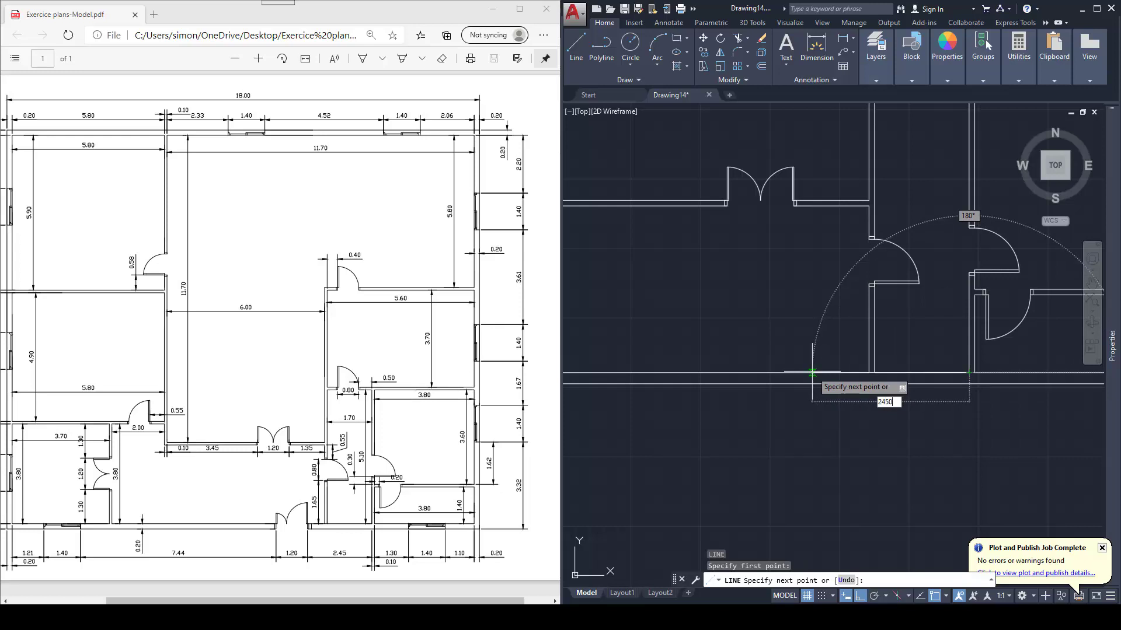
pyautogui.press('Return')
pyautogui.click(825, 388)
pyautogui.press('Escape')
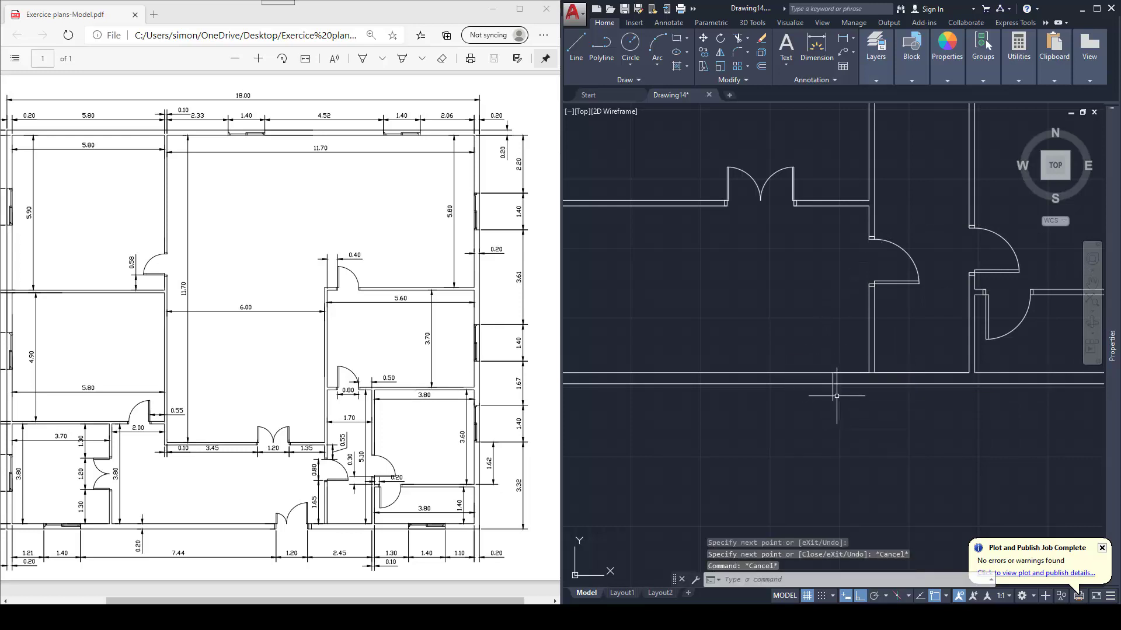
# Step: Trim the entrance jamb line's overshoot below the exterior wall and erase the 2450 guide line
pyautogui.write('tr')
pyautogui.press('Return')
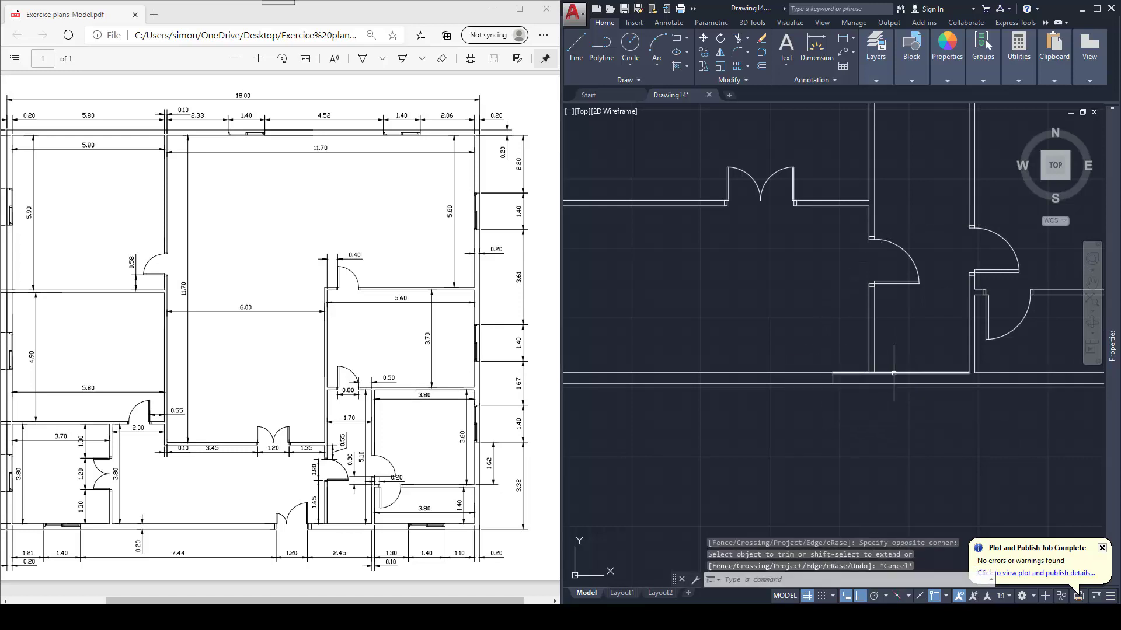
pyautogui.press('Escape')
pyautogui.click(894, 372)
pyautogui.press('Delete')
pyautogui.press('Escape')
# Step: Start inserting the grandep double-door block from the recent blocks and redefine its existing definition
pyautogui.scroll(-5, 893, 372)
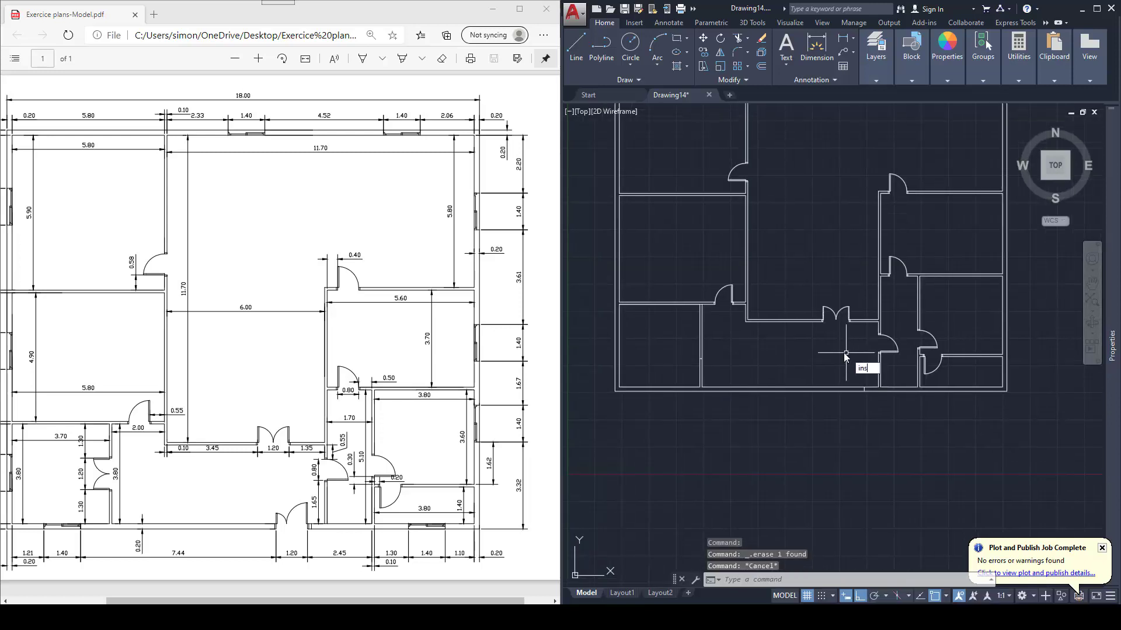
pyautogui.press('Return')
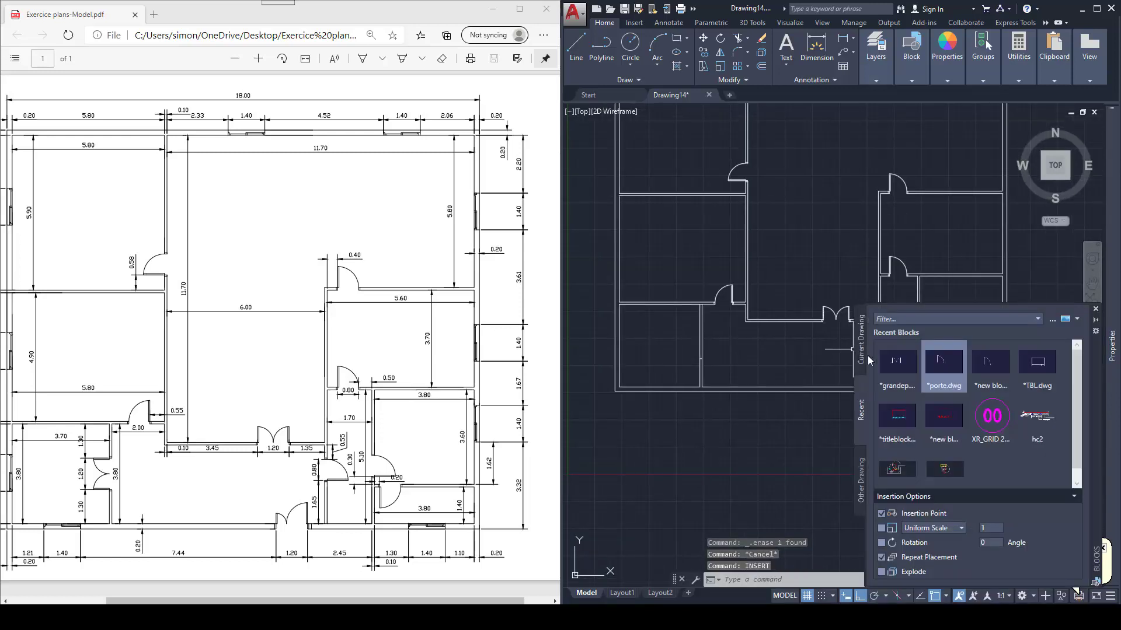
pyautogui.click(897, 367)
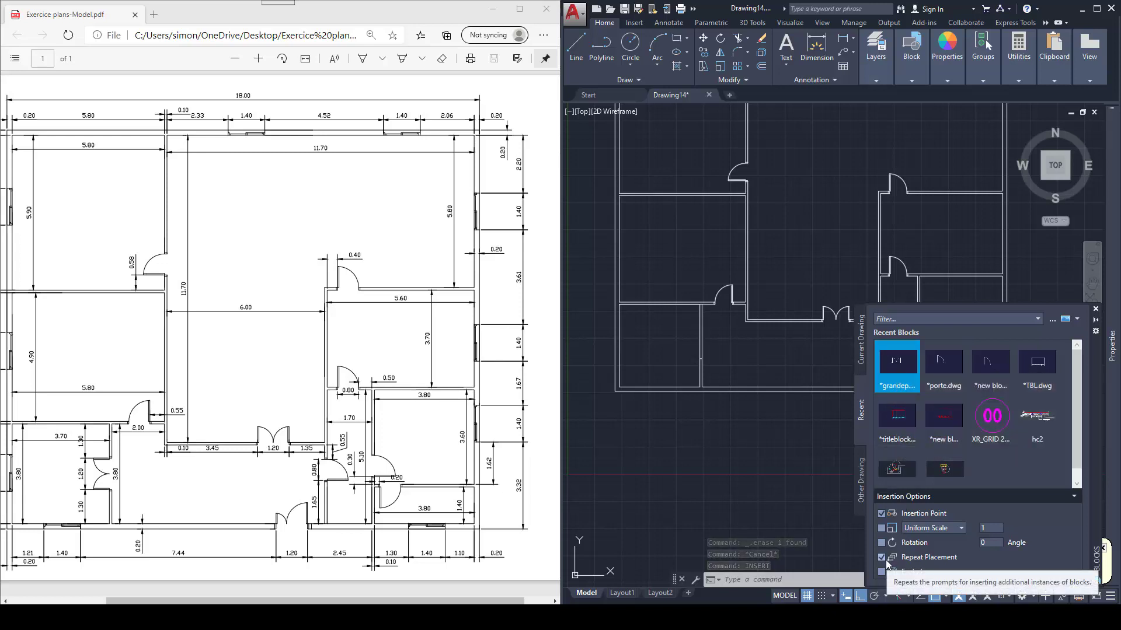
pyautogui.moveTo(897, 408)
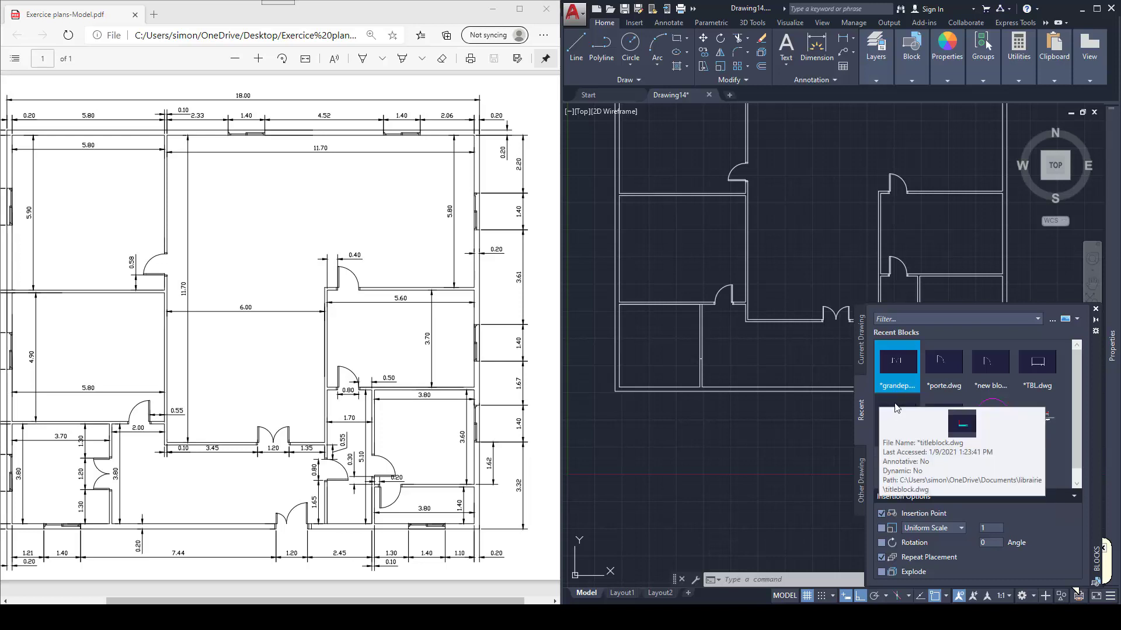
pyautogui.moveTo(897, 366); pyautogui.dragTo(740, 334)
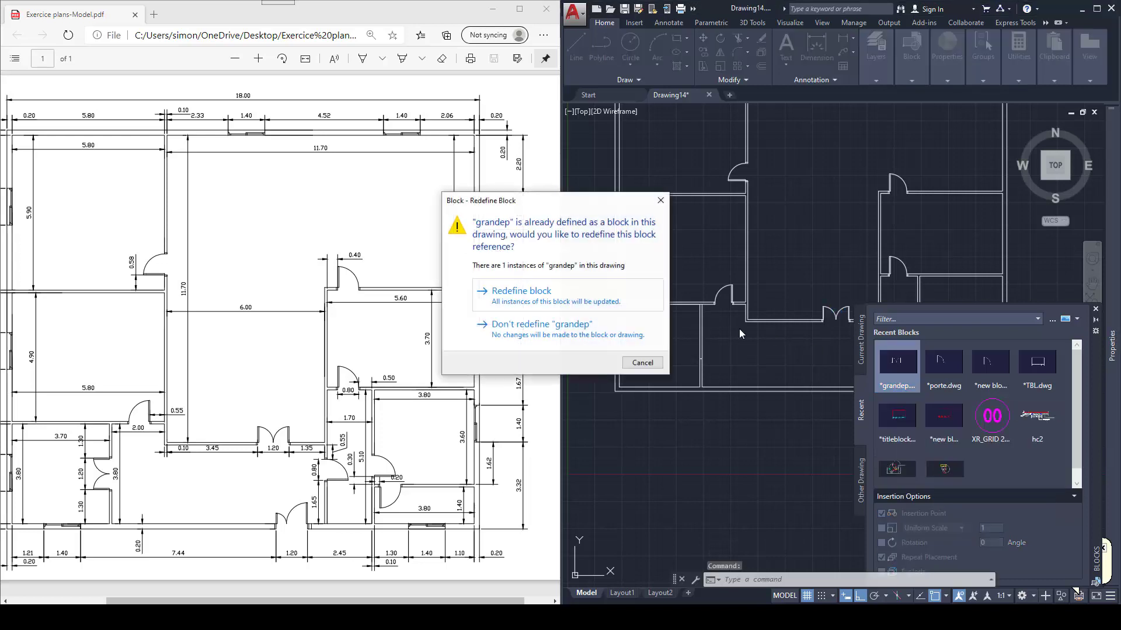
pyautogui.click(595, 301)
# Step: Place one double-door block above the entrance jamb and another beside the lower-left room's partition, then close the block palette
pyautogui.moveTo(808, 318); pyautogui.dragTo(727, 356, button='middle')
pyautogui.scroll(2, 667, 366)
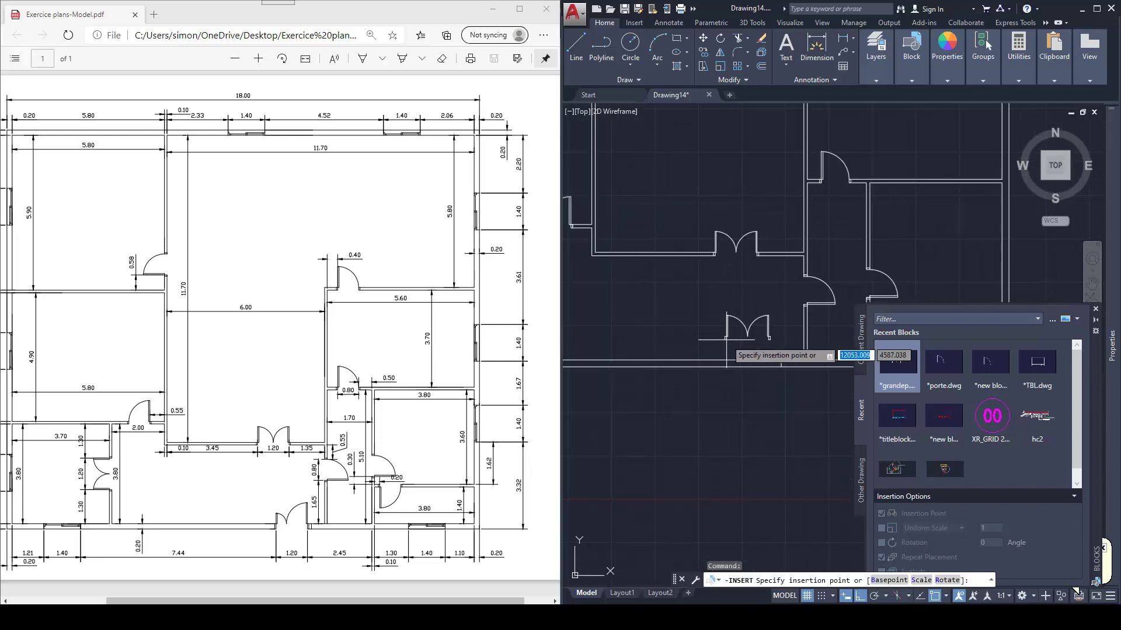
pyautogui.scroll(-2, 727, 355)
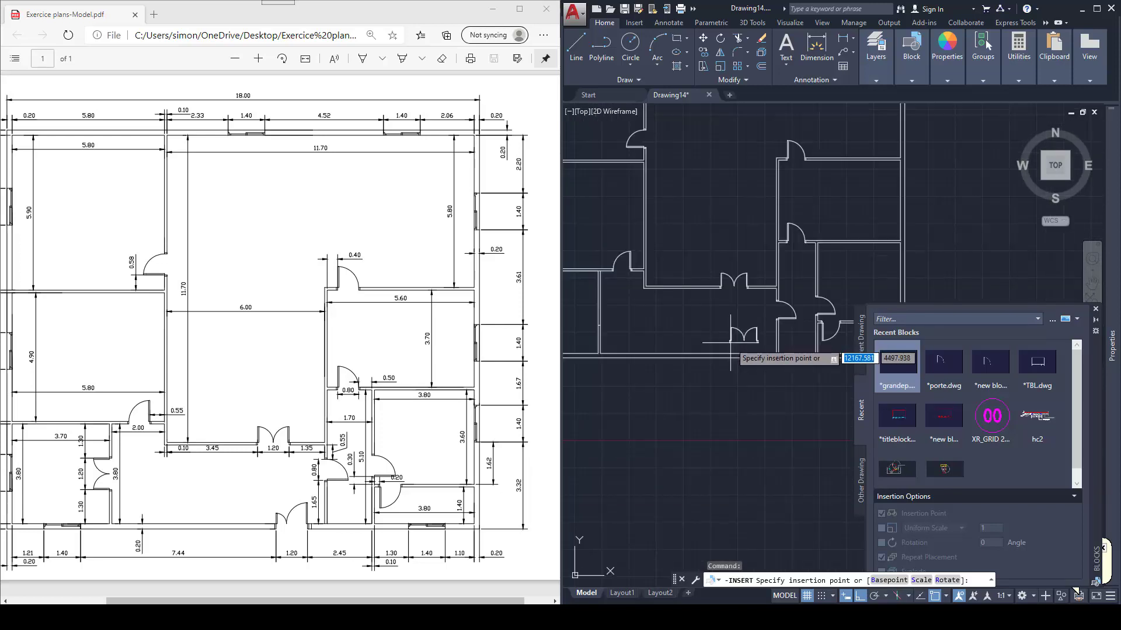
pyautogui.click(730, 357)
pyautogui.moveTo(729, 357); pyautogui.dragTo(798, 356, button='middle')
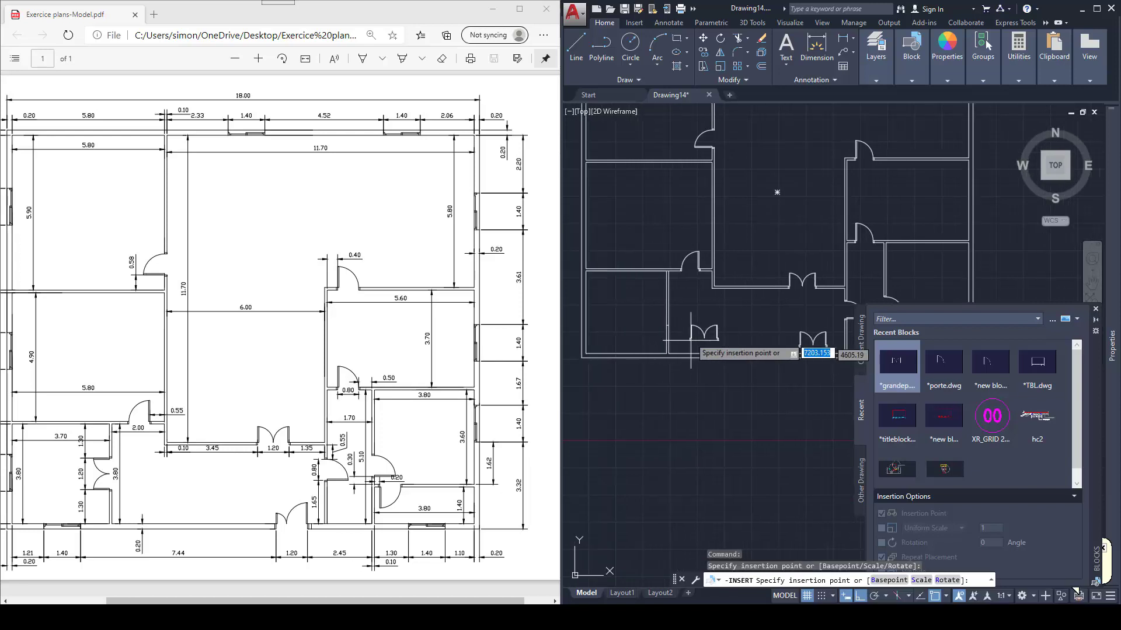
pyautogui.press('Escape')
pyautogui.moveTo(714, 332); pyautogui.dragTo(713, 338, button='middle')
pyautogui.press('Escape')
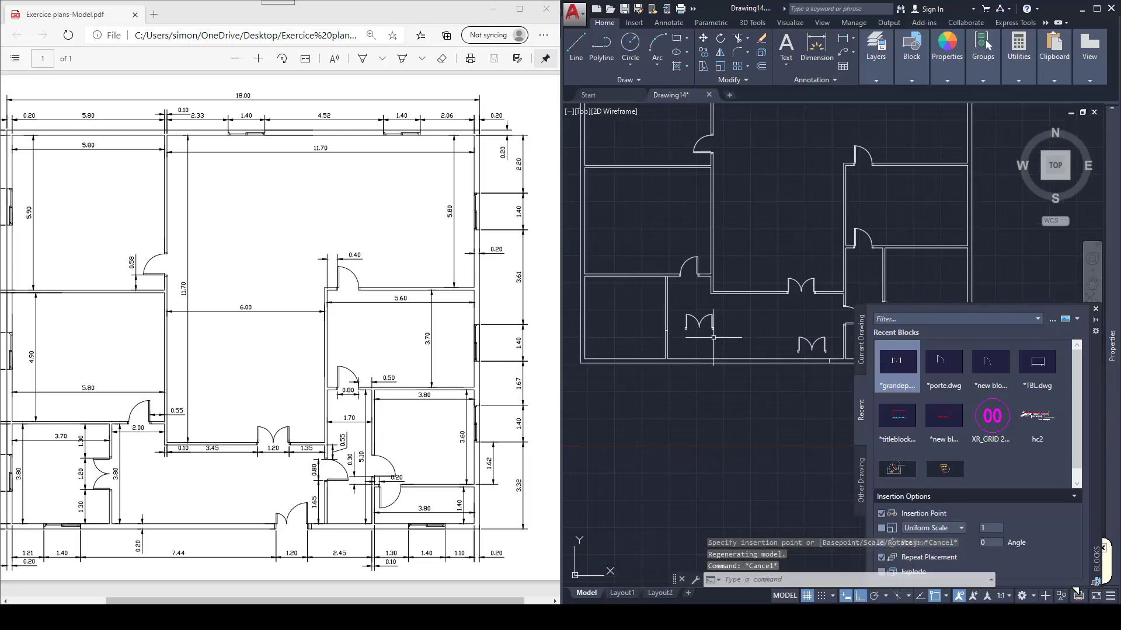
pyautogui.click(917, 289)
pyautogui.press('Escape')
pyautogui.click(1095, 311)
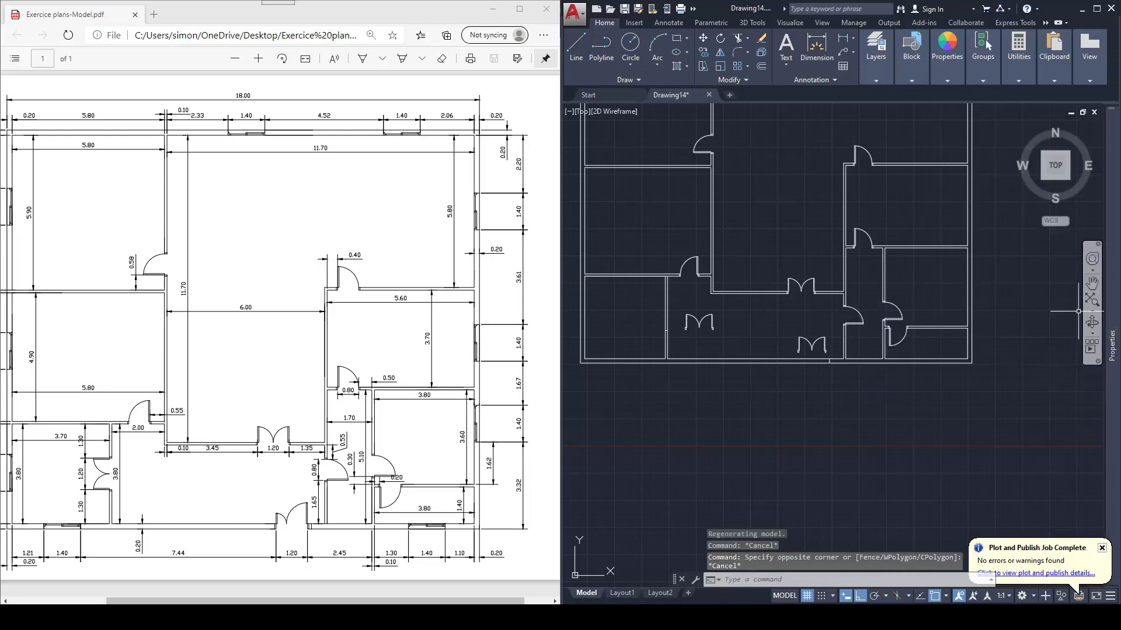
pyautogui.press('Escape')
pyautogui.scroll(2, 820, 337)
pyautogui.press('Escape')
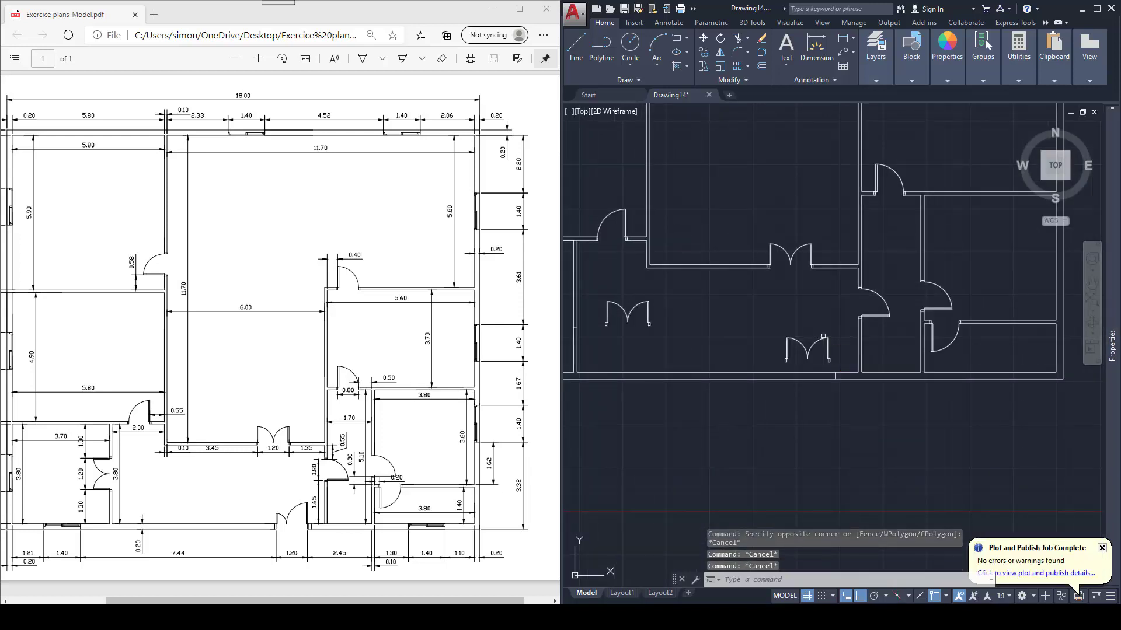
# Step: Rotate the double door beside the lower-left partition 90° counterclockwise about its lower-left corner, with the leaves facing left
pyautogui.write('RO')
pyautogui.press('Return')
pyautogui.click(663, 337)
pyautogui.click(602, 293)
pyautogui.scroll(5, 642, 330)
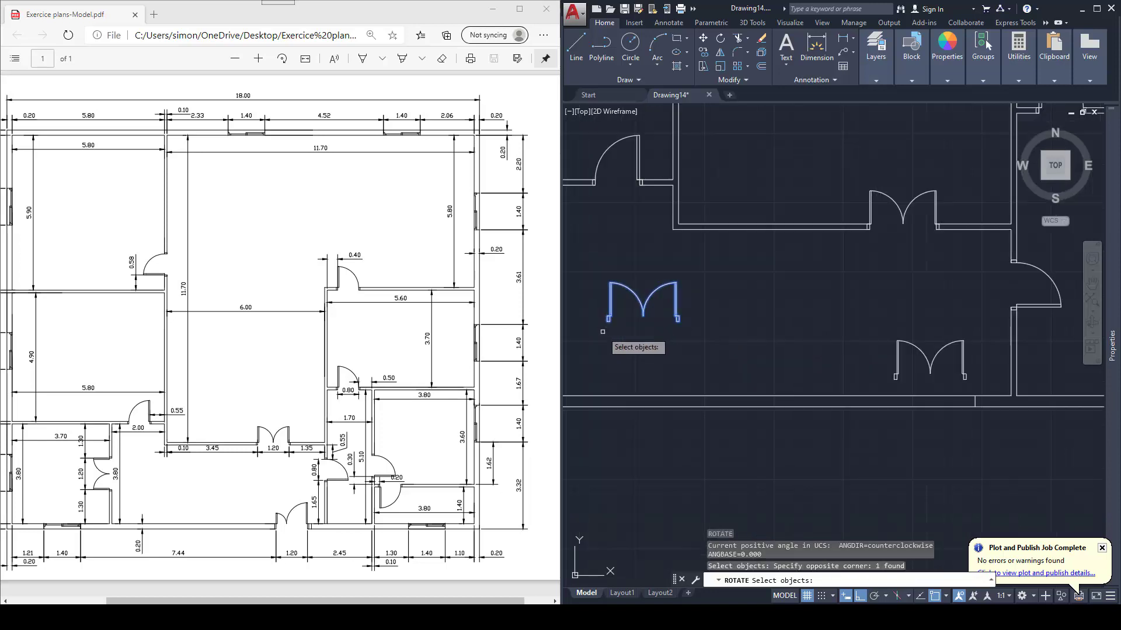
pyautogui.press('Return')
pyautogui.click(714, 335)
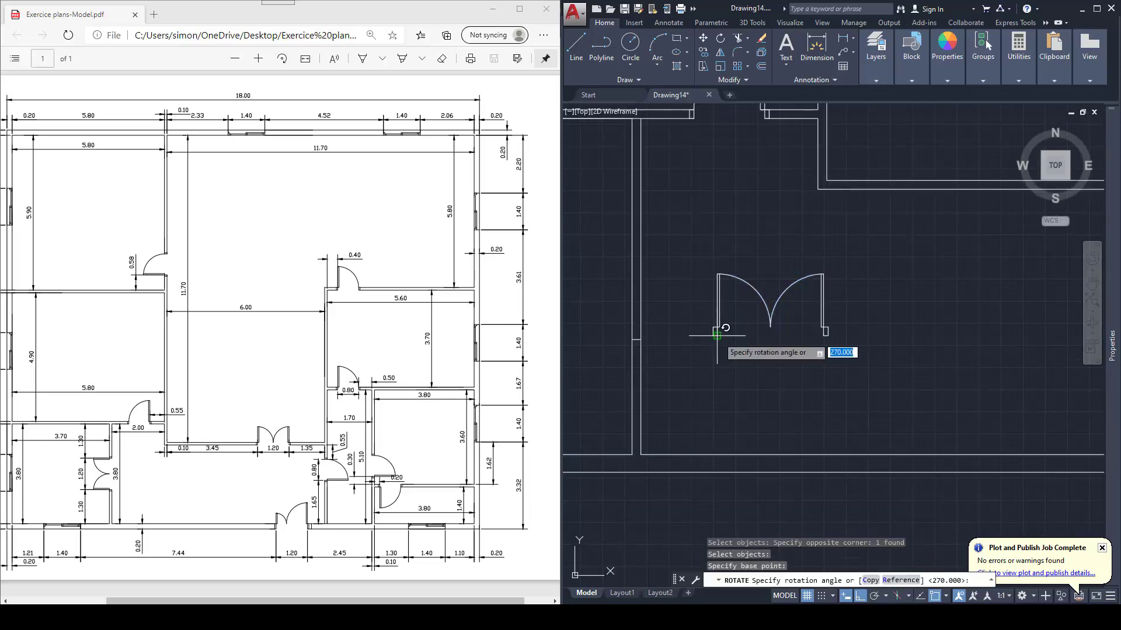
pyautogui.click(746, 297)
pyautogui.press('Escape')
# Step: Move the rotated double door by its lower frame corner onto the jamb line in the lower-left room's partition
pyautogui.write('M')
pyautogui.press('Return')
pyautogui.click(735, 337)
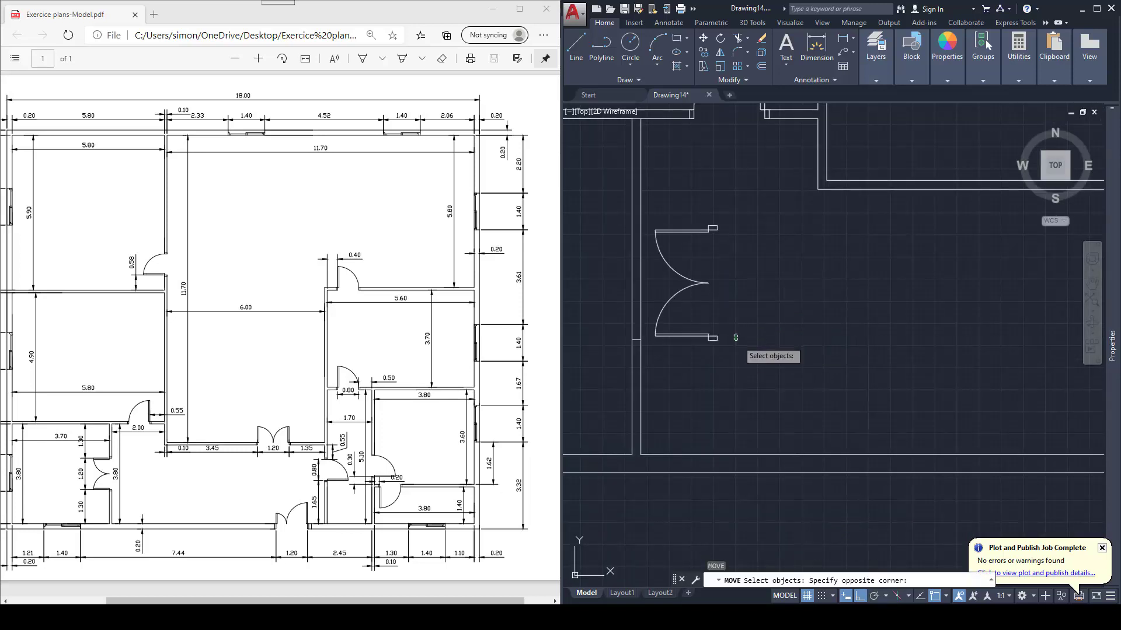
pyautogui.click(706, 293)
pyautogui.press('Return')
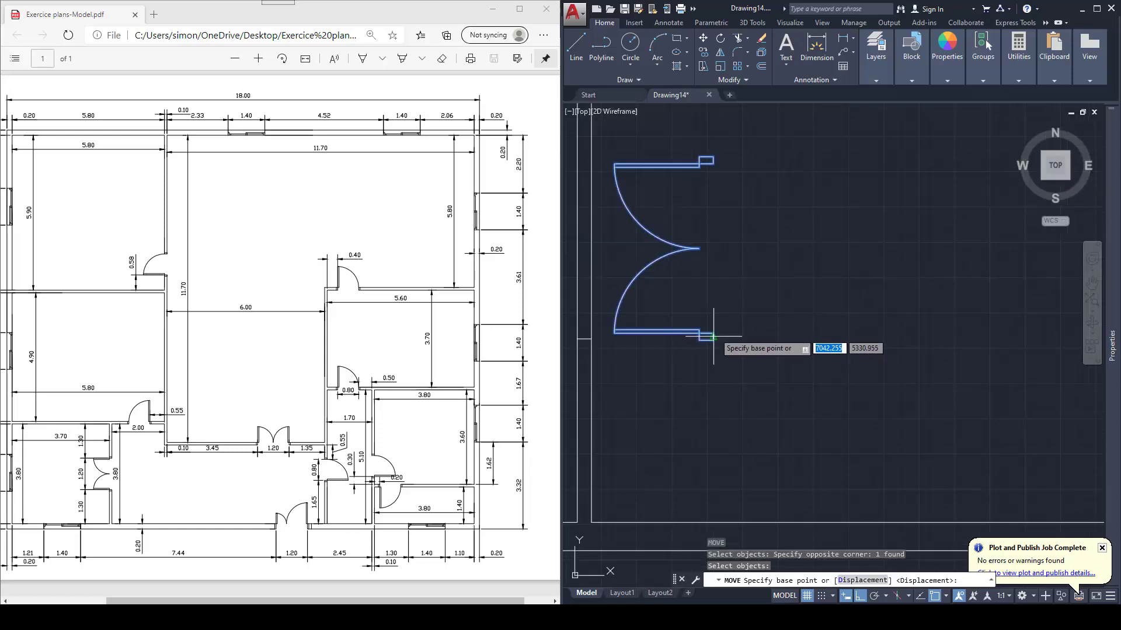
pyautogui.click(726, 338)
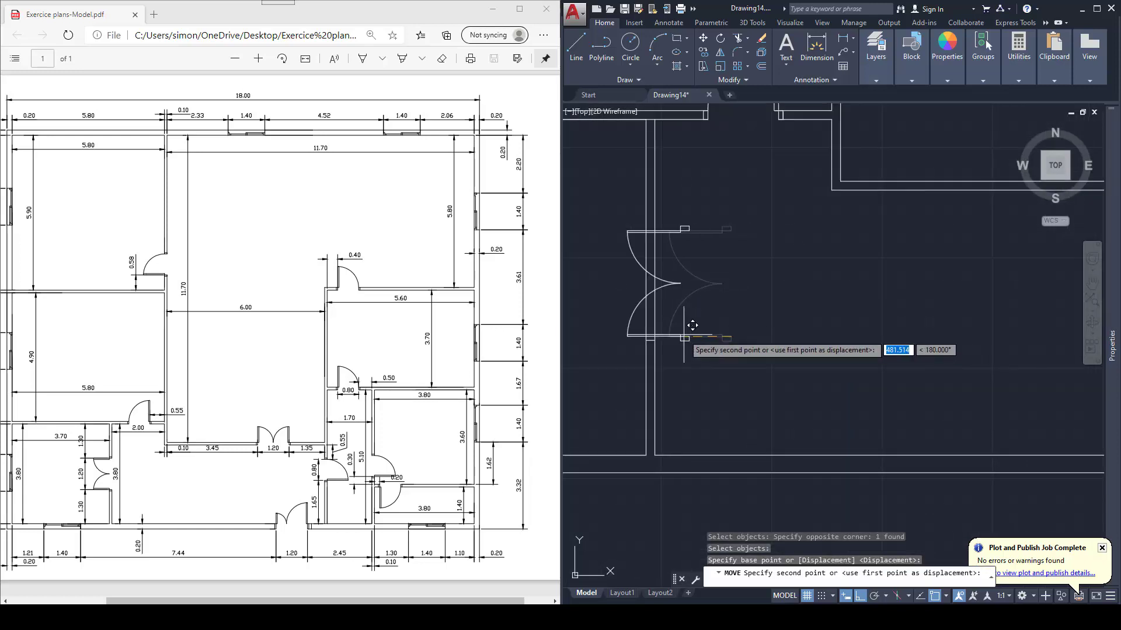
pyautogui.click(649, 339)
pyautogui.press('Escape')
pyautogui.press('Escape')
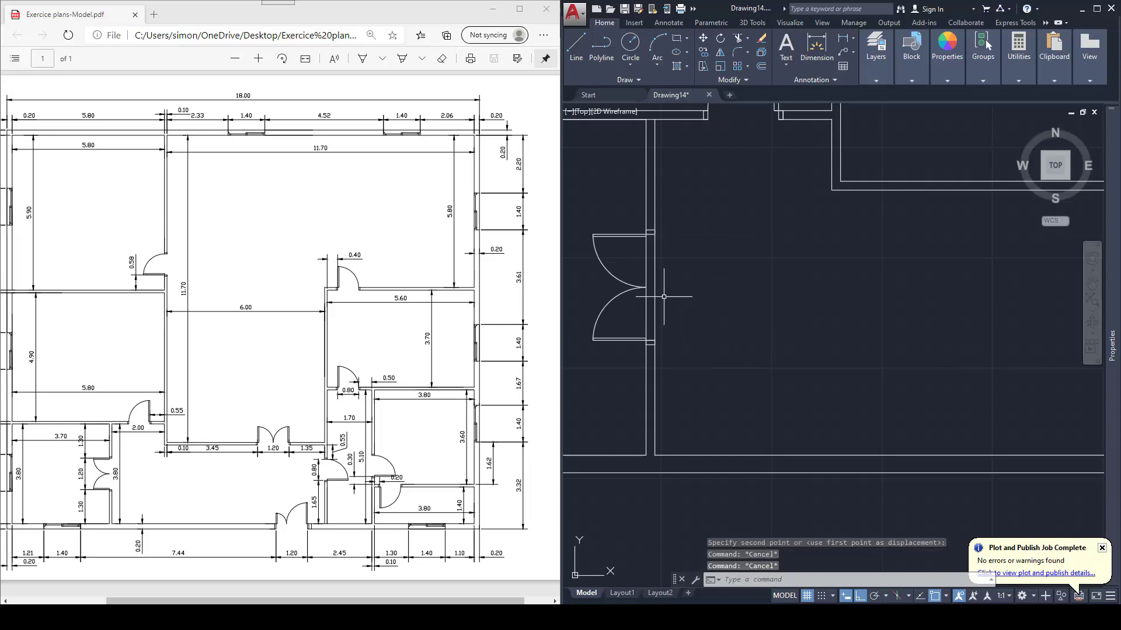
# Step: Trim both wall lines of the lower-left partition between the frames of the double door
pyautogui.write('tr')
pyautogui.press('Return')
pyautogui.press('Return')
pyautogui.click(667, 313)
pyautogui.click(645, 308)
pyautogui.click(658, 268)
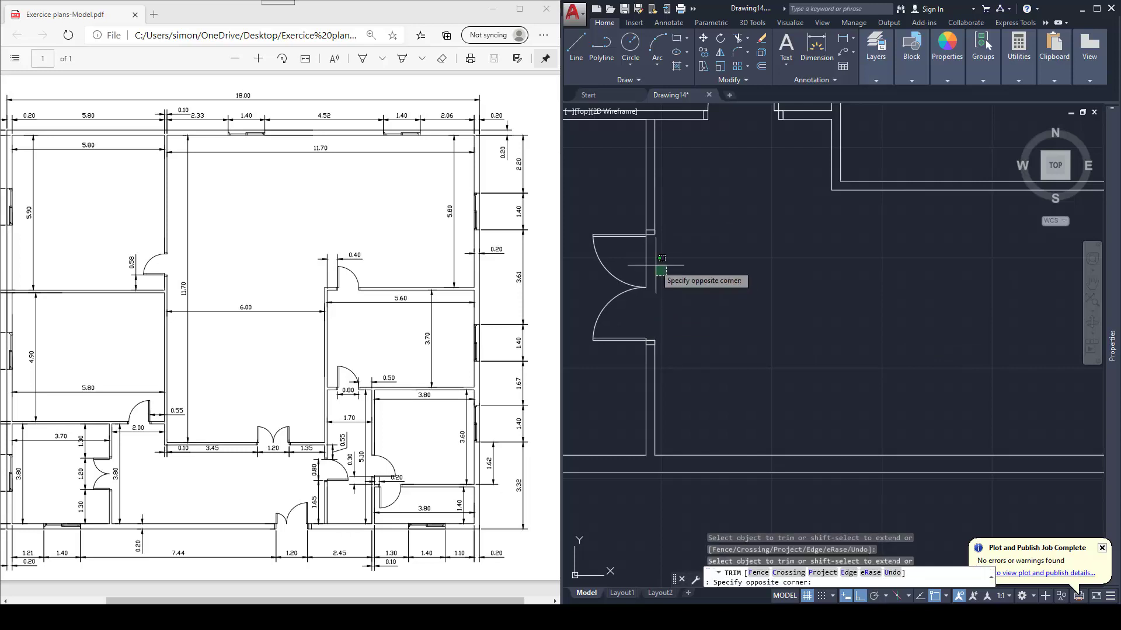
pyautogui.click(640, 257)
pyautogui.press('Escape')
pyautogui.scroll(-6, 652, 274)
pyautogui.moveTo(653, 277); pyautogui.dragTo(611, 270, button='middle')
pyautogui.press('Escape')
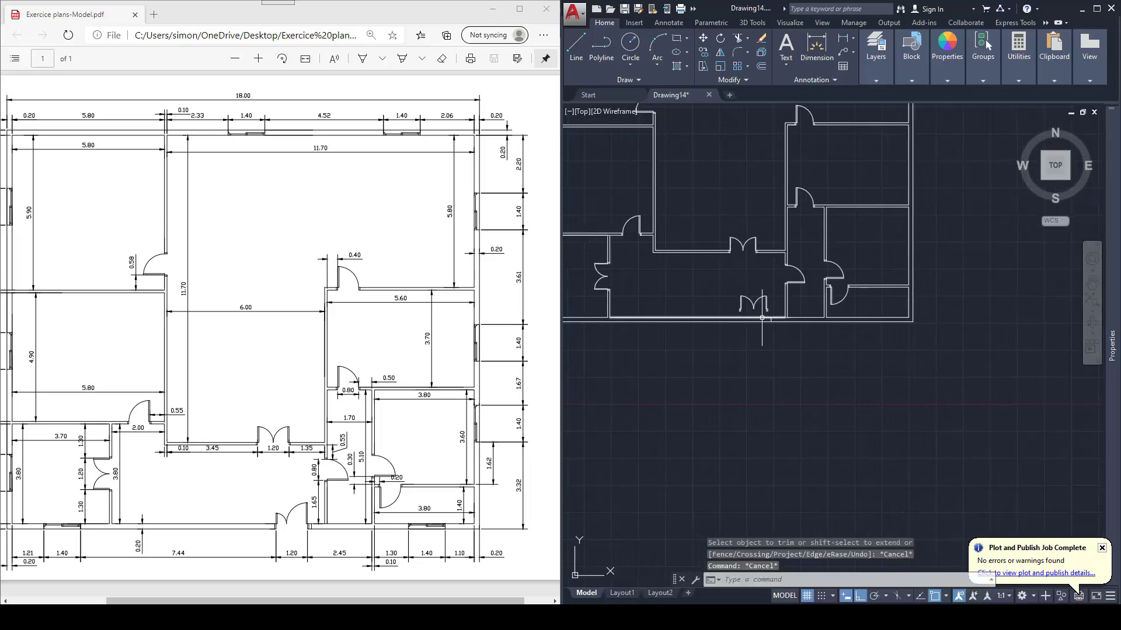
pyautogui.write('m')
pyautogui.press('Return')
pyautogui.click(770, 313)
pyautogui.click(721, 282)
pyautogui.scroll(6, 769, 314)
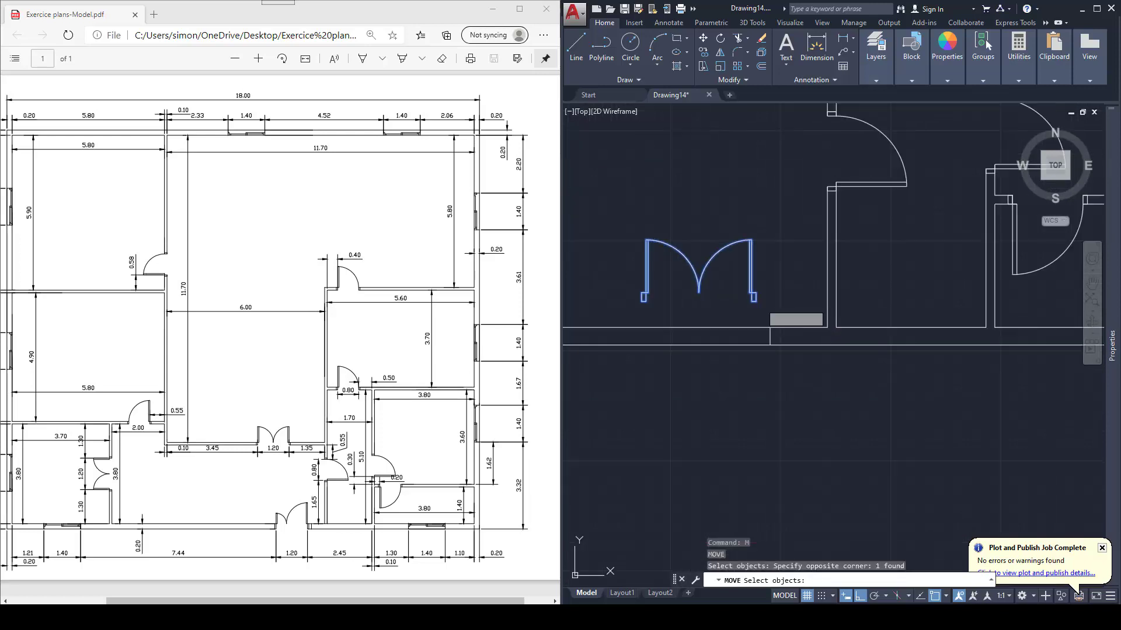
pyautogui.press('Return')
pyautogui.click(752, 301)
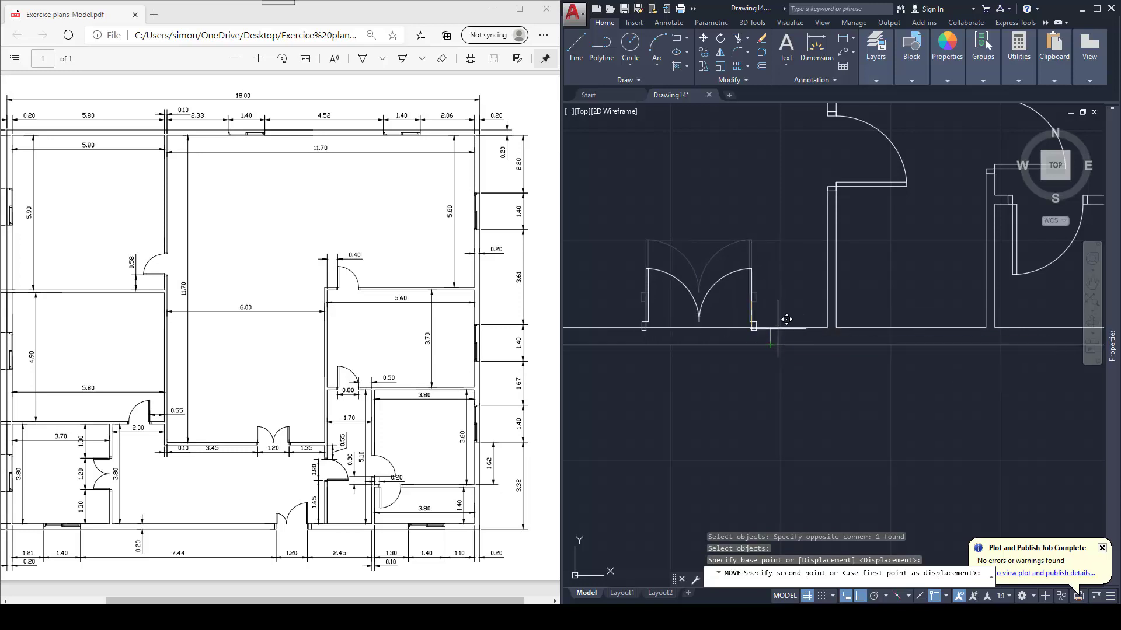
pyautogui.scroll(-2, 776, 280)
pyautogui.moveTo(764, 284); pyautogui.dragTo(828, 320, button='middle')
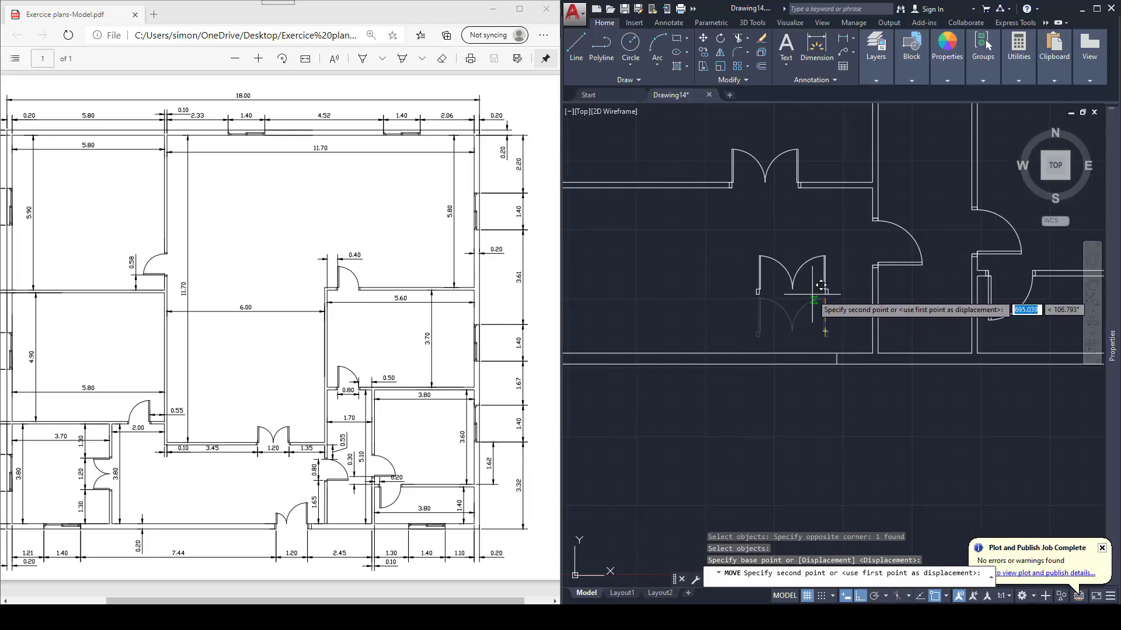
pyautogui.press('Escape')
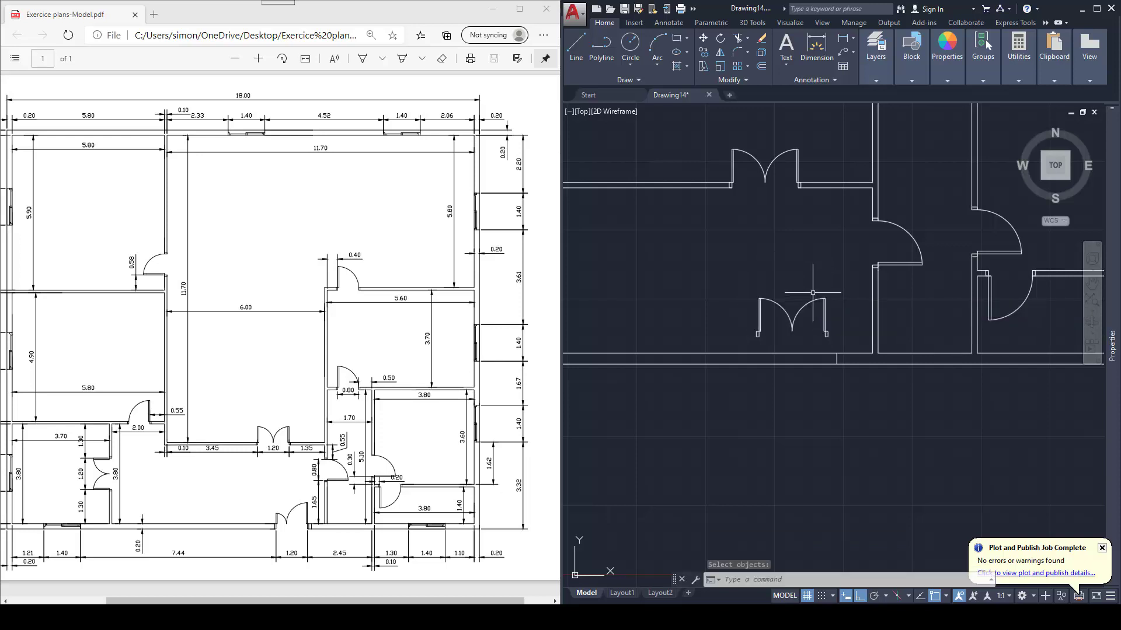
# Step: Erase the unplaced double-door block above the entrance wall
pyautogui.click(835, 326)
pyautogui.click(806, 294)
pyautogui.press('Delete')
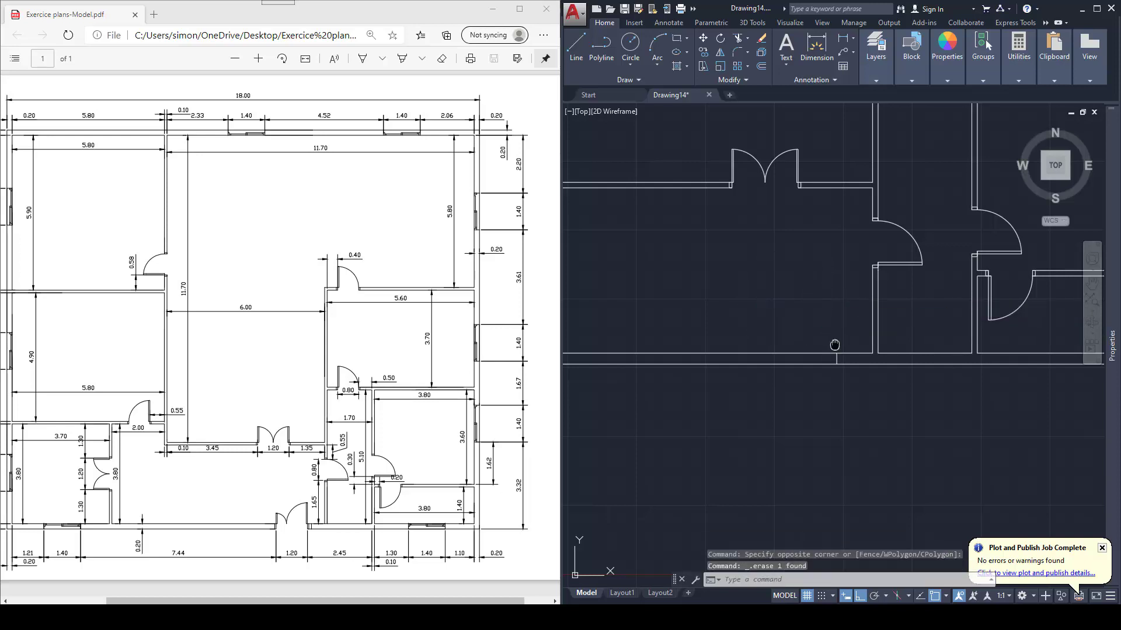
# Step: Draw a 600 line straight up from the inner end of the entrance jamb line as the right door leaf
pyautogui.moveTo(834, 347); pyautogui.dragTo(830, 340, button='middle')
pyautogui.press('Escape')
pyautogui.write('l')
pyautogui.press('Return')
pyautogui.scroll(2, 833, 348)
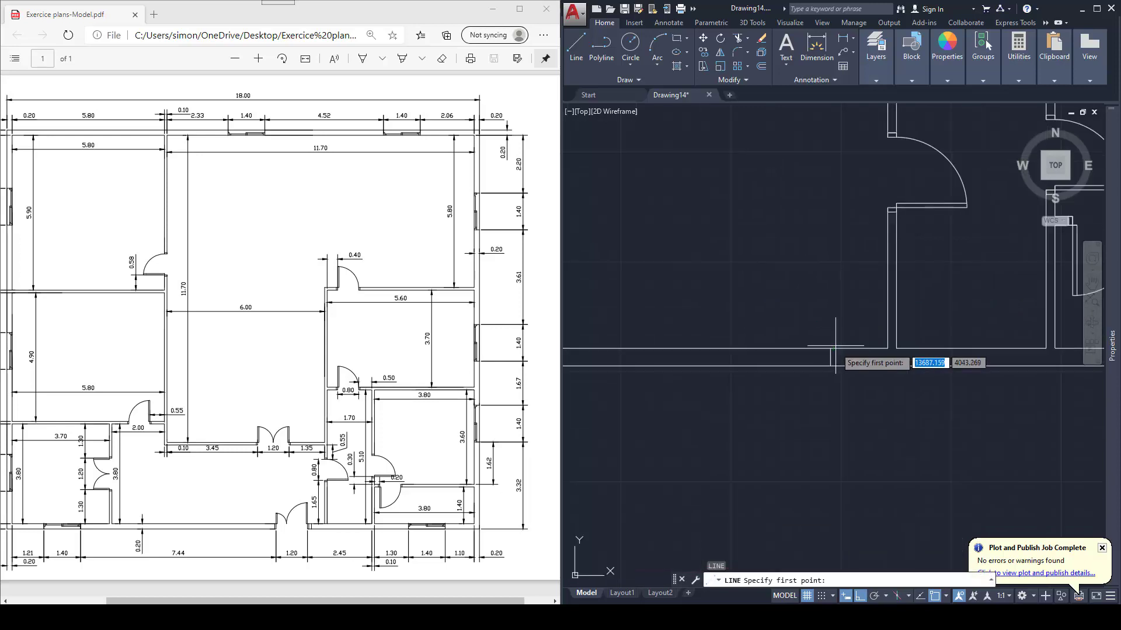
pyautogui.click(830, 348)
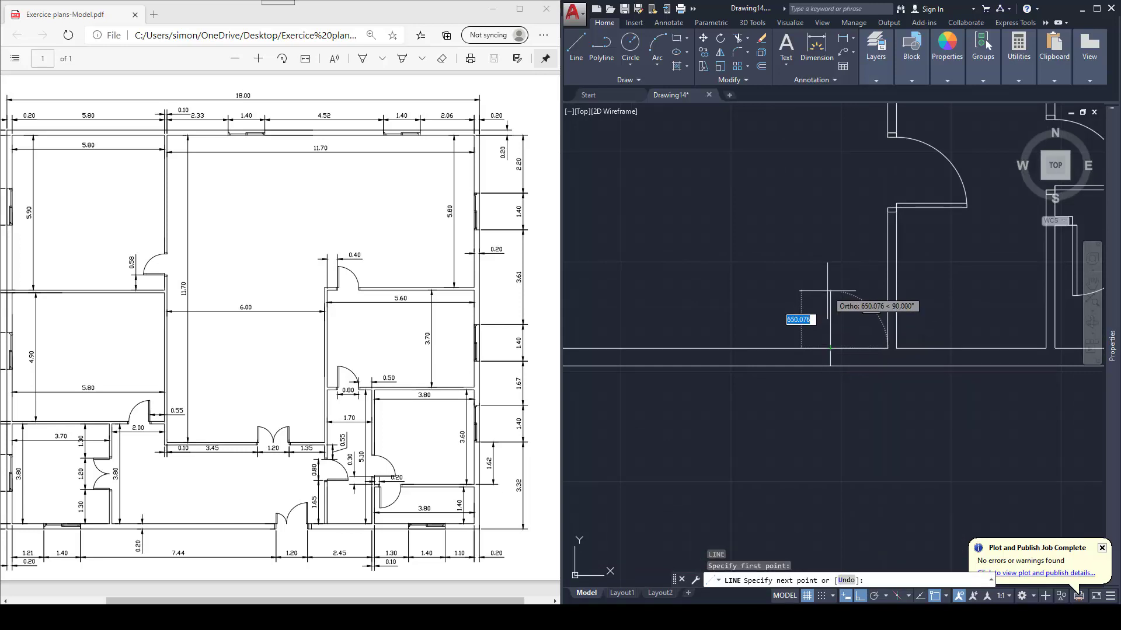
pyautogui.press('Return')
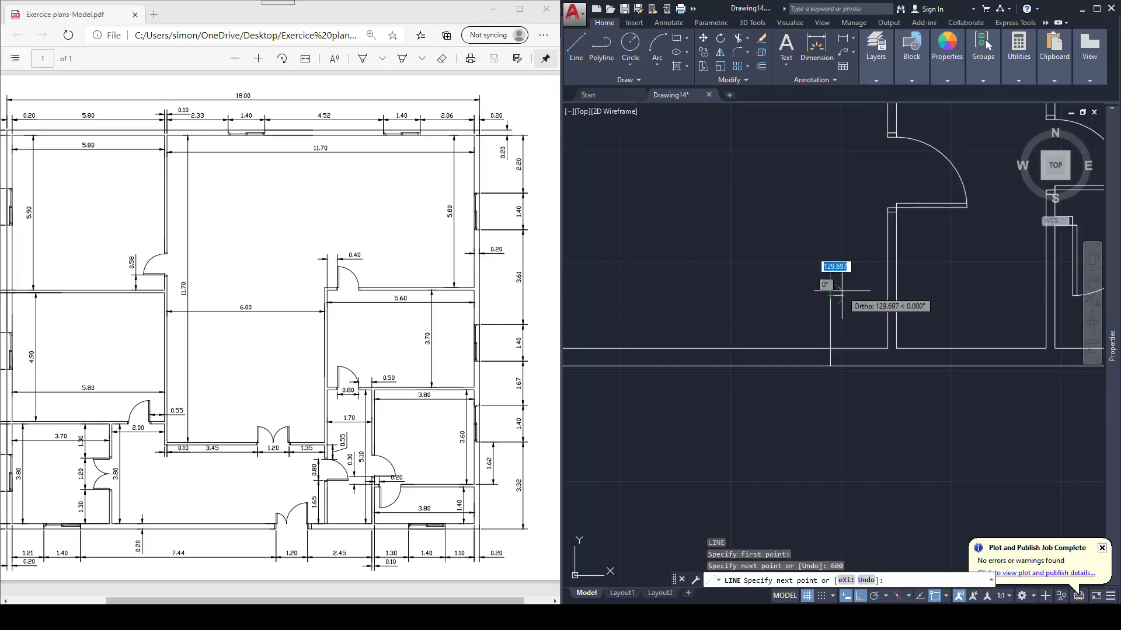
pyautogui.press('Escape')
# Step: Offset the 600 leaf line by 1200 to the left to mark the other side of the entrance opening
pyautogui.write('o')
pyautogui.press('Return')
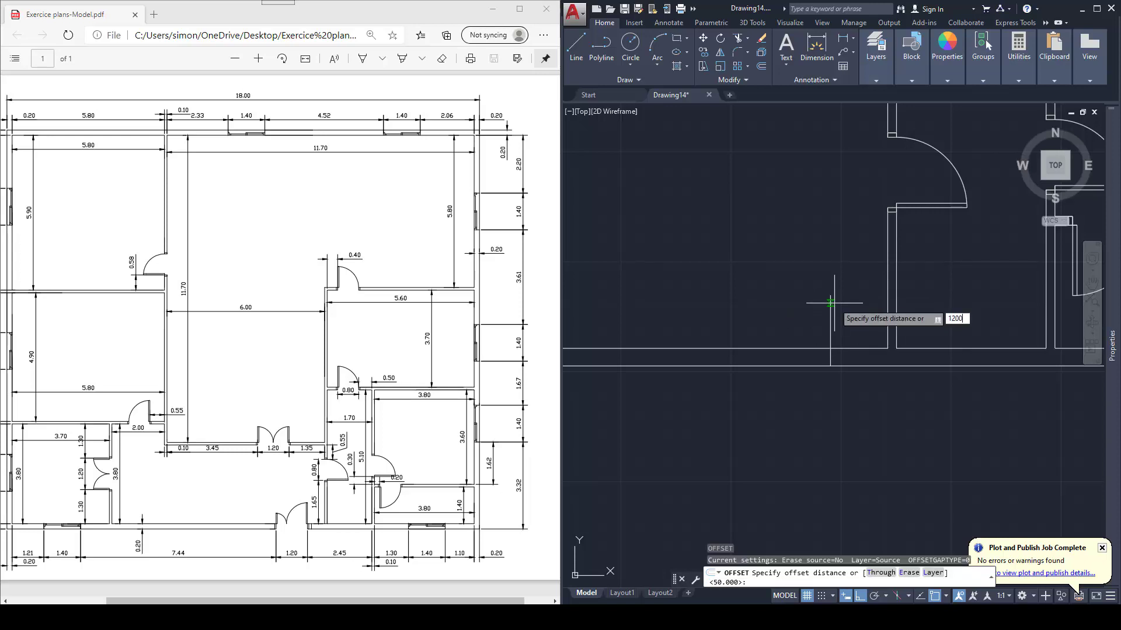
pyautogui.press('Return')
pyautogui.click(830, 304)
pyautogui.click(762, 313)
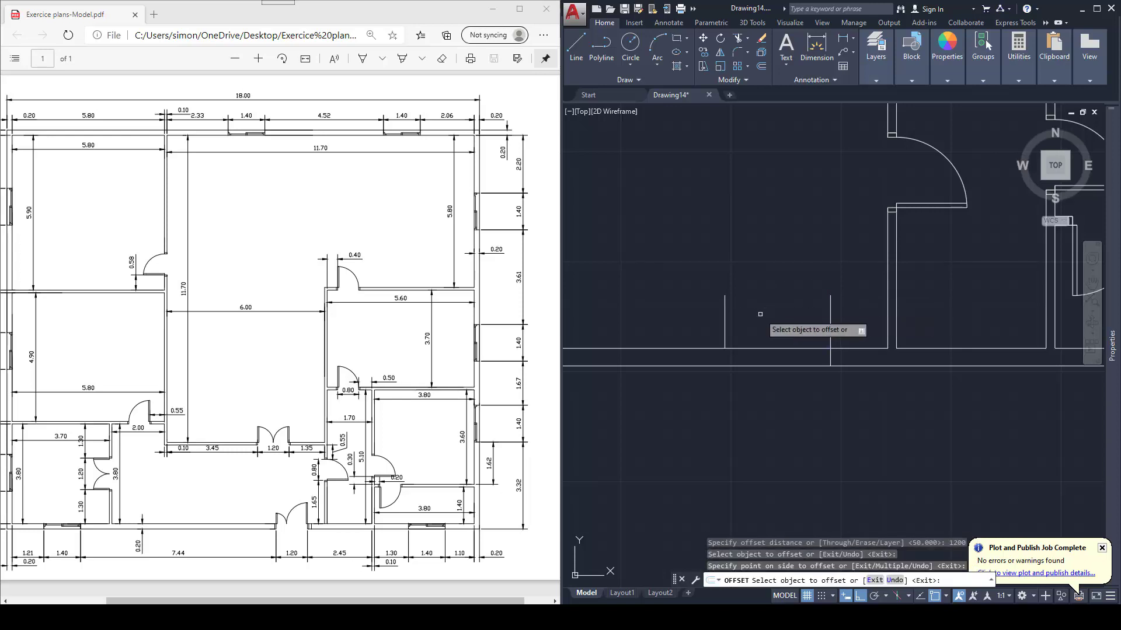
pyautogui.press('Escape')
# Step: Draw a jamb line from the offset leaf's base down across the exterior wall and trim its overshoot below the wall
pyautogui.press('Return')
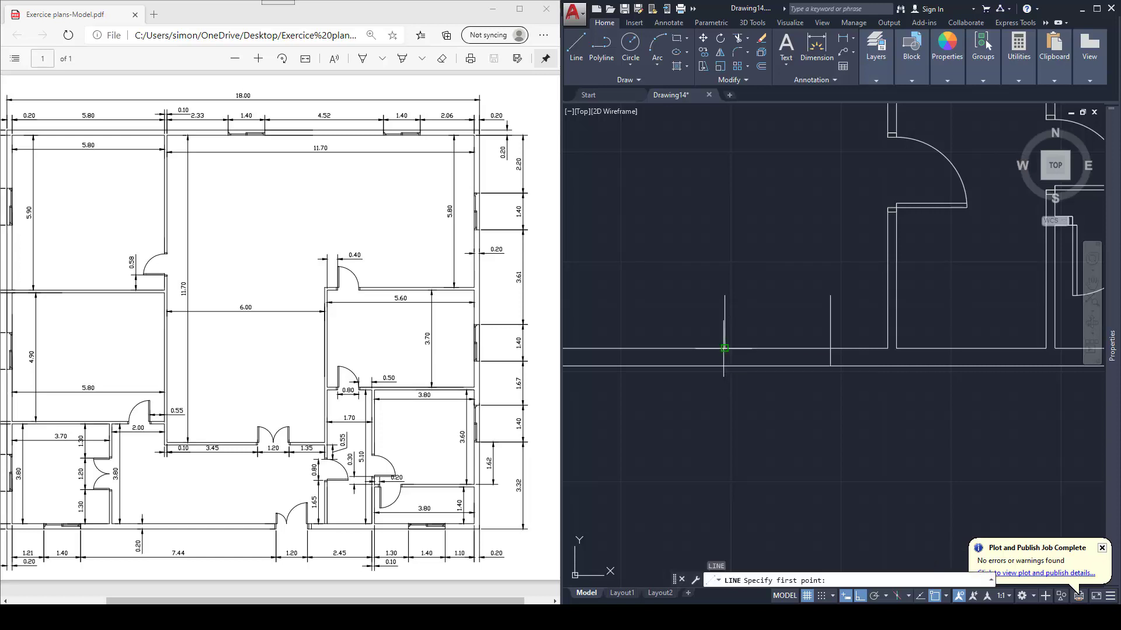
pyautogui.click(725, 349)
pyautogui.click(728, 390)
pyautogui.press('Escape')
pyautogui.press('Escape')
pyautogui.press('Return')
pyautogui.press('Return')
pyautogui.click(739, 390)
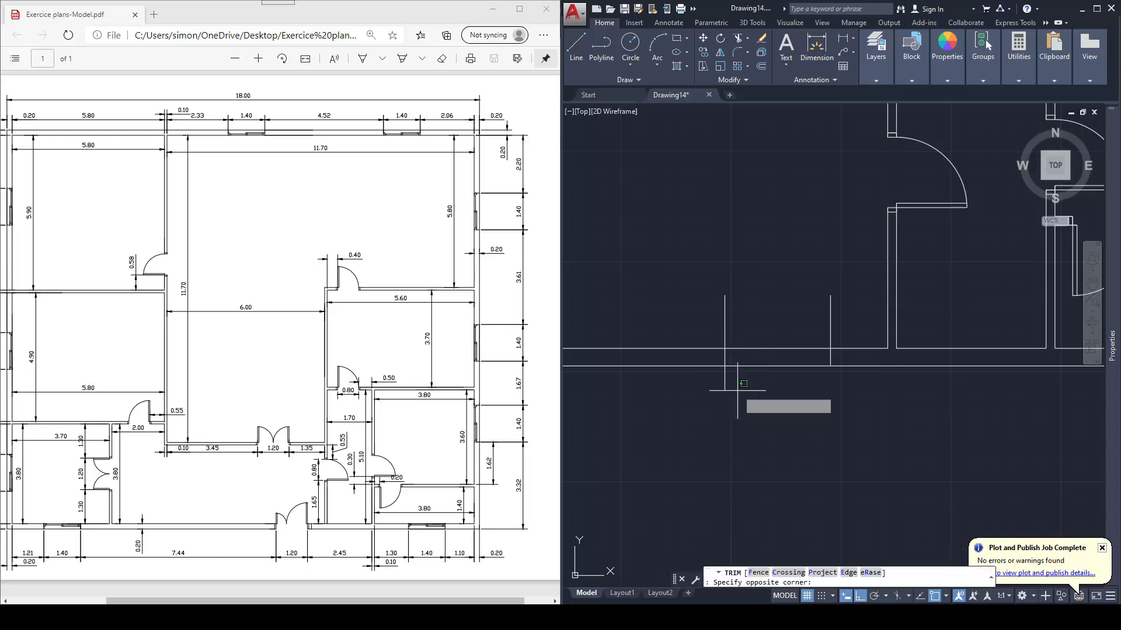
pyautogui.click(715, 380)
pyautogui.press('Escape')
pyautogui.moveTo(744, 344); pyautogui.dragTo(748, 343, button='middle')
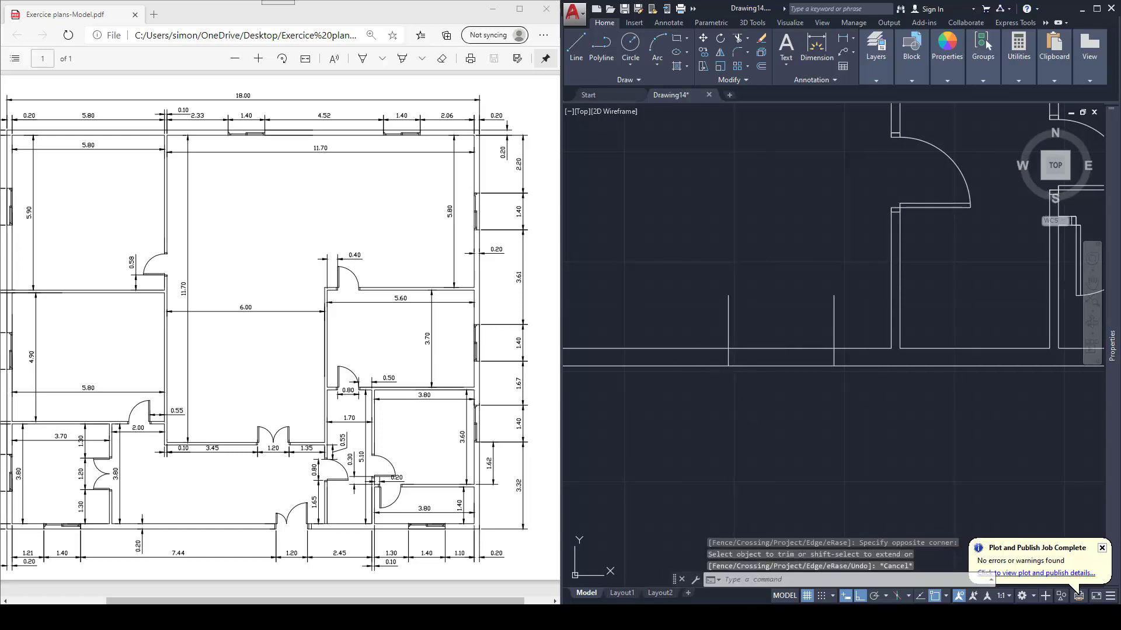
# Step: Draw two circles of radius 600 centred on the bases of the left and right leaf lines at the entrance
pyautogui.write('c')
pyautogui.press('Return')
pyautogui.click(727, 349)
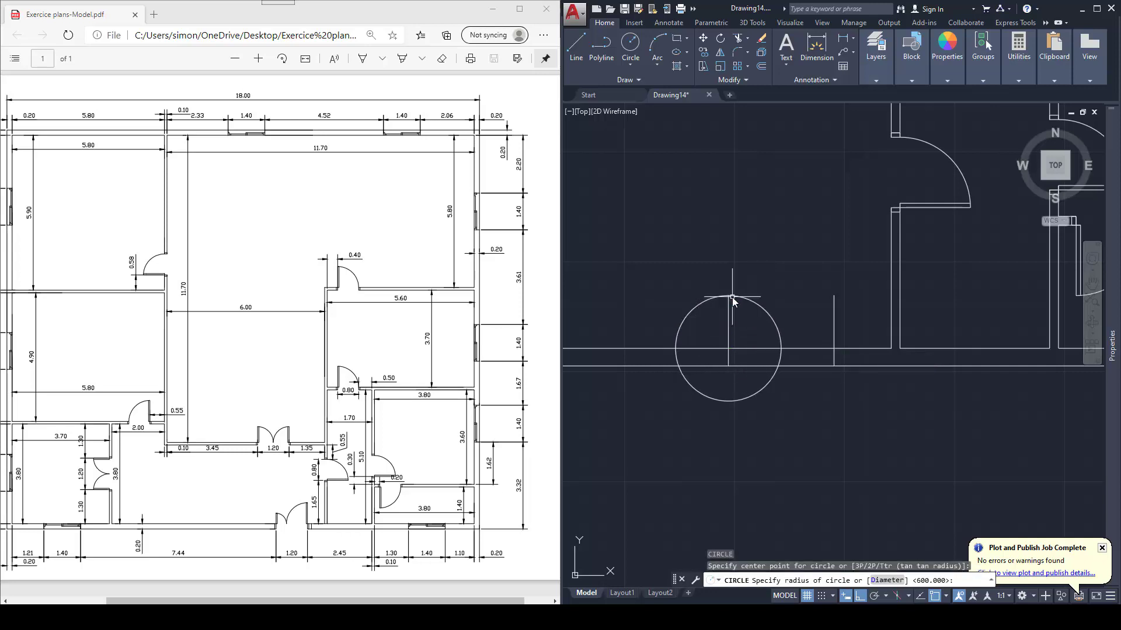
pyautogui.click(732, 296)
pyautogui.press('Return')
pyautogui.click(834, 348)
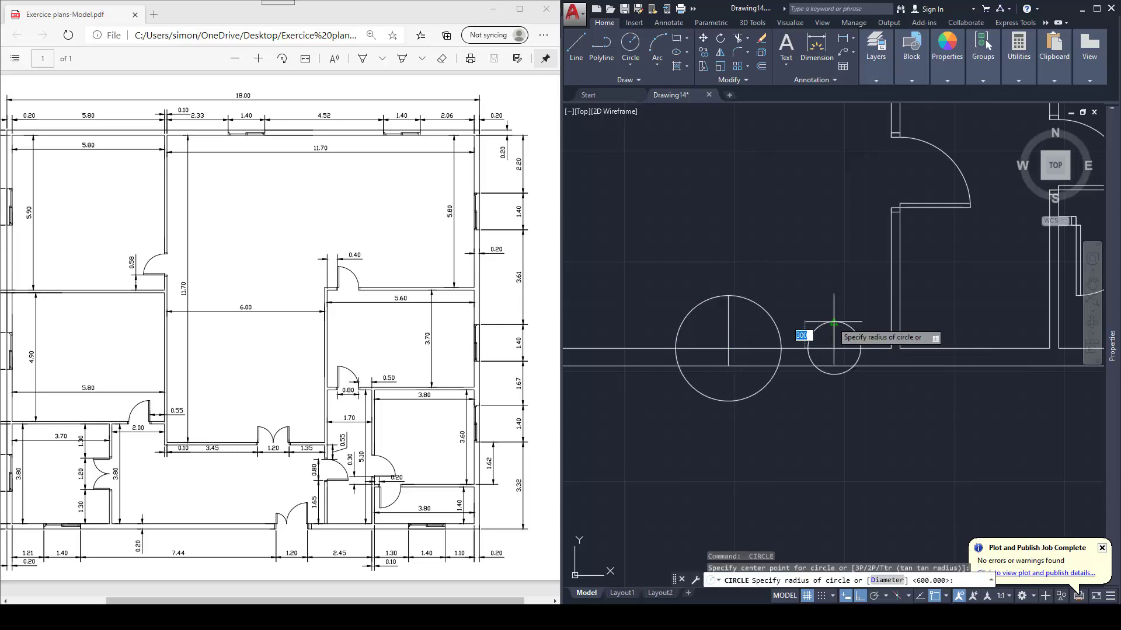
pyautogui.click(832, 297)
# Step: Trim the two 600 circles at the entrance to facing quarter-circle door swings and delete the leftover arcs below
pyautogui.write('tr')
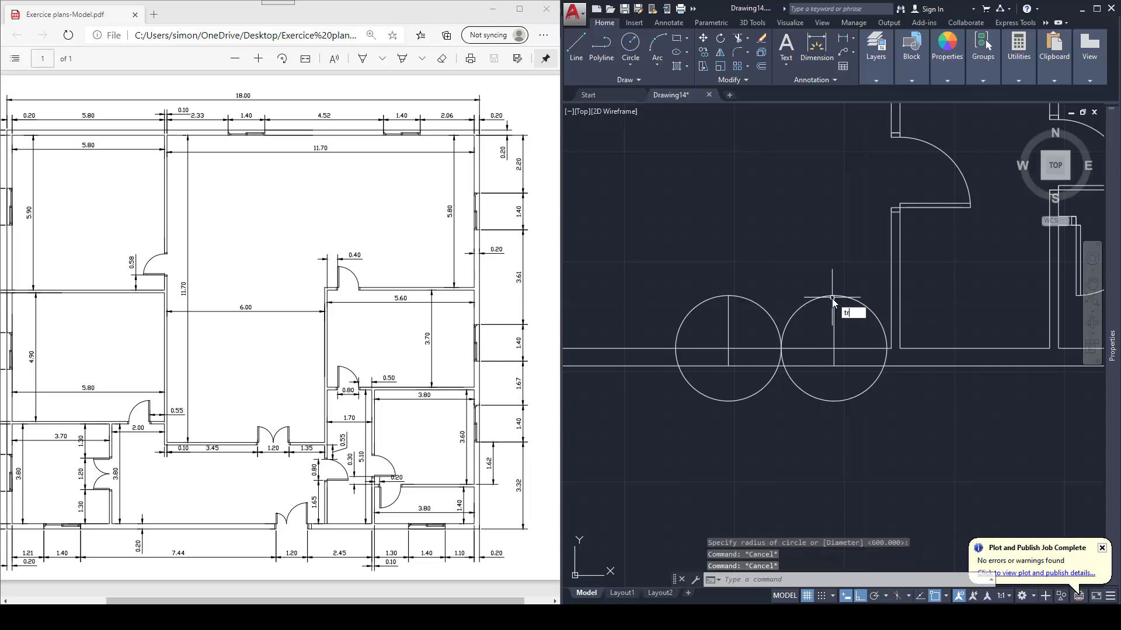
pyautogui.press('Return')
pyautogui.click(933, 257)
pyautogui.click(843, 344)
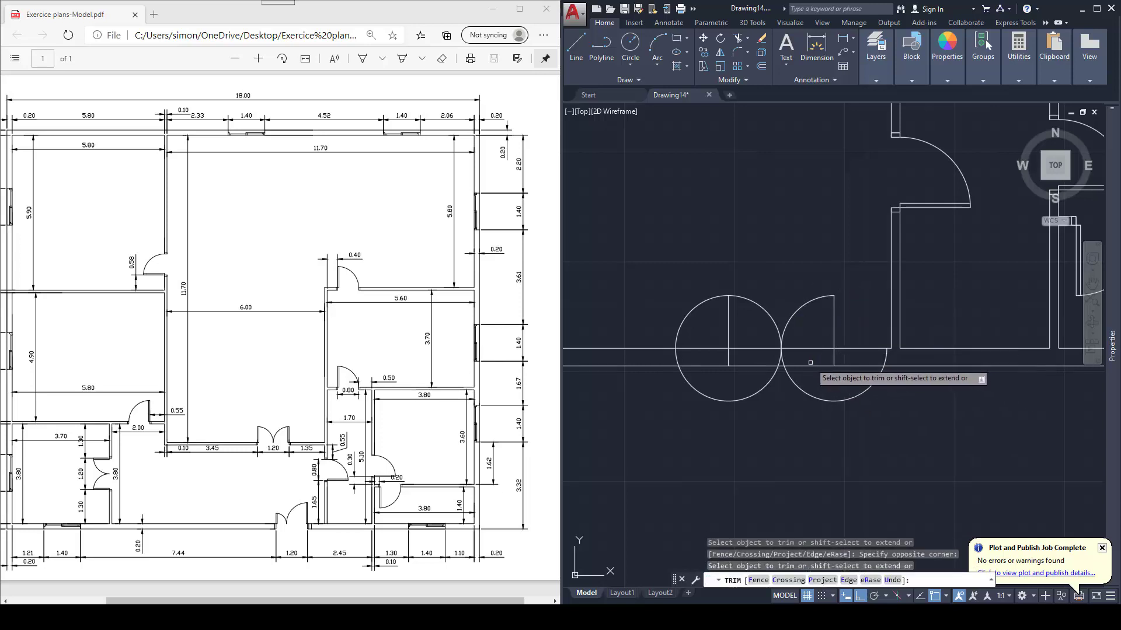
pyautogui.click(737, 352)
pyautogui.click(712, 331)
pyautogui.click(685, 305)
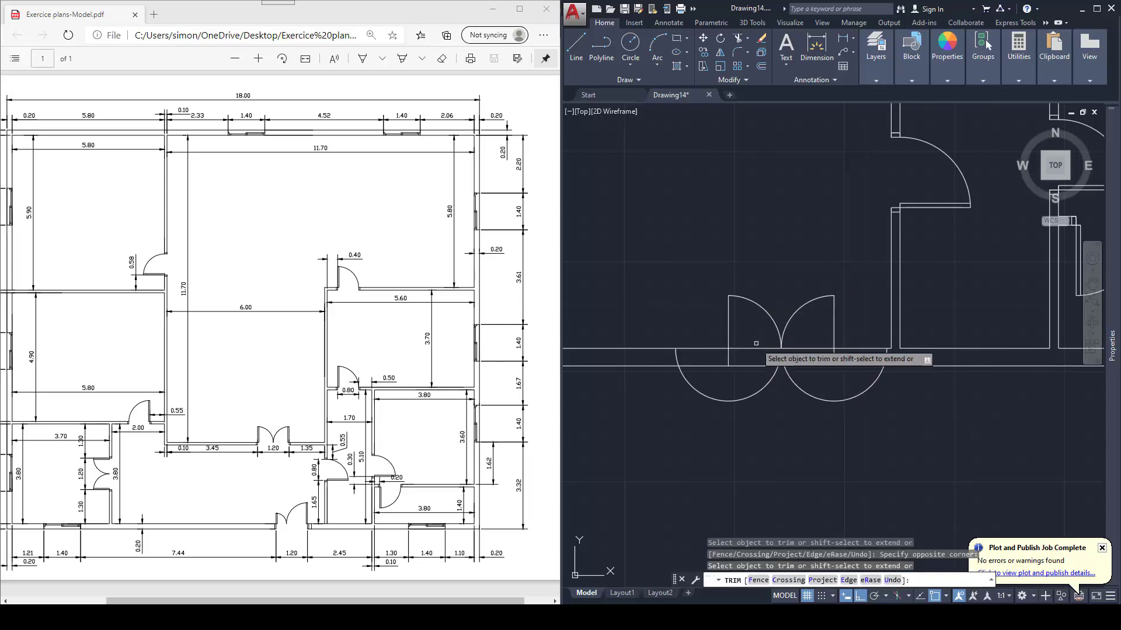
pyautogui.press('Escape')
pyautogui.click(814, 418)
pyautogui.click(744, 383)
pyautogui.press('Delete')
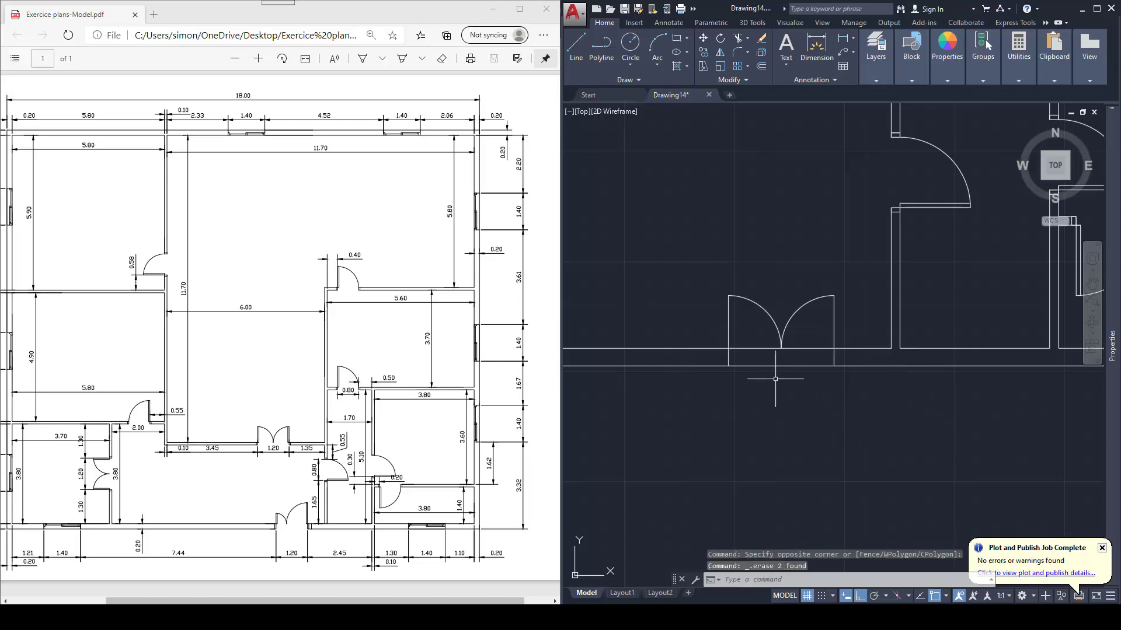
# Step: Offset both entrance jamb lines by 50 outward, away from the door opening
pyautogui.write('o')
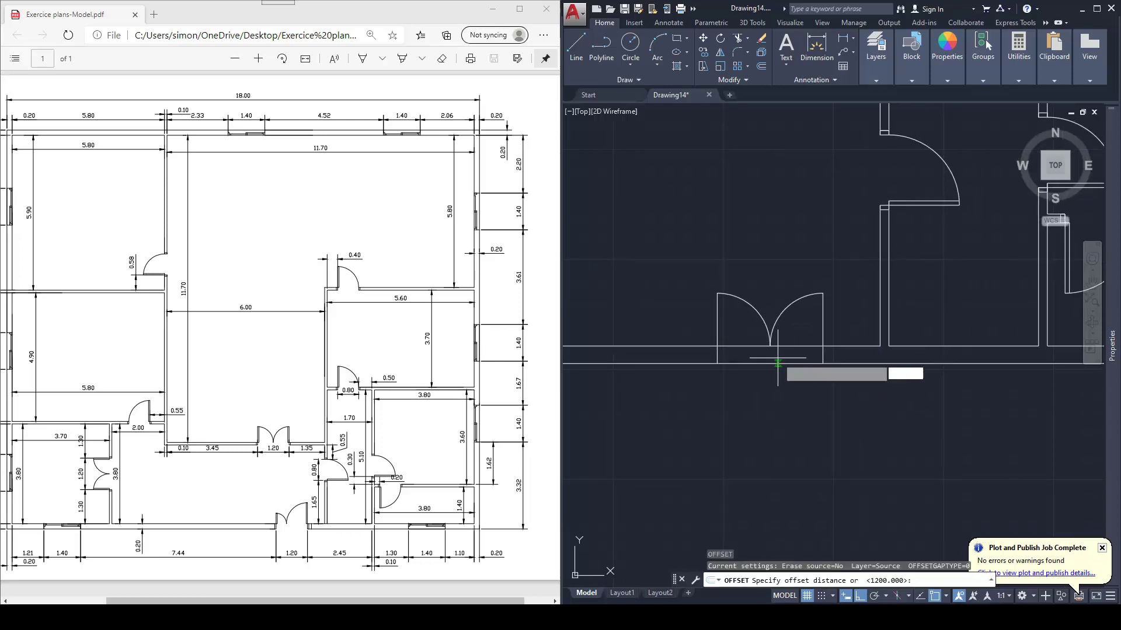
pyautogui.press('Return')
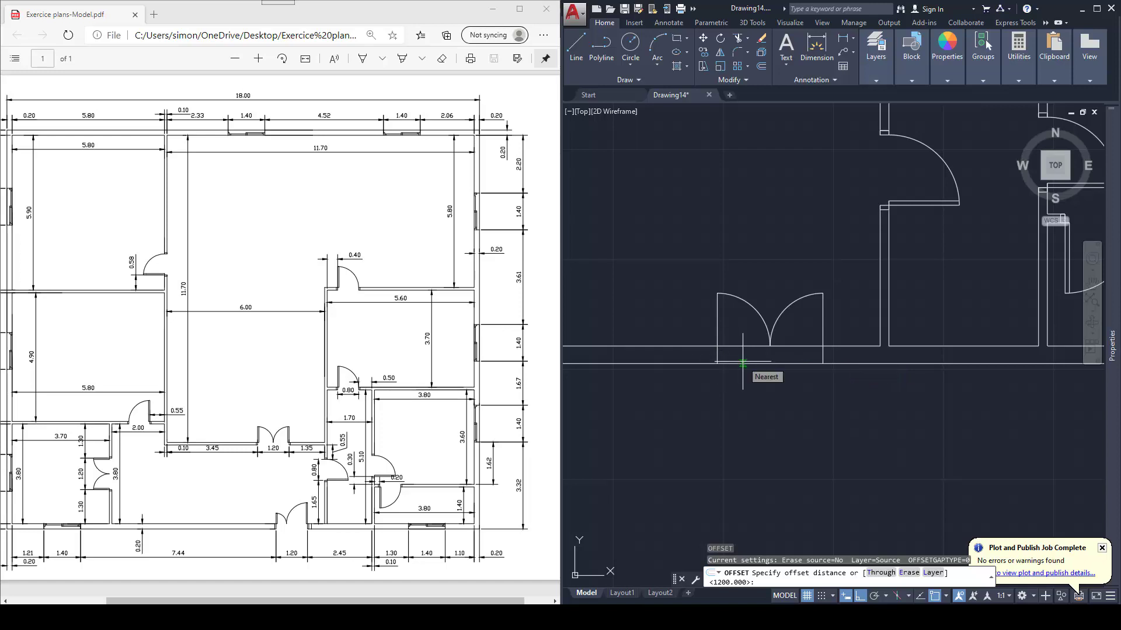
pyautogui.write('50')
pyautogui.press('Return')
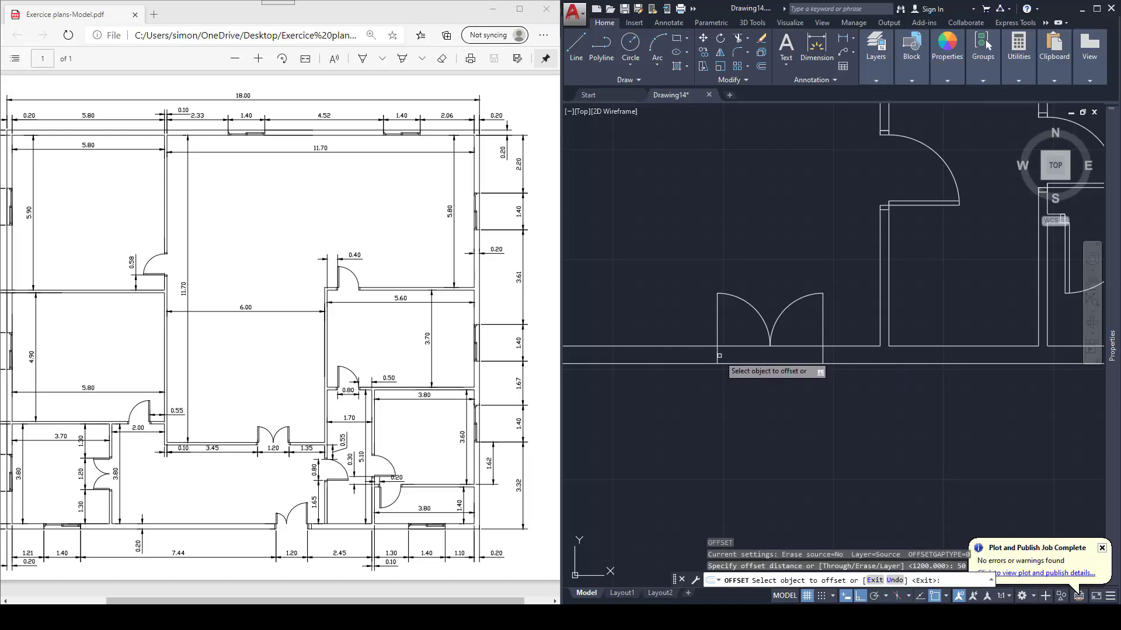
pyautogui.click(717, 354)
pyautogui.click(710, 356)
pyautogui.click(823, 354)
pyautogui.click(830, 353)
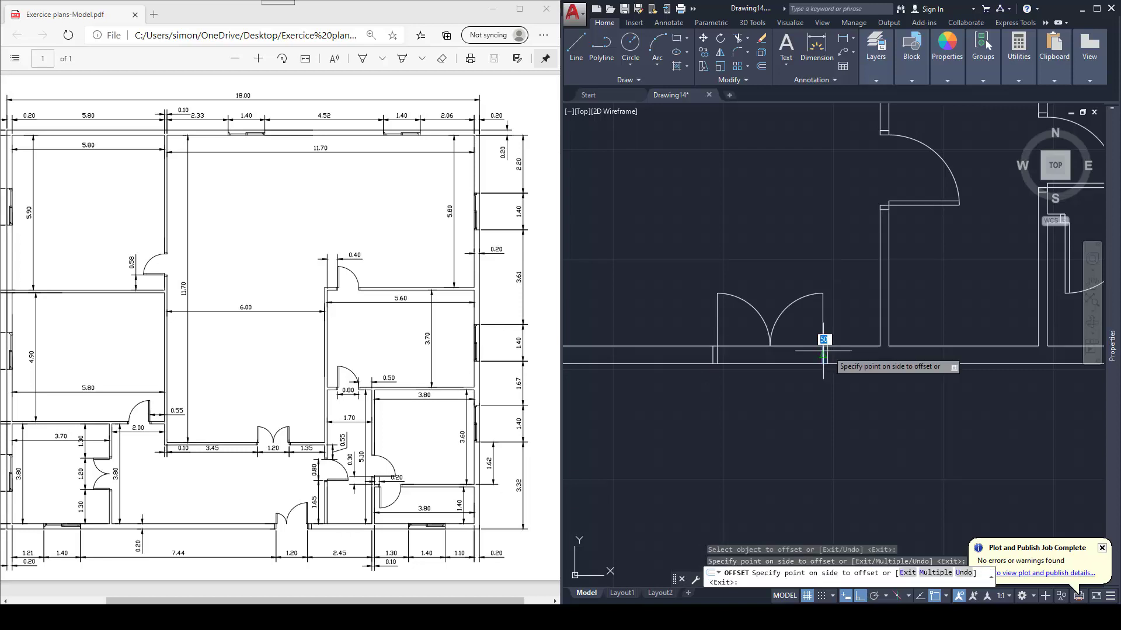
pyautogui.press('Escape')
pyautogui.press('Escape')
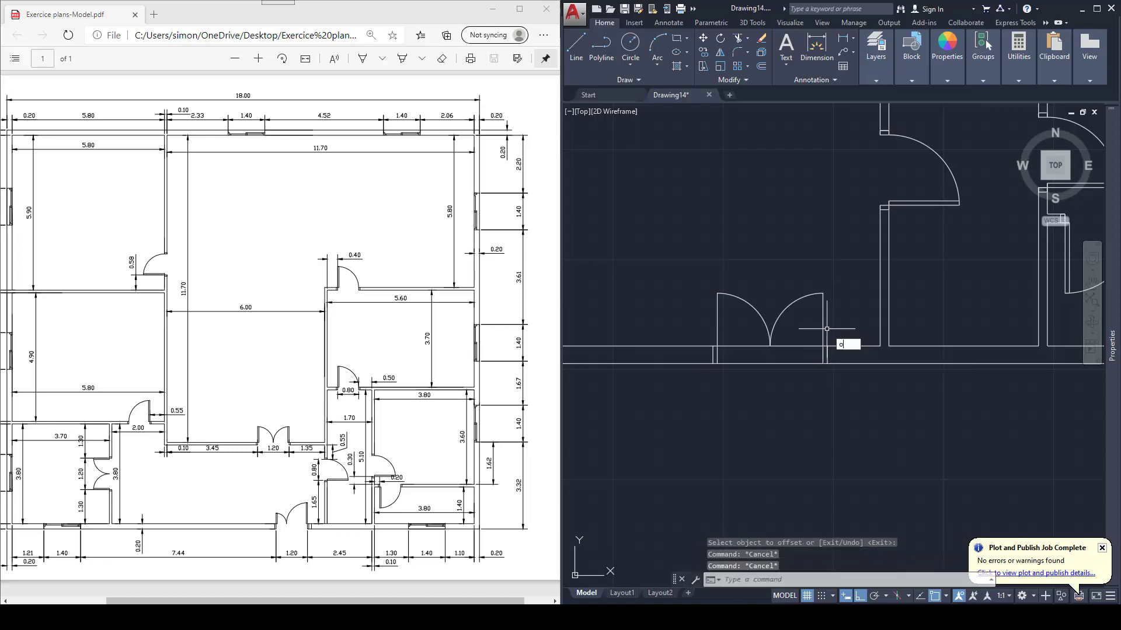
# Step: Offset both entrance door leaf lines by 25 toward the inside of the opening to give the leaves thickness
pyautogui.press('Return')
pyautogui.write('25')
pyautogui.press('Return')
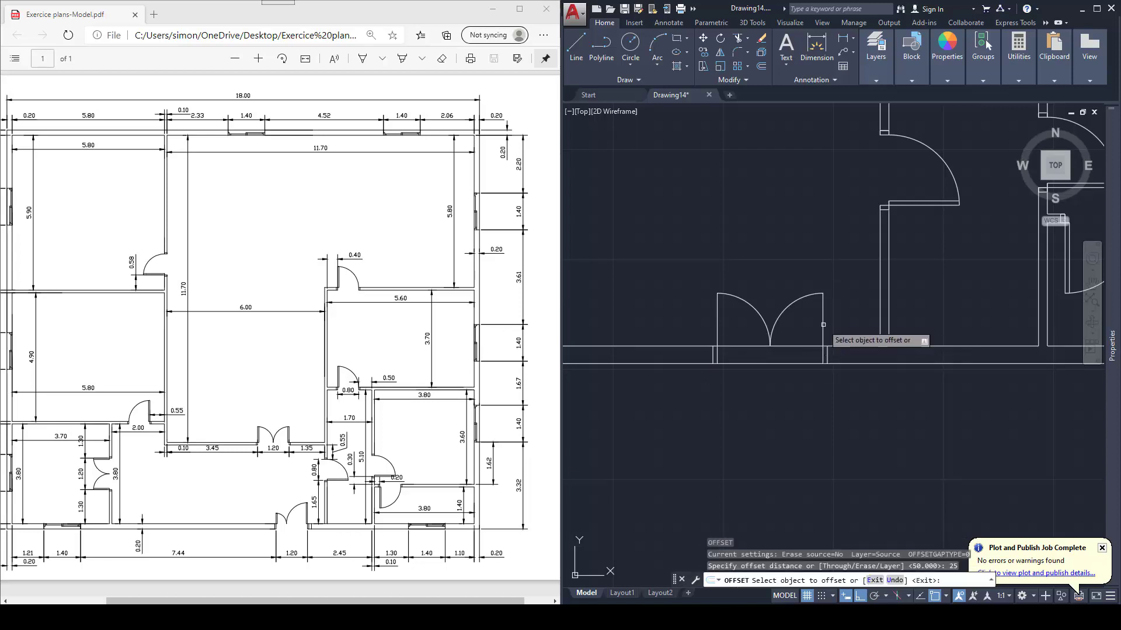
pyautogui.click(824, 318)
pyautogui.click(794, 325)
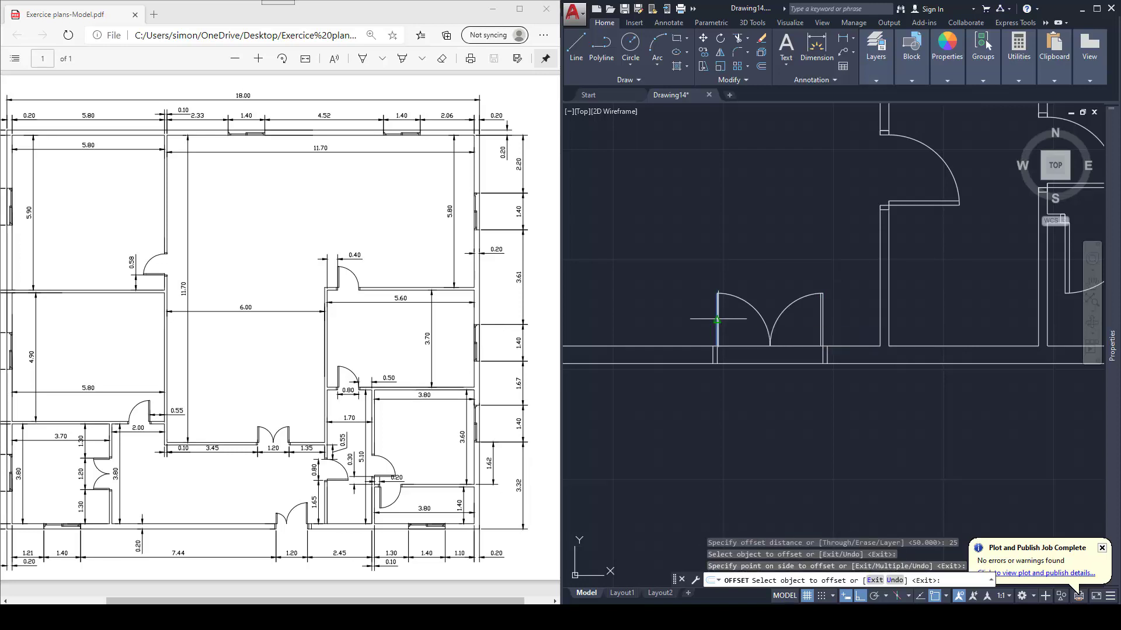
pyautogui.press('Escape')
pyautogui.scroll(2, 726, 345)
pyautogui.press('Escape')
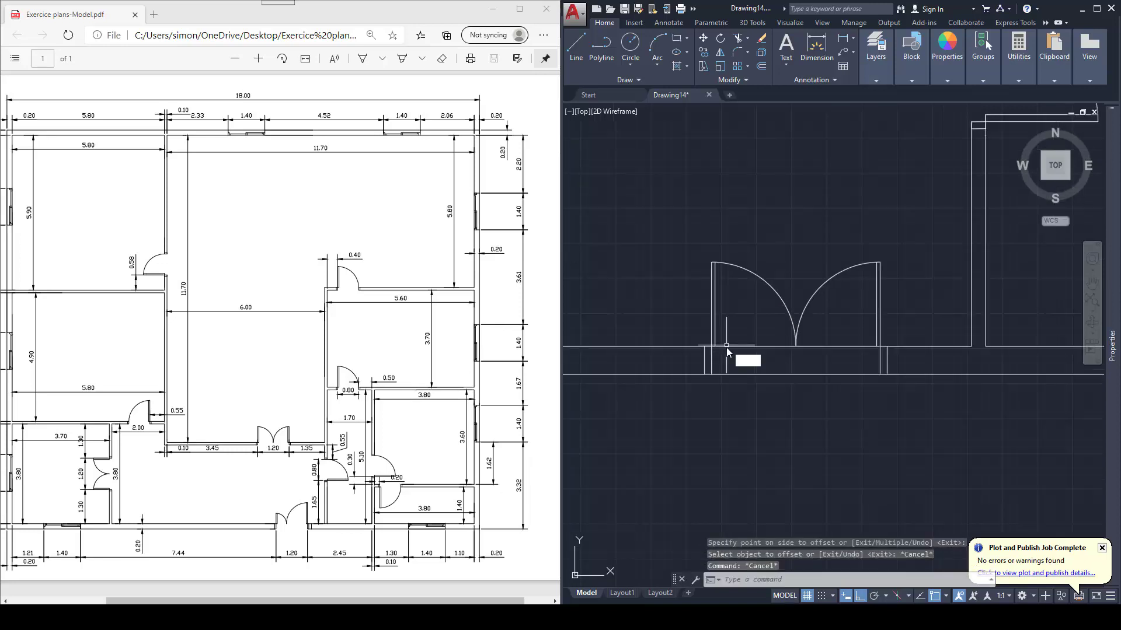
# Step: Close the left entrance jamb with short lines along the inner and outer wall faces
pyautogui.write('l')
pyautogui.press('Return')
pyautogui.scroll(3, 725, 347)
pyautogui.click(675, 340)
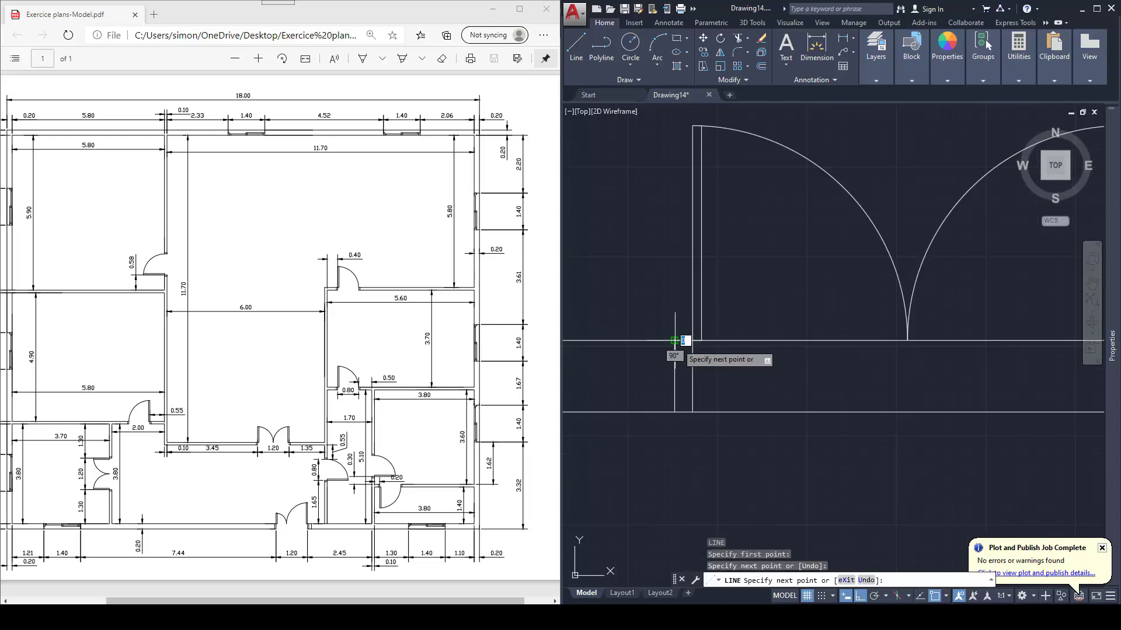
pyautogui.press('Escape')
pyautogui.press('Return')
pyautogui.click(693, 411)
pyautogui.click(675, 411)
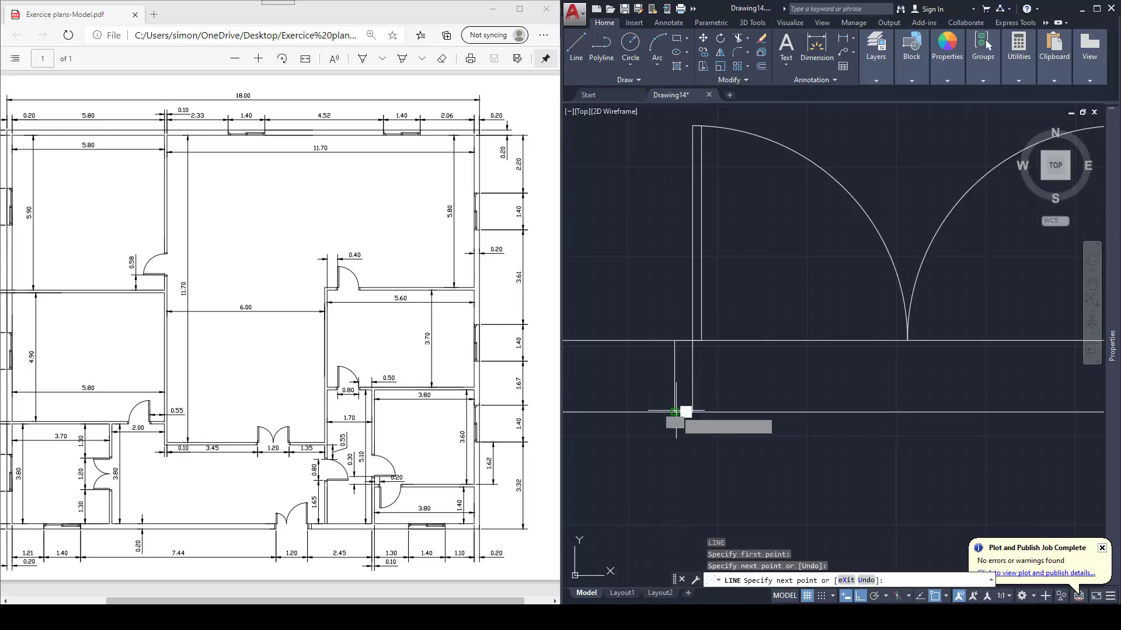
pyautogui.press('Escape')
# Step: Close the right entrance jamb with short lines along the inner and outer wall faces
pyautogui.scroll(-4, 676, 411)
pyautogui.scroll(1, 789, 387)
pyautogui.press('Return')
pyautogui.scroll(4, 795, 386)
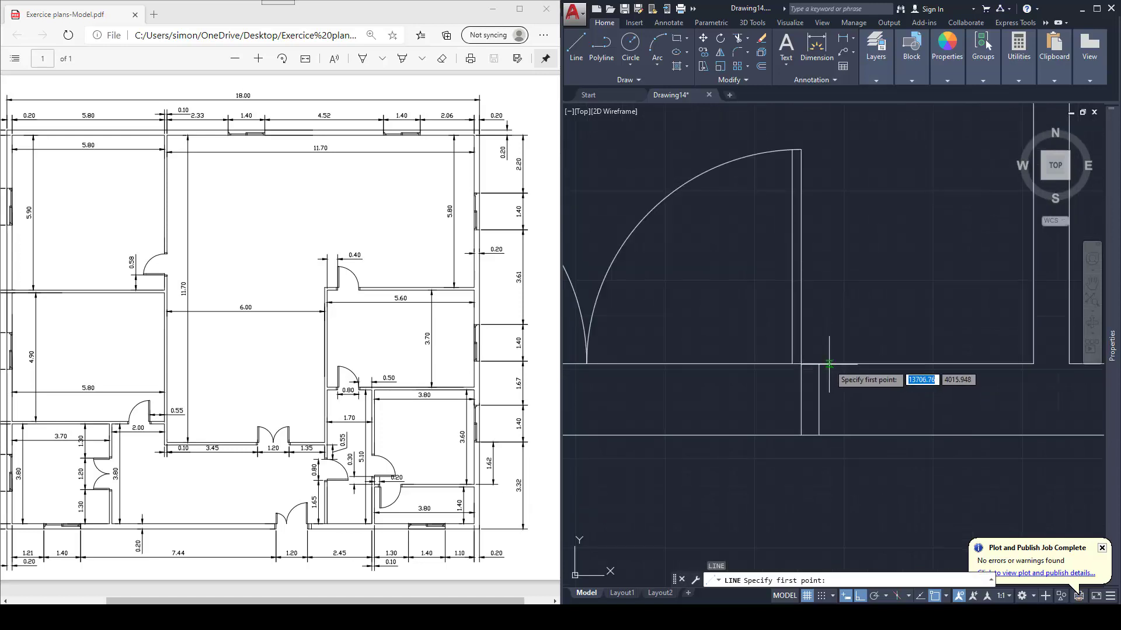
pyautogui.click(819, 363)
pyautogui.press('Escape')
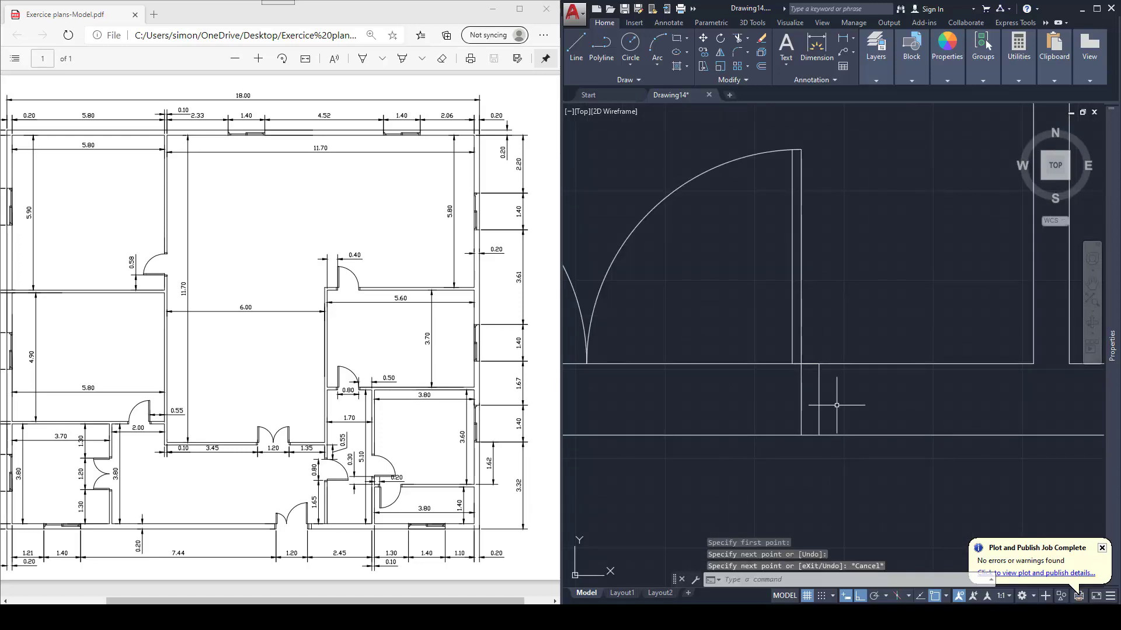
pyautogui.moveTo(844, 403); pyautogui.dragTo(850, 388, button='middle')
pyautogui.press('Return')
pyautogui.click(819, 435)
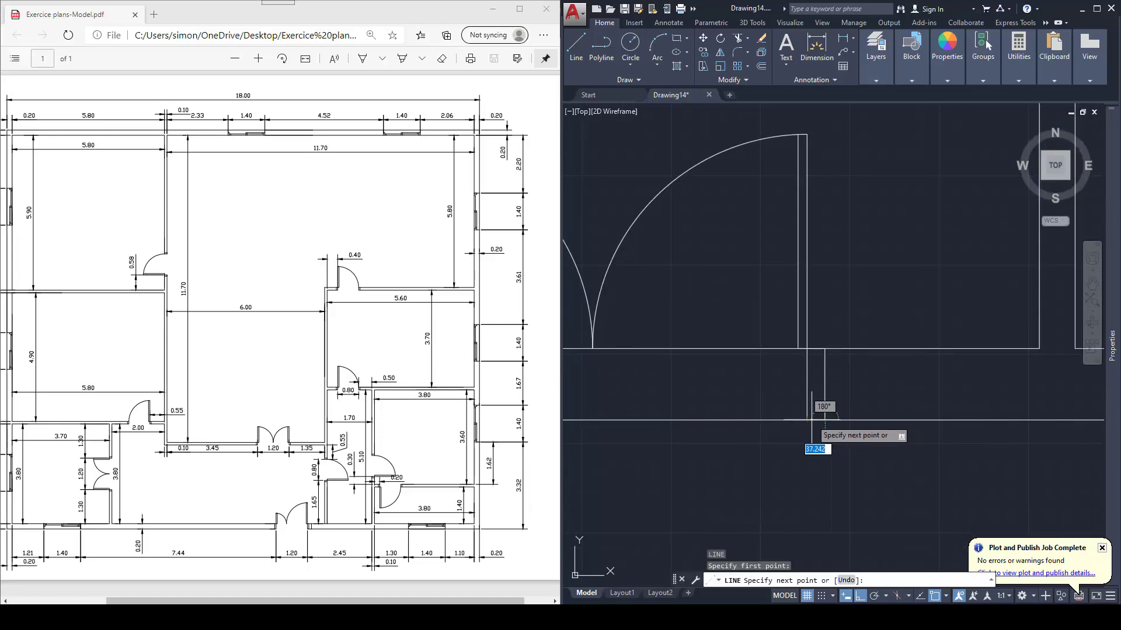
pyautogui.click(812, 419)
pyautogui.press('Escape')
# Step: Trim the upper ends of the two offset leaf lines where they extend past the door swing arcs
pyautogui.scroll(4, 802, 227)
pyautogui.press('Escape')
pyautogui.write('tr')
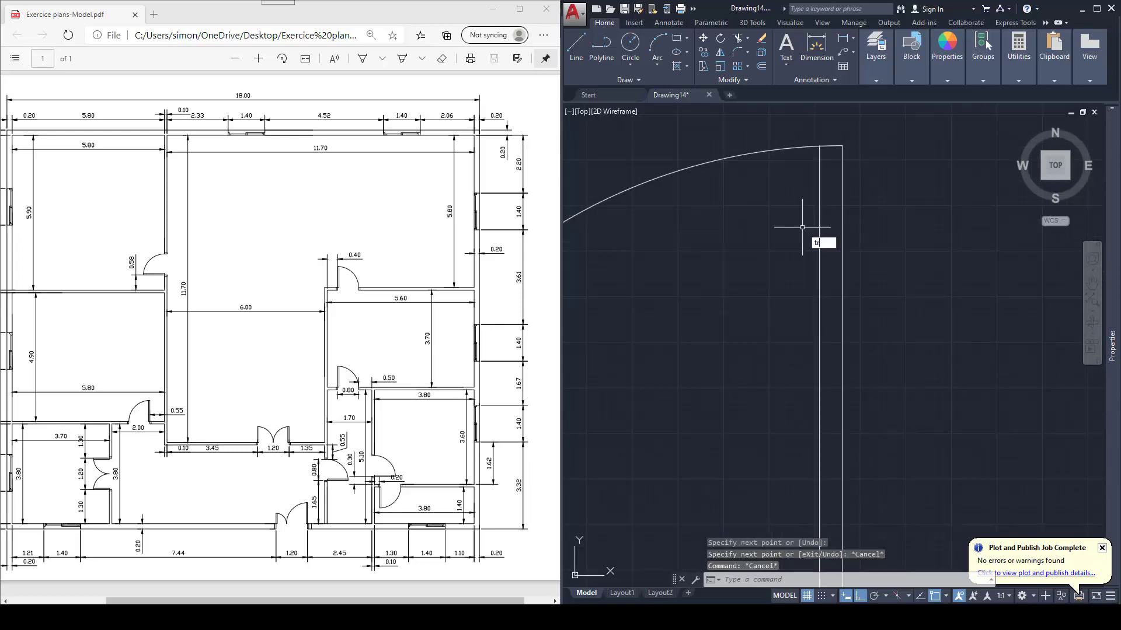
pyautogui.press('Return')
pyautogui.press('Return')
pyautogui.scroll(8, 820, 131)
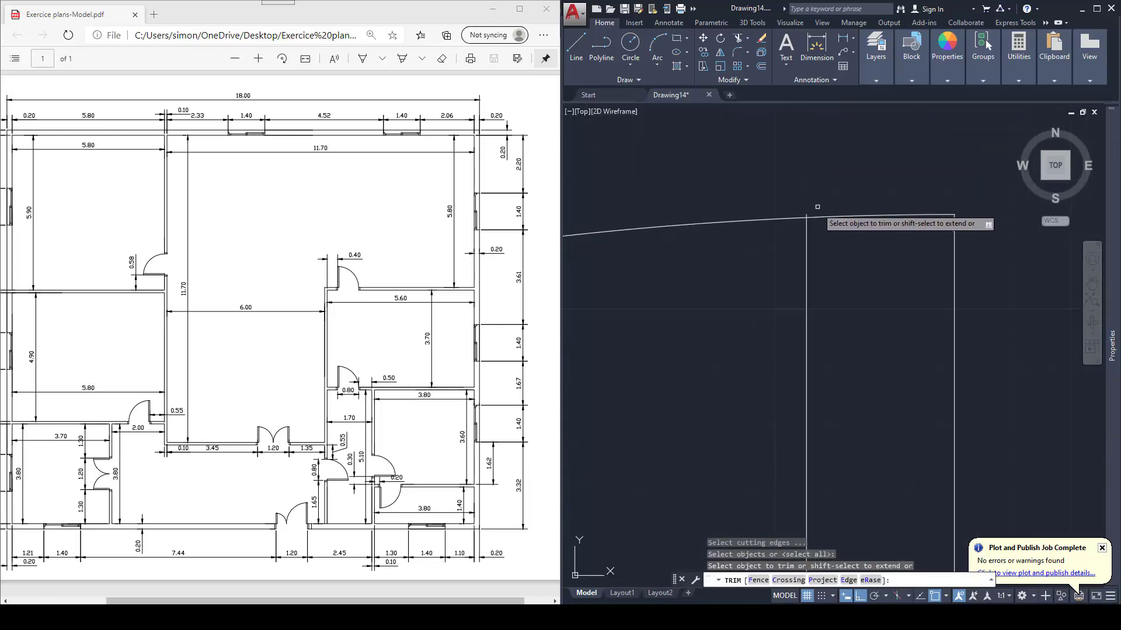
pyautogui.scroll(4, 810, 221)
pyautogui.click(802, 206)
pyautogui.scroll(-10, 844, 224)
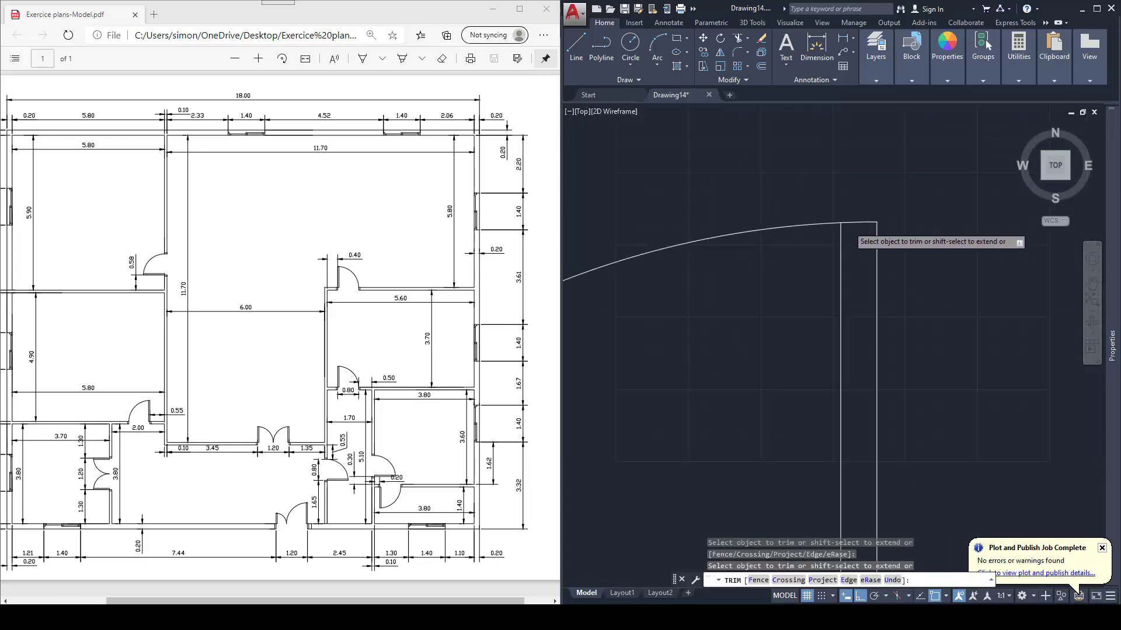
pyautogui.scroll(-5, 835, 220)
pyautogui.scroll(6, 740, 232)
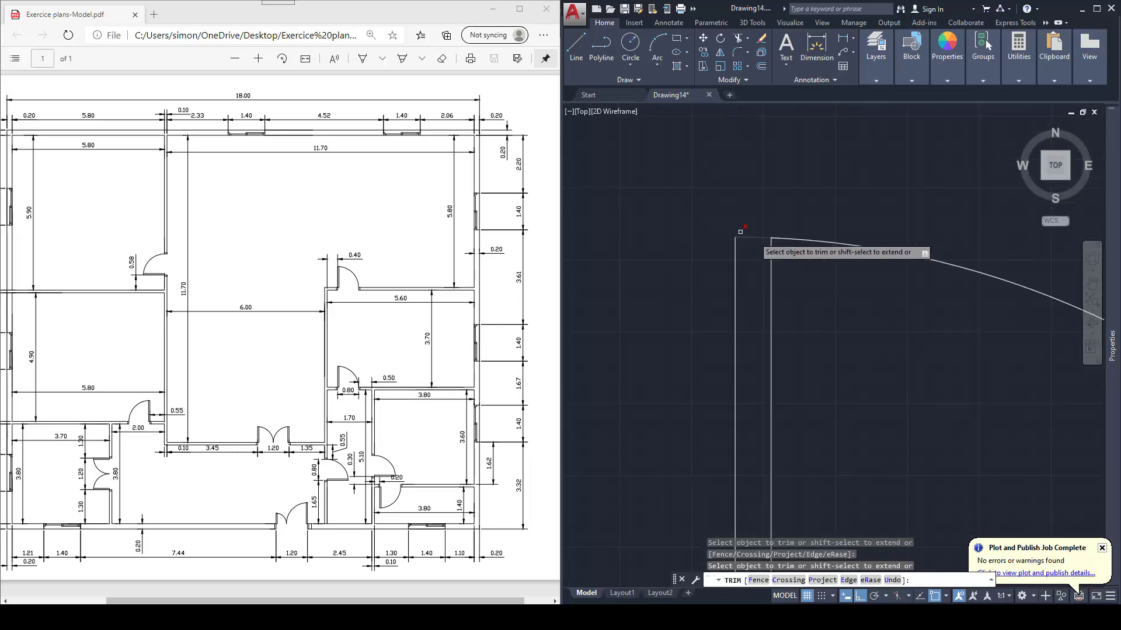
pyautogui.scroll(6, 768, 236)
pyautogui.click(780, 237)
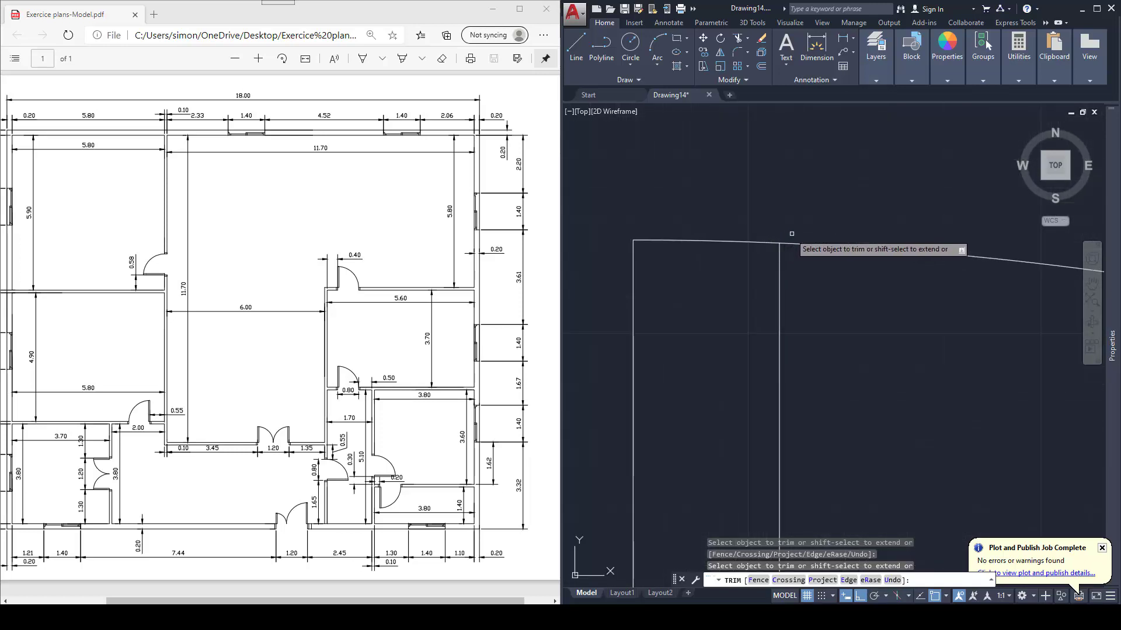
pyautogui.press('Escape')
# Step: Trim both exterior wall lines between the jambs to open the entrance doorway
pyautogui.scroll(-8, 796, 243)
pyautogui.scroll(2, 787, 292)
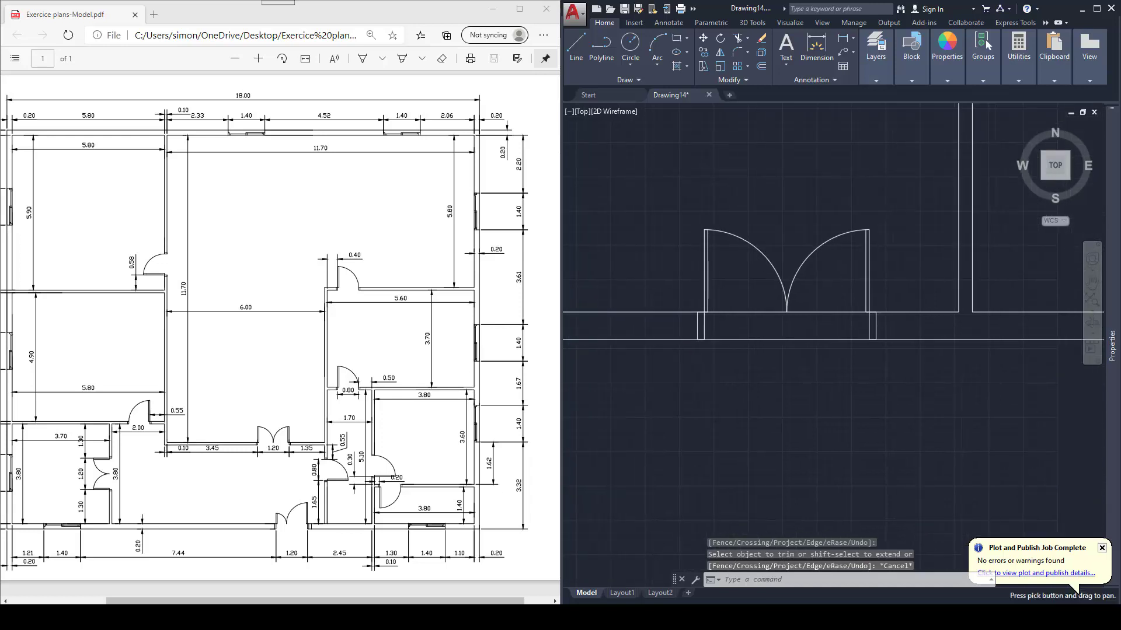
pyautogui.press('Escape')
pyautogui.press('Return')
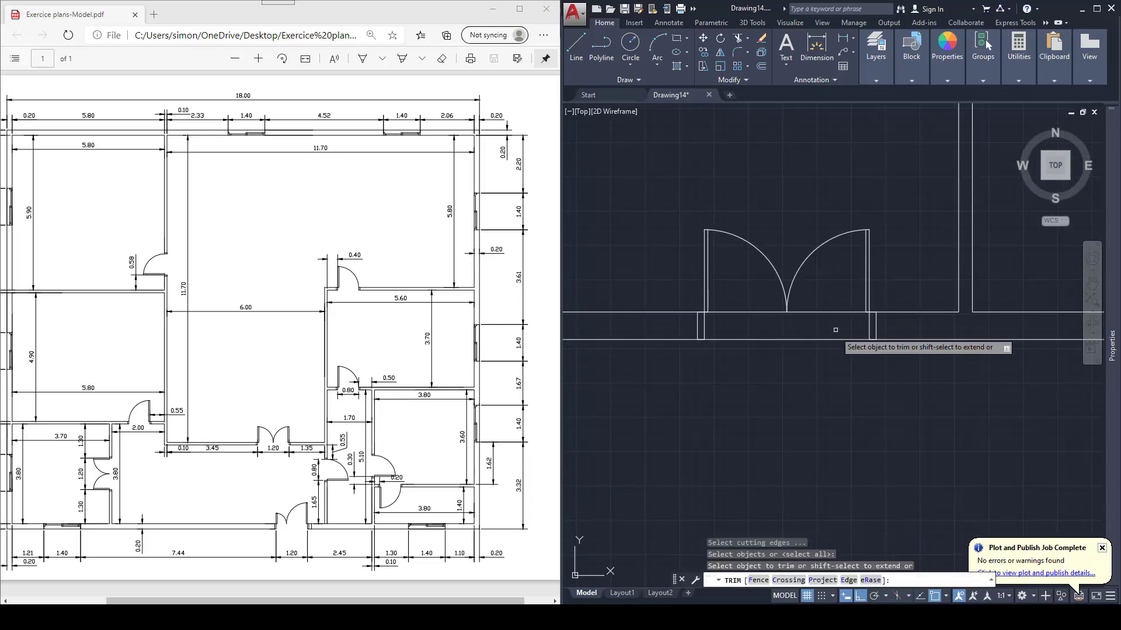
pyautogui.click(768, 319)
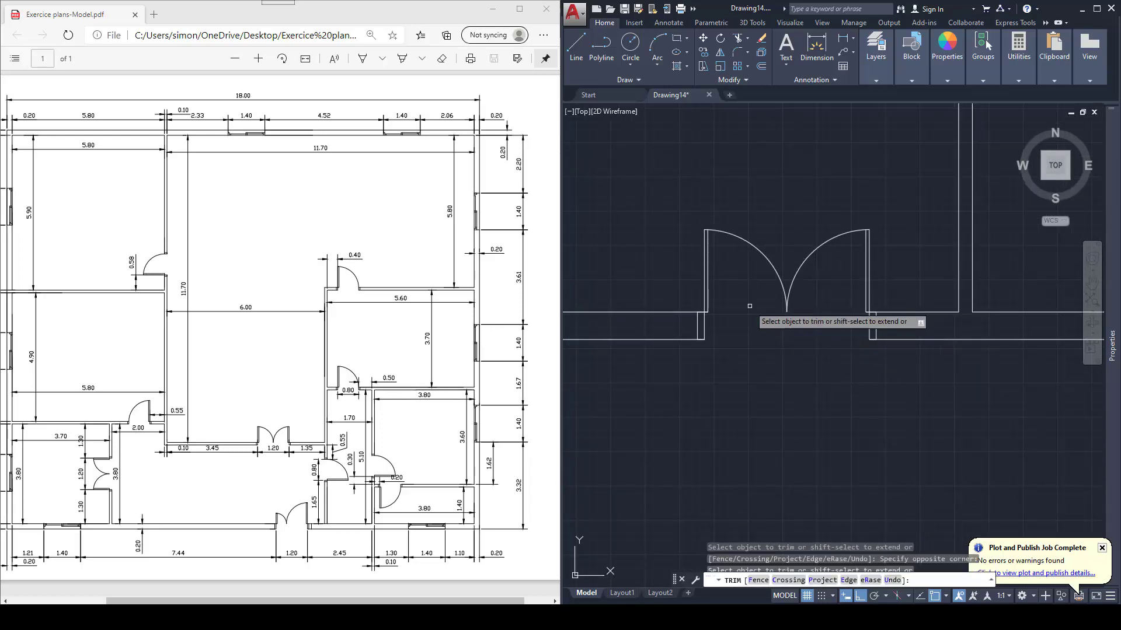
pyautogui.press('Escape')
pyautogui.press('Escape')
# Step: Start a Write Block with the base point at the left inner jamb line's lower end and select the whole entrance door
pyautogui.write('wb')
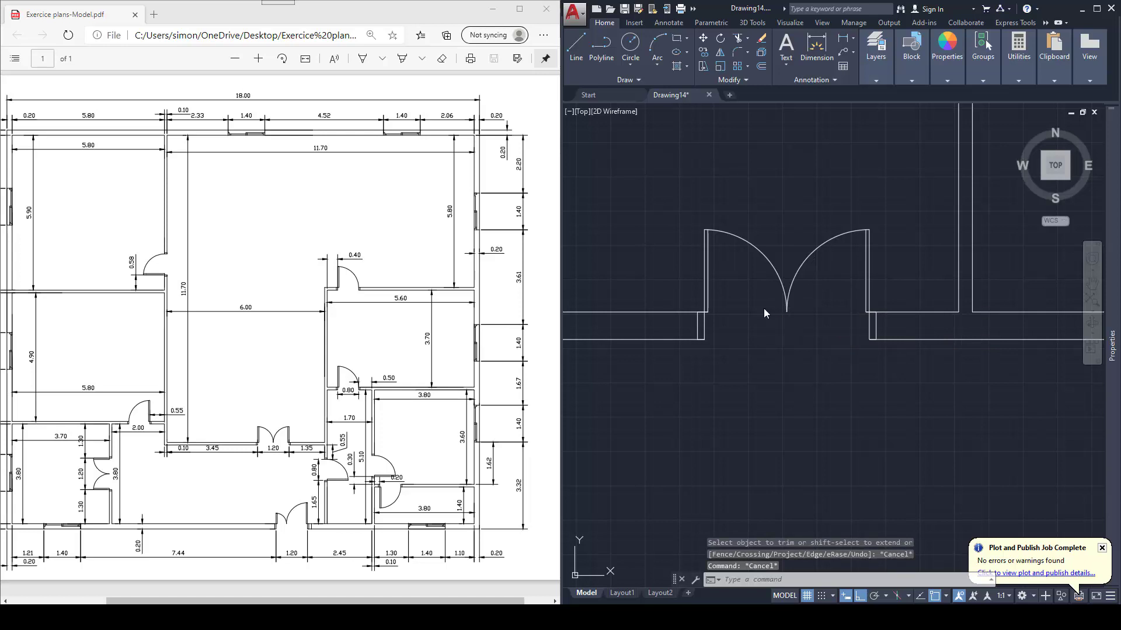
pyautogui.press('Return')
pyautogui.click(559, 273)
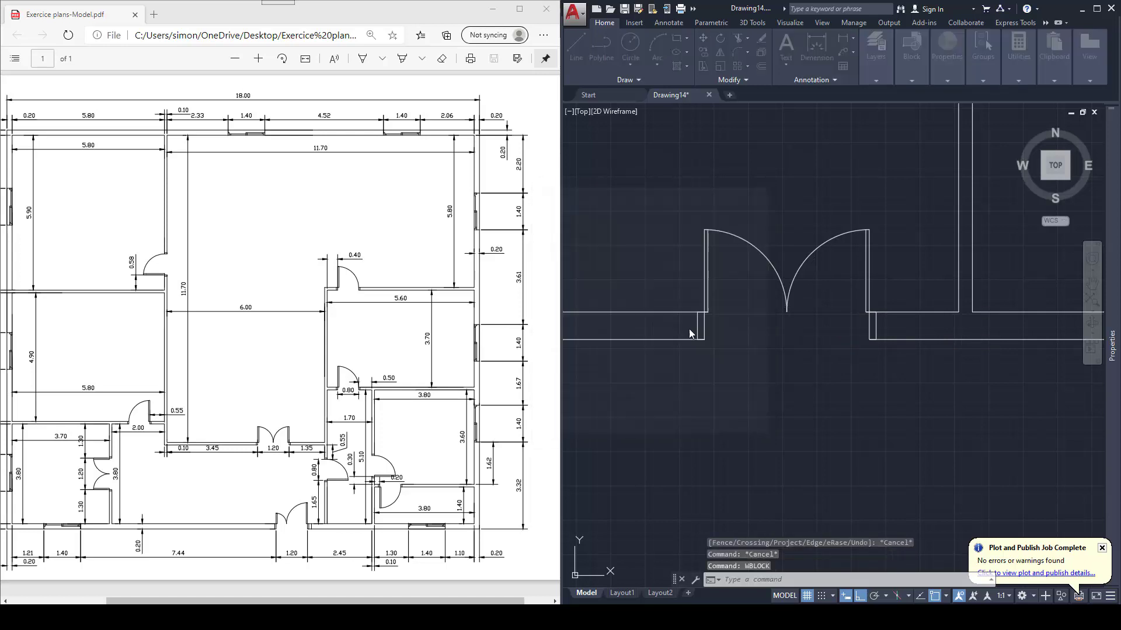
pyautogui.click(708, 341)
pyautogui.click(656, 272)
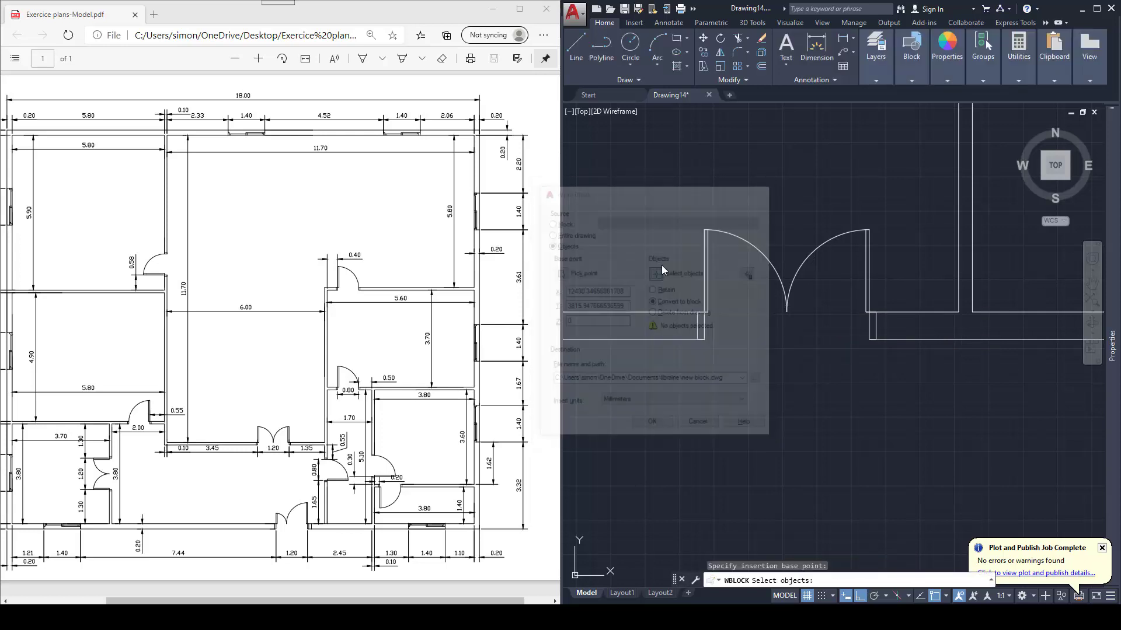
pyautogui.click(686, 208)
pyautogui.click(894, 364)
pyautogui.press('Return')
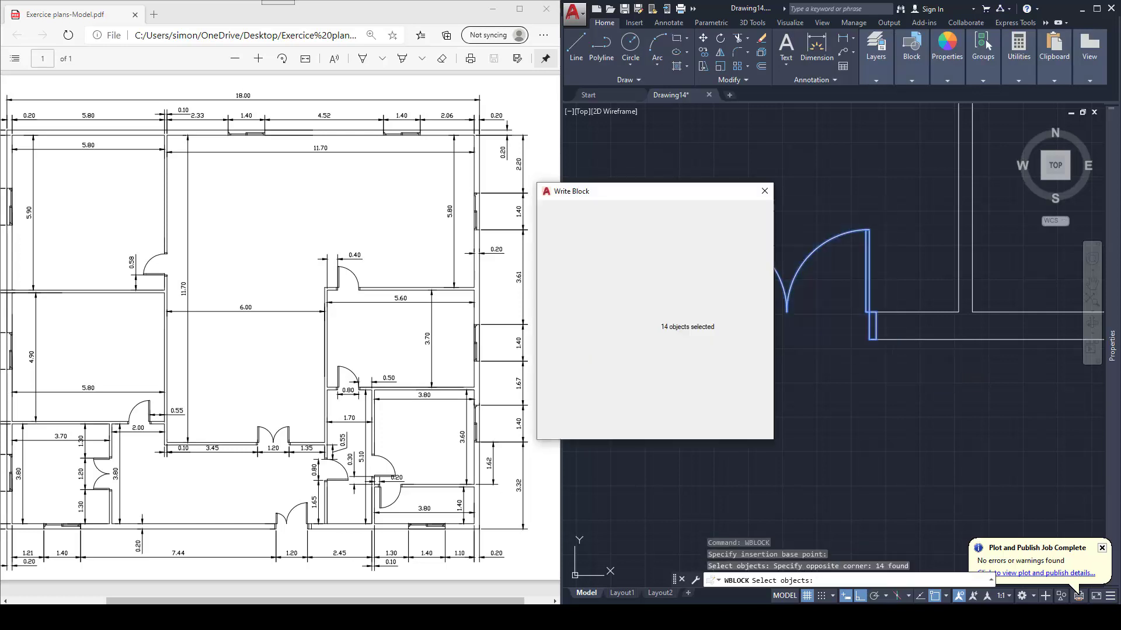
# Step: Name the block file porteen.dwg in the library folder and save it
pyautogui.click(708, 380)
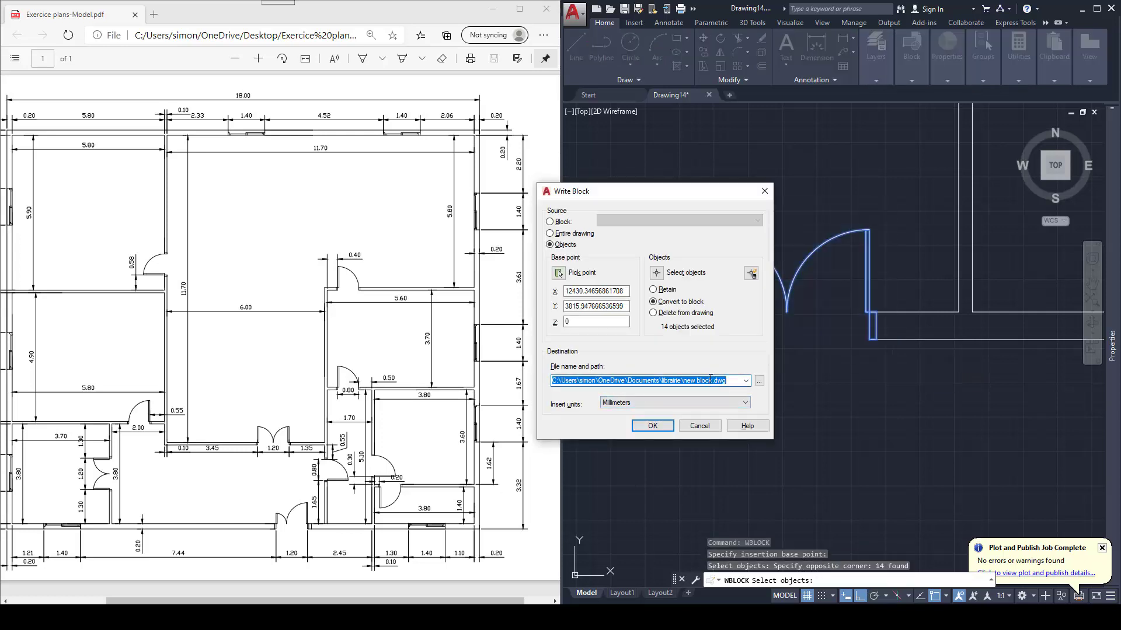
pyautogui.click(714, 380)
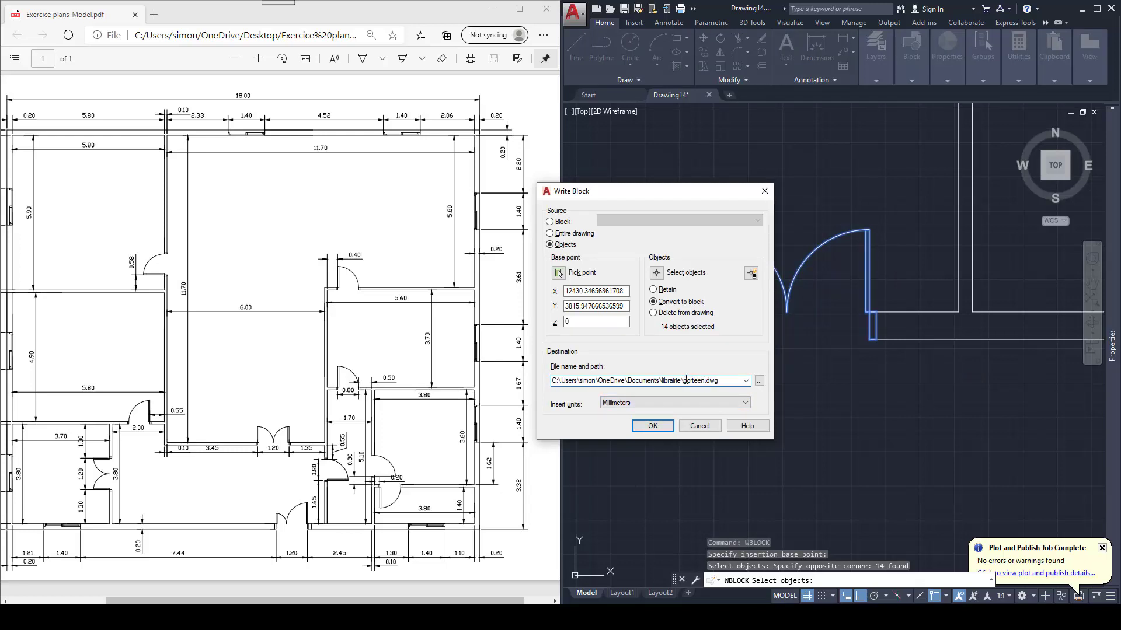
pyautogui.click(652, 426)
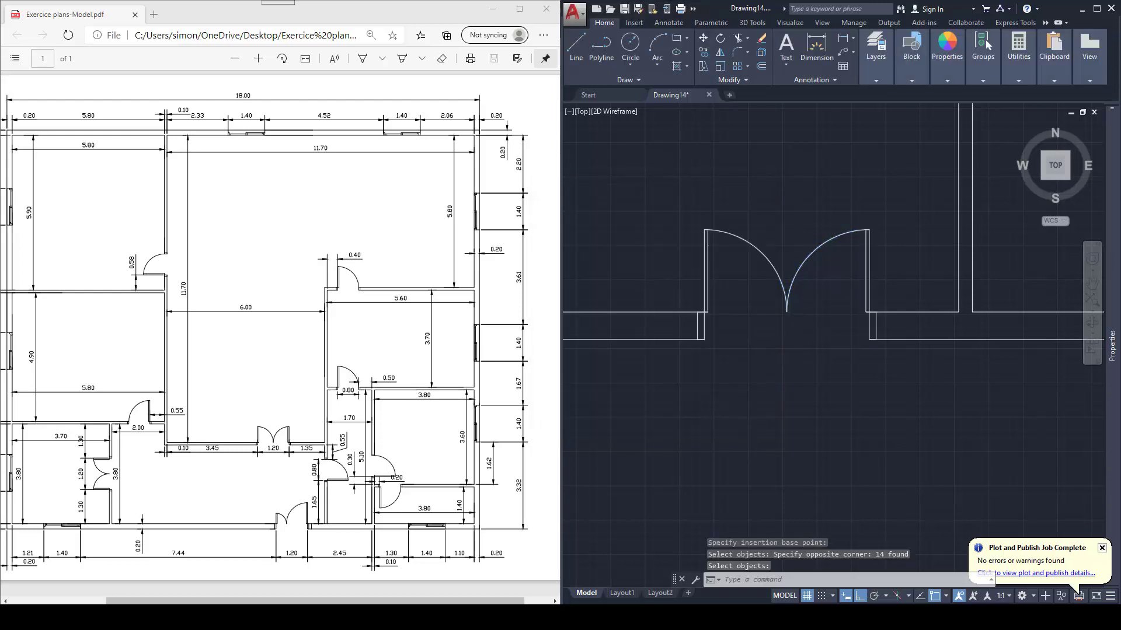
# Step: Trim the horizontal wall's lower line between the two faces of the lower-left room's partition to open their junction
pyautogui.scroll(-3, 800, 313)
pyautogui.scroll(-2, 806, 352)
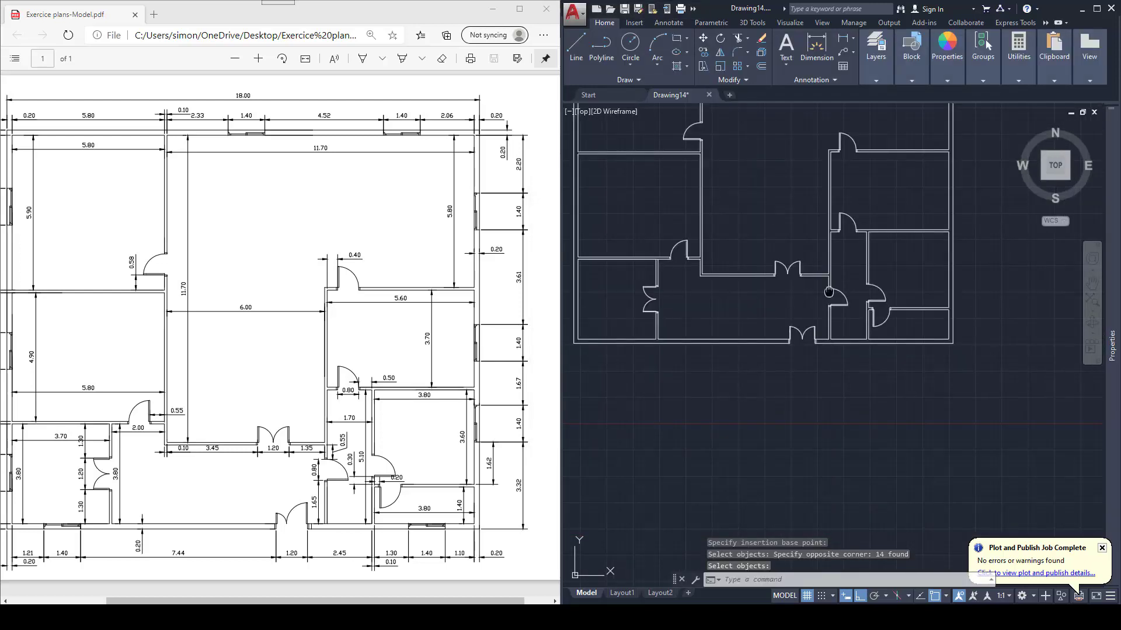
pyautogui.moveTo(829, 292); pyautogui.dragTo(847, 391, button='middle')
pyautogui.scroll(4, 652, 353)
pyautogui.press('Escape')
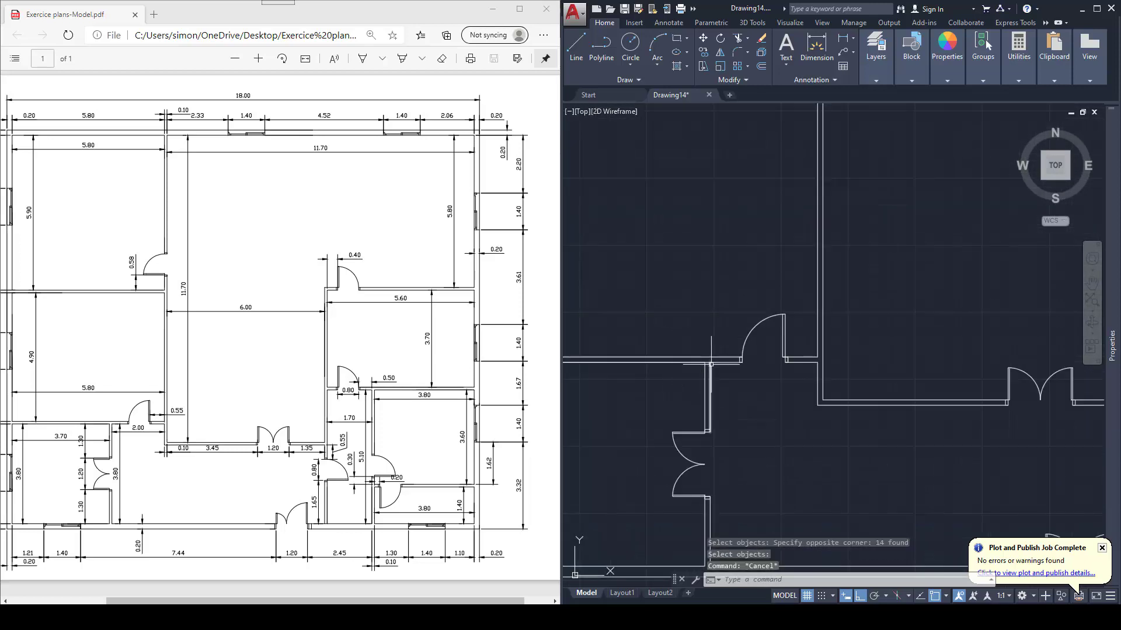
pyautogui.write('tr')
pyautogui.press('Return')
pyautogui.scroll(8, 714, 373)
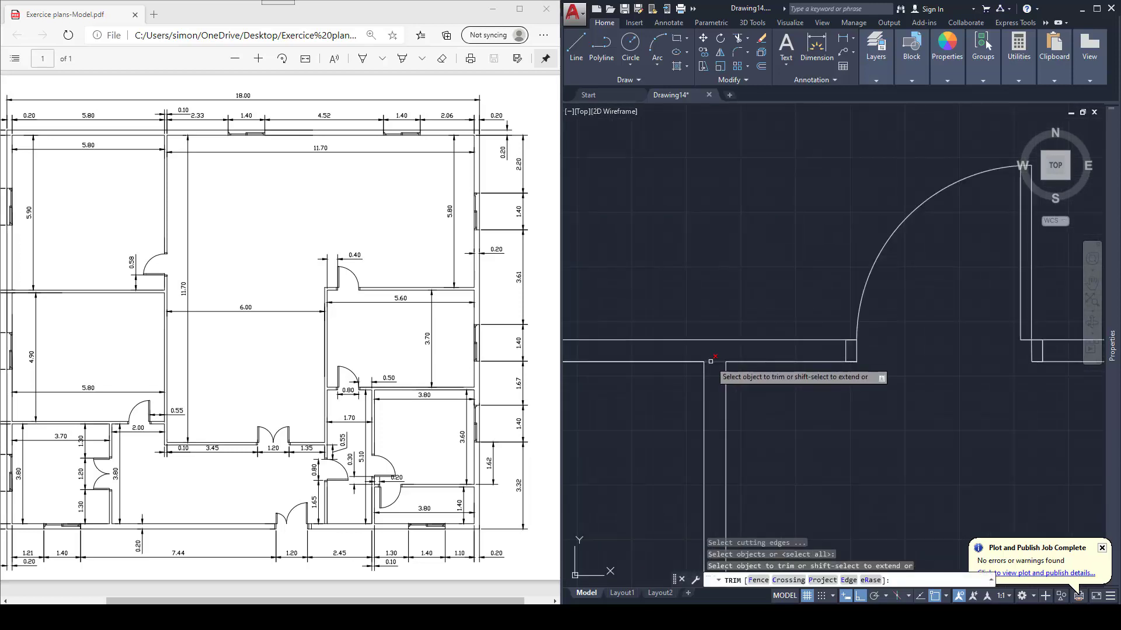
pyautogui.scroll(-8, 718, 332)
pyautogui.press('Escape')
pyautogui.scroll(-4, 718, 332)
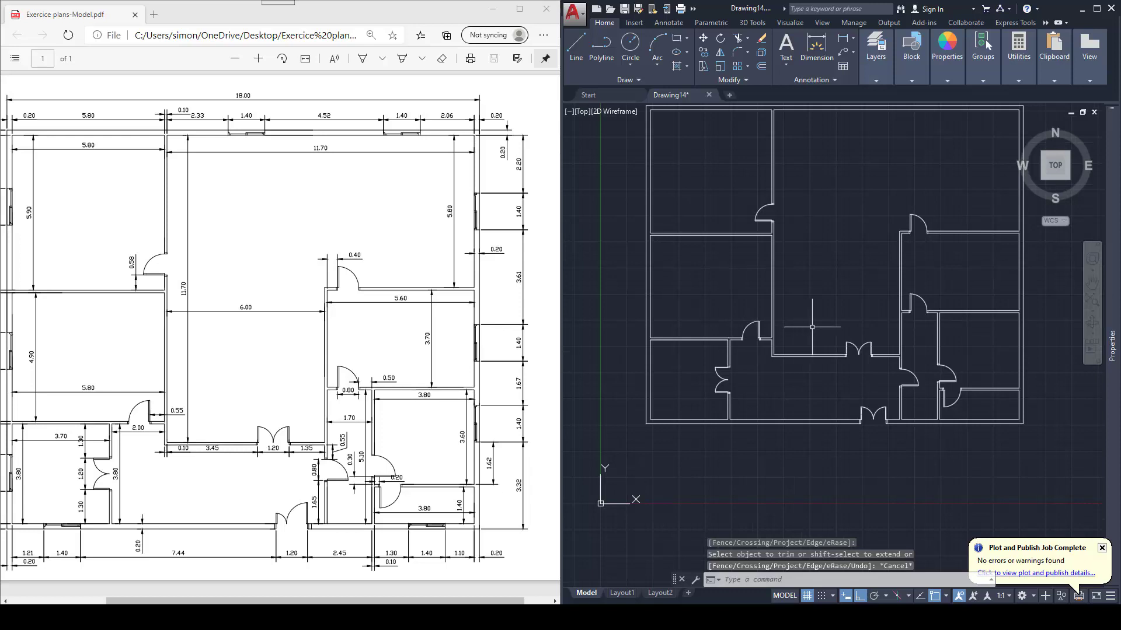
pyautogui.moveTo(893, 336); pyautogui.dragTo(873, 377, button='middle')
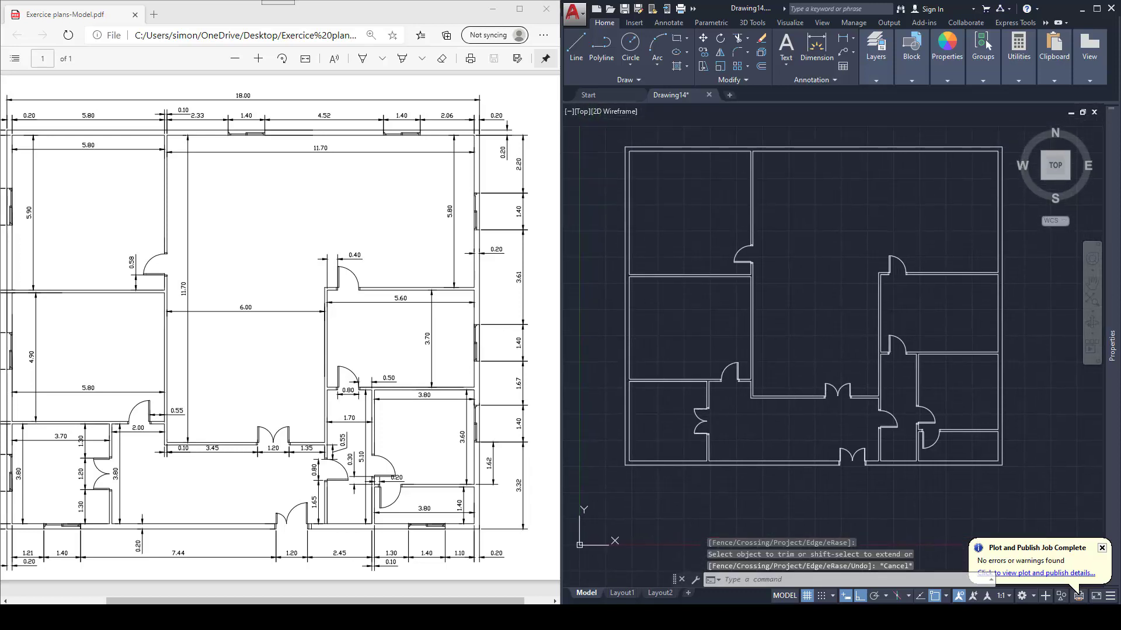